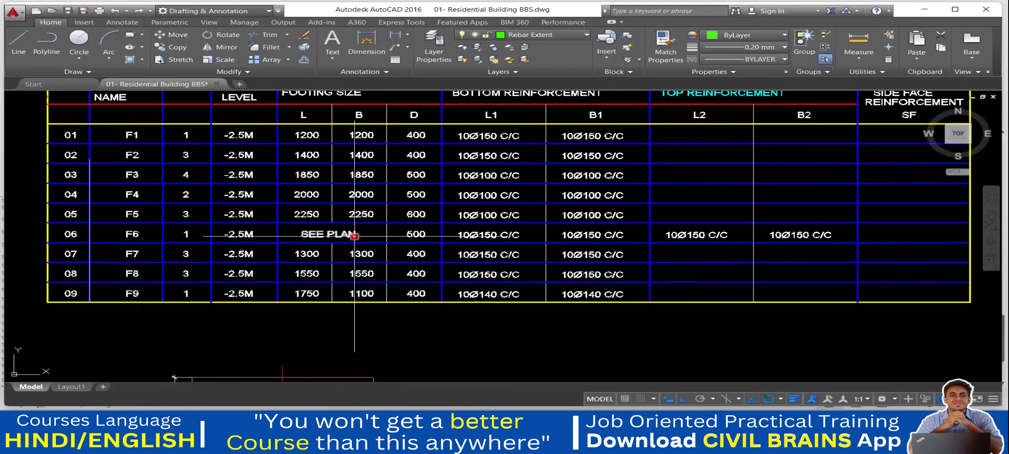
# - Examine the Schedule of Footing, comparing footing sizes and reinforcement columns, and look over the isolated footing plan and section below it
pyautogui.moveTo(324, 237)
pyautogui.mouseDown()
pyautogui.moveTo(334, 275)
pyautogui.moveTo(271, 274)
pyautogui.moveTo(347, 277)
pyautogui.mouseUp()
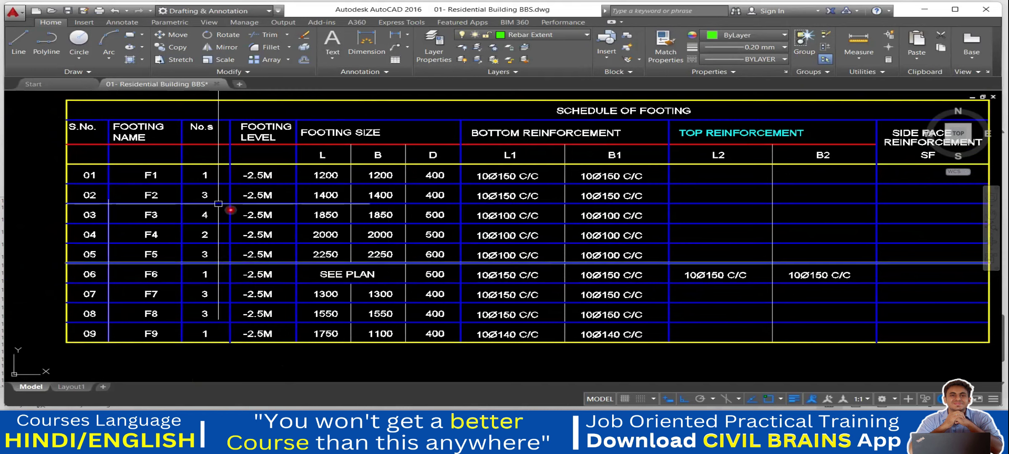
pyautogui.moveTo(475, 235); pyautogui.dragTo(303, 256)
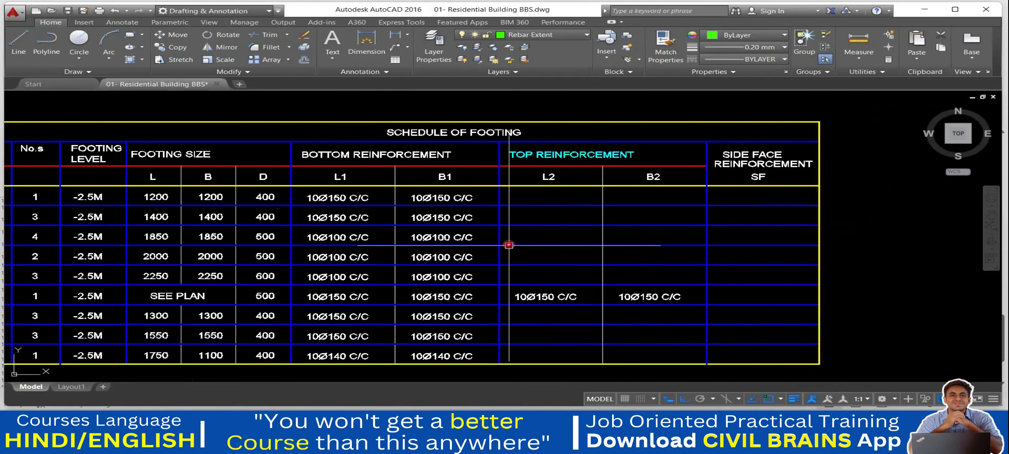
pyautogui.moveTo(654, 296); pyautogui.dragTo(677, 292)
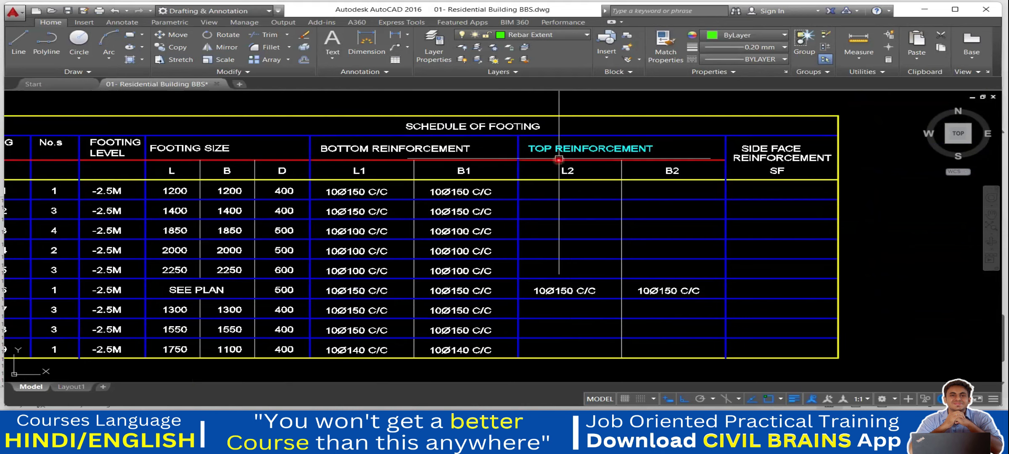
pyautogui.moveTo(569, 281); pyautogui.dragTo(711, 254)
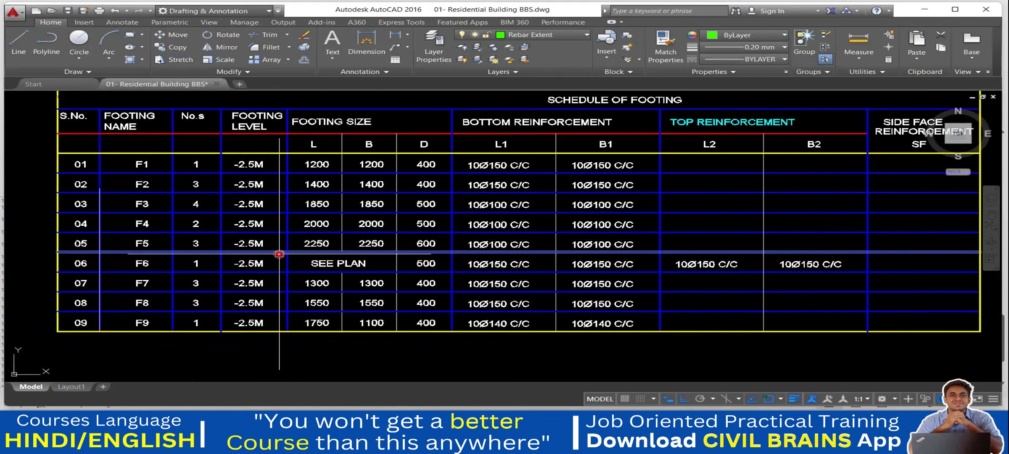
pyautogui.moveTo(280, 254); pyautogui.dragTo(257, 273)
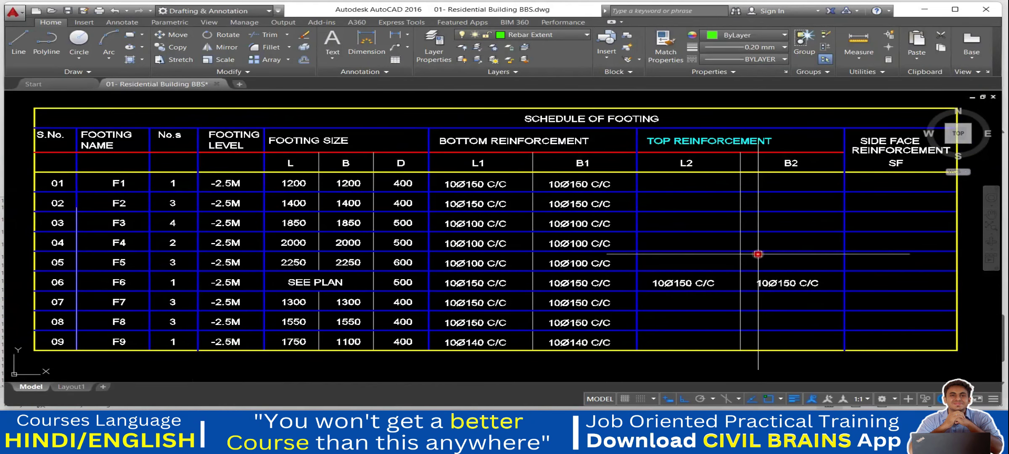
pyautogui.moveTo(758, 254); pyautogui.dragTo(756, 267)
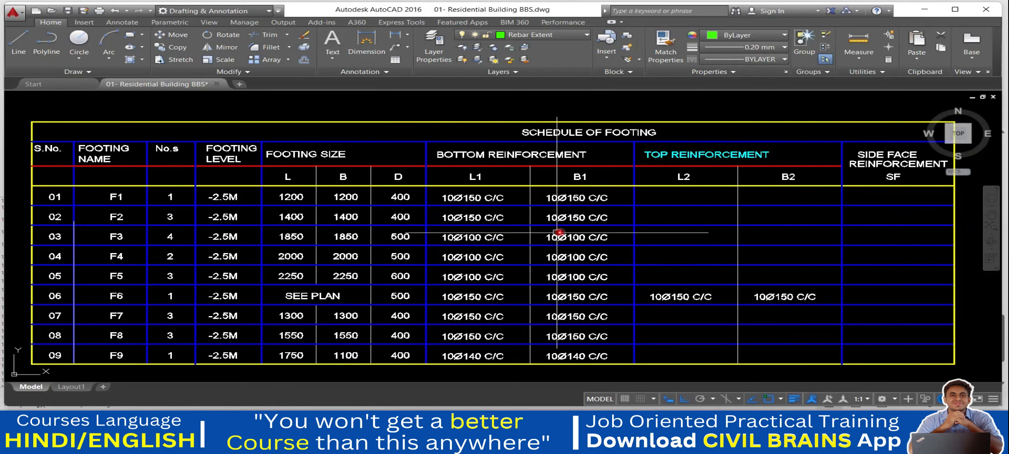
pyautogui.scroll(-4, 557, 181)
pyautogui.moveTo(528, 181)
pyautogui.mouseDown()
pyautogui.moveTo(526, 118)
pyautogui.moveTo(505, 63)
pyautogui.mouseUp()
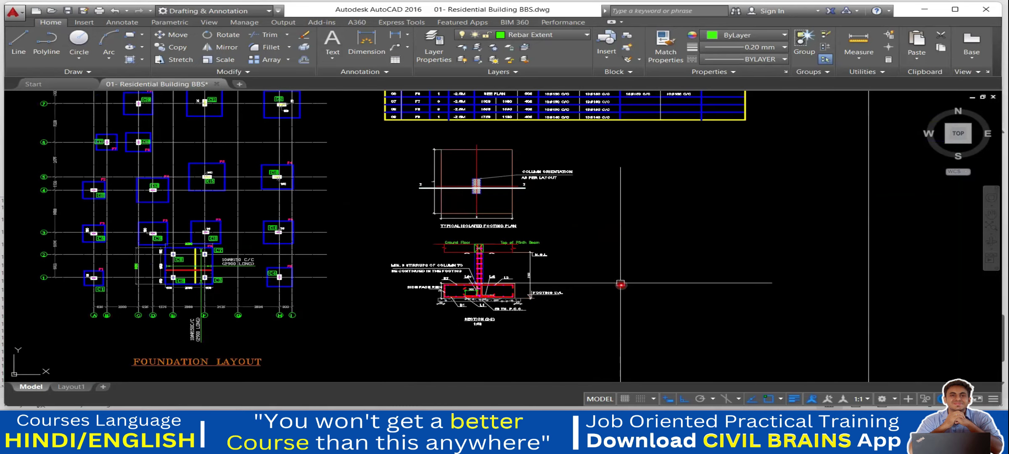
pyautogui.moveTo(619, 275); pyautogui.dragTo(559, 324)
pyautogui.moveTo(571, 197); pyautogui.dragTo(551, 261)
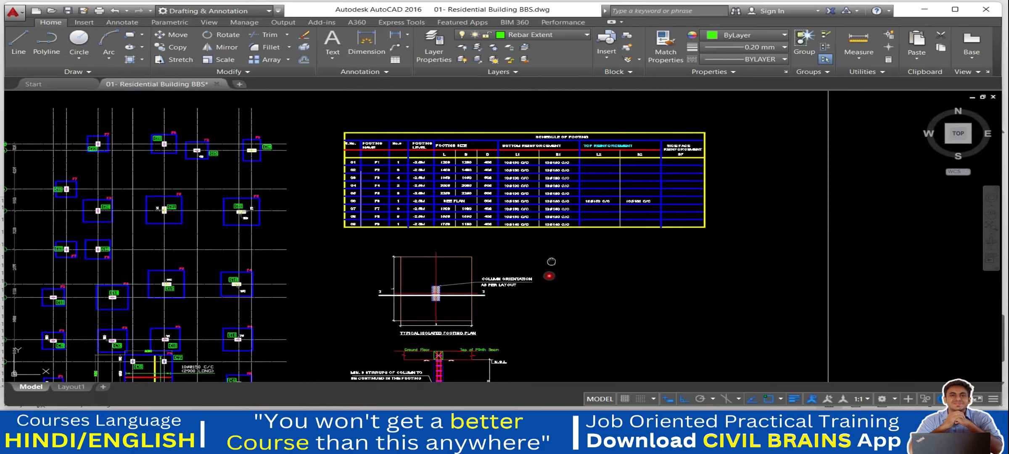
# - Review the bottom and top reinforcement columns of the footing schedule to identify which footing has top bars
pyautogui.scroll(3, 551, 261)
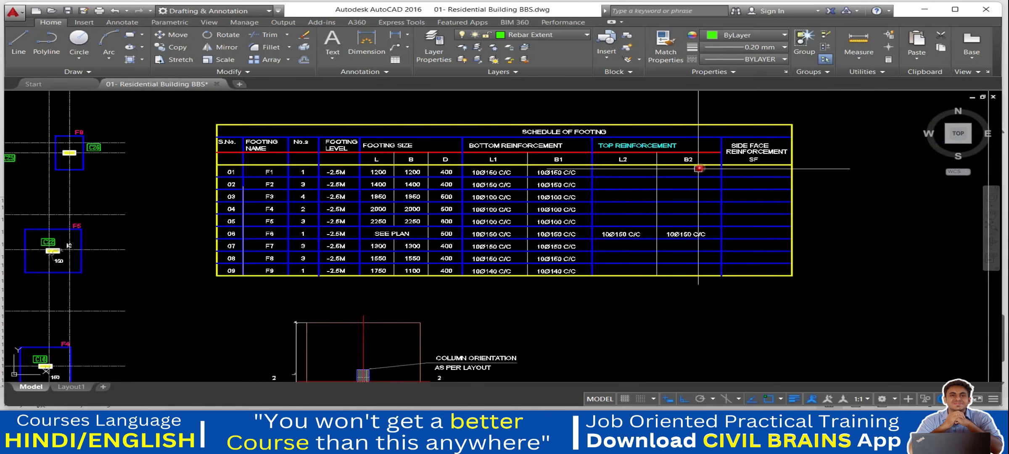
pyautogui.moveTo(698, 169); pyautogui.dragTo(695, 208)
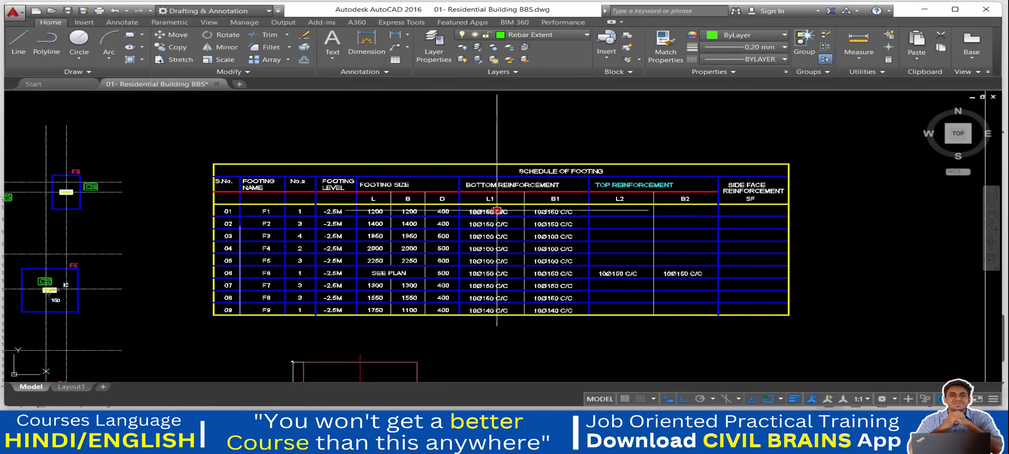
pyautogui.scroll(2, 521, 214)
pyautogui.moveTo(644, 212); pyautogui.dragTo(555, 236)
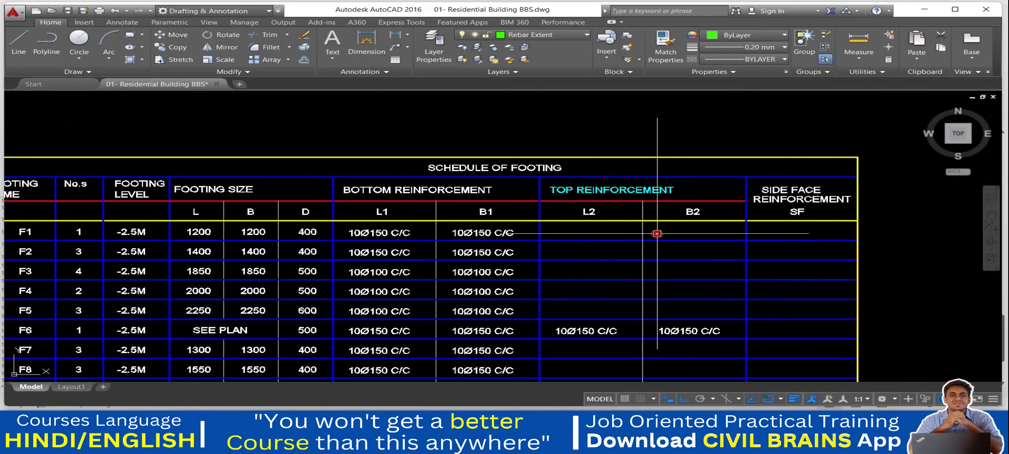
pyautogui.moveTo(651, 254); pyautogui.dragTo(737, 212)
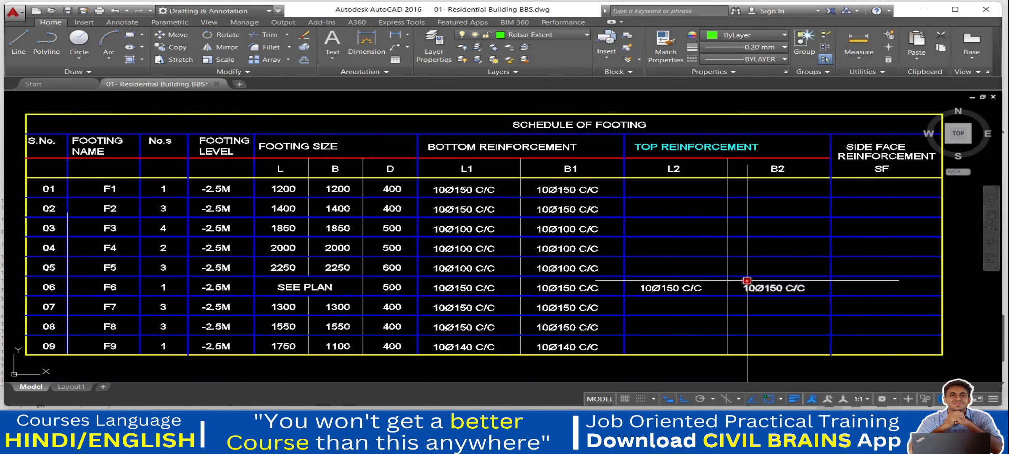
pyautogui.moveTo(727, 250); pyautogui.dragTo(709, 266)
pyautogui.scroll(4, 710, 248)
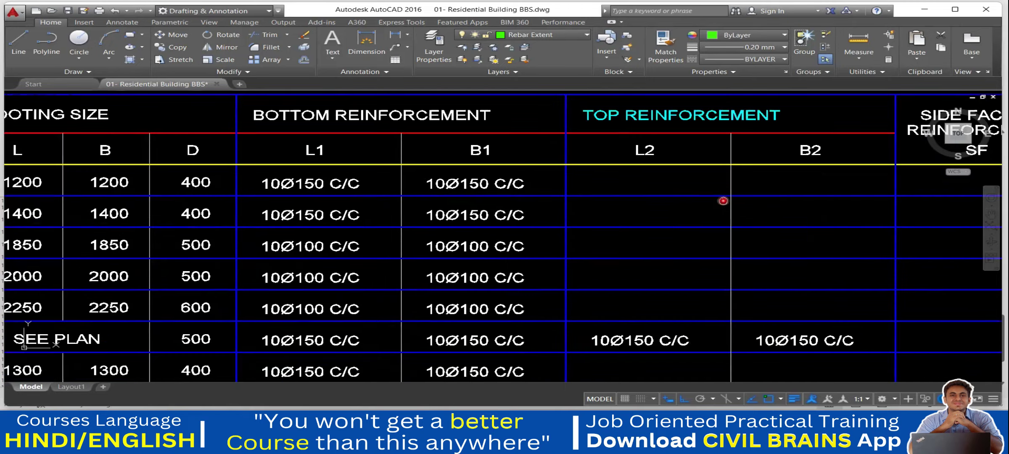
pyautogui.scroll(-4, 712, 267)
pyautogui.moveTo(711, 270); pyautogui.dragTo(705, 211)
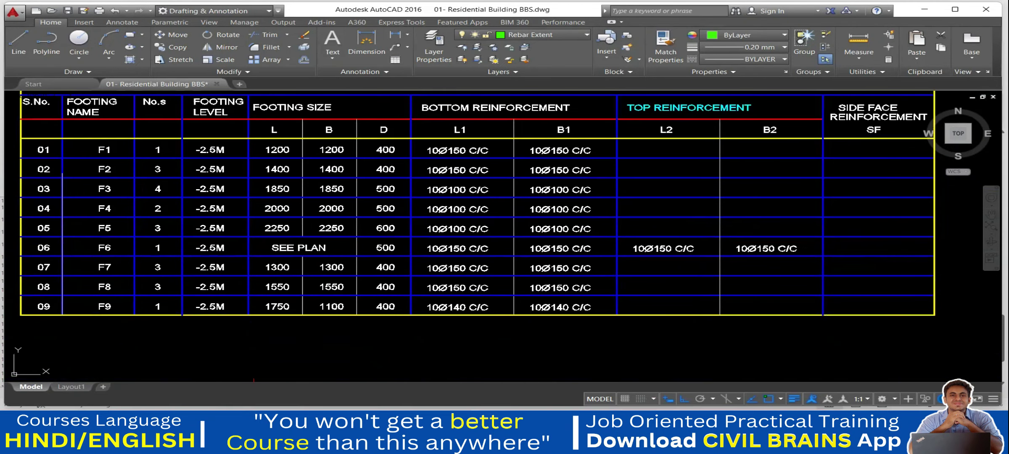
# - Switch to the BBS Excel workbook to check the F6 footing block on Sheet3, and return to AutoCAD
pyautogui.hotkey('alt', 'Tab')
pyautogui.scroll(1, 218, 302)
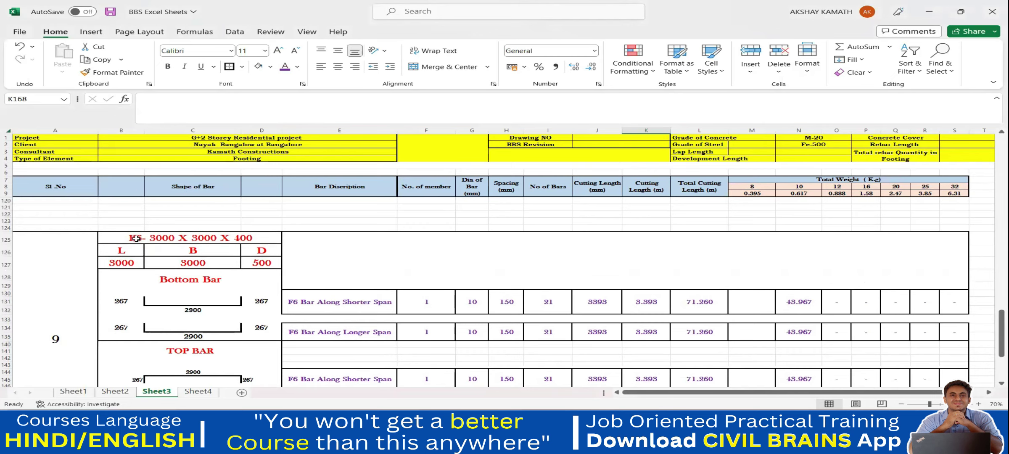
pyautogui.hotkey('alt', 'Tab')
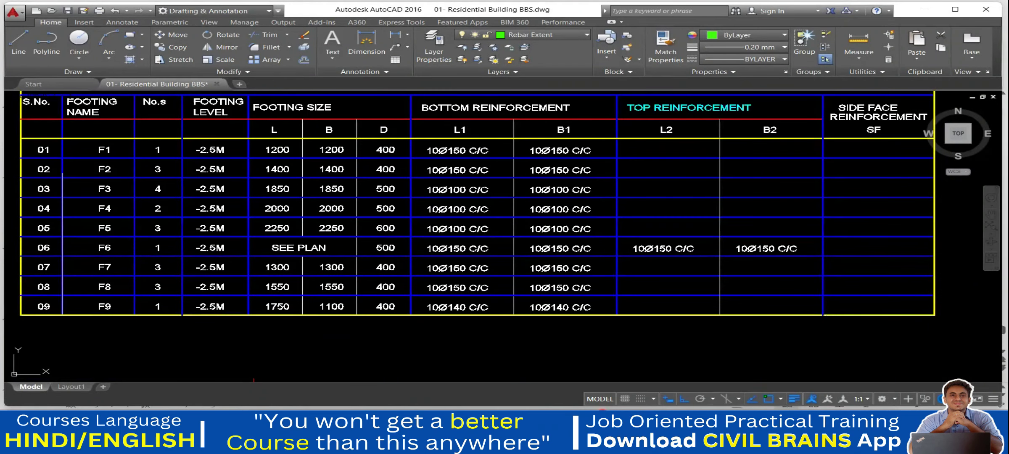
# - Locate footing F6 in the foundation layout and select its outline and overall vertical dimension to check its plan size
pyautogui.moveTo(309, 248)
pyautogui.mouseDown()
pyautogui.moveTo(827, 116)
pyautogui.moveTo(719, 189)
pyautogui.mouseUp()
pyautogui.moveTo(430, 278)
pyautogui.mouseDown()
pyautogui.moveTo(805, 69)
pyautogui.moveTo(823, 73)
pyautogui.mouseUp()
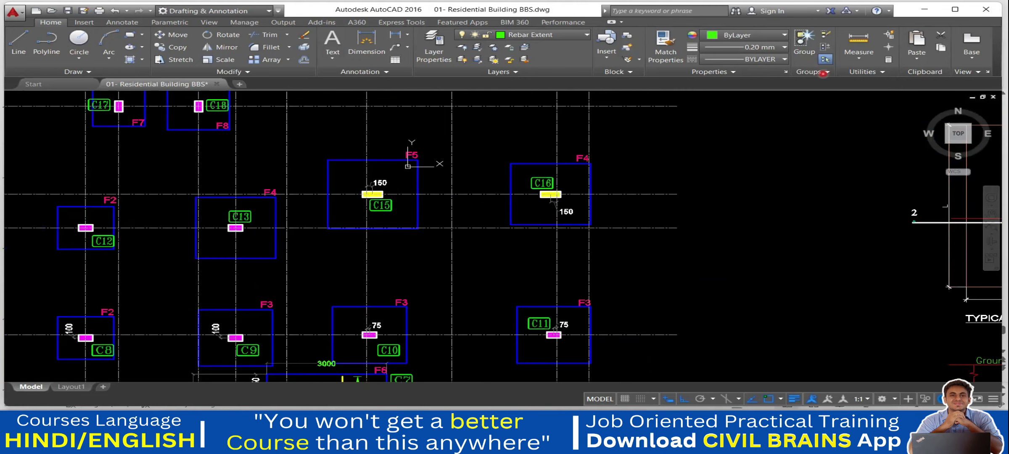
pyautogui.moveTo(252, 374); pyautogui.dragTo(526, 239)
pyautogui.scroll(-5, 526, 240)
pyautogui.moveTo(745, 185)
pyautogui.mouseDown()
pyautogui.moveTo(561, 169)
pyautogui.moveTo(656, 202)
pyautogui.moveTo(583, 268)
pyautogui.mouseUp()
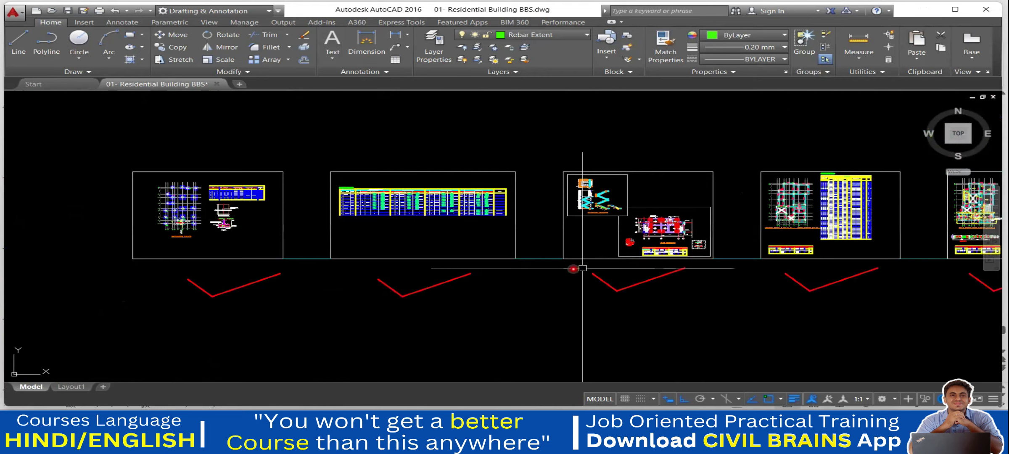
pyautogui.scroll(6, 461, 224)
pyautogui.scroll(4, 294, 214)
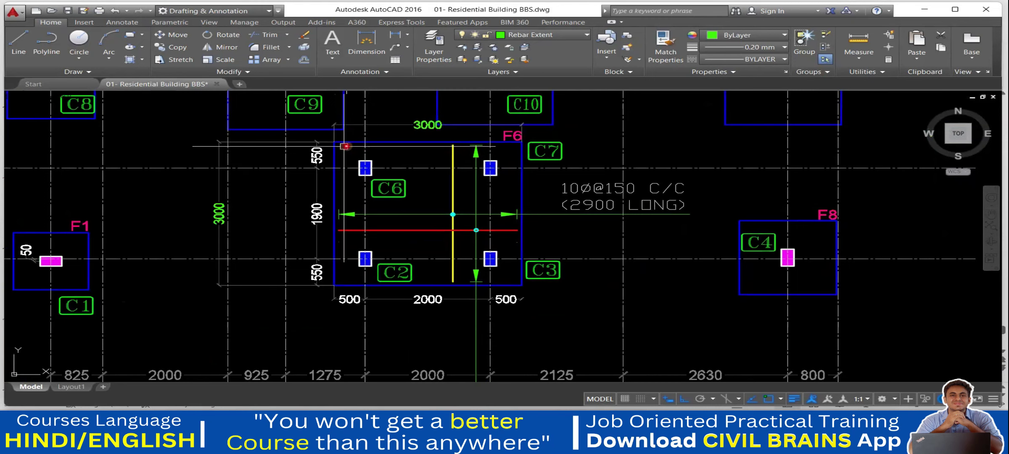
pyautogui.scroll(2, 459, 142)
pyautogui.click(458, 142)
pyautogui.scroll(-3, 458, 142)
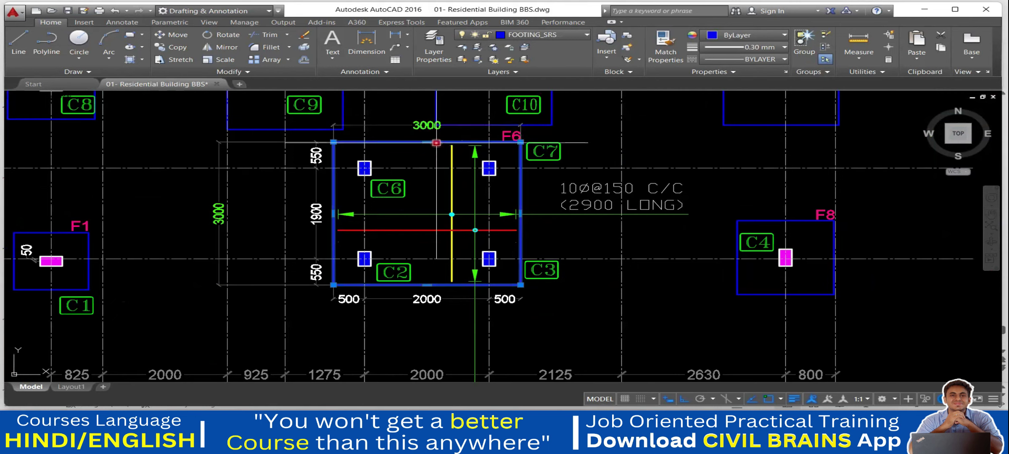
pyautogui.click(227, 143)
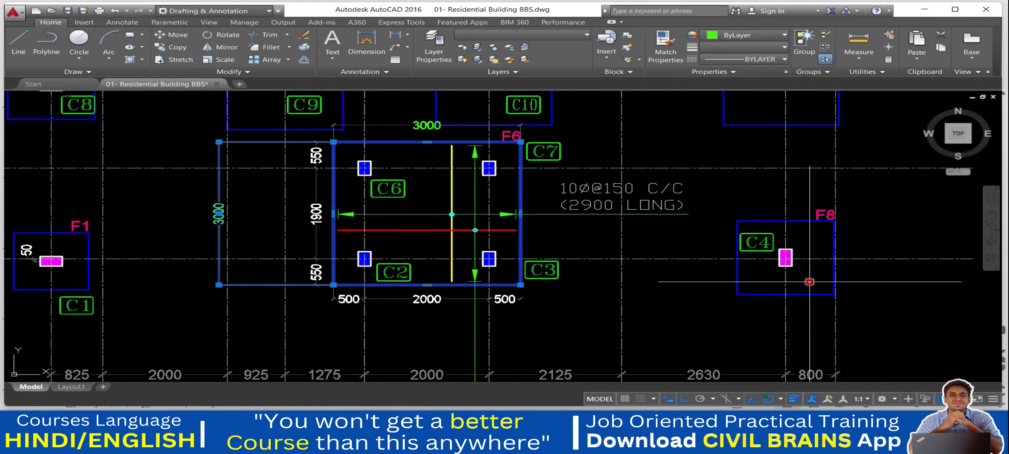
# - Compare the F6 depth in the Excel sheet with the F6 row of the footing schedule in AutoCAD
pyautogui.hotkey('alt', 'Tab')
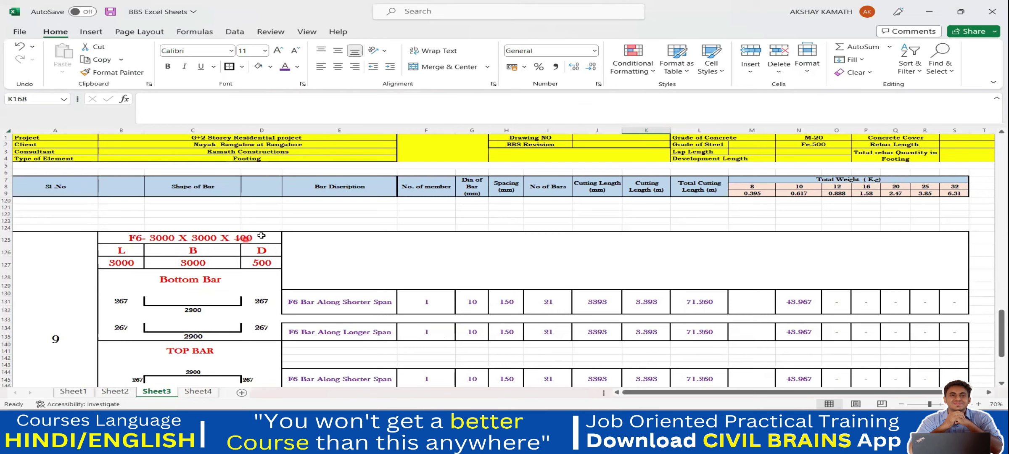
pyautogui.click(271, 261)
pyautogui.scroll(-4, 306, 270)
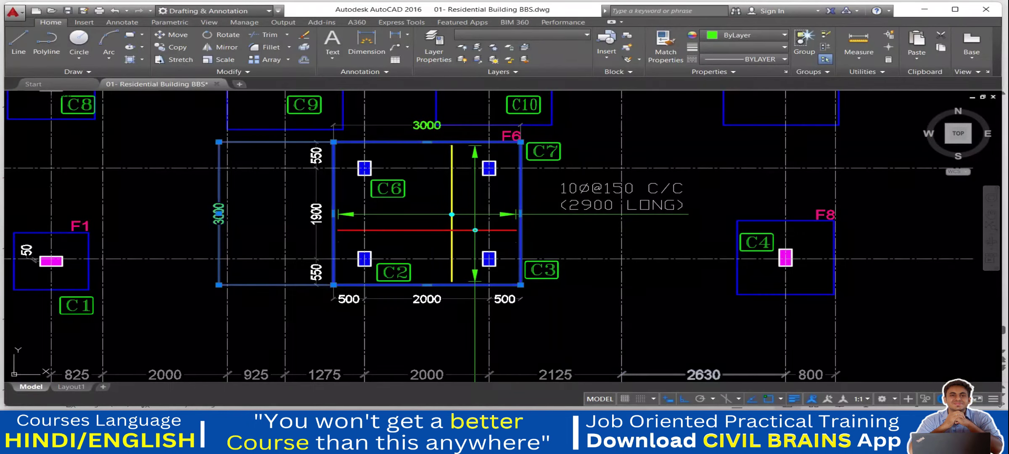
pyautogui.scroll(-10, 504, 236)
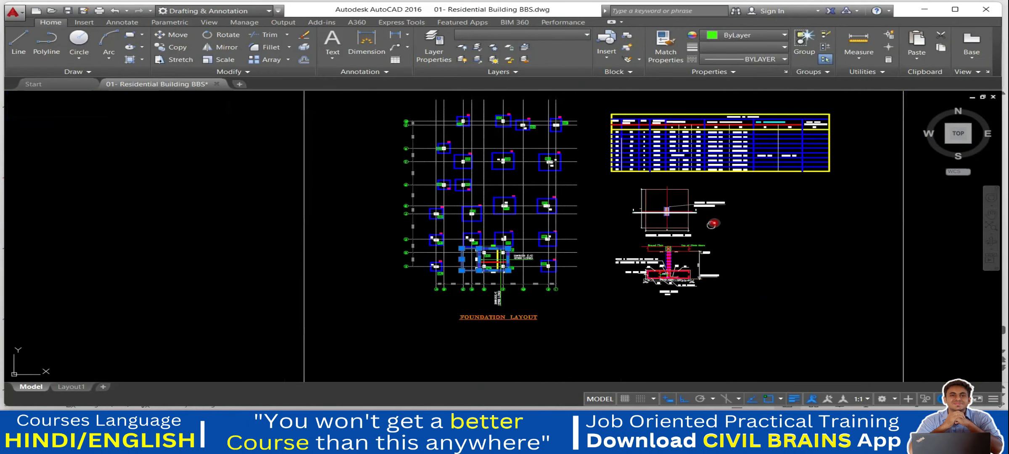
pyautogui.scroll(10, 543, 209)
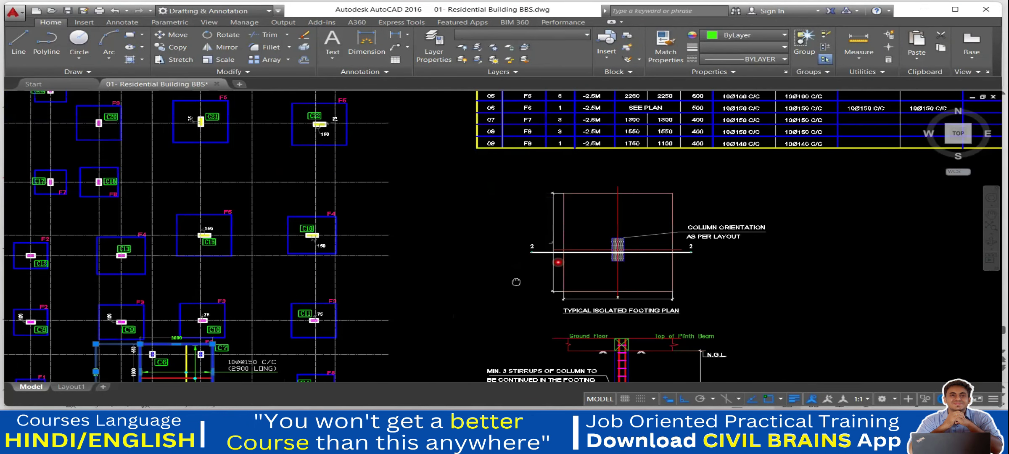
pyautogui.scroll(-3, 543, 209)
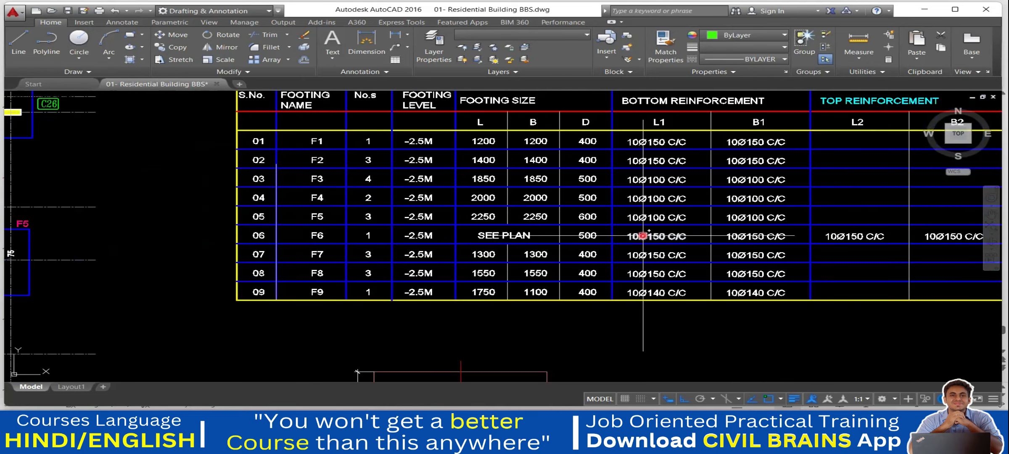
# - Switch to Excel and correct the depth in the F6 block title so it reads F6- 3000 X 3000 X 500
pyautogui.hotkey('alt', 'Tab')
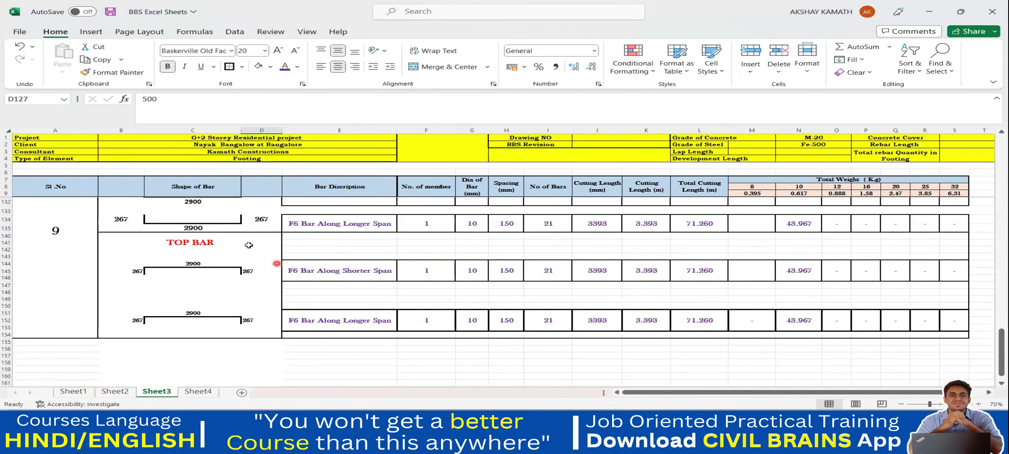
pyautogui.scroll(4, 249, 244)
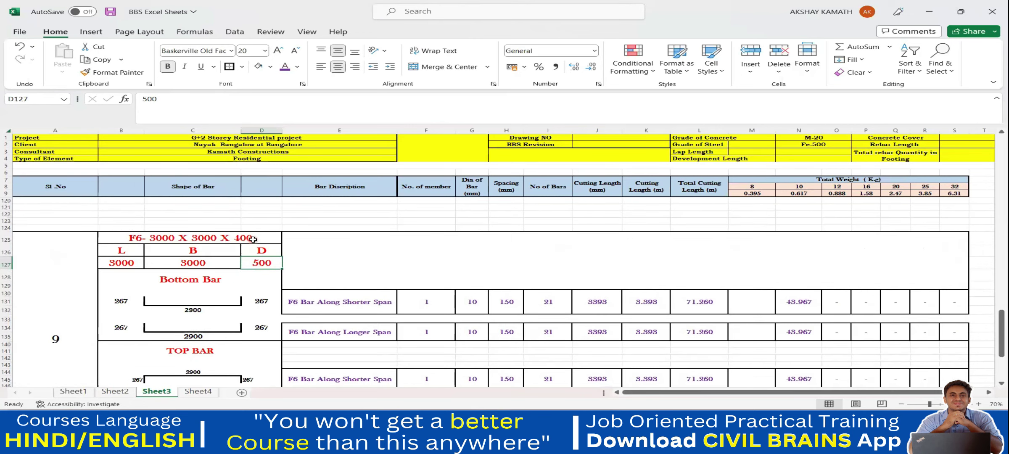
pyautogui.scroll(-5, 252, 243)
pyautogui.scroll(4, 261, 257)
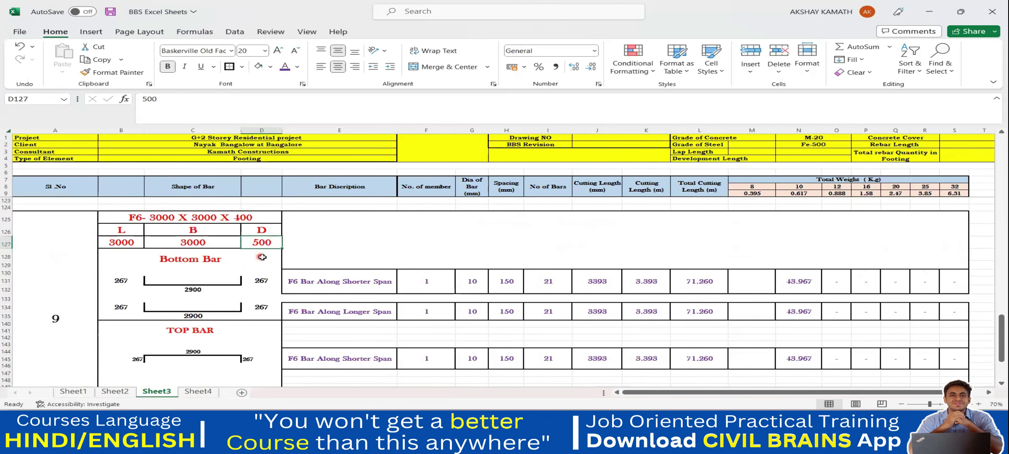
pyautogui.click(239, 216)
pyautogui.doubleClick(239, 217)
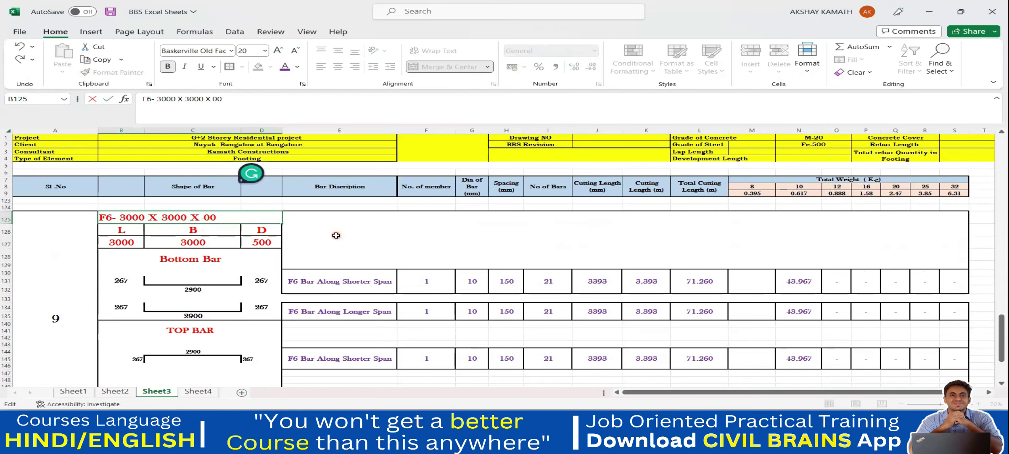
pyautogui.write('5')
pyautogui.click(429, 228)
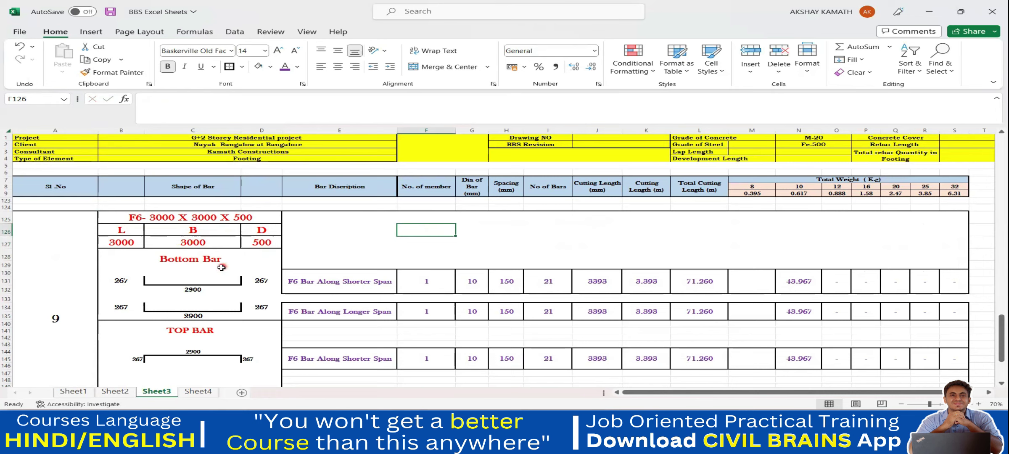
# - Compare the bar shapes of the preceding footing blocks with the bottom and top bars of the F6 block
pyautogui.scroll(6, 222, 268)
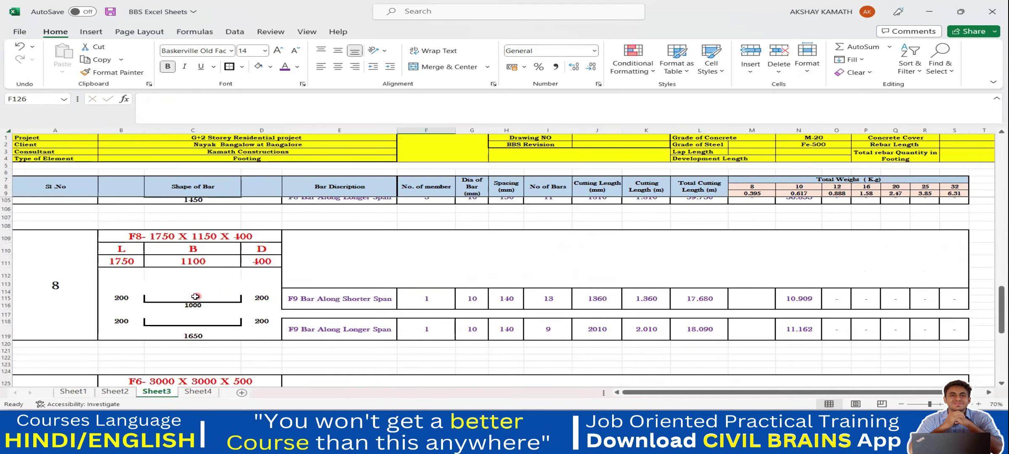
pyautogui.scroll(3, 359, 292)
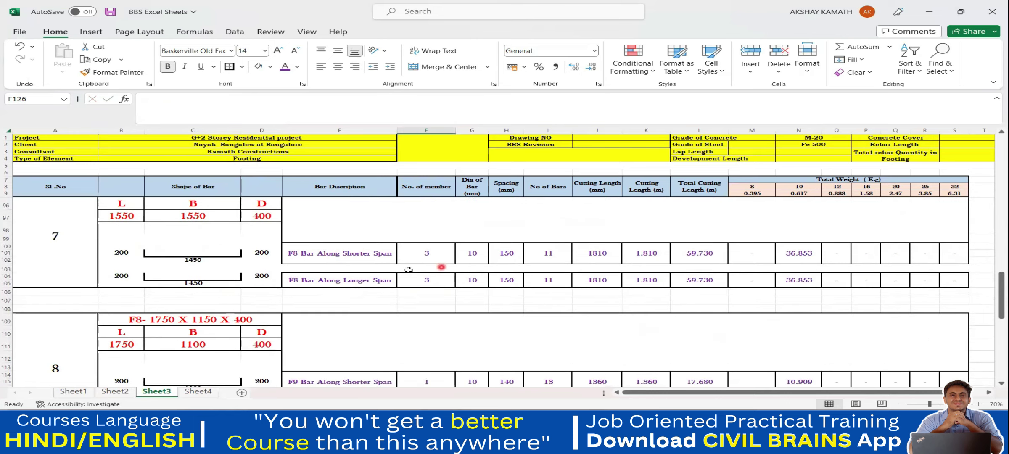
pyautogui.scroll(-9, 321, 267)
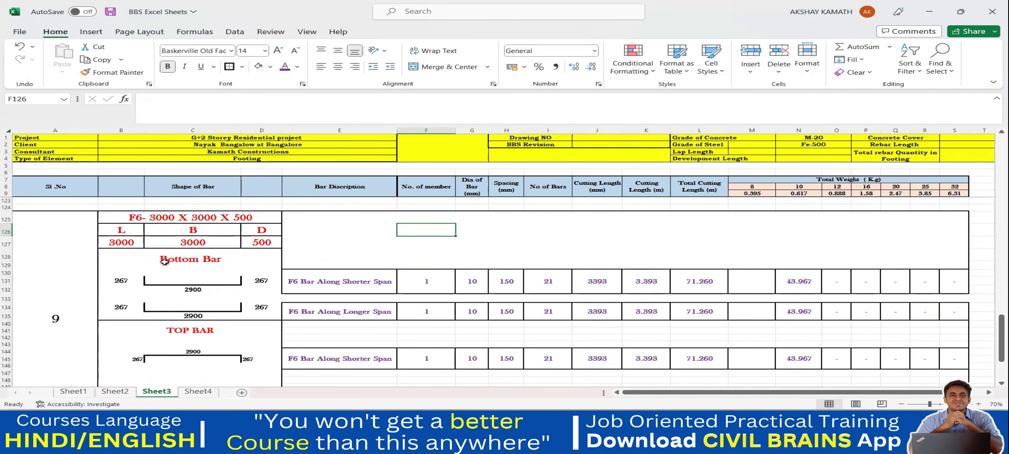
pyautogui.scroll(-2, 240, 264)
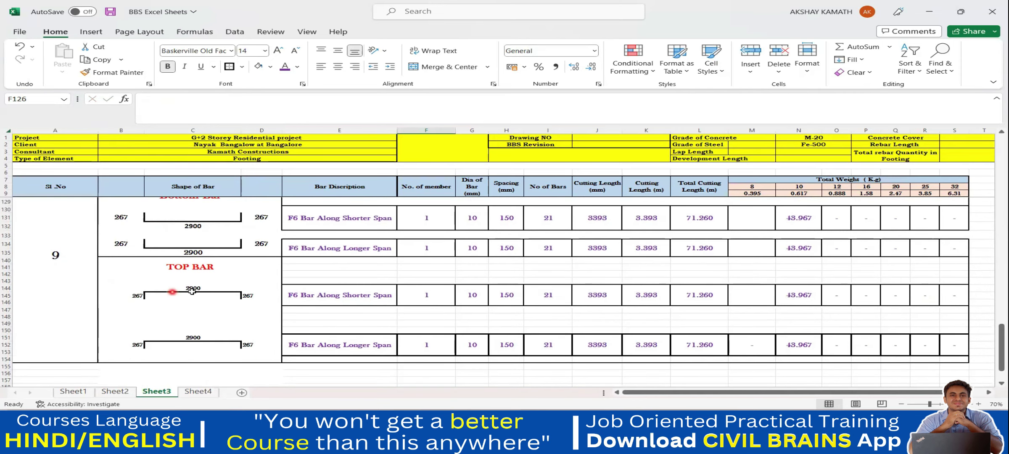
# - Compare the F6 bottom bar shapes and their shorter-span and longer-span descriptions with the preceding F9 footing block
pyautogui.scroll(1, 238, 293)
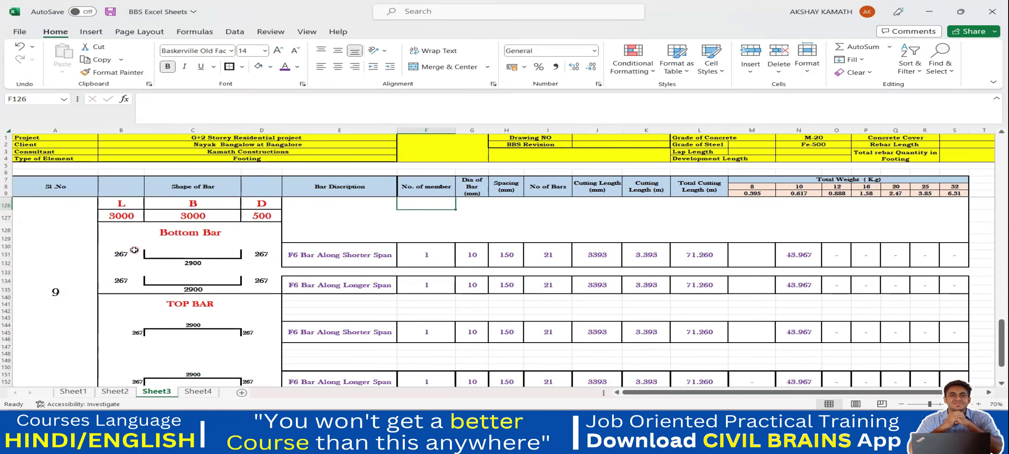
pyautogui.scroll(1, 215, 267)
pyautogui.click(562, 254)
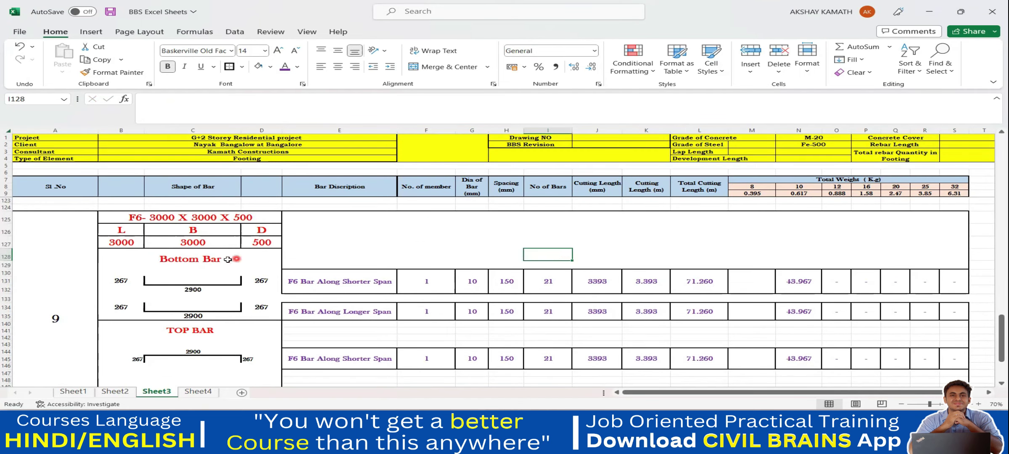
pyautogui.scroll(2, 149, 277)
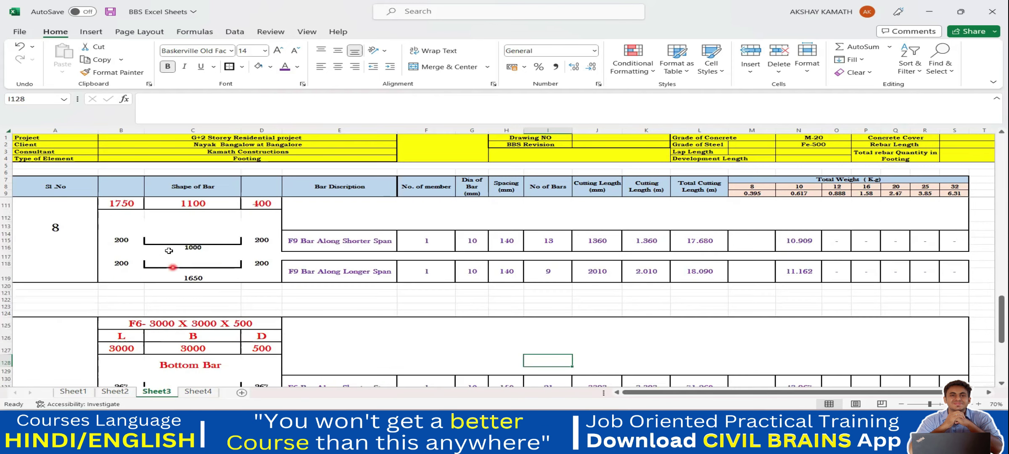
pyautogui.scroll(-1, 191, 341)
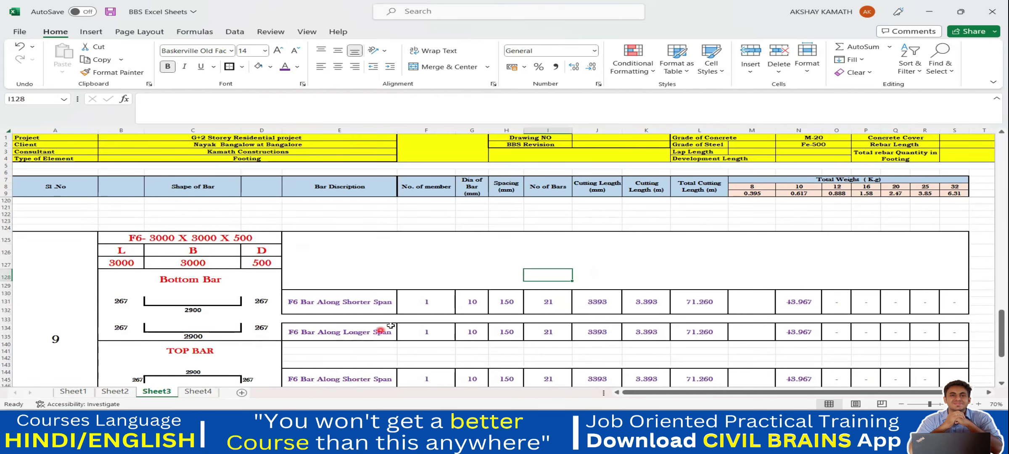
pyautogui.scroll(-1, 395, 324)
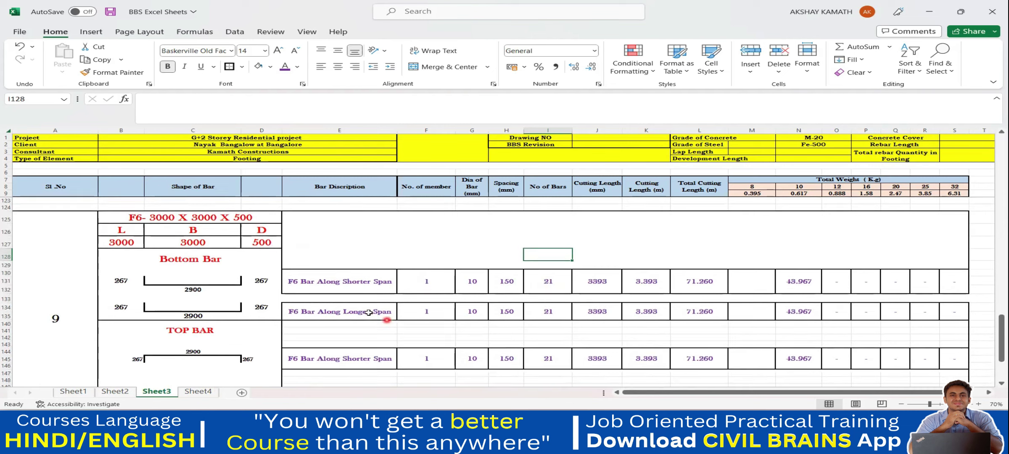
pyautogui.click(325, 287)
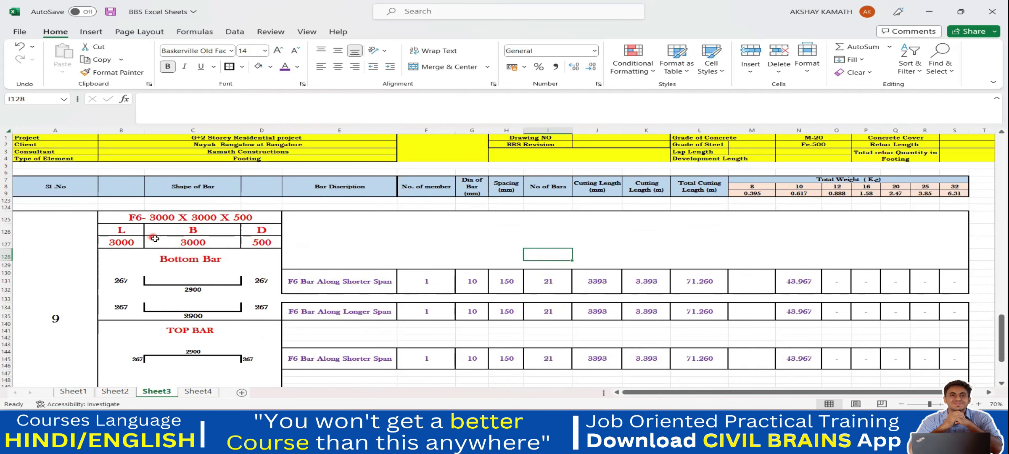
pyautogui.scroll(1, 153, 239)
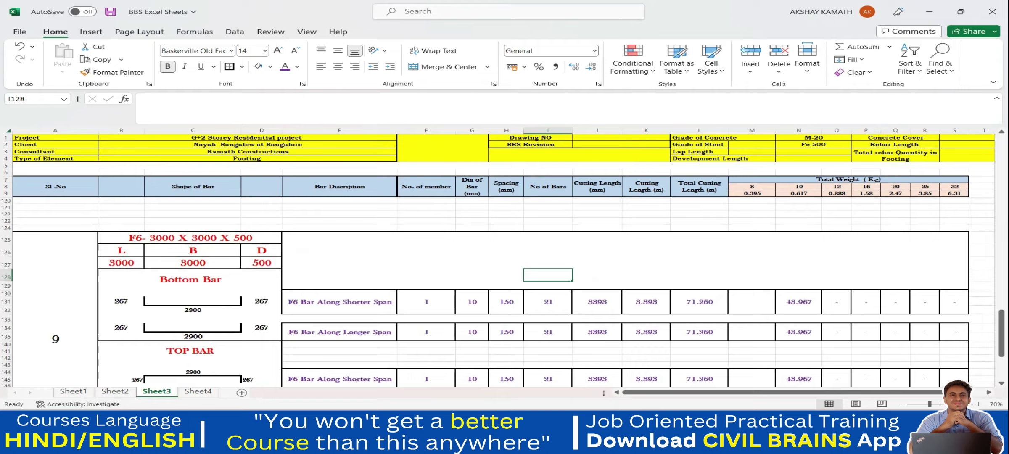
# - Switch to AutoCAD and check the number of F6 footings in the footing schedule and on the foundation layout
pyautogui.hotkey('alt', 'Tab')
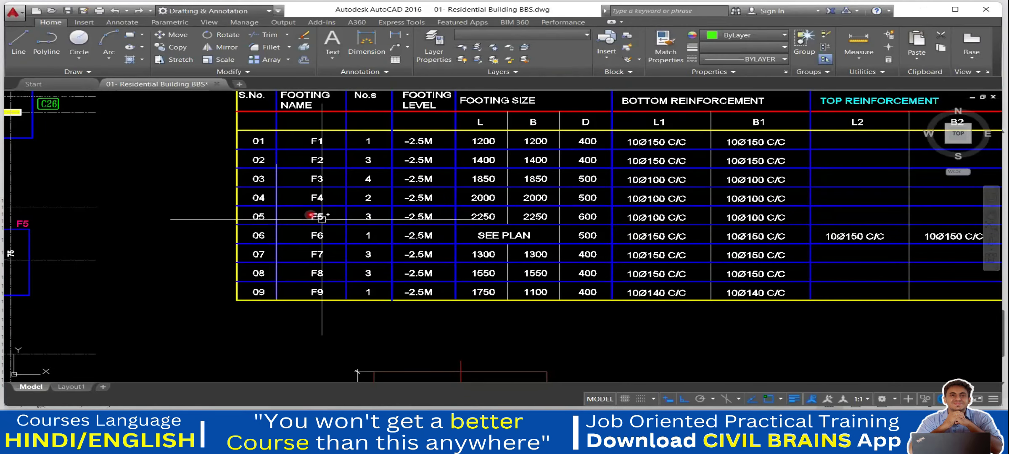
pyautogui.scroll(-3, 420, 230)
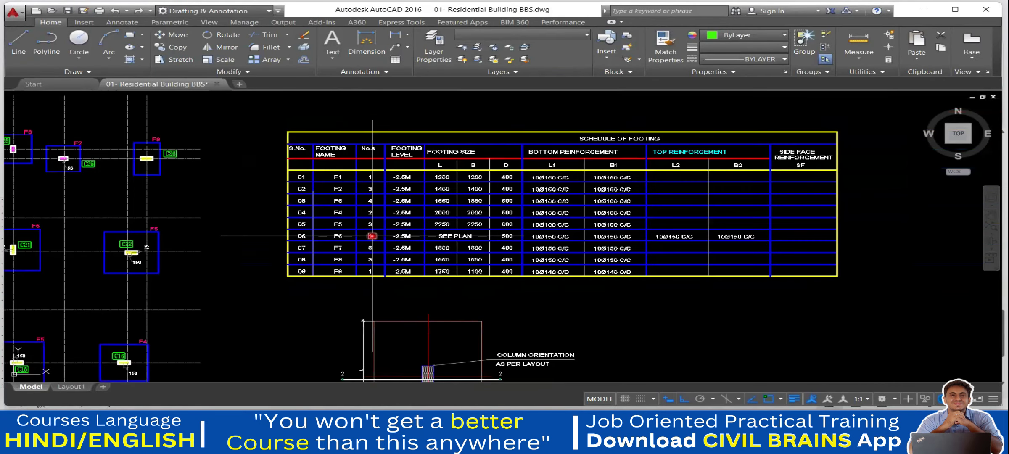
pyautogui.scroll(-4, 464, 227)
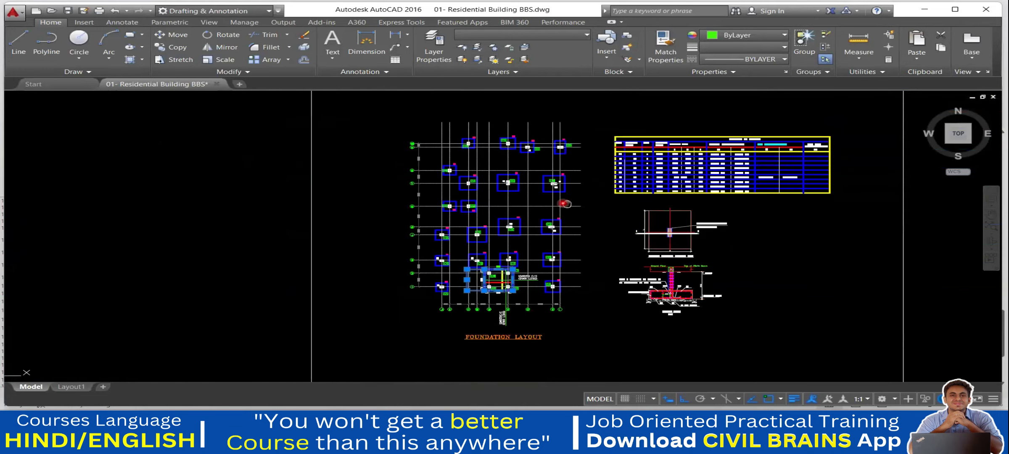
pyautogui.scroll(5, 533, 259)
pyautogui.moveTo(533, 258); pyautogui.dragTo(525, 143)
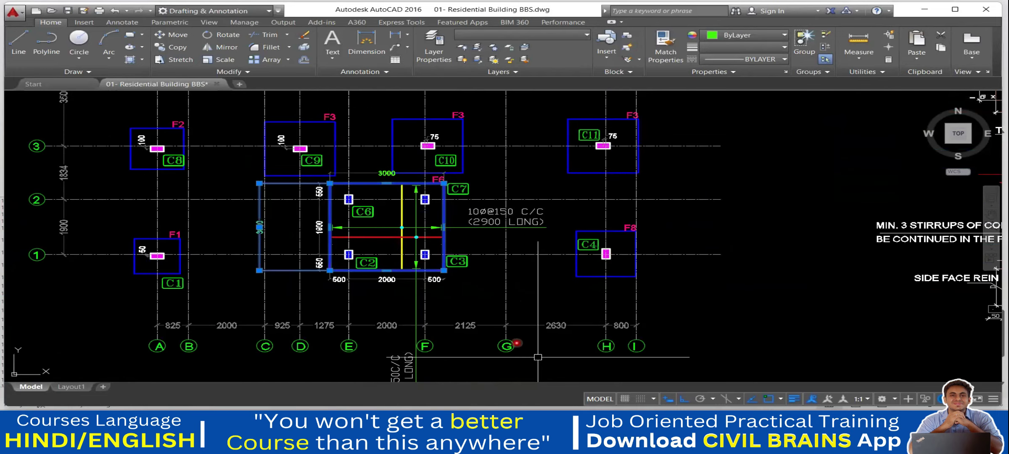
# - Check the bar diameter and spacing of the F6 bottom shorter-span bar in Excel against the reinforcement columns of AutoCAD's footing schedule
pyautogui.hotkey('alt', 'Tab')
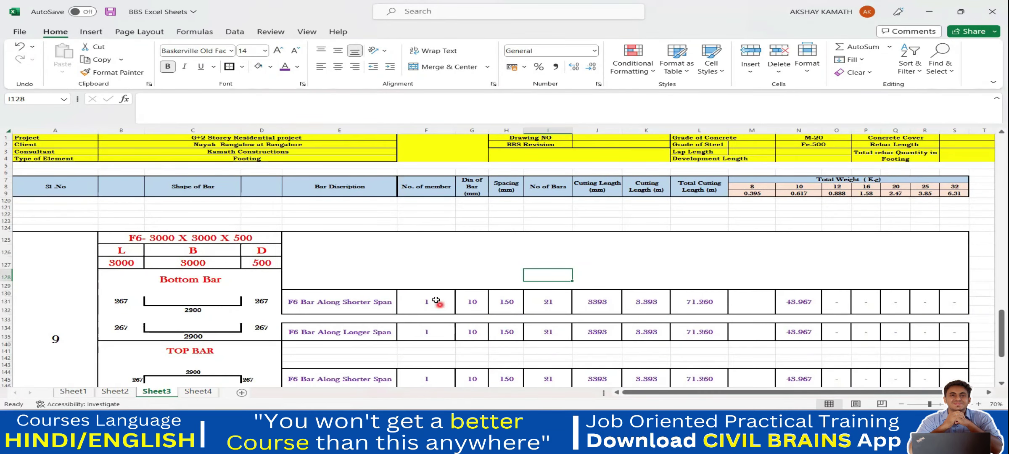
pyautogui.click(478, 303)
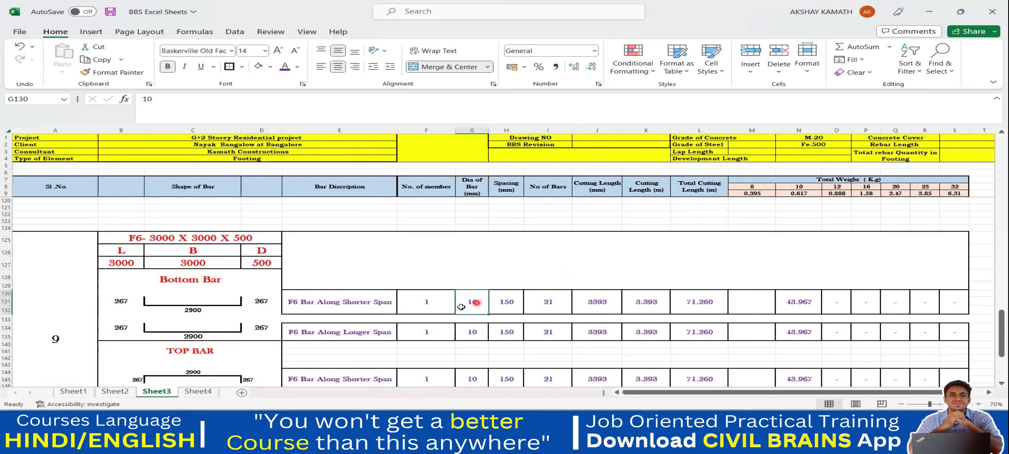
pyautogui.click(515, 303)
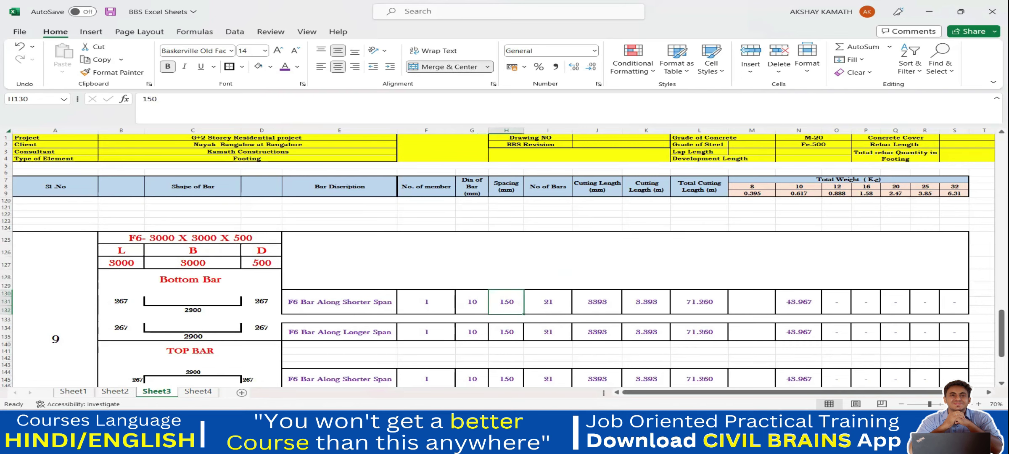
pyautogui.hotkey('alt', 'Tab')
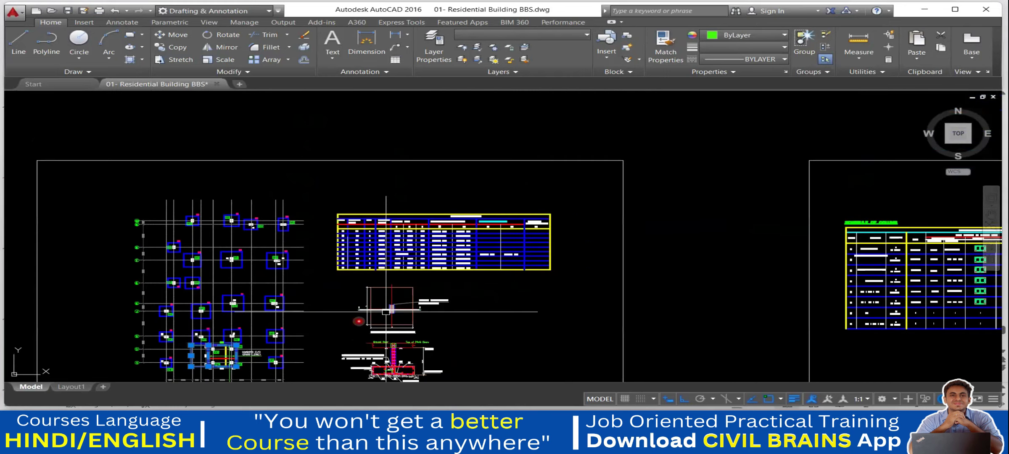
pyautogui.scroll(3, 441, 256)
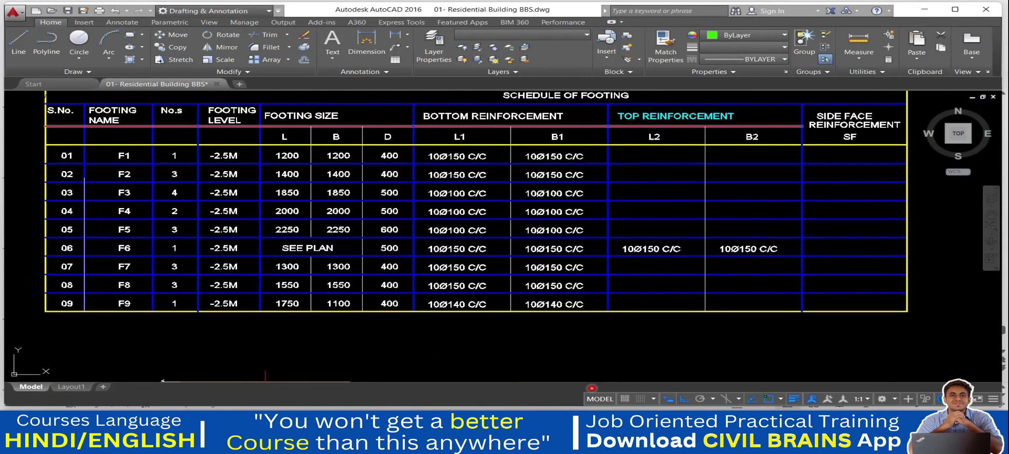
# - Return to Excel and review the diameter and spacing entries of the F6 bottom bars along both spans
pyautogui.hotkey('alt', 'Tab')
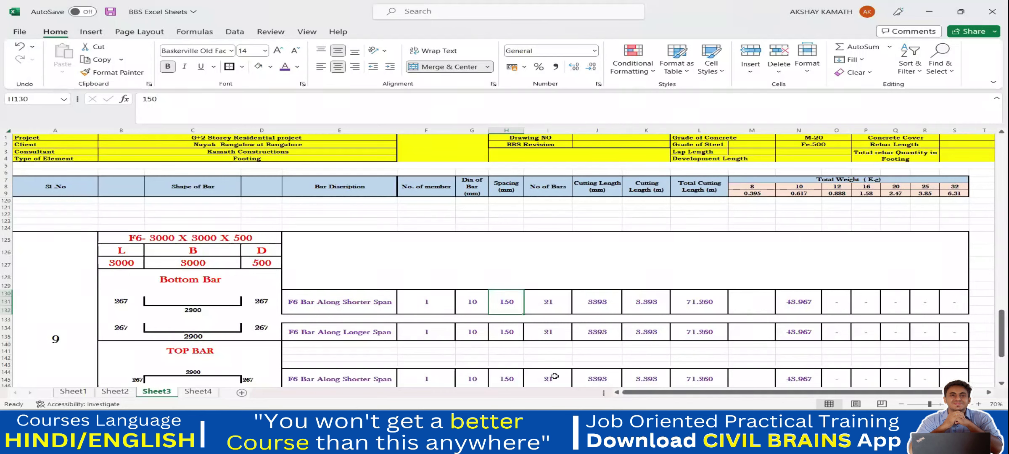
pyautogui.click(479, 303)
pyautogui.click(506, 300)
pyautogui.click(467, 334)
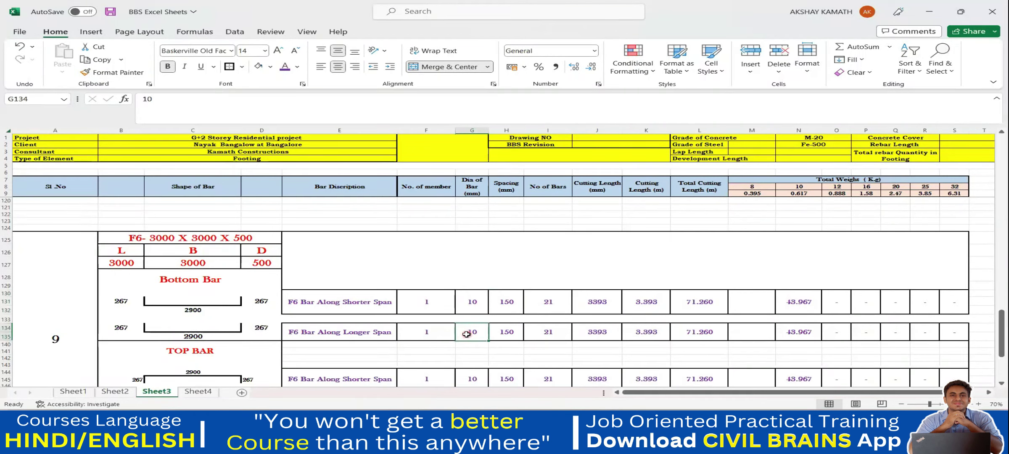
# - Examine the ROUNDUP formula that gives the number of F6 bottom bars along the shorter span, leaving it unchanged
pyautogui.click(556, 300)
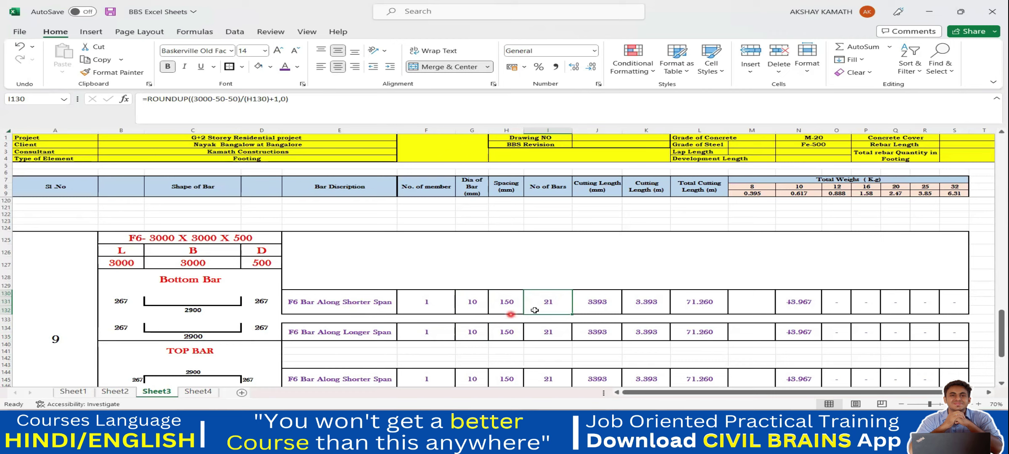
pyautogui.doubleClick(601, 302)
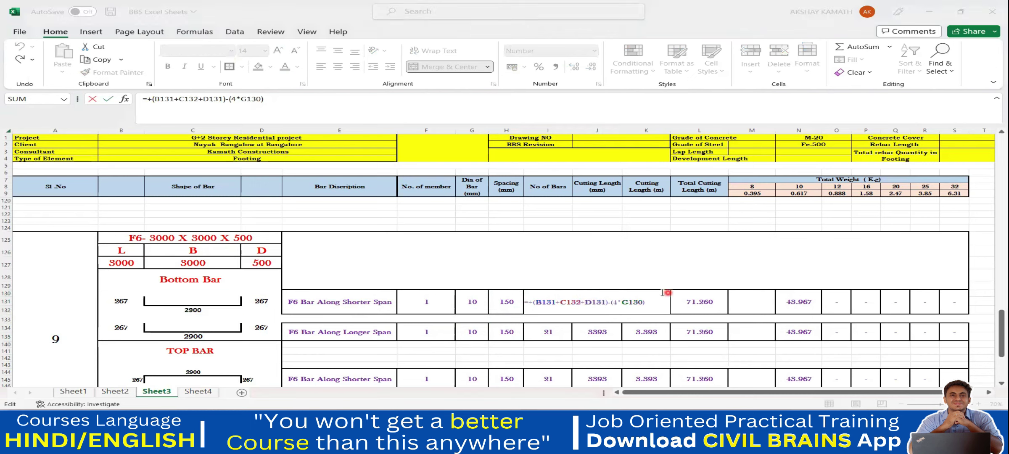
pyautogui.click(544, 267)
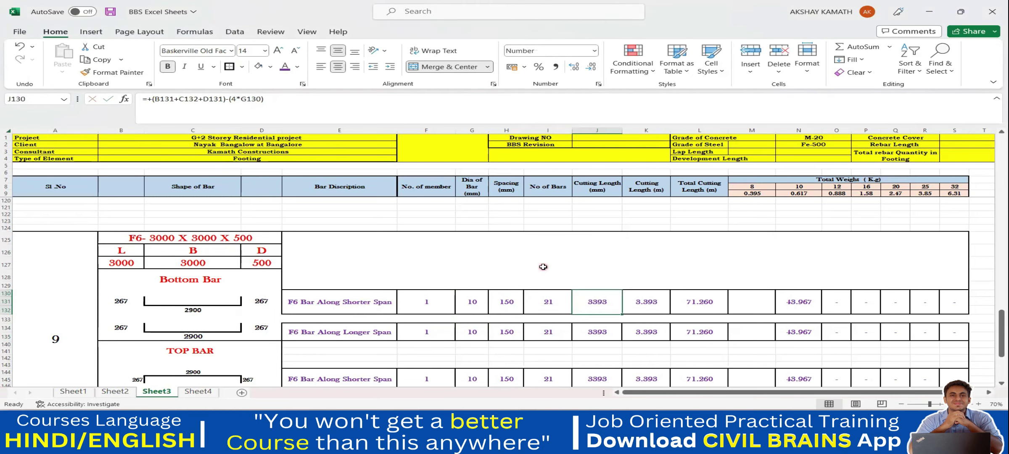
pyautogui.doubleClick(547, 302)
pyautogui.click(160, 103)
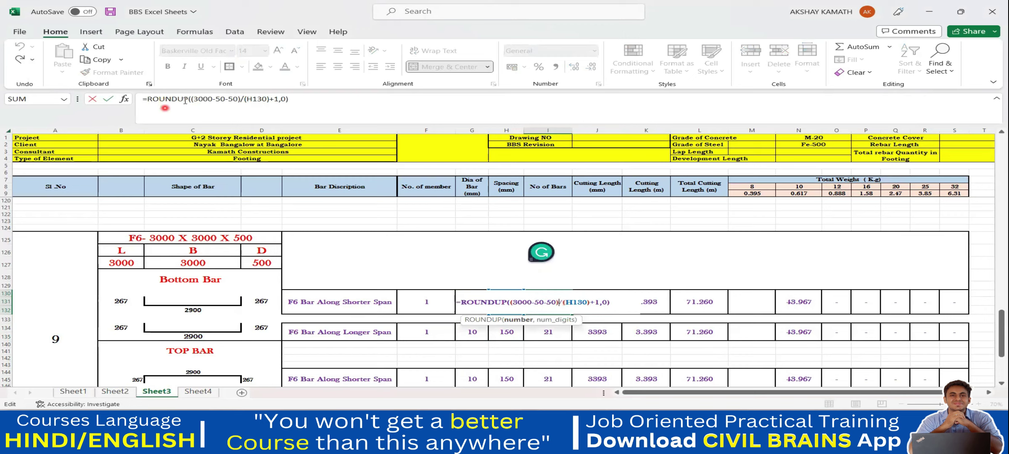
pyautogui.click(232, 103)
pyautogui.click(258, 95)
pyautogui.click(559, 307)
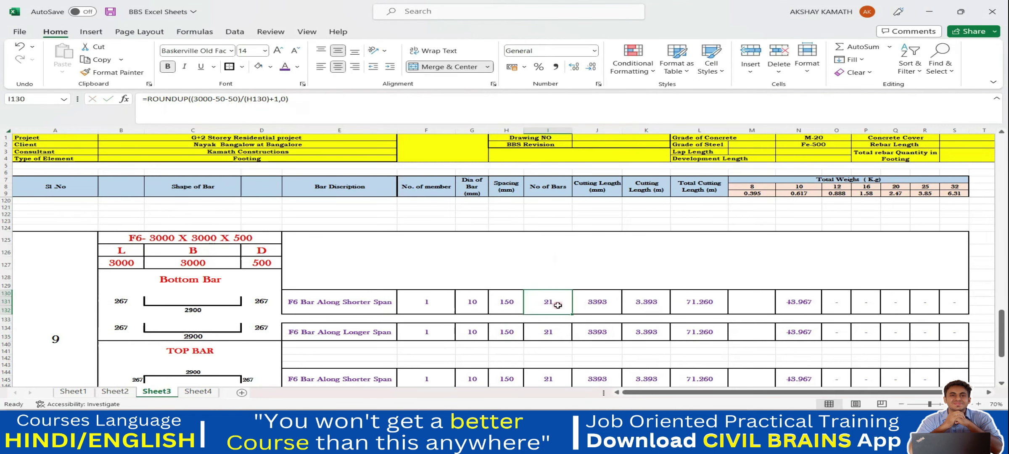
# - Inspect the cutting length formula in mm of the F6 bottom shorter-span bar and the leg and base length formulas it uses
pyautogui.click(605, 300)
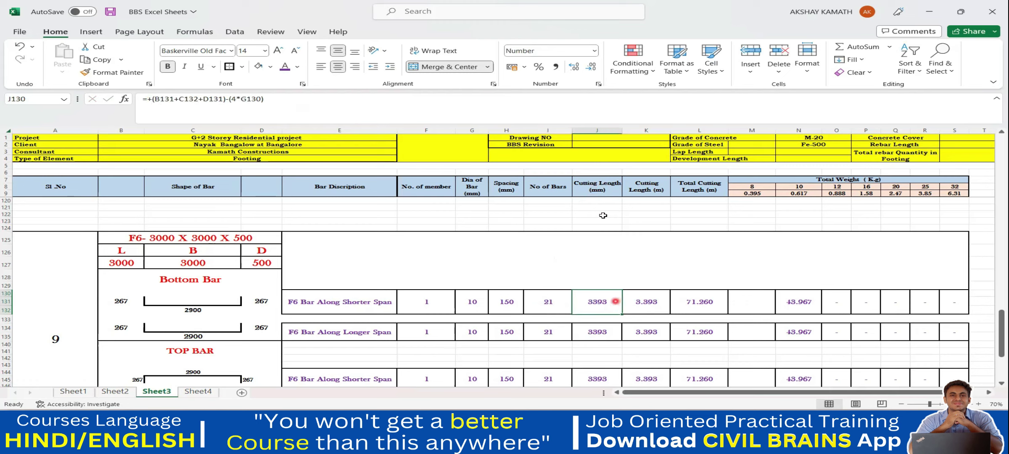
pyautogui.doubleClick(605, 308)
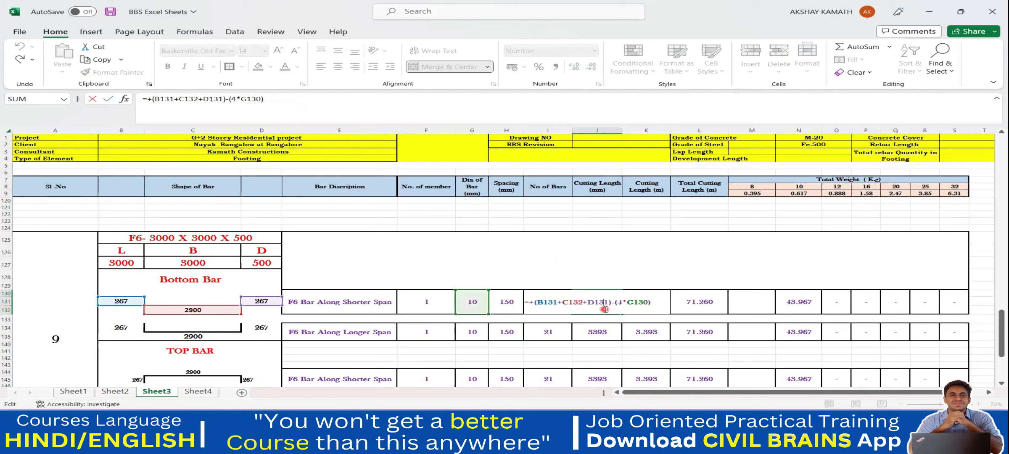
pyautogui.press('Escape')
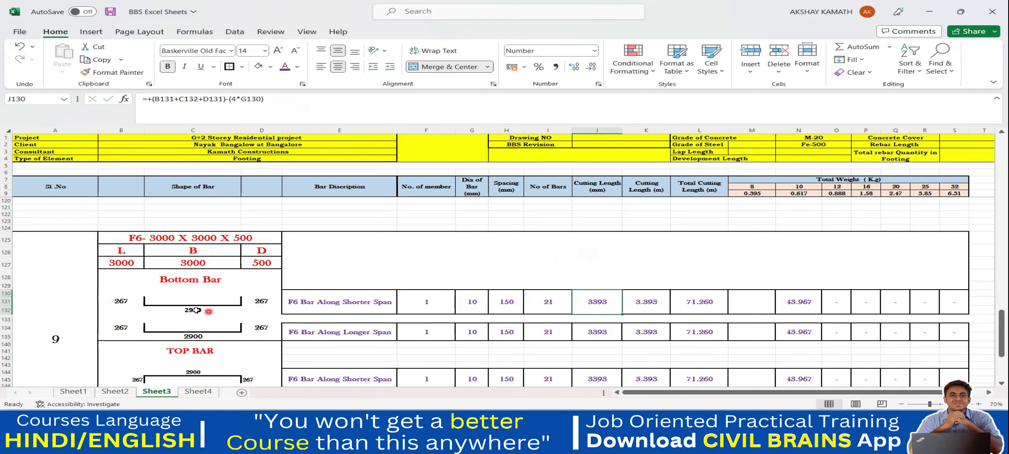
pyautogui.click(260, 301)
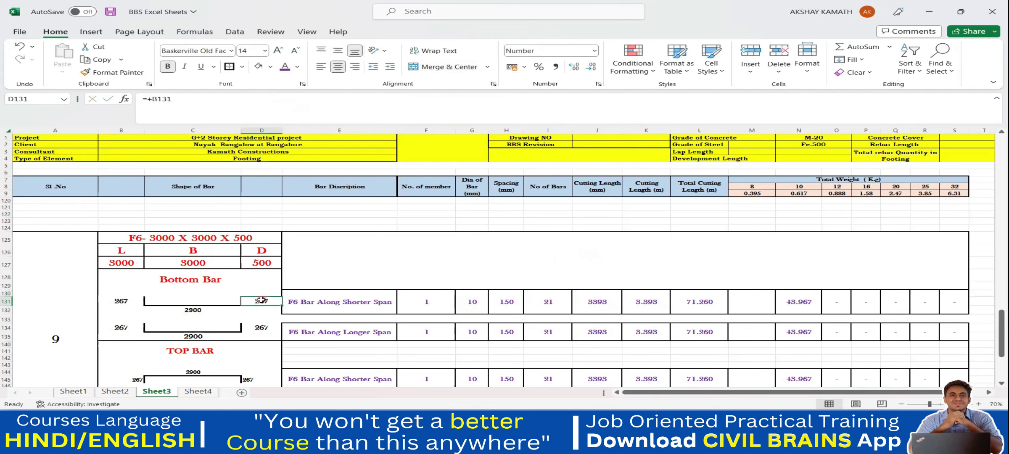
pyautogui.click(121, 300)
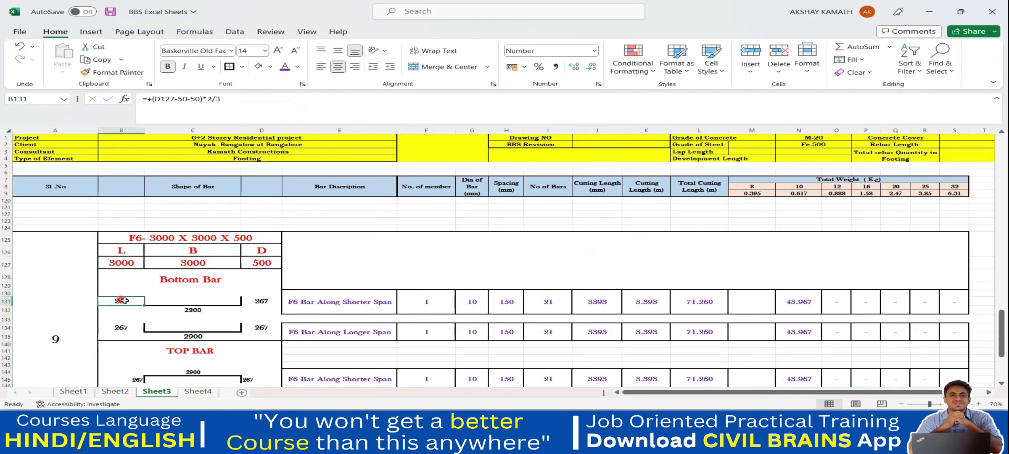
pyautogui.click(152, 308)
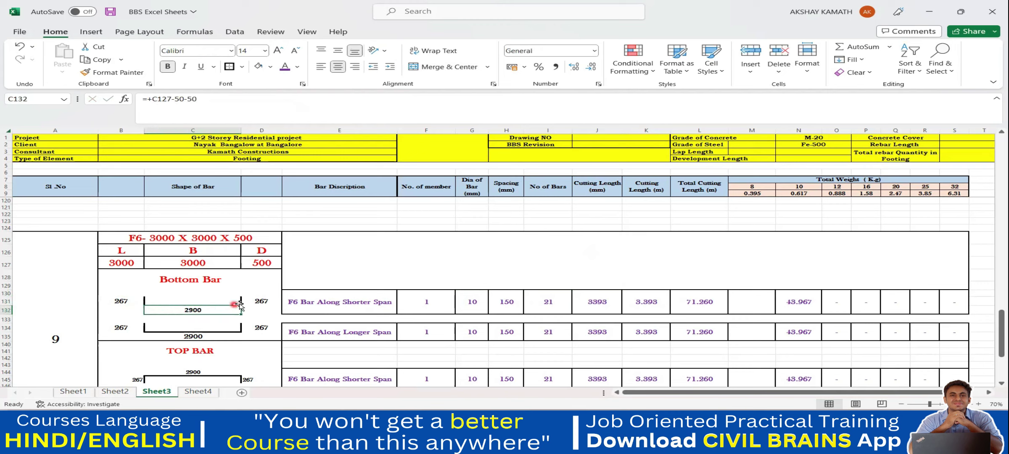
pyautogui.doubleClick(597, 301)
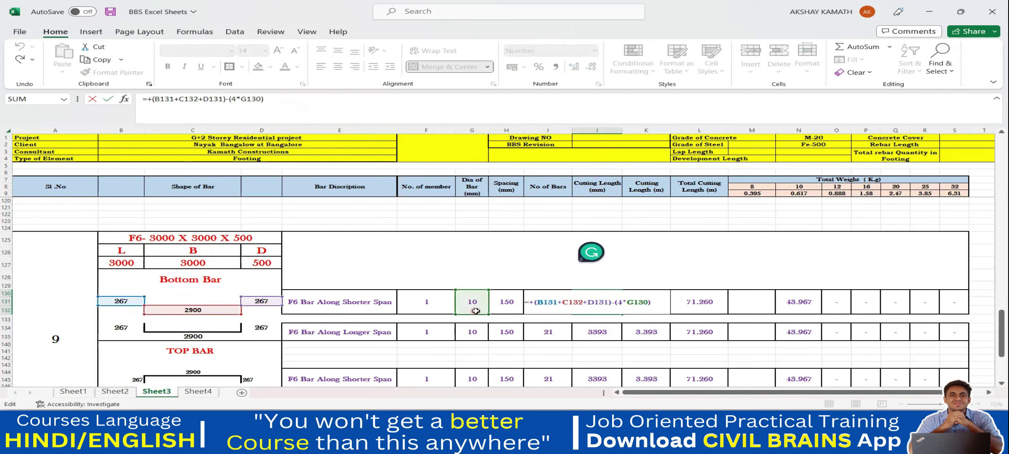
pyautogui.hotkey('ctrl', 'Return')
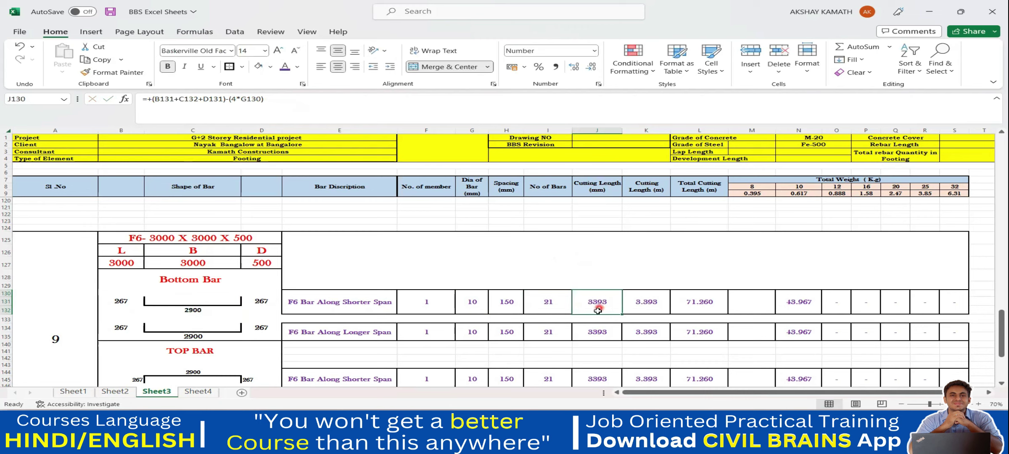
# - Inspect the formulas for the cutting length in metres and the total cutting length of the F6 bottom shorter-span bar
pyautogui.click(650, 306)
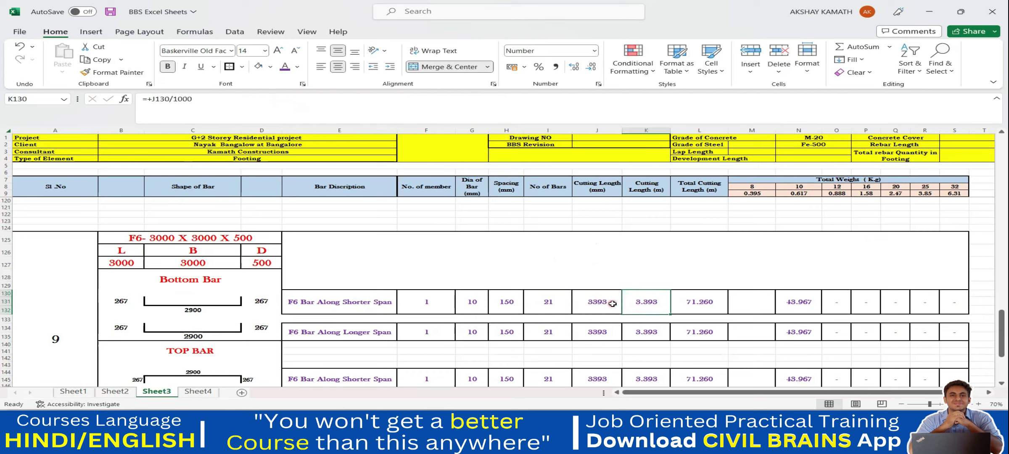
pyautogui.click(715, 308)
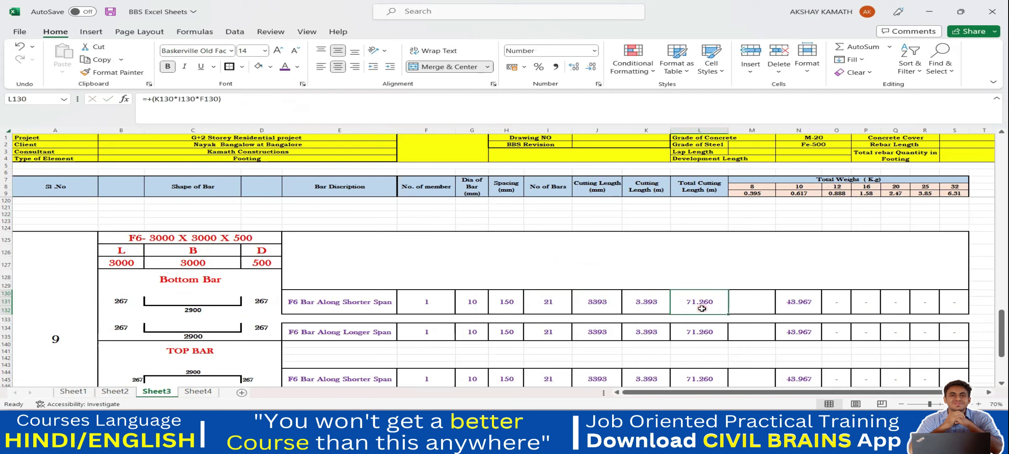
pyautogui.doubleClick(725, 307)
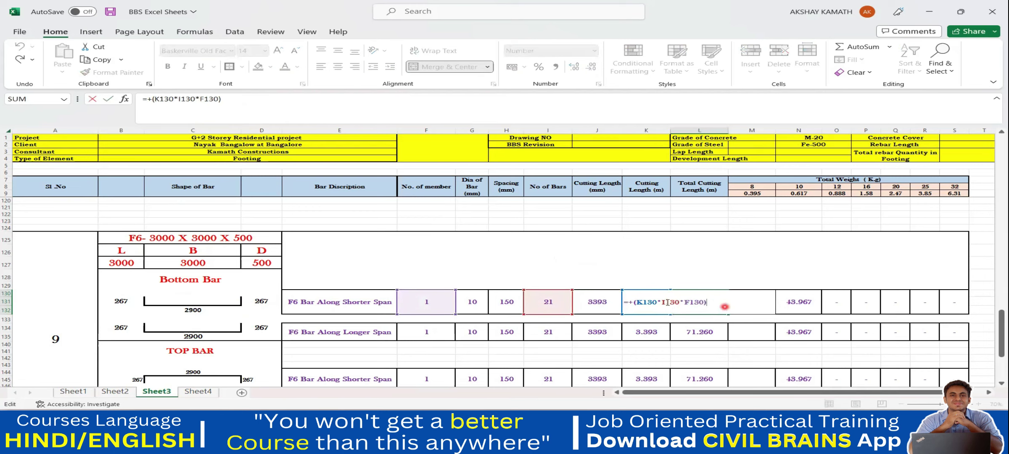
pyautogui.click(637, 293)
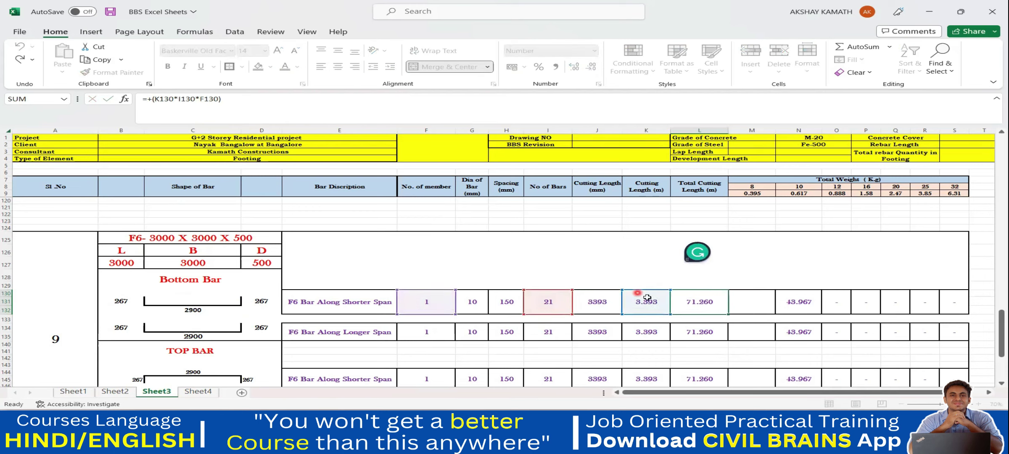
pyautogui.press('Escape')
pyautogui.doubleClick(674, 304)
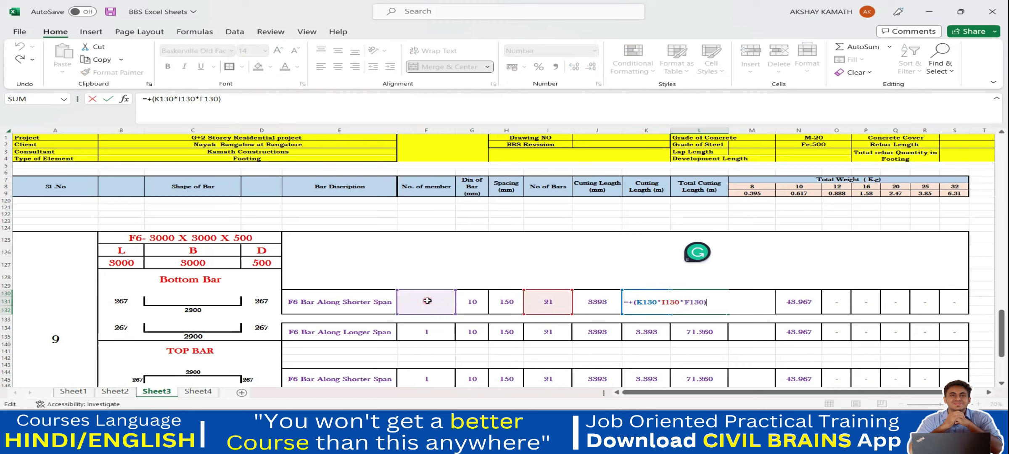
pyautogui.hotkey('ctrl', 'Return')
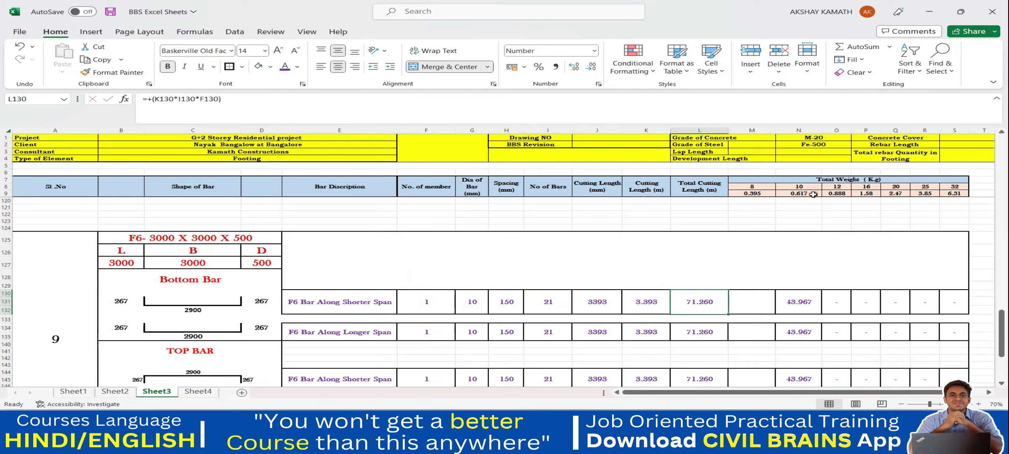
# - Inspect the 10 mm weight formula of the F6 bottom shorter-span bar and its unit weight reference
pyautogui.doubleClick(805, 307)
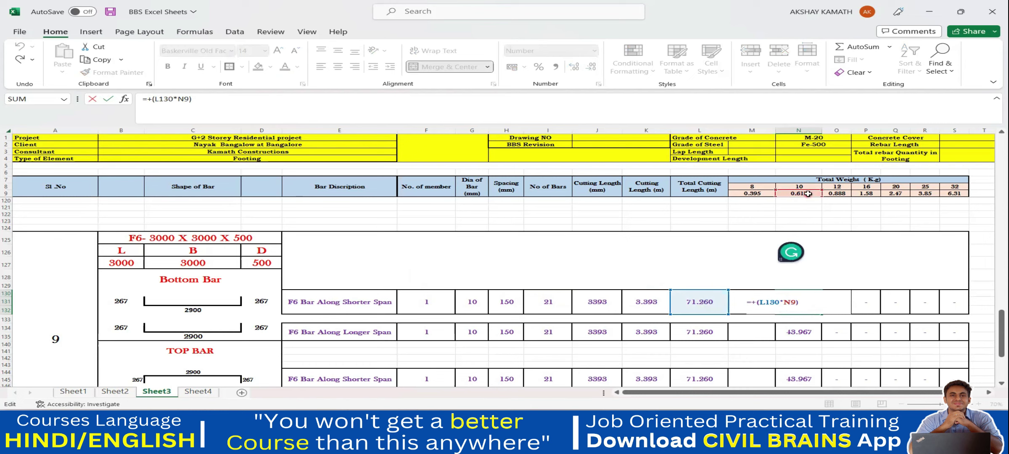
pyautogui.click(802, 314)
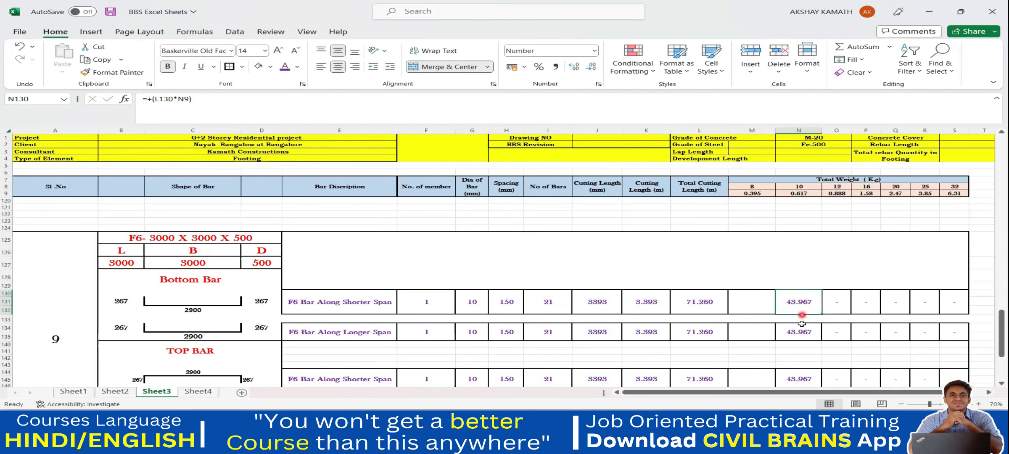
pyautogui.click(809, 307)
# - Glance at AutoCAD's footing schedule and return to Excel to examine the ROUNDUP formula for the number of F6 bottom longer-span bars
pyautogui.hotkey('alt', 'Tab')
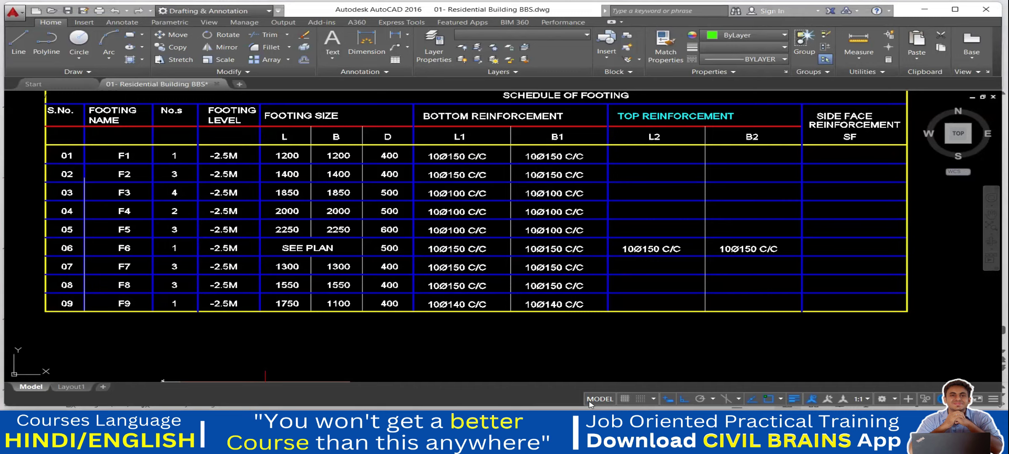
pyautogui.hotkey('alt', 'Tab')
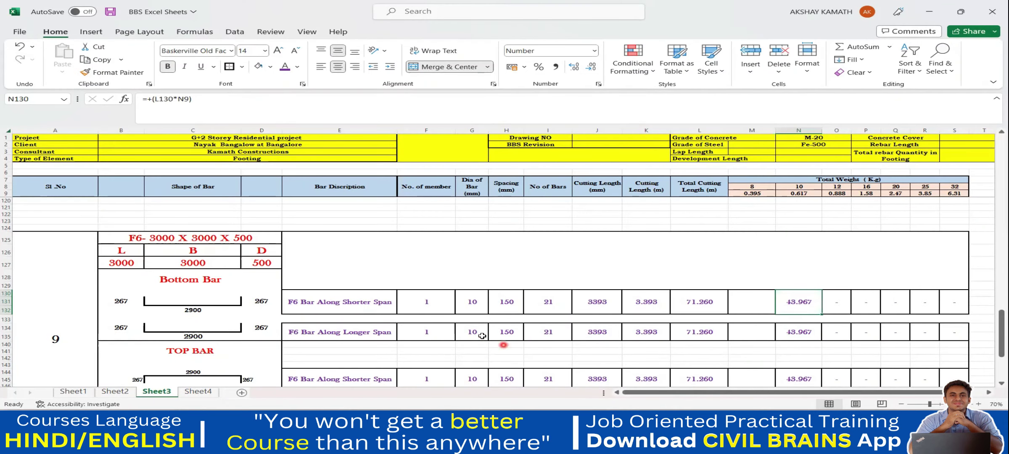
pyautogui.click(545, 334)
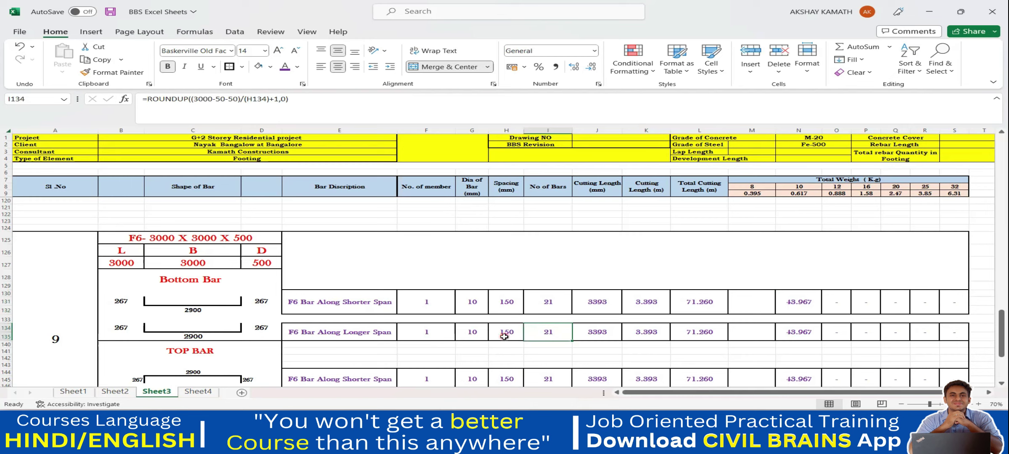
pyautogui.doubleClick(556, 333)
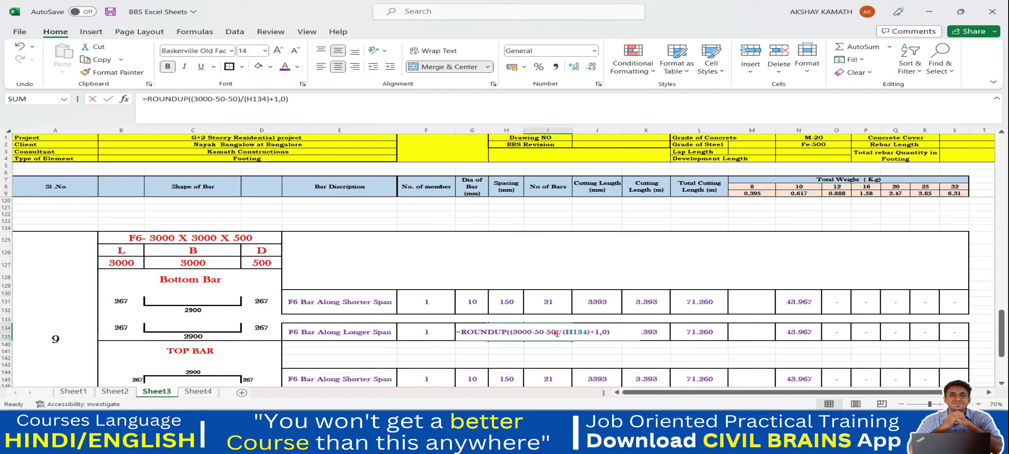
pyautogui.click(145, 102)
pyautogui.click(180, 104)
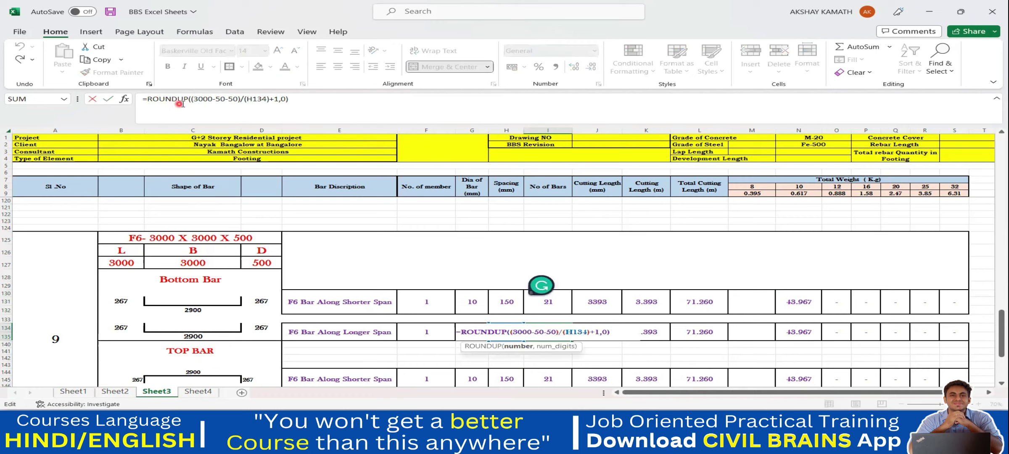
pyautogui.click(345, 337)
pyautogui.click(147, 264)
pyautogui.click(300, 330)
pyautogui.click(379, 339)
pyautogui.click(234, 102)
pyautogui.hotkey('ctrl', 'Return')
# - Inspect the formula for the cutting length in mm of the F6 bottom longer-span bar and the cells it references
pyautogui.click(614, 332)
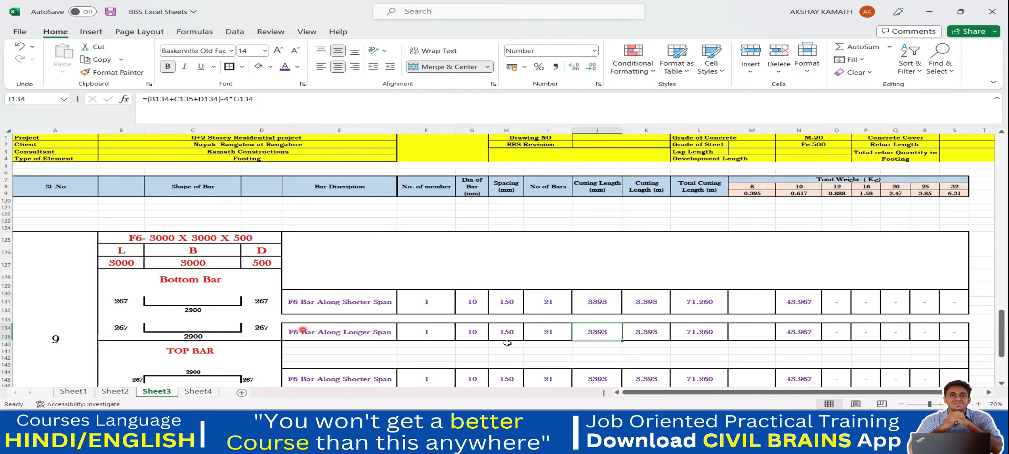
pyautogui.doubleClick(608, 335)
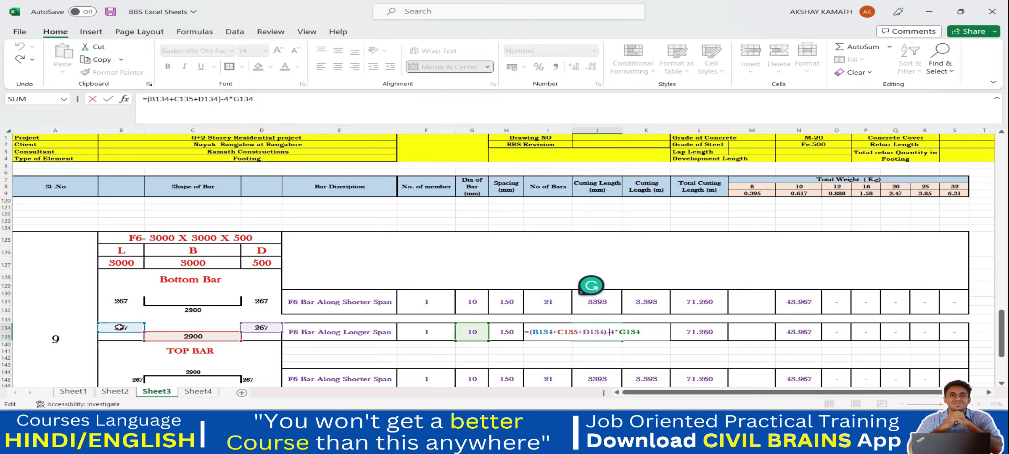
pyautogui.press('Escape')
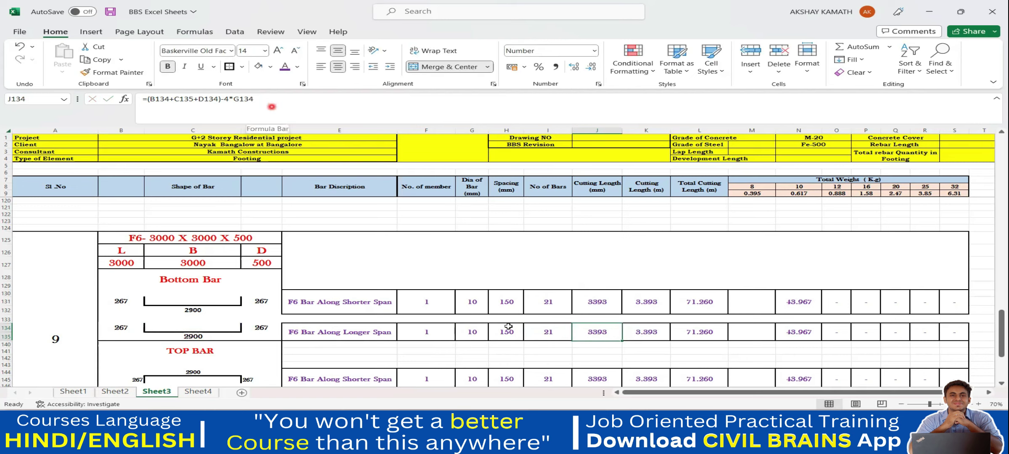
# - Inspect the F6 bottom longer-span bar's length formulas in metres and its 10 mm weight formula
pyautogui.click(666, 330)
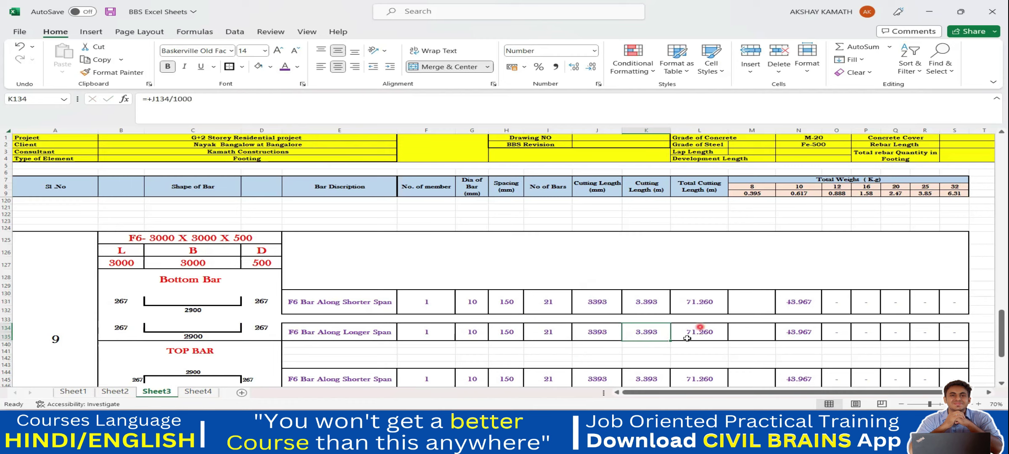
pyautogui.doubleClick(719, 332)
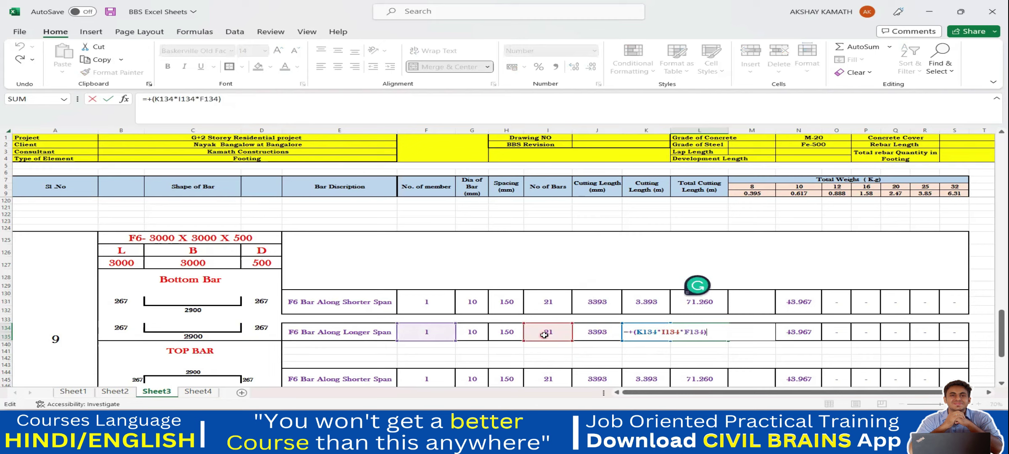
pyautogui.press('Escape')
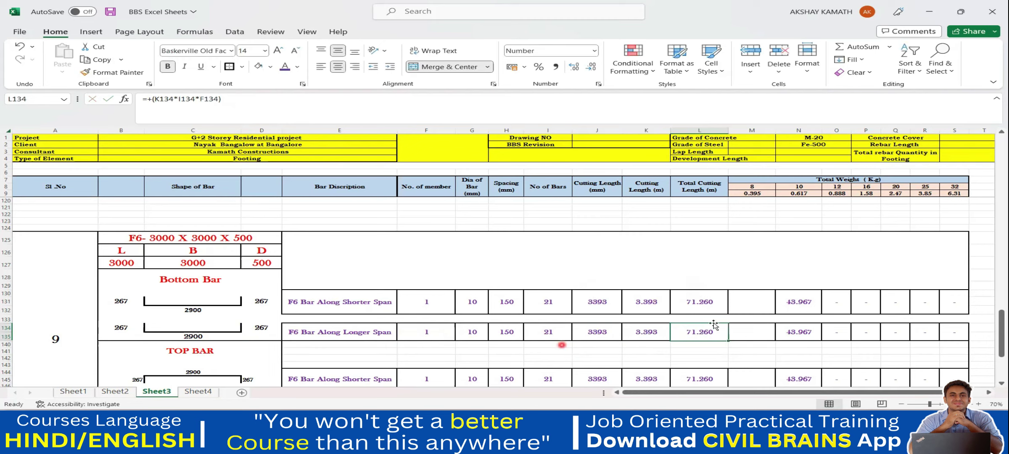
pyautogui.doubleClick(818, 336)
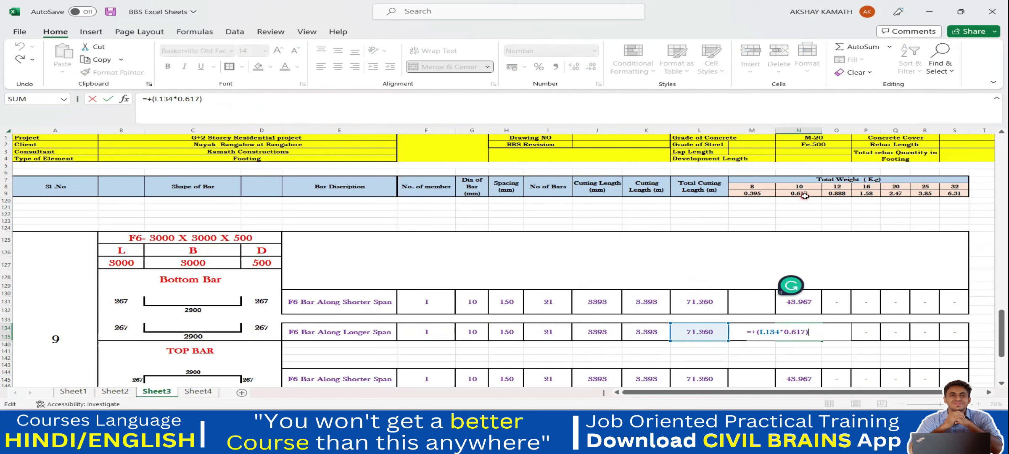
pyautogui.hotkey('ctrl', 'Return')
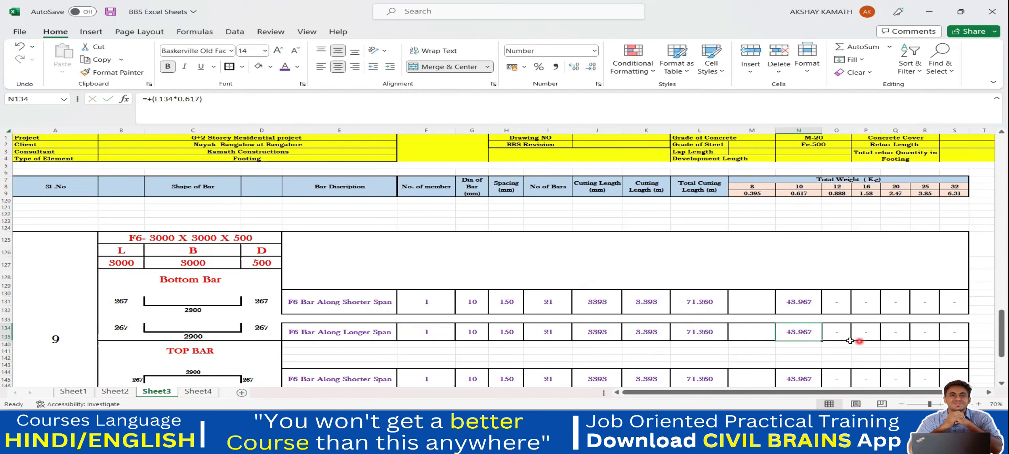
# - Switch to the Site Engineer 2 presentation in PowerPoint and trace the bottom bar in orange and the top bar in yellow on the footing photo
pyautogui.scroll(2, 681, 332)
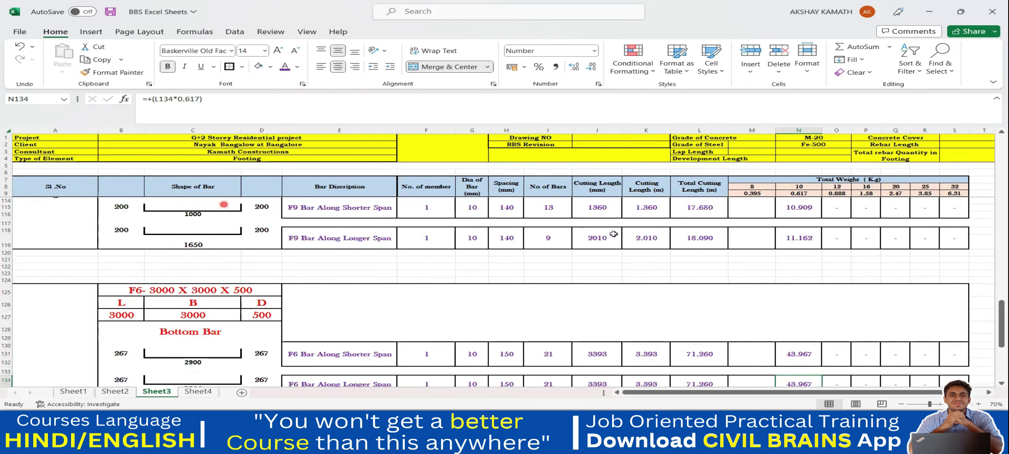
pyautogui.scroll(-1, 597, 284)
pyautogui.scroll(-1, 380, 332)
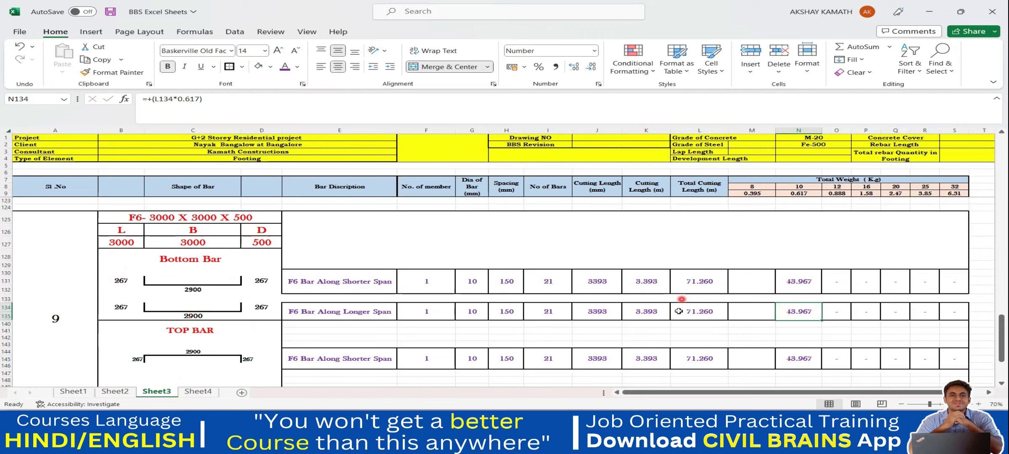
pyautogui.scroll(-1, 671, 305)
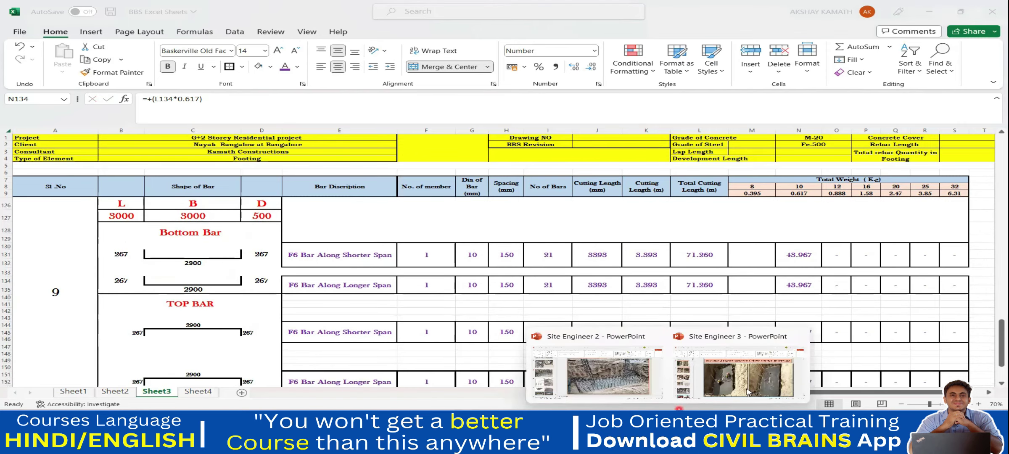
pyautogui.click(649, 383)
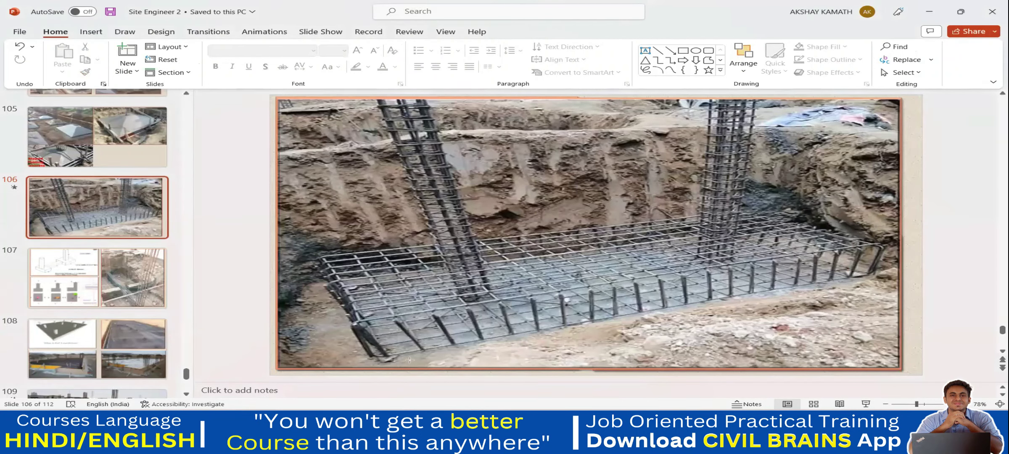
pyautogui.moveTo(381, 356); pyautogui.dragTo(870, 272)
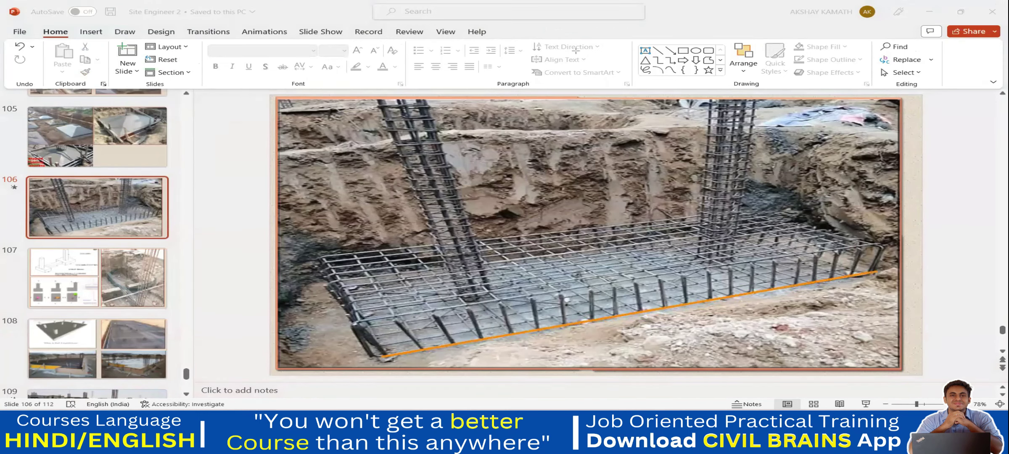
pyautogui.moveTo(360, 320)
pyautogui.mouseDown()
pyautogui.moveTo(822, 242)
pyautogui.moveTo(882, 243)
pyautogui.moveTo(879, 265)
pyautogui.mouseUp()
pyautogui.moveTo(360, 324); pyautogui.dragTo(375, 346)
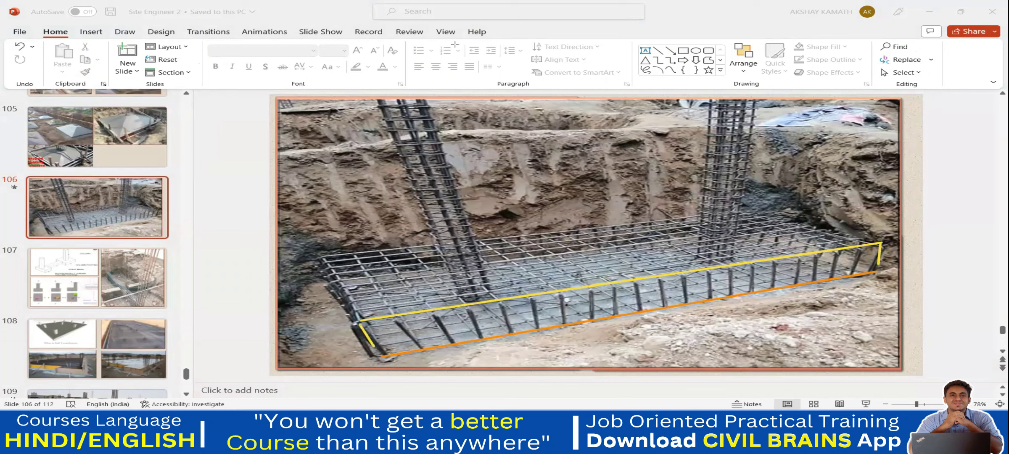
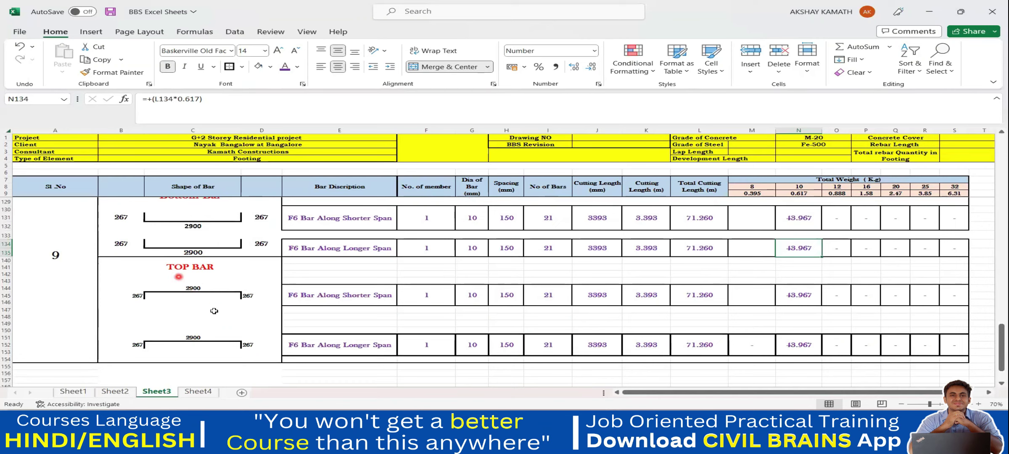
# - In Excel, copy the complete F9 footing block, from its serial number to the weight columns, on Sheet2
pyautogui.scroll(-1, 212, 294)
pyautogui.scroll(1, 212, 296)
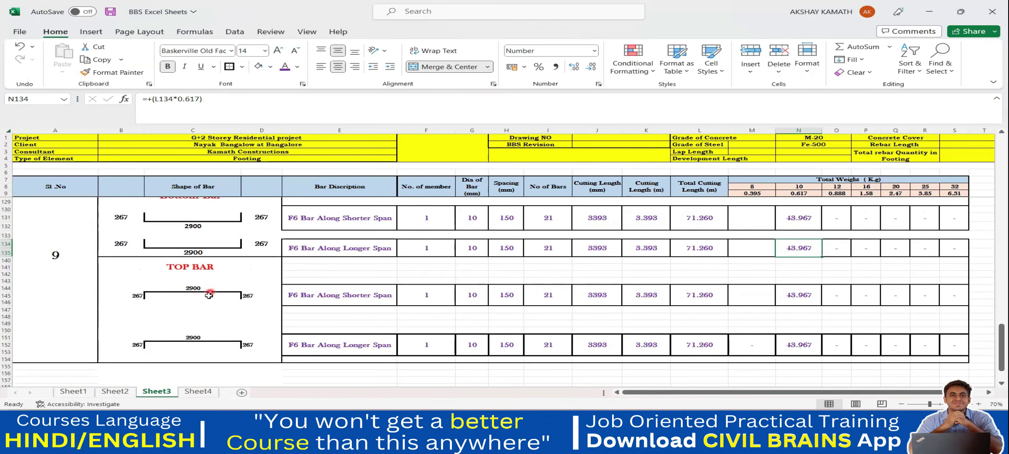
pyautogui.click(118, 391)
pyautogui.scroll(-6, 220, 332)
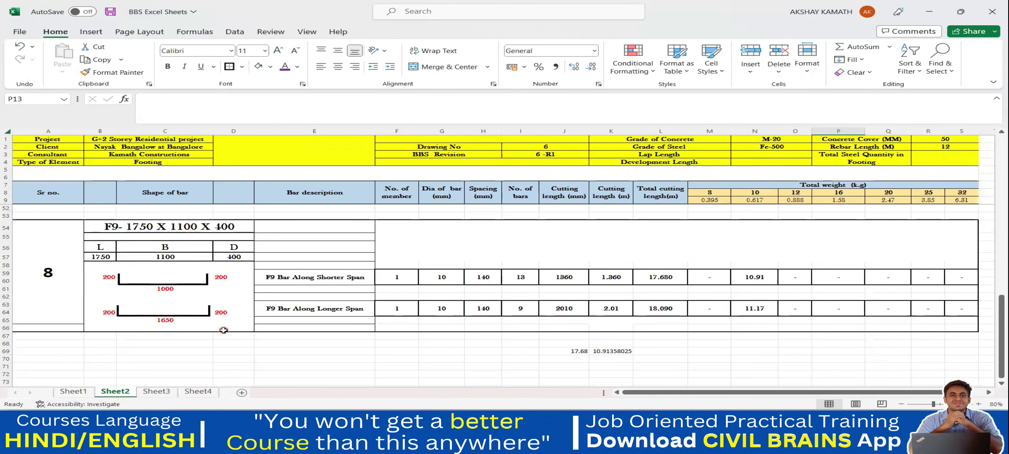
pyautogui.click(220, 335)
pyautogui.scroll(3, 220, 335)
pyautogui.scroll(2, 117, 296)
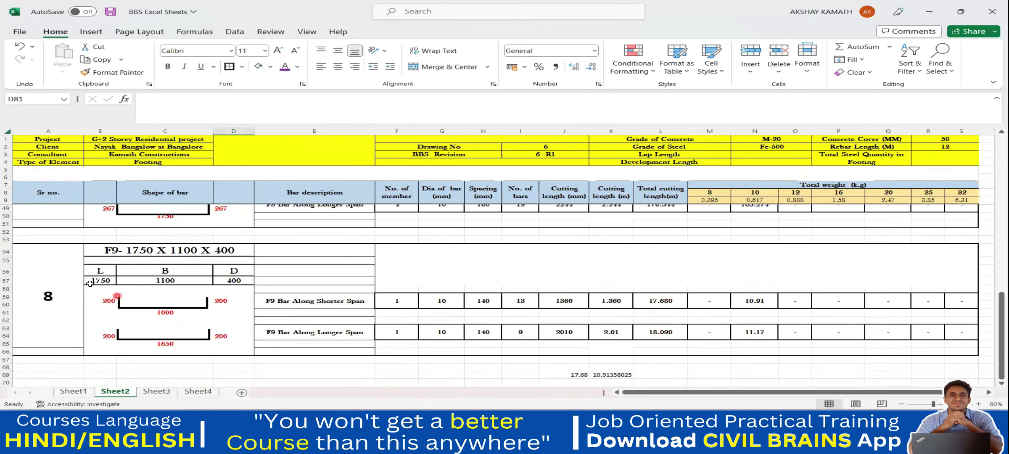
pyautogui.moveTo(59, 263); pyautogui.dragTo(852, 351)
pyautogui.hotkey('ctrl', 'c')
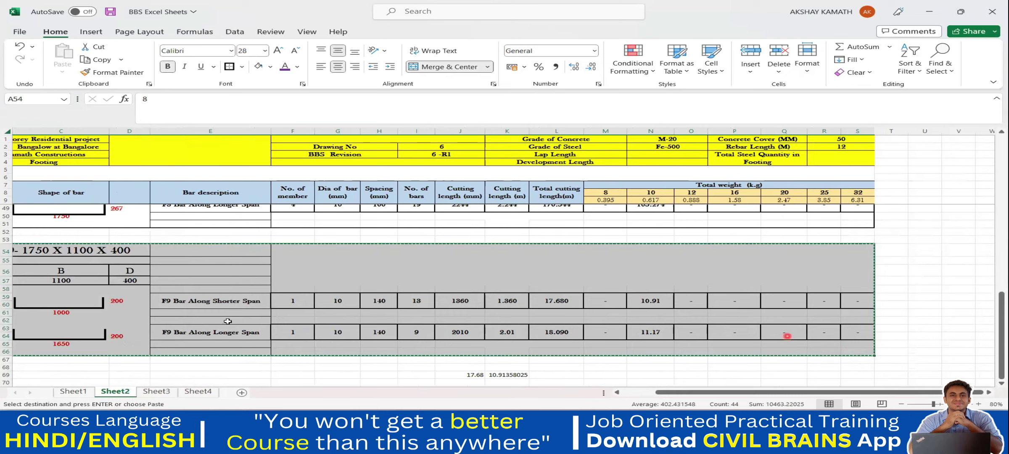
# - Paste the copied F9 block below the existing schedule on Sheet2, starting at cell A70
pyautogui.scroll(-3, 841, 358)
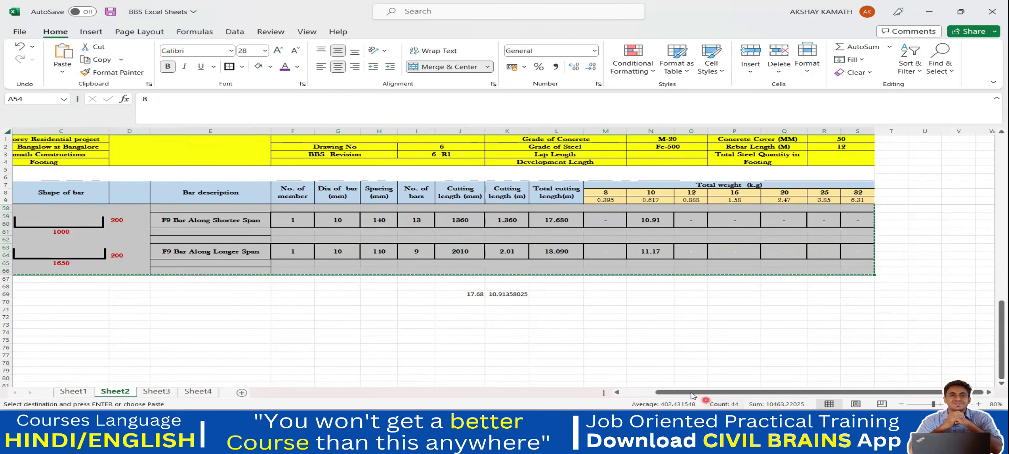
pyautogui.moveTo(754, 398); pyautogui.dragTo(721, 399)
pyautogui.scroll(-2, 43, 261)
pyautogui.click(44, 254)
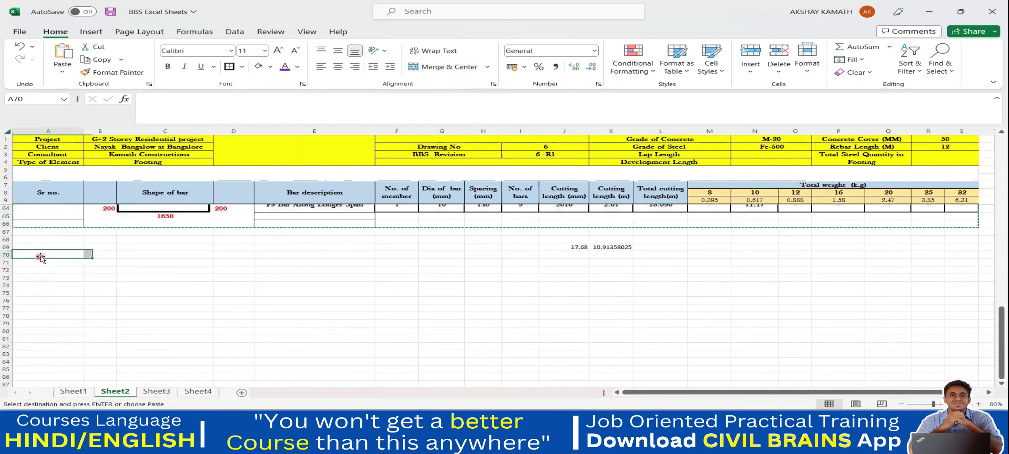
pyautogui.hotkey('ctrl', 'v')
pyautogui.scroll(-2, 286, 311)
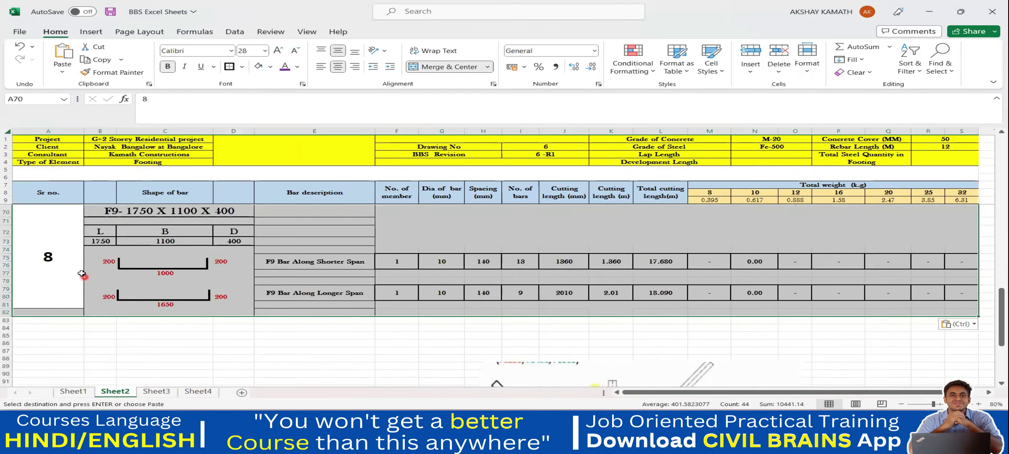
# - Change the pasted block's heading in B70 to "F6- 1750 X 1100 X 400"
pyautogui.doubleClick(116, 212)
pyautogui.click(121, 214)
pyautogui.press('BackSpace')
pyautogui.write('6')
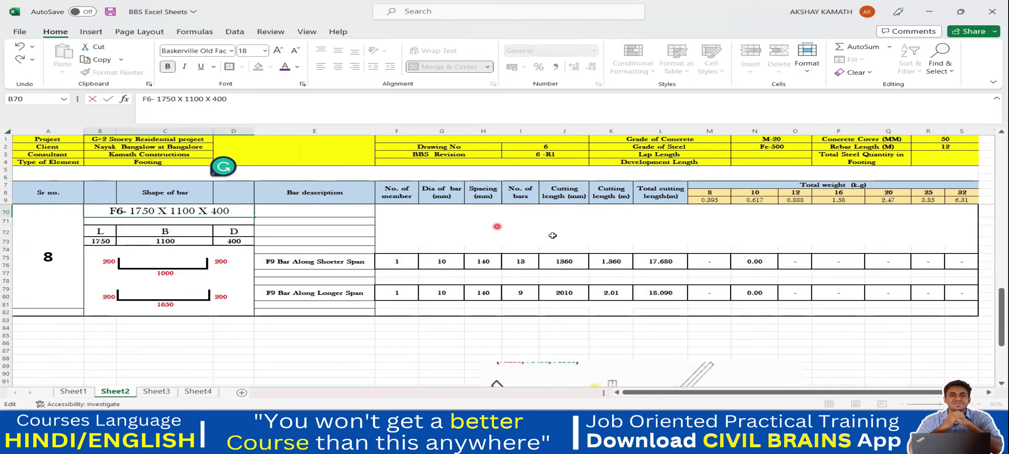
pyautogui.click(551, 233)
pyautogui.scroll(2, 551, 238)
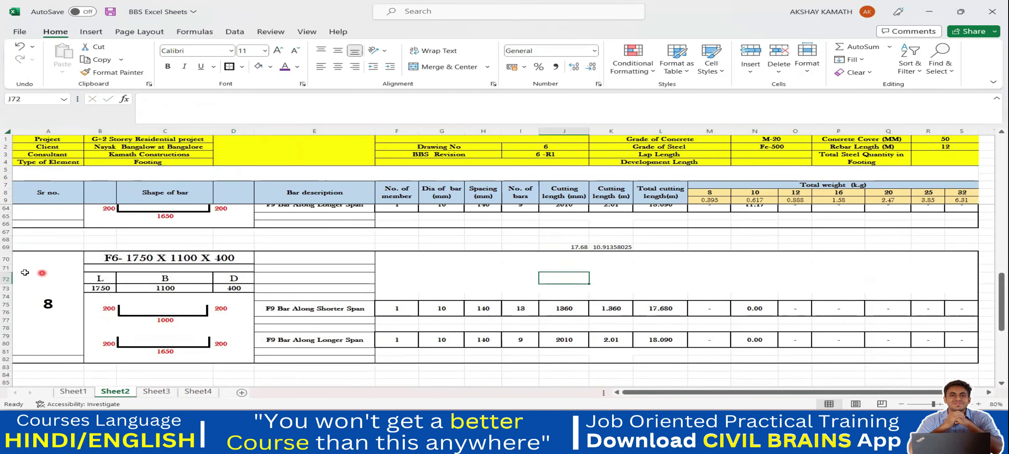
# - Insert blank space at row 74 above the bar shapes and merge and center cells B74:D75
pyautogui.click(119, 305)
pyautogui.click(7, 297)
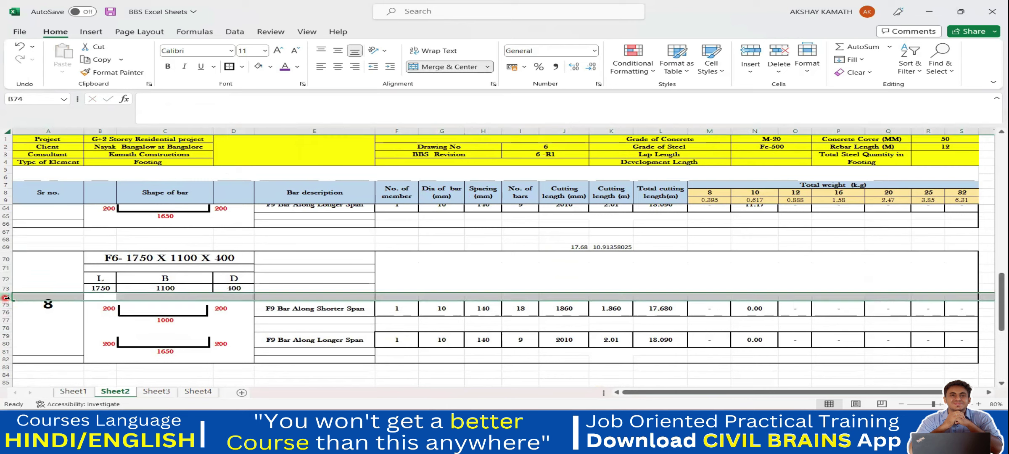
pyautogui.hotkey('ctrl', 'shift', '+')
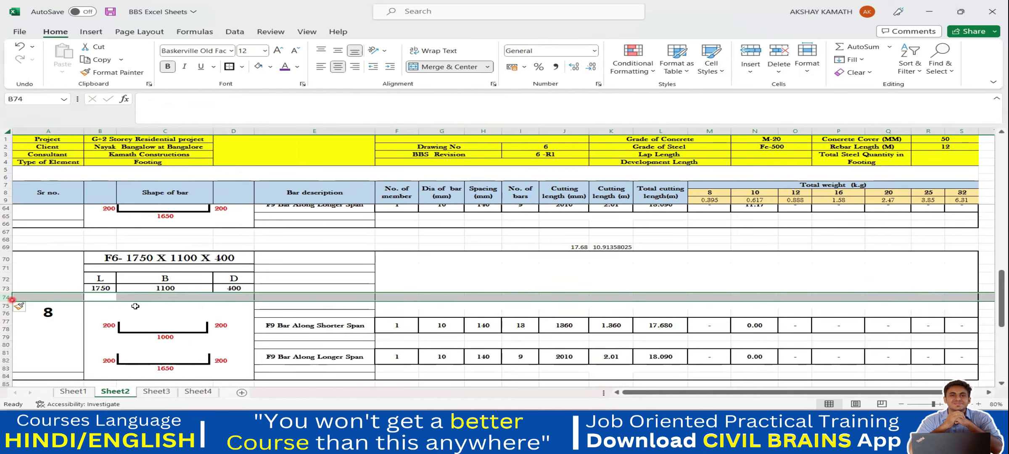
pyautogui.click(106, 305)
pyautogui.moveTo(103, 297); pyautogui.dragTo(234, 306)
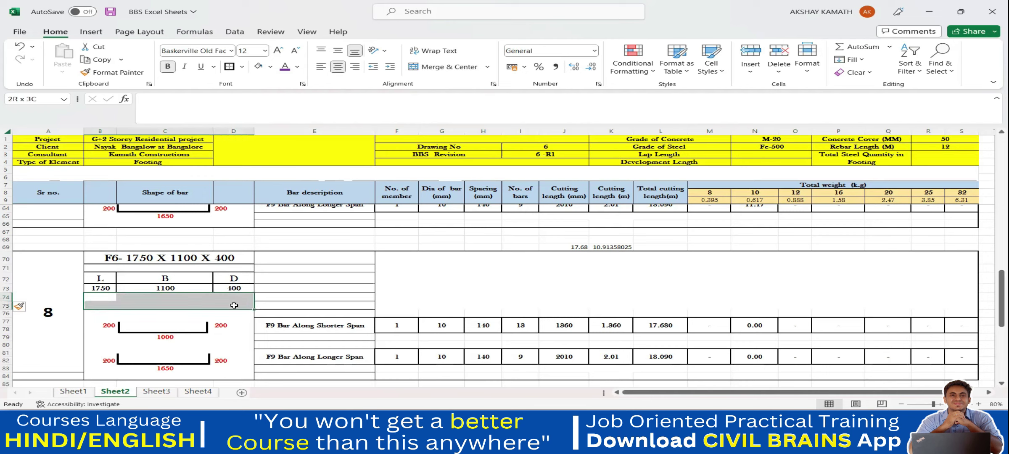
pyautogui.click(446, 70)
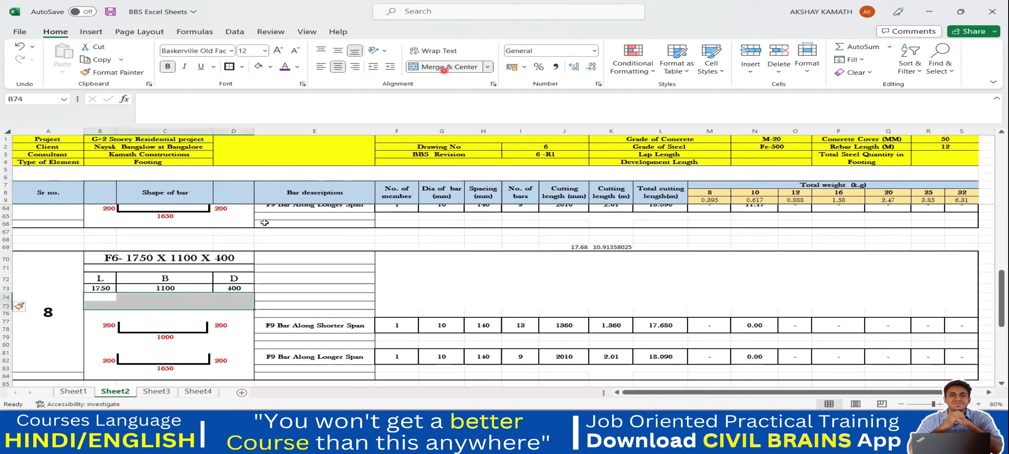
# - Enter the centered heading "Bottom Reinforcement" in the merged cell B74
pyautogui.doubleClick(182, 305)
pyautogui.write('bOTTO')
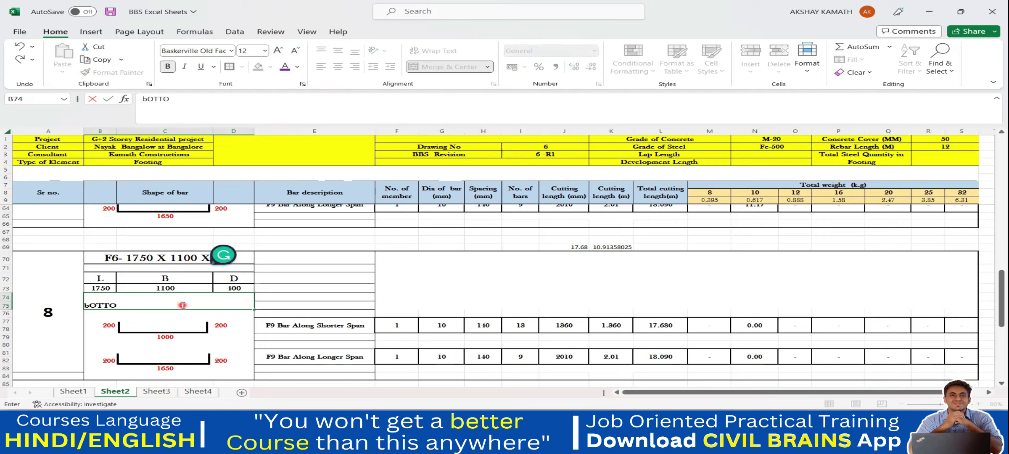
pyautogui.press('BackSpace')
pyautogui.press('BackSpace')
pyautogui.press('BackSpace')
pyautogui.press('BackSpace')
pyautogui.press('BackSpace')
pyautogui.write('Bottom Reinforceme')
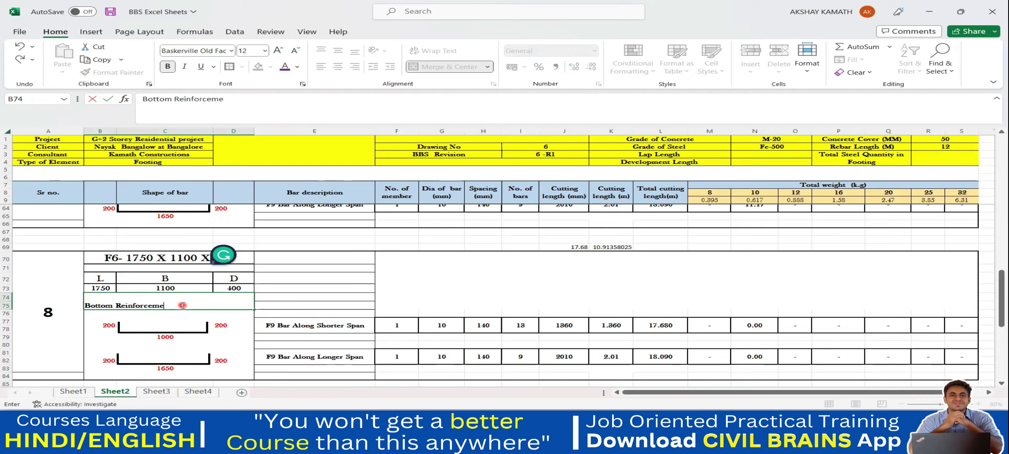
pyautogui.click(337, 67)
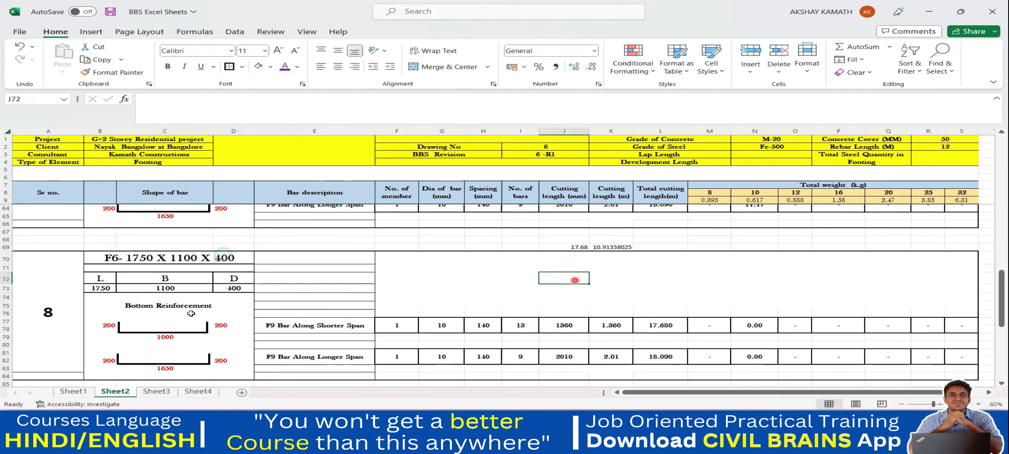
# - Color the "Bottom Reinforcement" heading text light blue
pyautogui.click(297, 66)
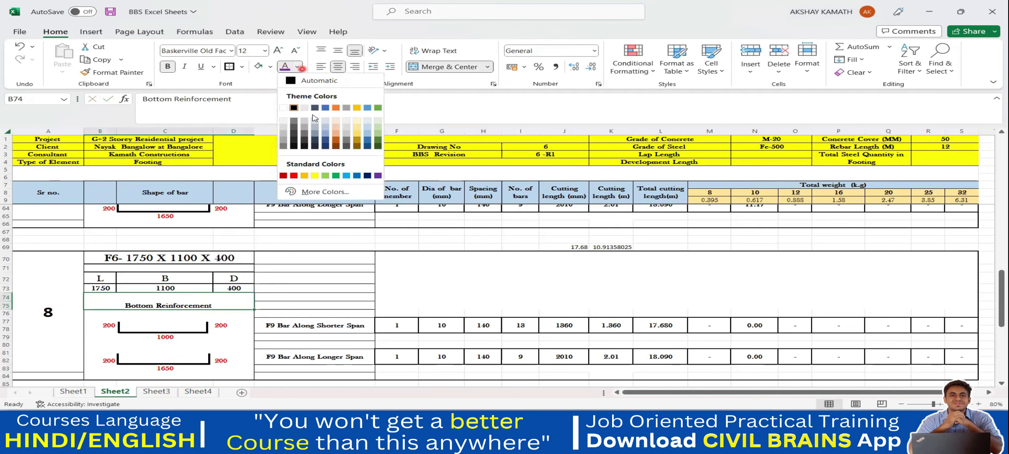
pyautogui.click(347, 175)
pyautogui.click(458, 295)
# - Fill the cells B85:D96 below the F6 block with white to hide the gridlines
pyautogui.scroll(-2, 467, 290)
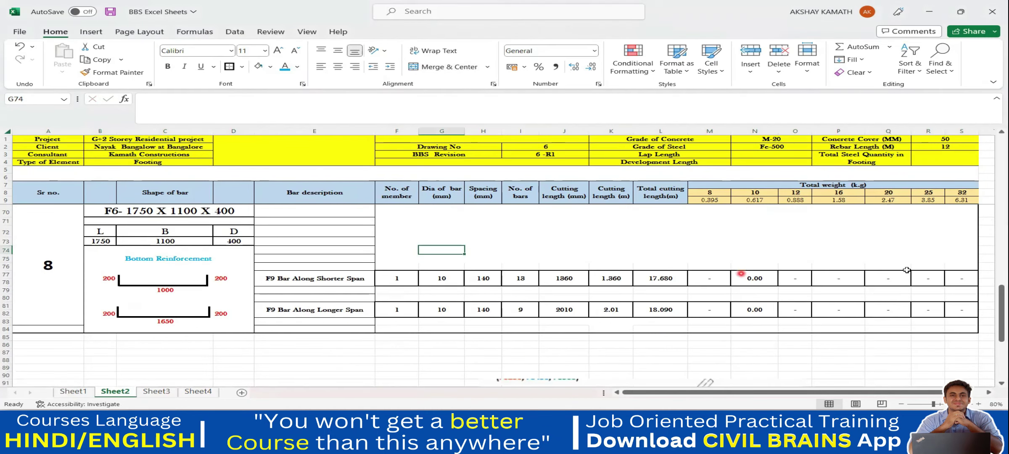
pyautogui.scroll(-1, 244, 326)
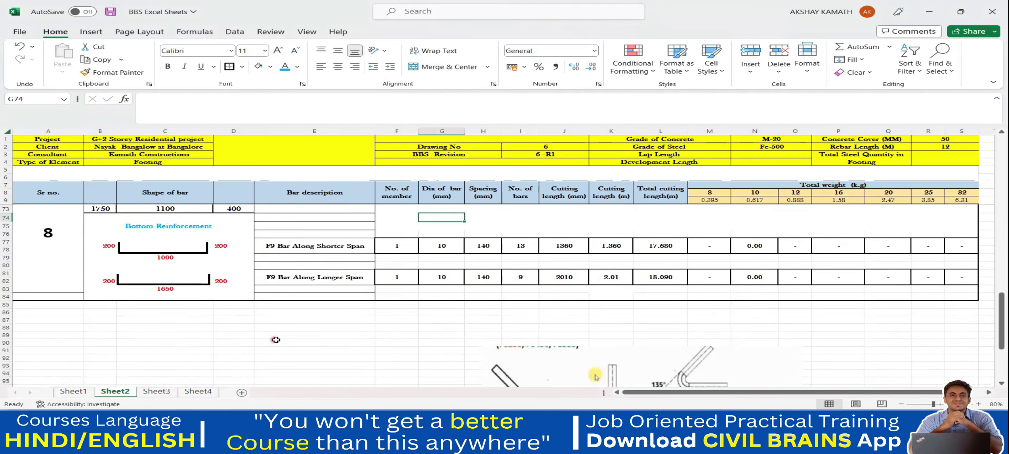
pyautogui.scroll(-1, 280, 340)
pyautogui.scroll(1, 280, 339)
pyautogui.click(507, 354)
pyautogui.scroll(-2, 243, 279)
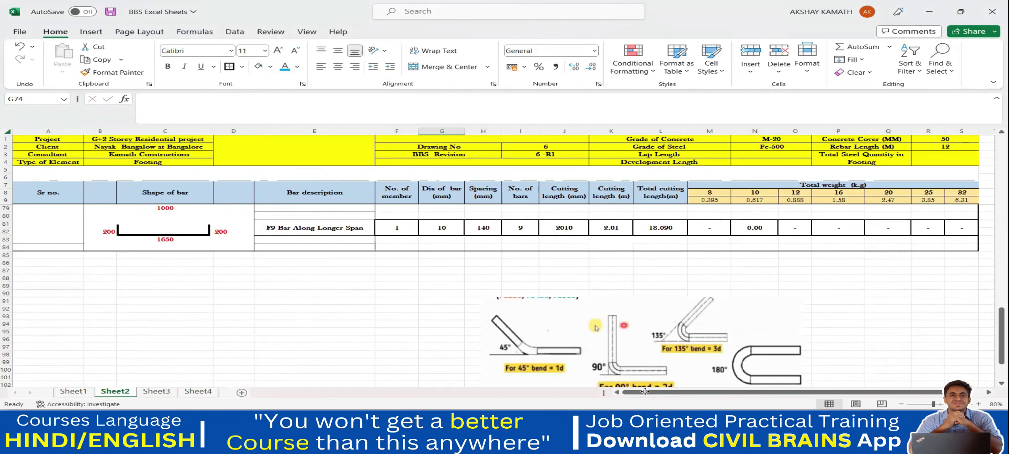
pyautogui.moveTo(96, 257); pyautogui.dragTo(254, 342)
pyautogui.click(270, 67)
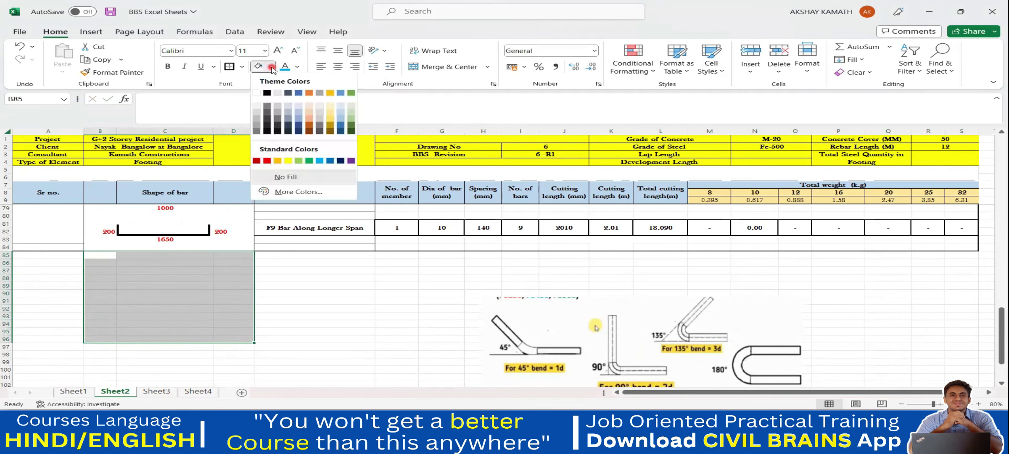
pyautogui.click(258, 93)
pyautogui.click(269, 347)
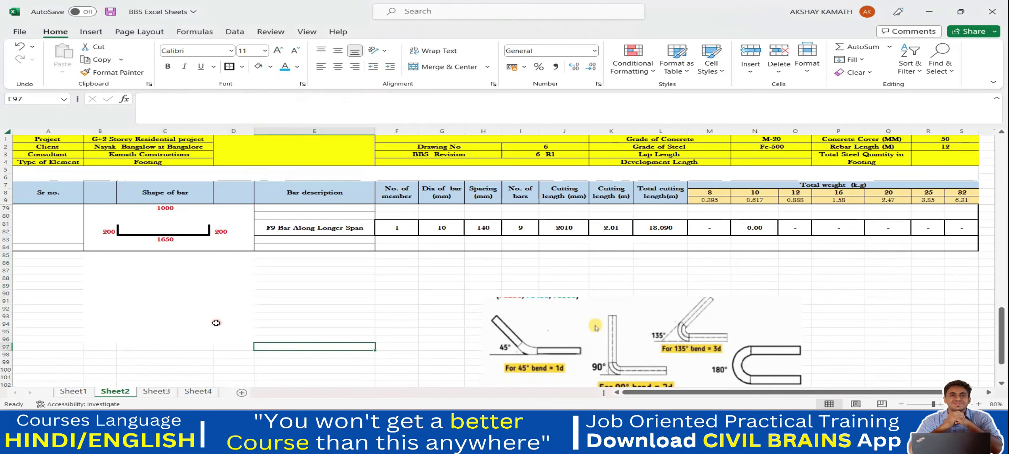
# - Draw two downward-opening U-shaped bars with cell borders in column C, around rows 90 and 95
pyautogui.scroll(2, 217, 324)
pyautogui.scroll(-1, 218, 343)
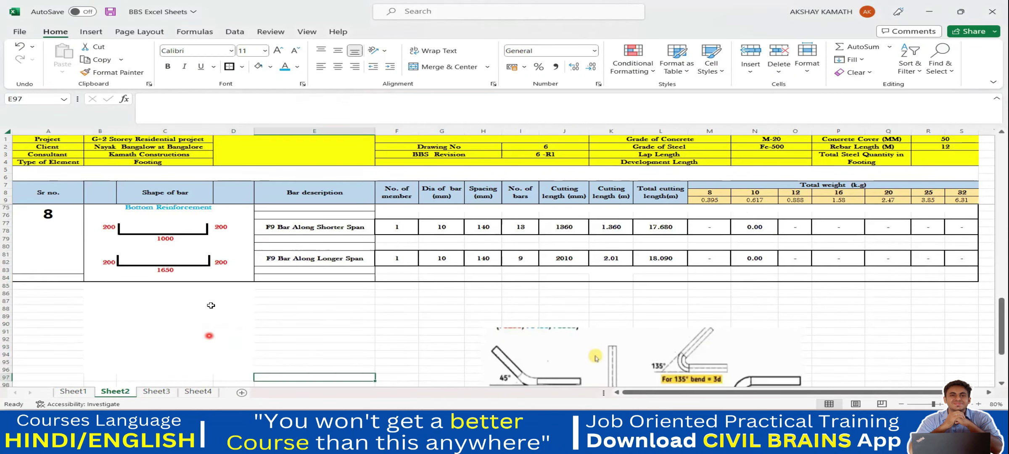
pyautogui.click(243, 66)
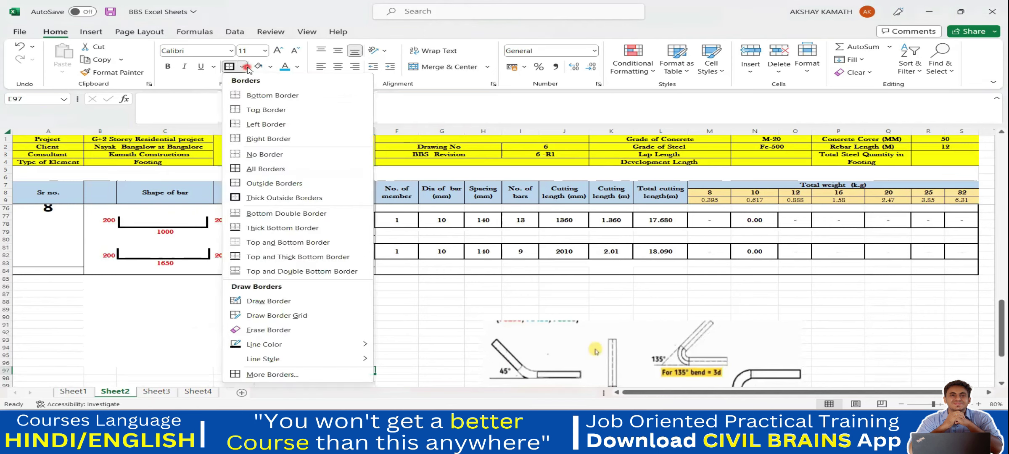
pyautogui.click(269, 301)
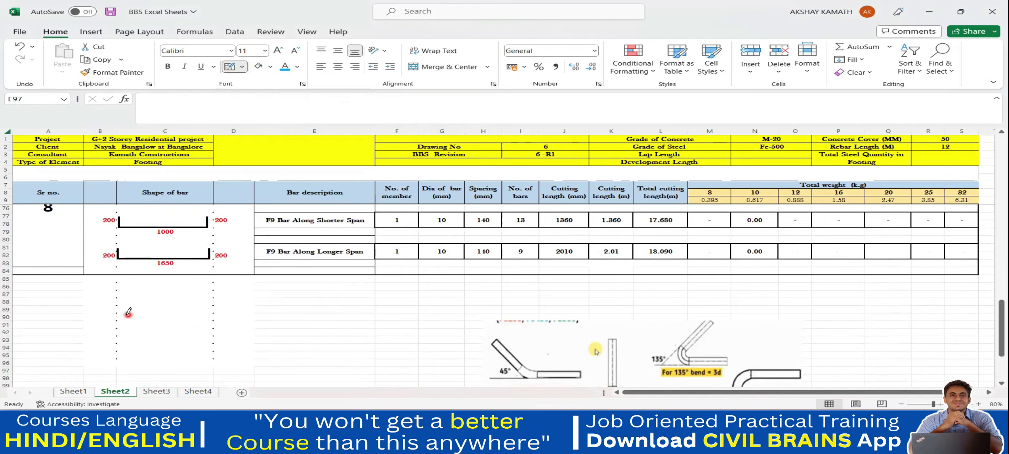
pyautogui.click(124, 318)
pyautogui.click(161, 298)
pyautogui.click(136, 310)
pyautogui.click(231, 66)
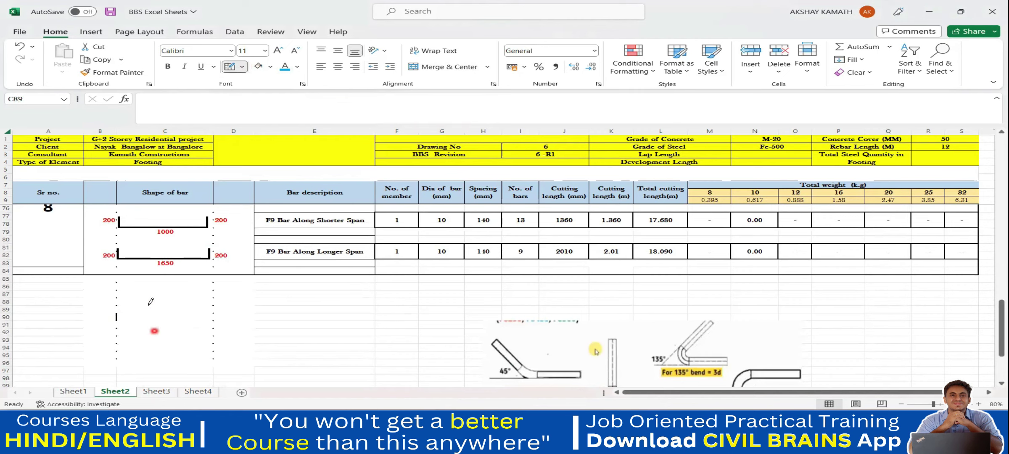
pyautogui.click(128, 313)
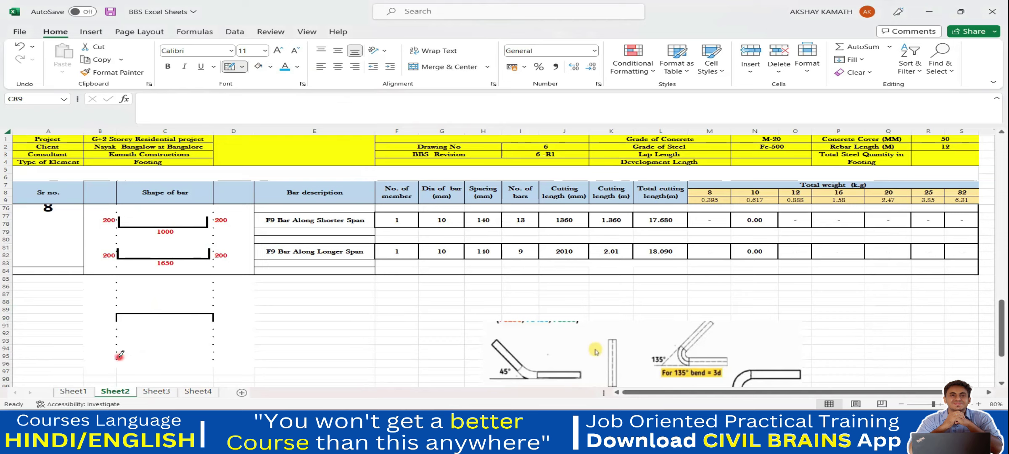
pyautogui.moveTo(150, 350); pyautogui.dragTo(213, 353)
pyautogui.press('Escape')
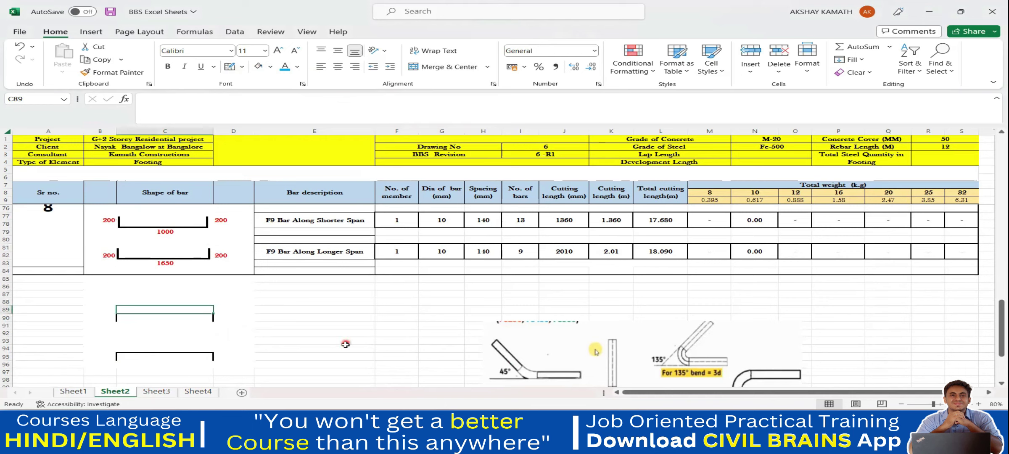
pyautogui.click(346, 346)
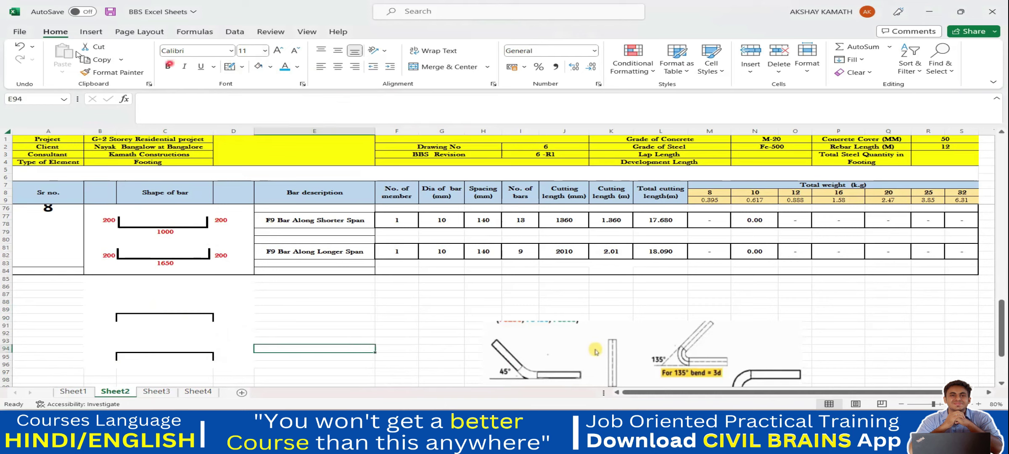
pyautogui.click(89, 32)
pyautogui.click(168, 75)
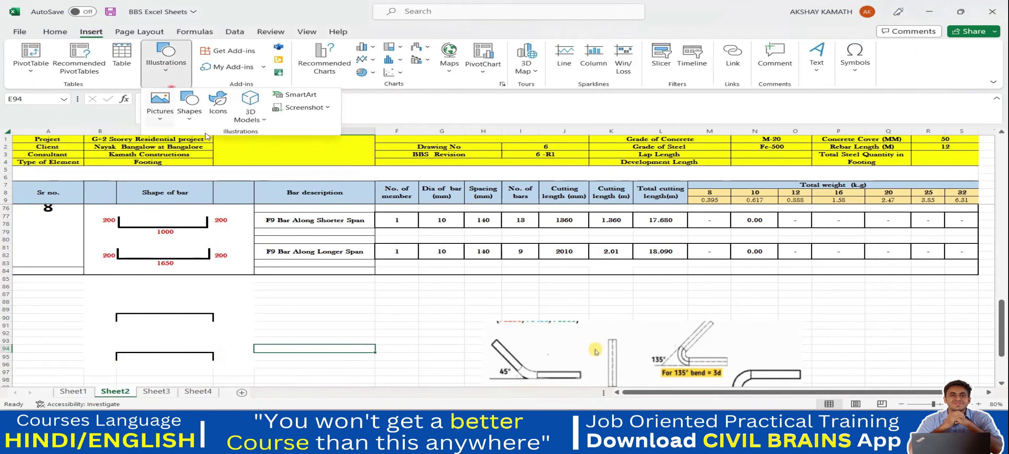
pyautogui.click(189, 112)
pyautogui.click(199, 147)
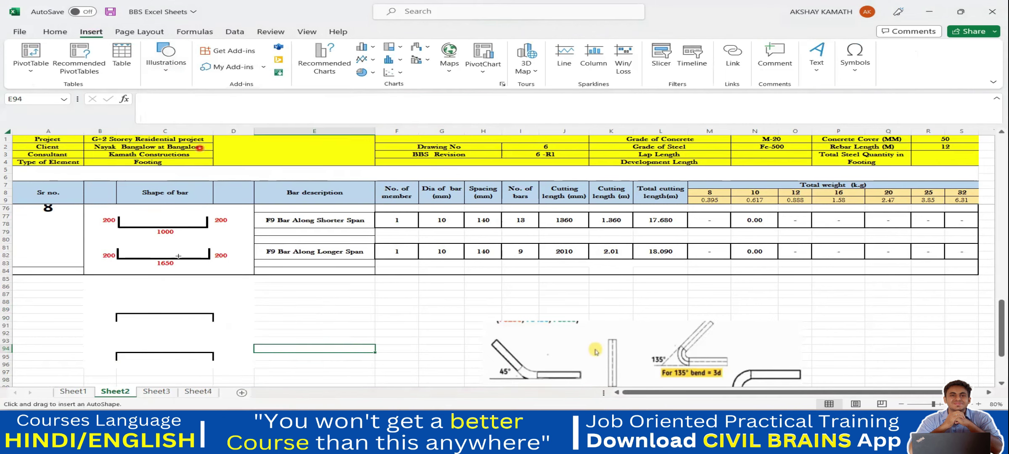
pyautogui.moveTo(108, 284); pyautogui.dragTo(215, 284)
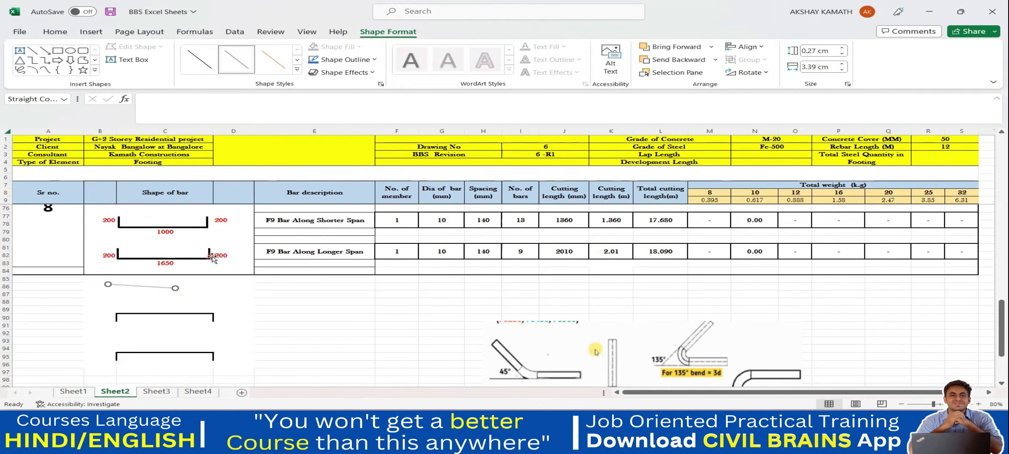
pyautogui.press('Delete')
# - Merge and center cells B85:D87 above the new bar shapes and enter the heading "Top Bar"
pyautogui.scroll(-1, 336, 311)
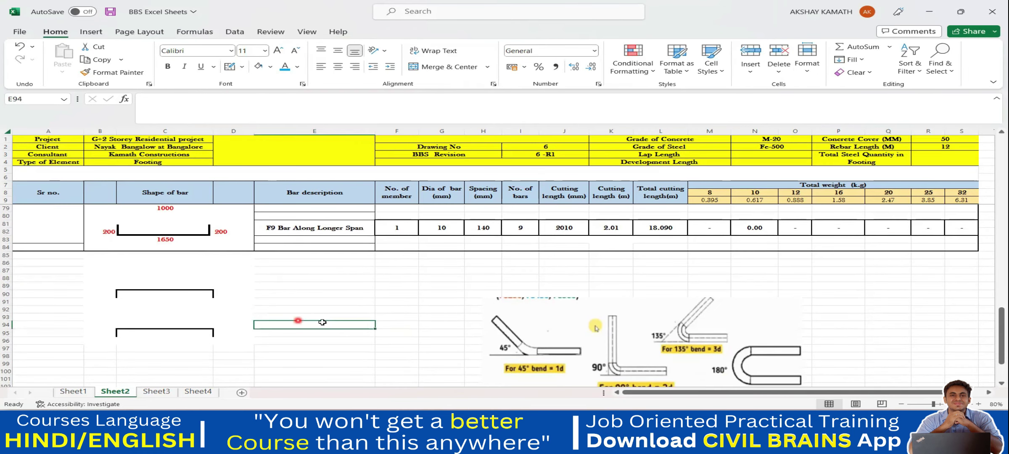
pyautogui.scroll(1, 342, 322)
pyautogui.click(131, 288)
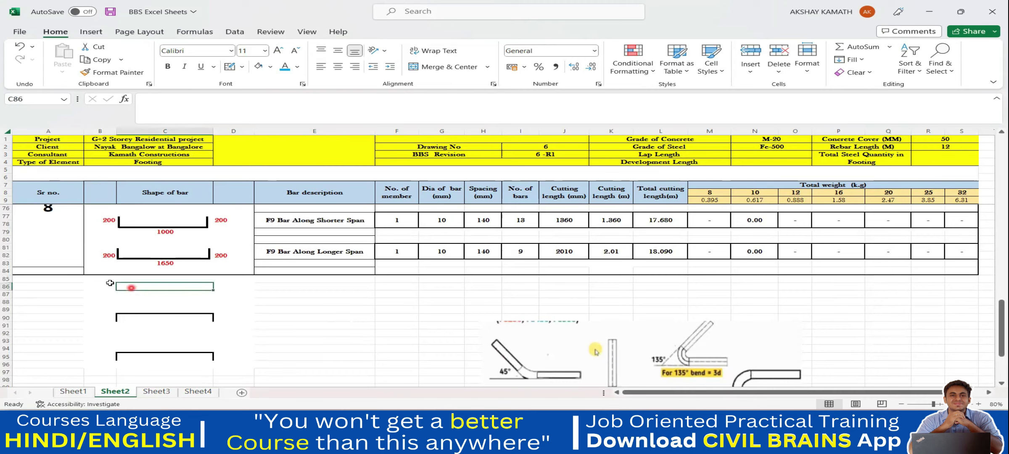
pyautogui.moveTo(94, 279); pyautogui.dragTo(248, 295)
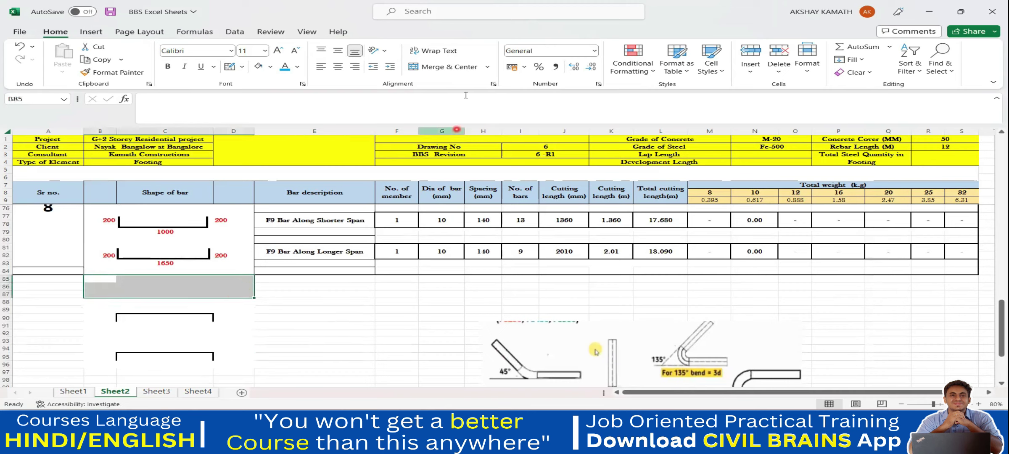
pyautogui.click(452, 68)
pyautogui.doubleClick(186, 287)
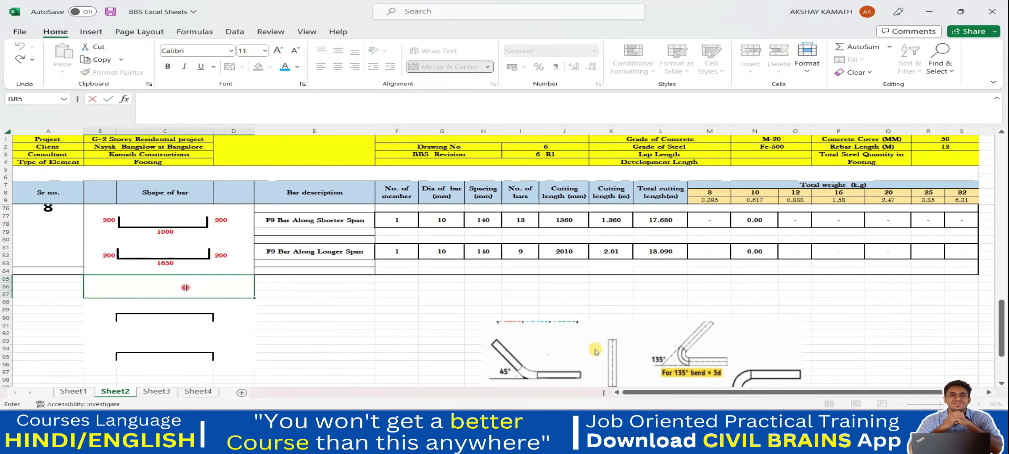
pyautogui.write('Top Bar')
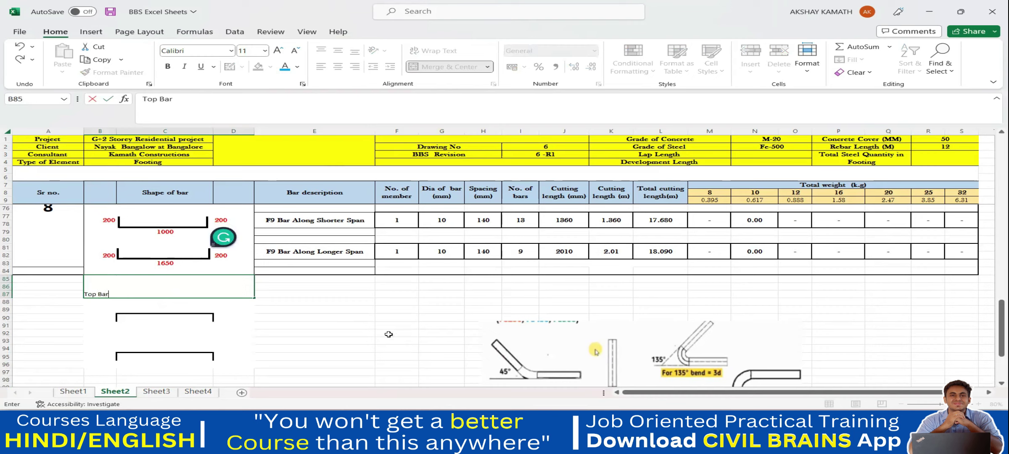
pyautogui.hotkey('ctrl', 'Return')
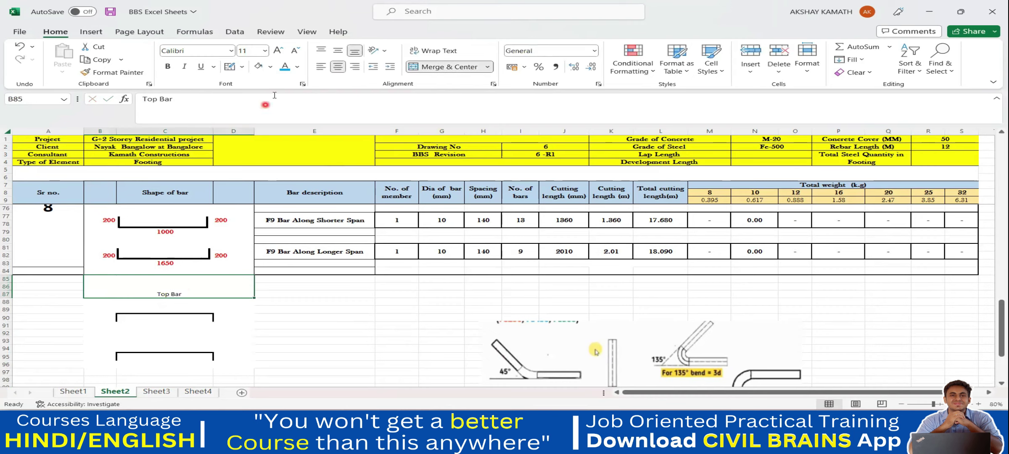
# - Format the "Top Bar" heading as middle-aligned, bold Baskerville Old Face at size 16
pyautogui.click(329, 52)
pyautogui.click(231, 50)
pyautogui.scroll(-2, 258, 216)
pyautogui.scroll(-3, 257, 215)
pyautogui.click(257, 228)
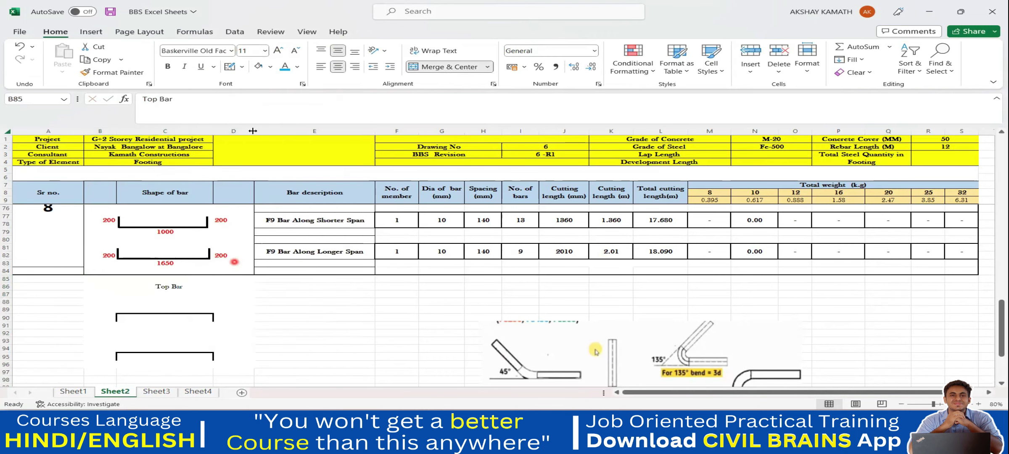
pyautogui.click(166, 66)
pyautogui.scroll(2, 252, 225)
pyautogui.click(277, 50)
pyautogui.click(278, 51)
pyautogui.click(337, 361)
pyautogui.scroll(-1, 337, 364)
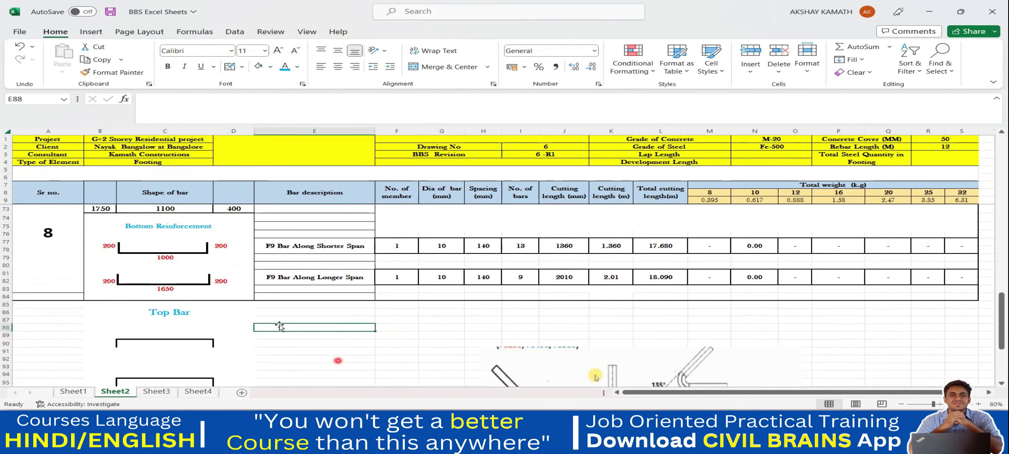
# - Change the heading above the downward-opening bar shapes to "Top Reinforcement"
pyautogui.doubleClick(207, 312)
pyautogui.press('BackSpace')
pyautogui.press('BackSpace')
pyautogui.press('BackSpace')
pyautogui.write('reinfoircm')
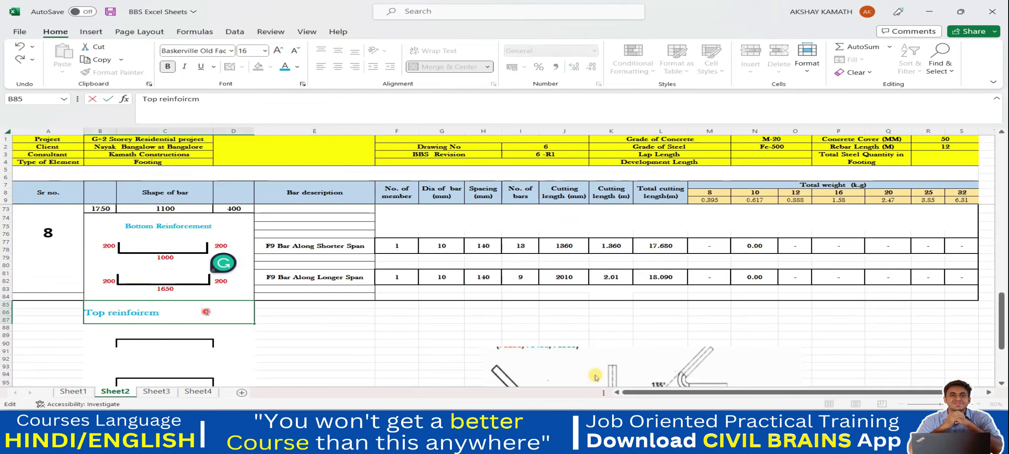
pyautogui.press('BackSpace')
pyautogui.press('BackSpace')
pyautogui.press('BackSpace')
pyautogui.press('BackSpace')
pyautogui.press('BackSpace')
pyautogui.press('BackSpace')
pyautogui.press('BackSpace')
pyautogui.press('BackSpace')
pyautogui.press('BackSpace')
pyautogui.press('BackSpace')
pyautogui.press('BackSpace')
pyautogui.press('BackSpace')
pyautogui.press('BackSpace')
pyautogui.press('BackSpace')
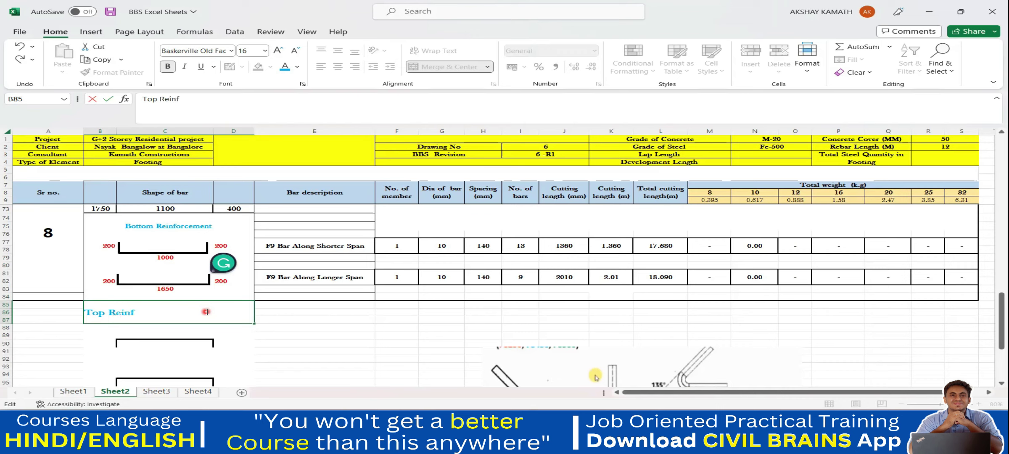
pyautogui.write('Reinforcement')
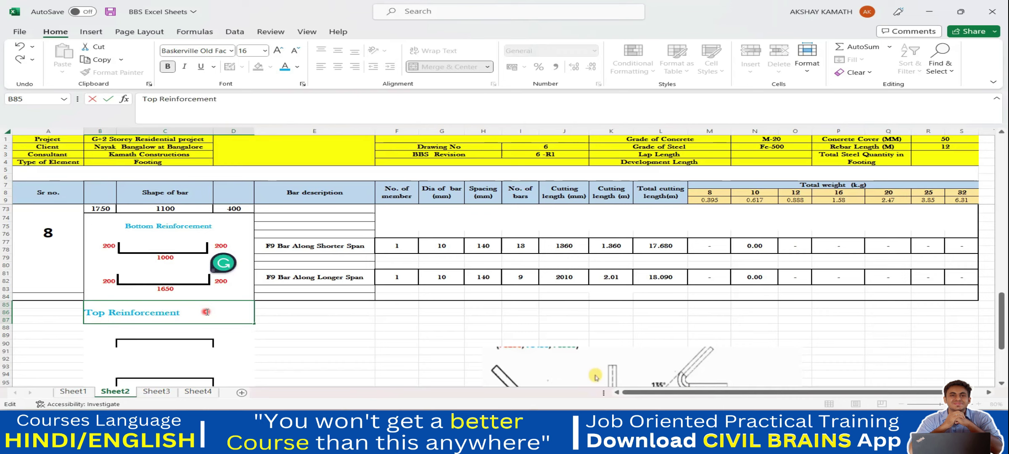
pyautogui.press('Return')
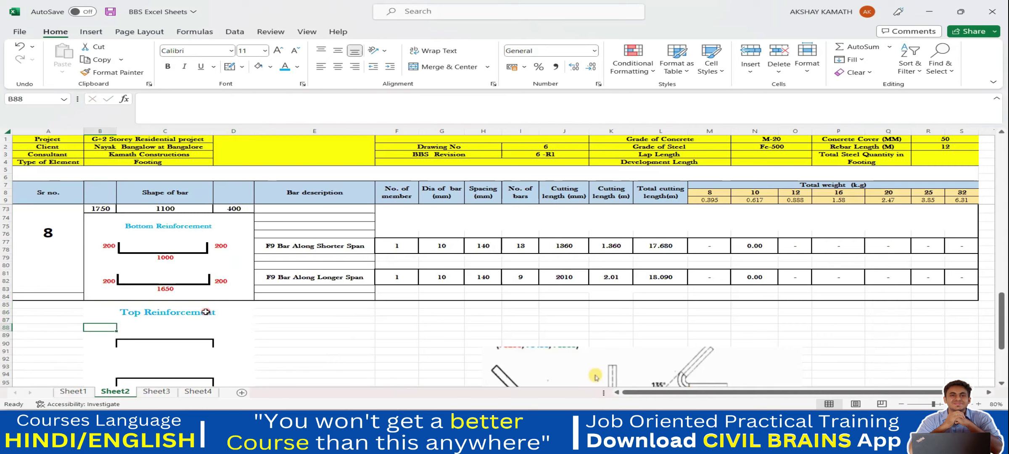
pyautogui.click(335, 351)
pyautogui.scroll(-1, 319, 343)
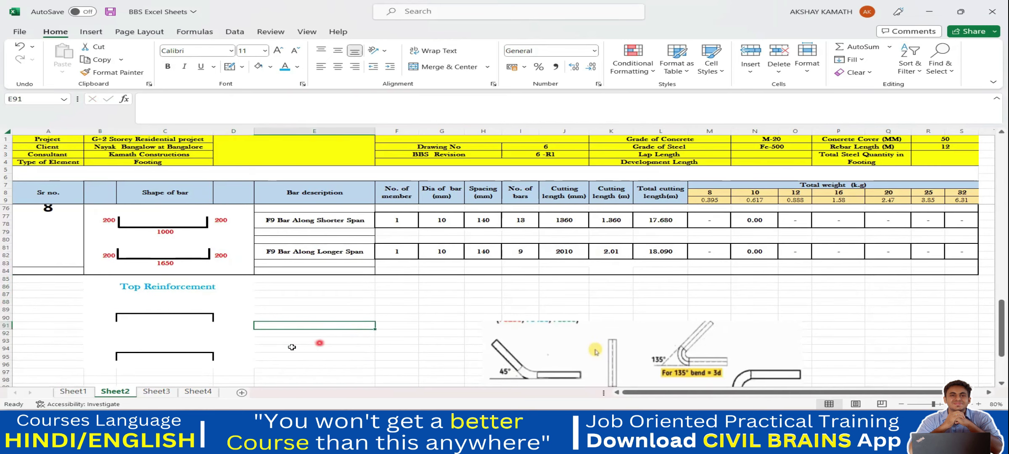
pyautogui.scroll(1, 294, 248)
pyautogui.moveTo(293, 245); pyautogui.dragTo(977, 244)
pyautogui.hotkey('ctrl', 'c')
pyautogui.scroll(-1, 496, 331)
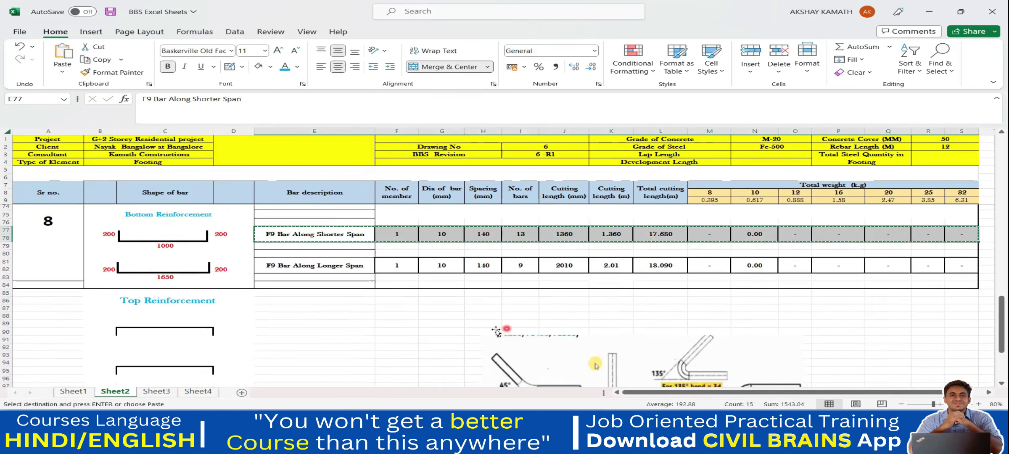
pyautogui.scroll(-2, 496, 331)
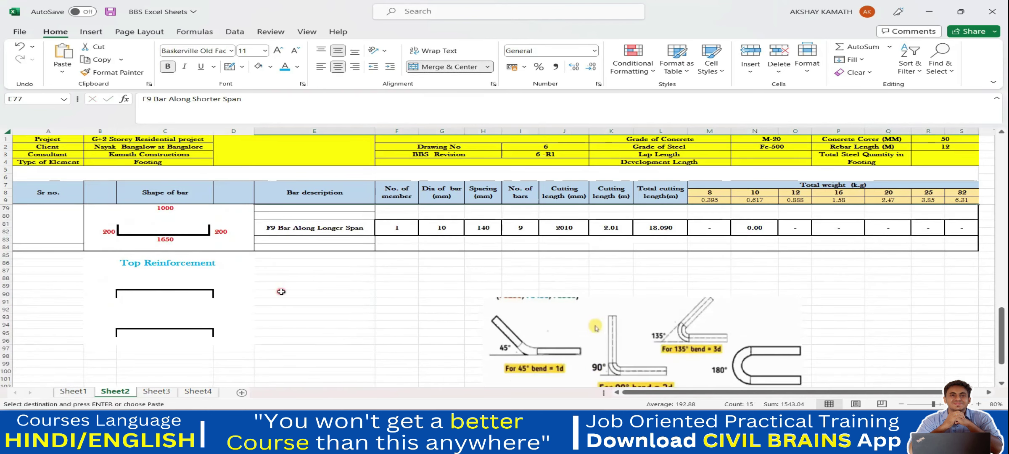
pyautogui.click(287, 288)
# - Move the bar bend reference picture further down the sheet, clear of the rows beside the top reinforcement shapes
pyautogui.moveTo(567, 316); pyautogui.dragTo(582, 378)
pyautogui.scroll(-2, 567, 300)
pyautogui.scroll(2, 439, 294)
pyautogui.click(340, 317)
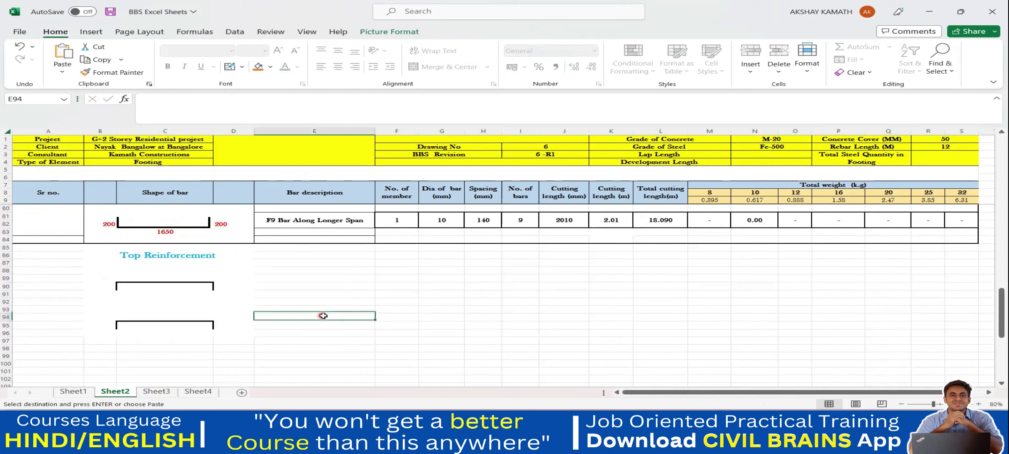
# - Merge and center rows 89 to 91 separately in each column from E to S, with thick outside borders
pyautogui.moveTo(278, 280); pyautogui.dragTo(282, 295)
pyautogui.moveTo(400, 277); pyautogui.dragTo(567, 295)
pyautogui.moveTo(618, 279); pyautogui.dragTo(620, 302)
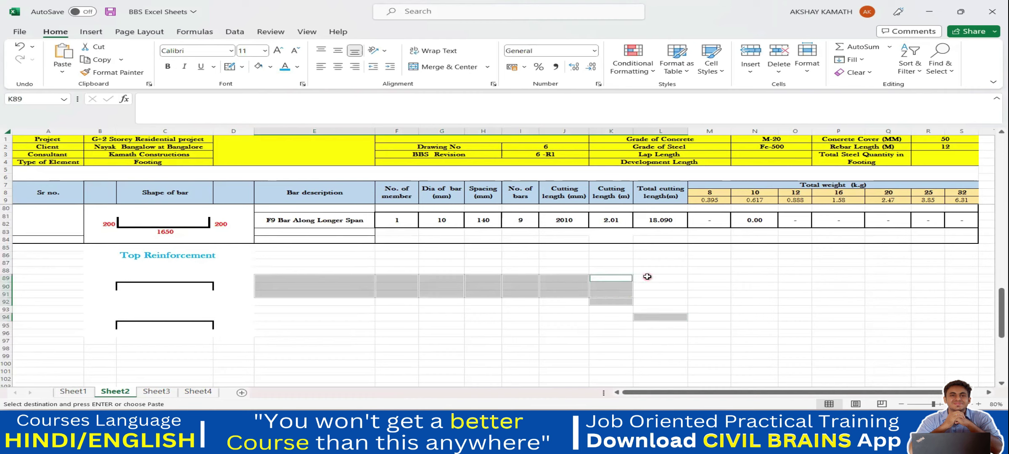
pyautogui.moveTo(647, 276); pyautogui.dragTo(649, 292)
pyautogui.moveTo(712, 278); pyautogui.dragTo(967, 293)
pyautogui.click(412, 70)
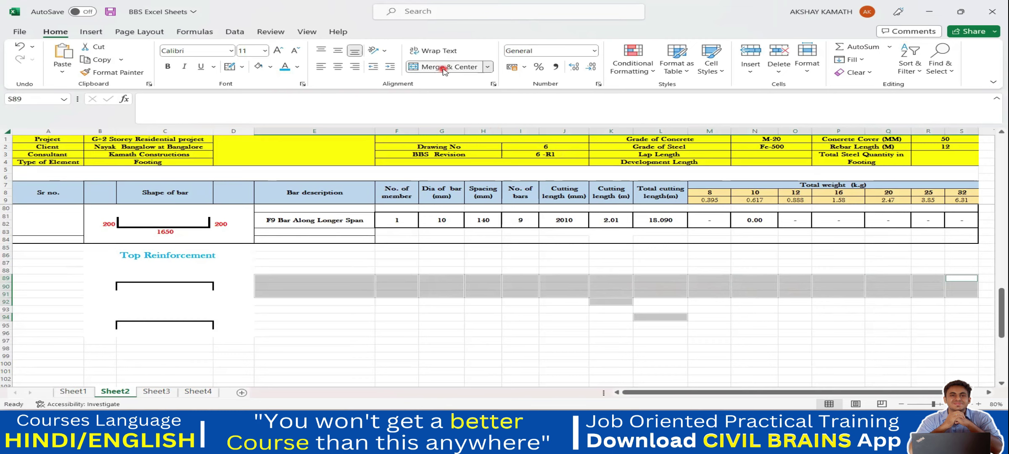
pyautogui.click(243, 67)
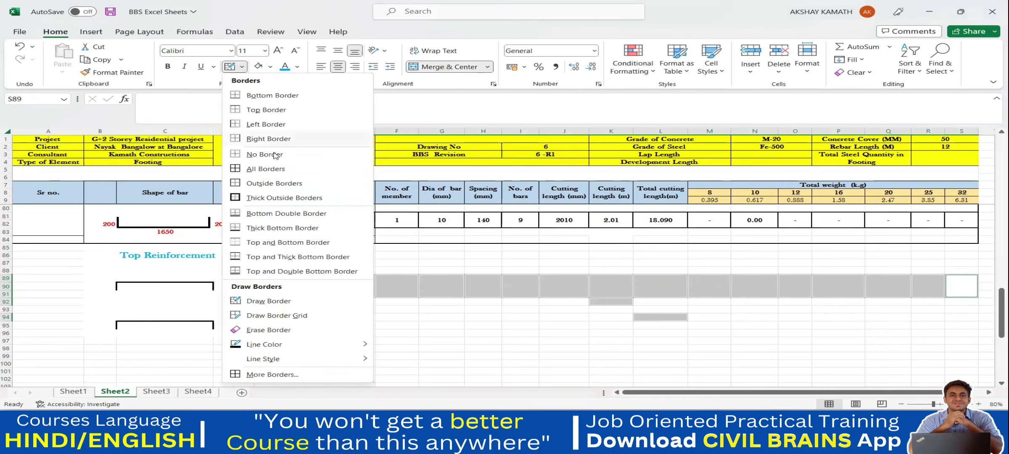
pyautogui.click(272, 198)
pyautogui.click(475, 343)
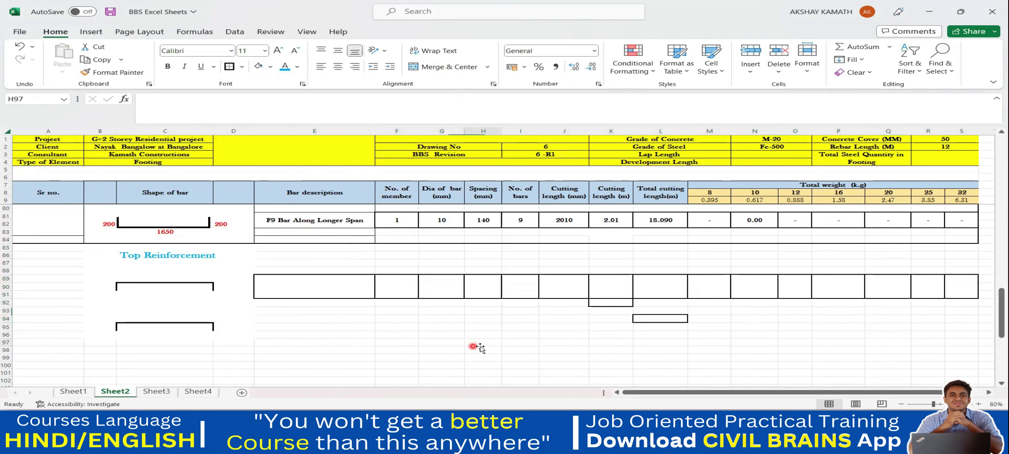
# - Remove the stray borders from cells K92 and L94 below the merged row
pyautogui.click(610, 303)
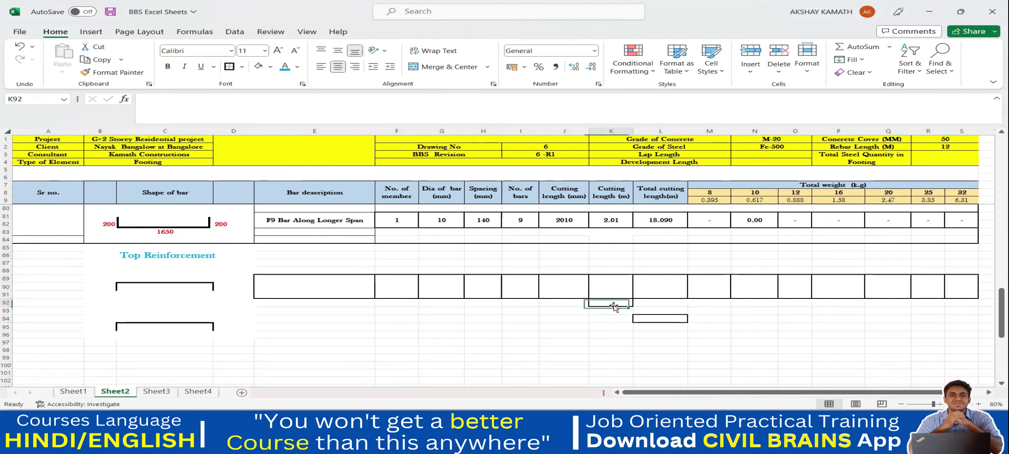
pyautogui.click(243, 66)
pyautogui.click(563, 349)
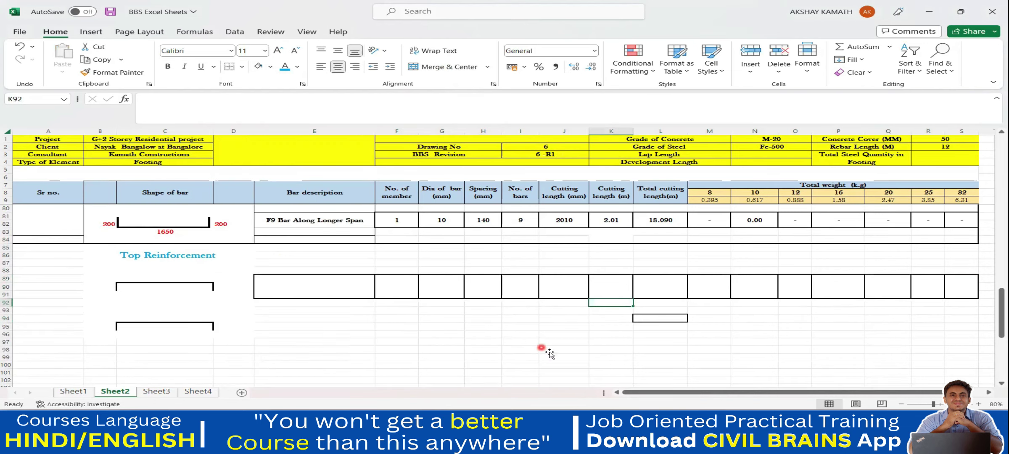
pyautogui.click(242, 66)
pyautogui.click(282, 197)
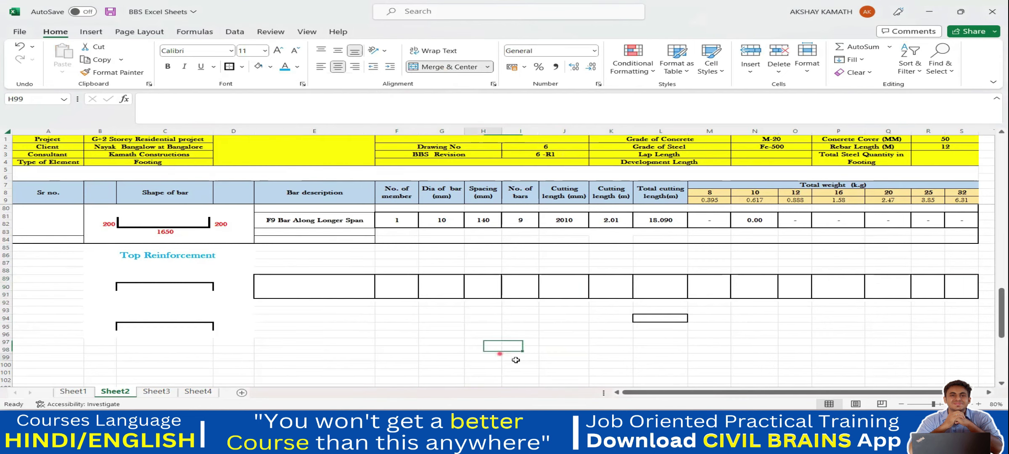
pyautogui.click(669, 312)
pyautogui.click(671, 323)
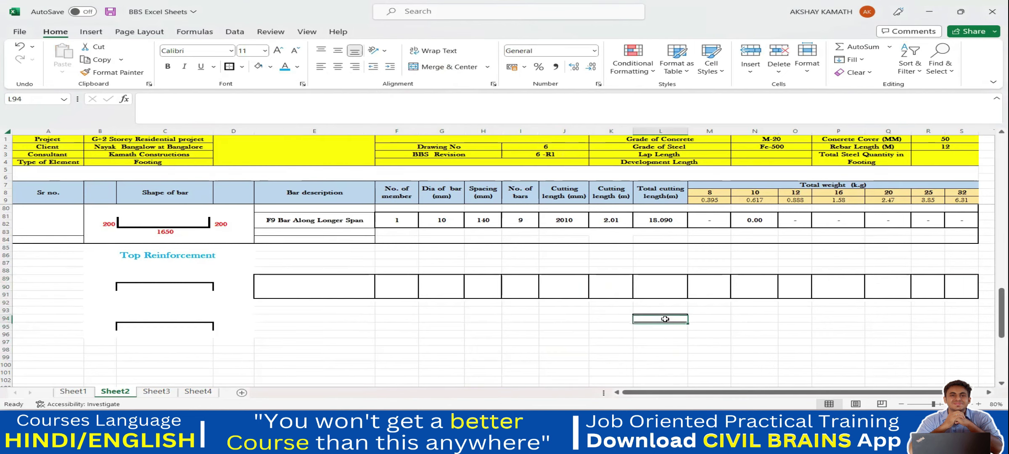
pyautogui.click(242, 66)
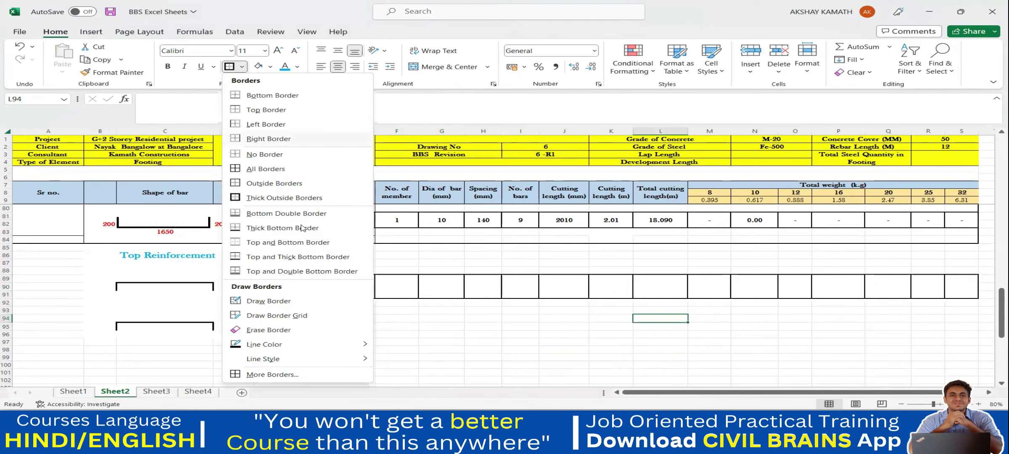
pyautogui.click(287, 329)
pyautogui.click(661, 318)
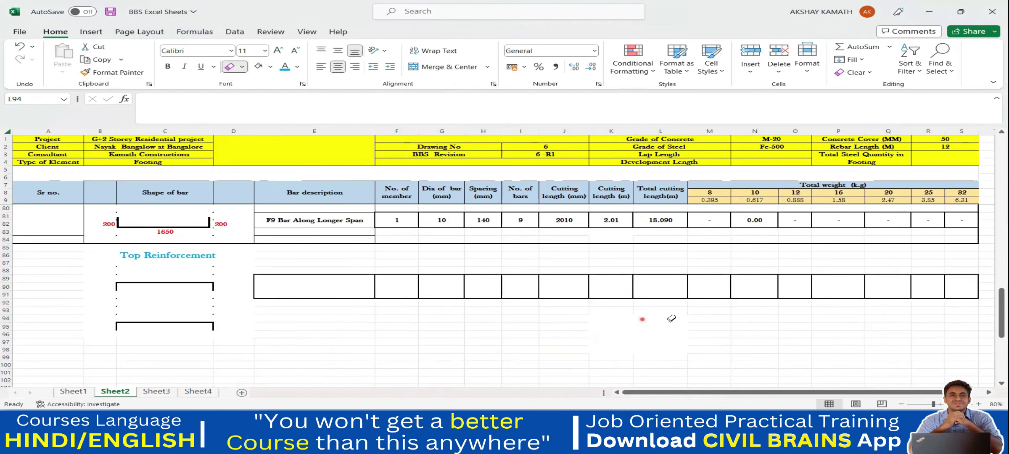
pyautogui.press('Escape')
pyautogui.click(698, 334)
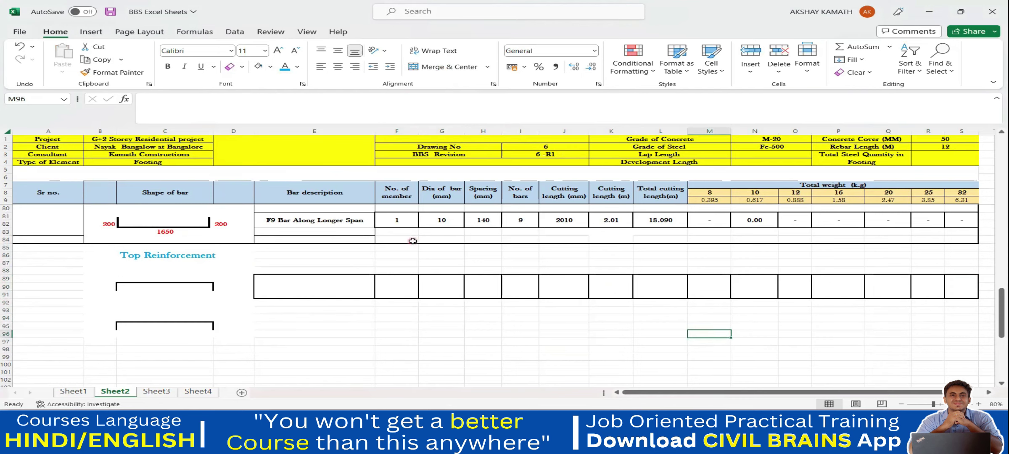
# - Try to copy the bottom shorter-span bar row E77:S78 into the merged row starting at E89
pyautogui.scroll(2, 414, 242)
pyautogui.moveTo(309, 237); pyautogui.dragTo(630, 239)
pyautogui.moveTo(895, 241); pyautogui.dragTo(963, 241)
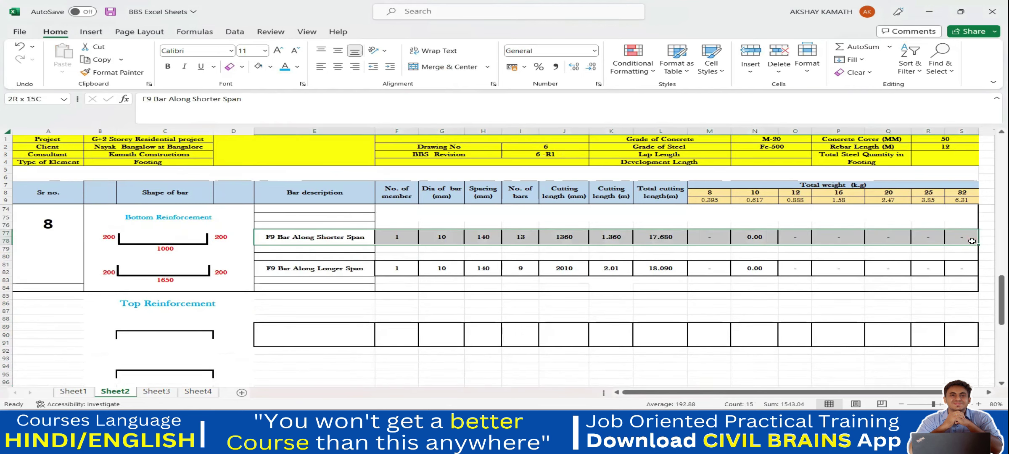
pyautogui.hotkey('ctrl', 'c')
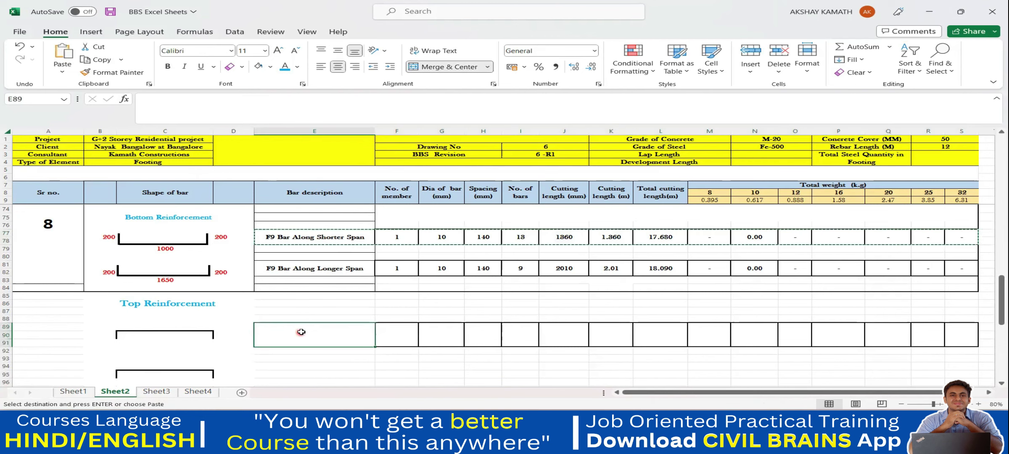
pyautogui.click(298, 333)
pyautogui.hotkey('ctrl', 'v')
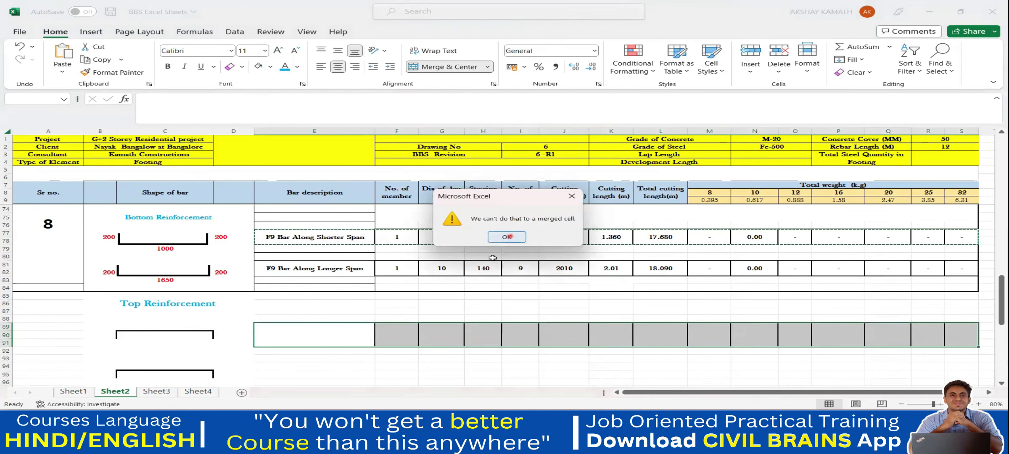
pyautogui.click(507, 237)
pyautogui.click(484, 359)
pyautogui.press('Escape')
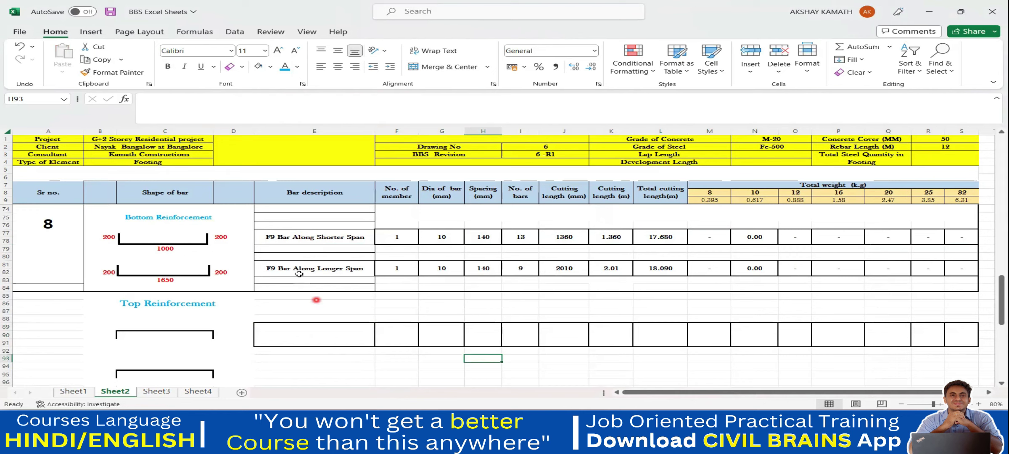
# - Copy the description "F9 Bar Along Shorter Span" from E77 into the merged cell E89
pyautogui.click(293, 237)
pyautogui.hotkey('ctrl', 'c')
pyautogui.click(327, 331)
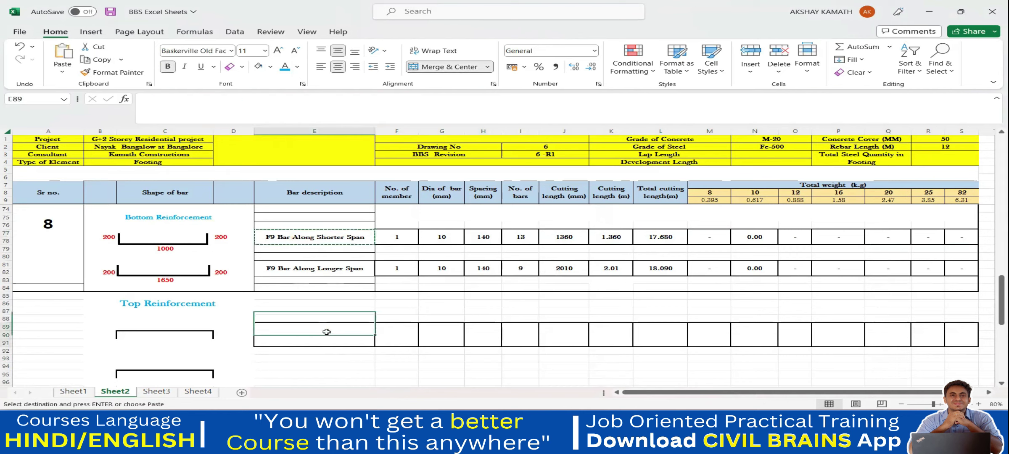
pyautogui.hotkey('ctrl', 'v')
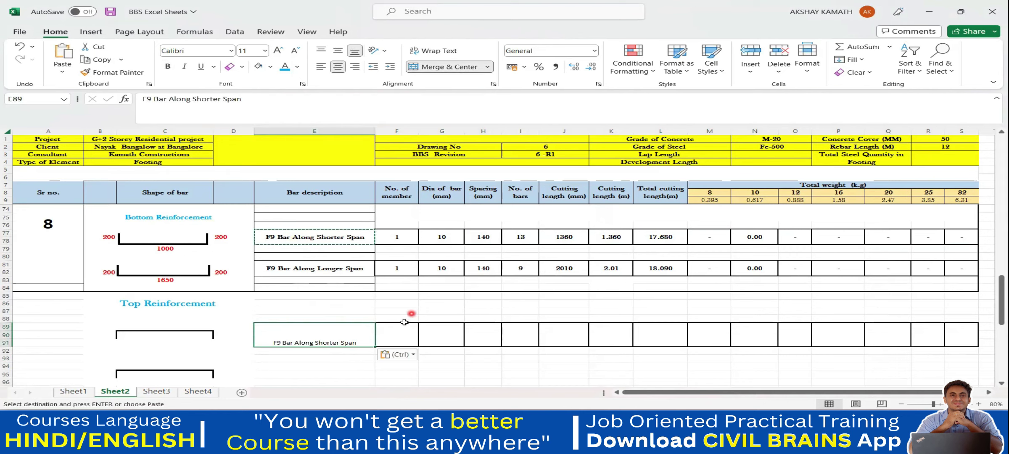
# - Format the description in E89 as bold Baskerville Old Face with middle alignment
pyautogui.click(335, 338)
pyautogui.press('Escape')
pyautogui.click(231, 51)
pyautogui.scroll(-5, 219, 229)
pyautogui.click(217, 308)
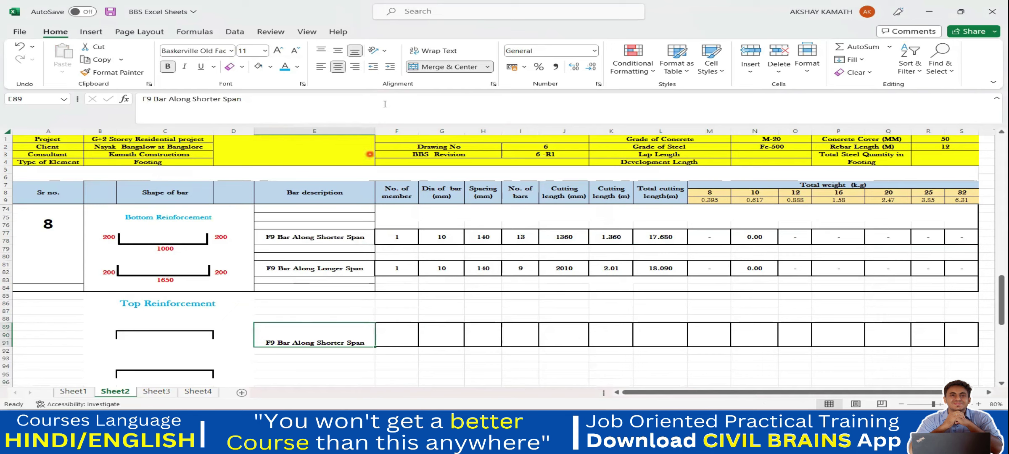
pyautogui.click(338, 49)
pyautogui.click(417, 374)
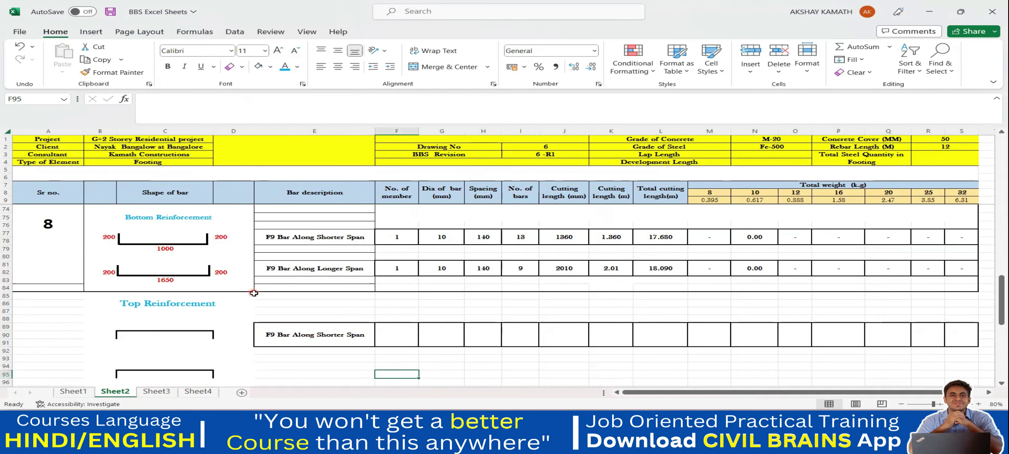
# - Change the bottom reinforcement description in E77 to "F6 Bar Along Shorter Span"
pyautogui.scroll(1, 254, 293)
pyautogui.doubleClick(271, 266)
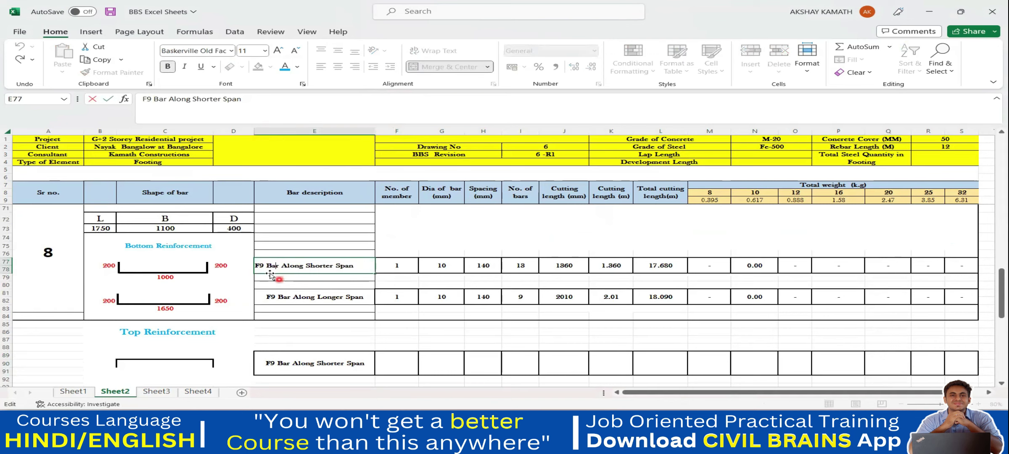
pyautogui.press('Left')
pyautogui.press('Left')
pyautogui.press('Left')
pyautogui.press('BackSpace')
pyautogui.write('6')
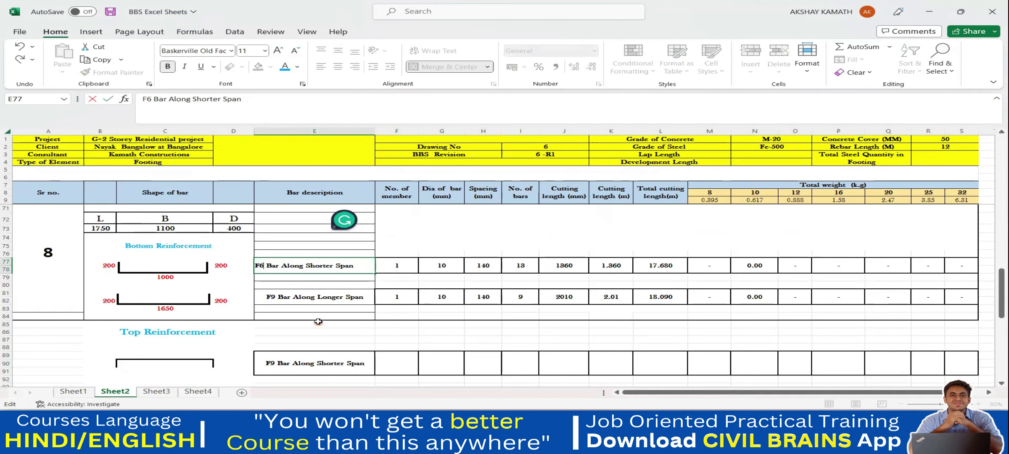
pyautogui.click(319, 321)
# - Change the bottom reinforcement description in E81 to "F6 Bar Along Longer Span"
pyautogui.click(270, 297)
pyautogui.doubleClick(274, 298)
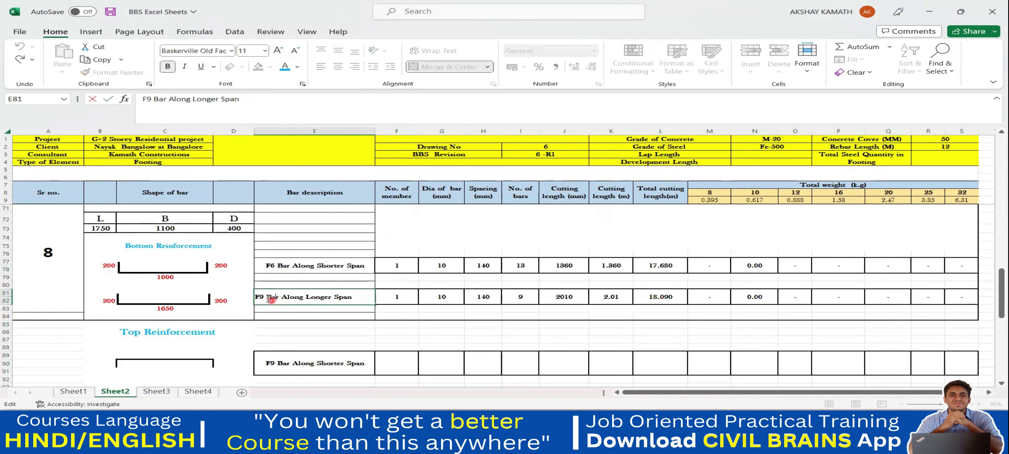
pyautogui.press('BackSpace')
pyautogui.press('BackSpace')
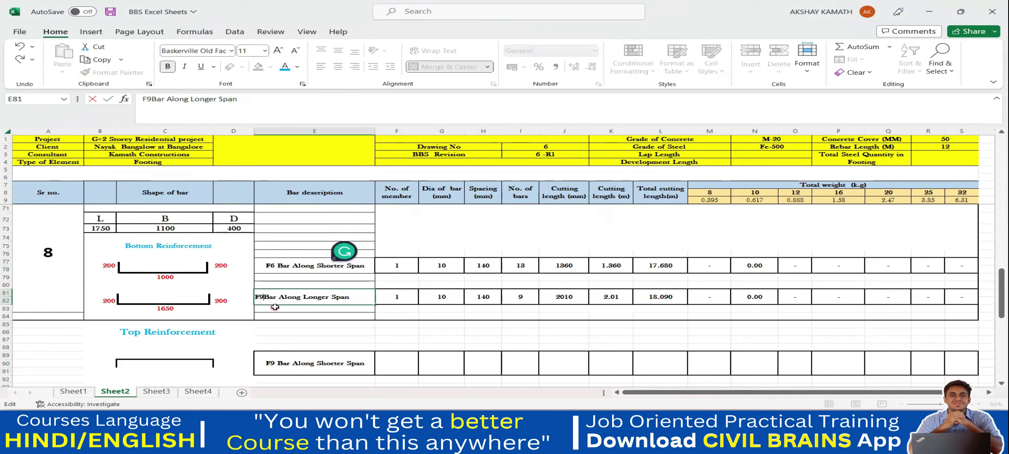
pyautogui.write('6')
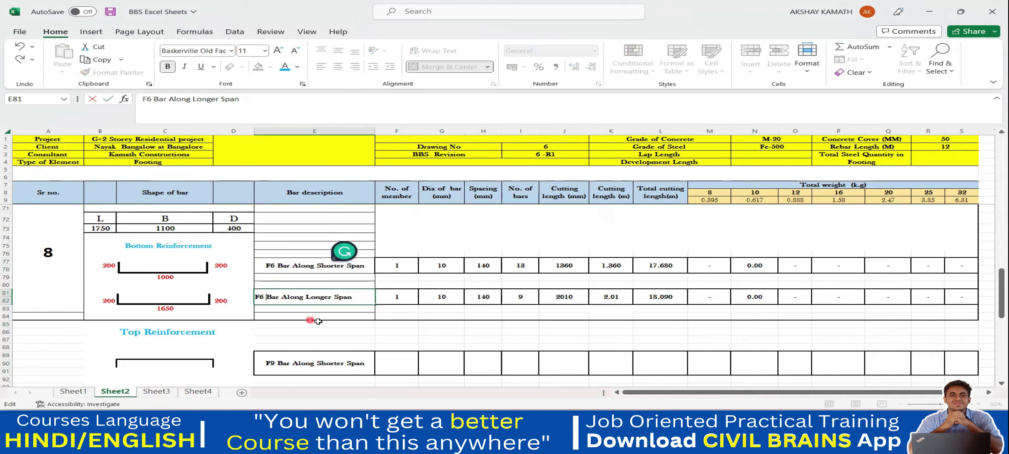
pyautogui.click(323, 333)
# - Change the top reinforcement description in E89 to "F6 Bar Along Shorter Span"
pyautogui.doubleClick(298, 357)
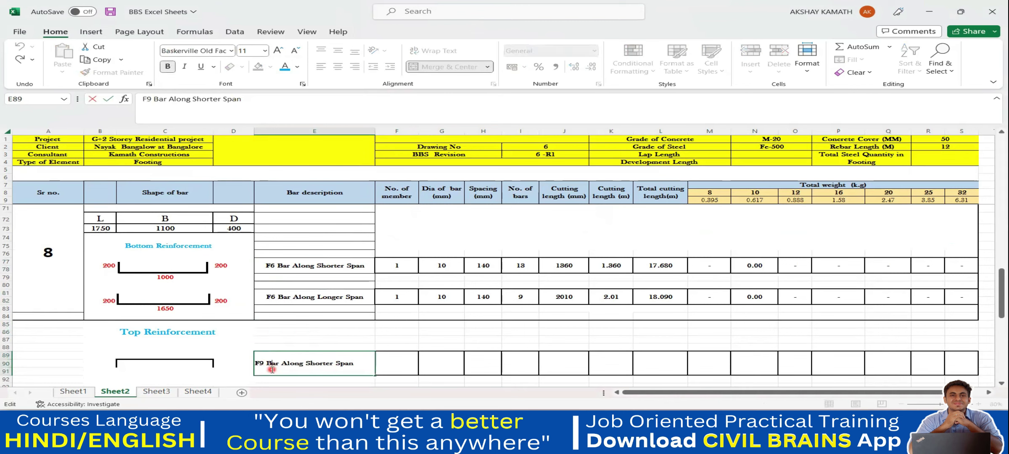
pyautogui.press('BackSpace')
pyautogui.write('6')
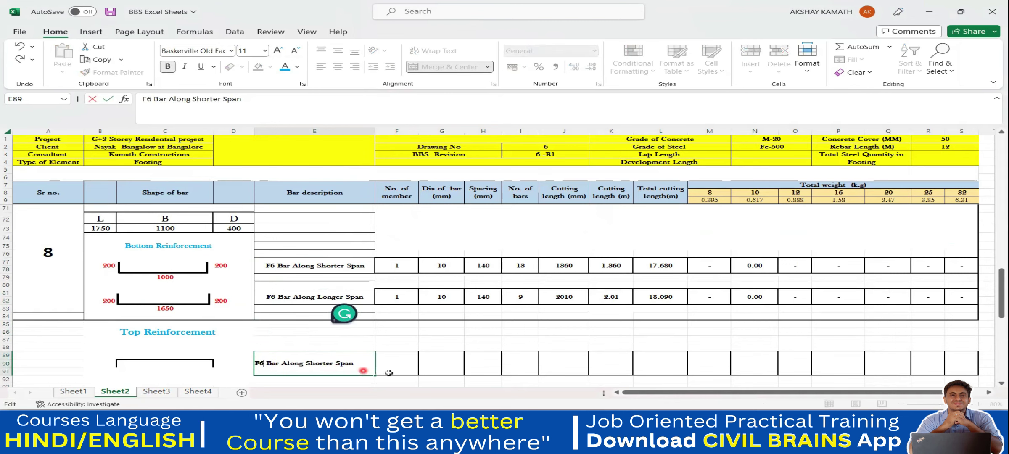
pyautogui.click(467, 354)
pyautogui.scroll(-2, 469, 350)
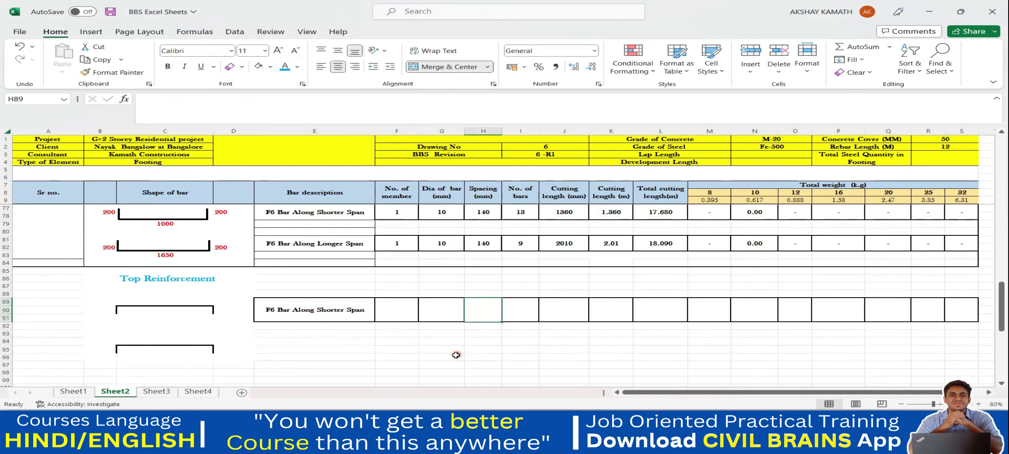
# - Enter 1 as the number of members for the top shorter-span bar in F89
pyautogui.click(411, 312)
pyautogui.write('1')
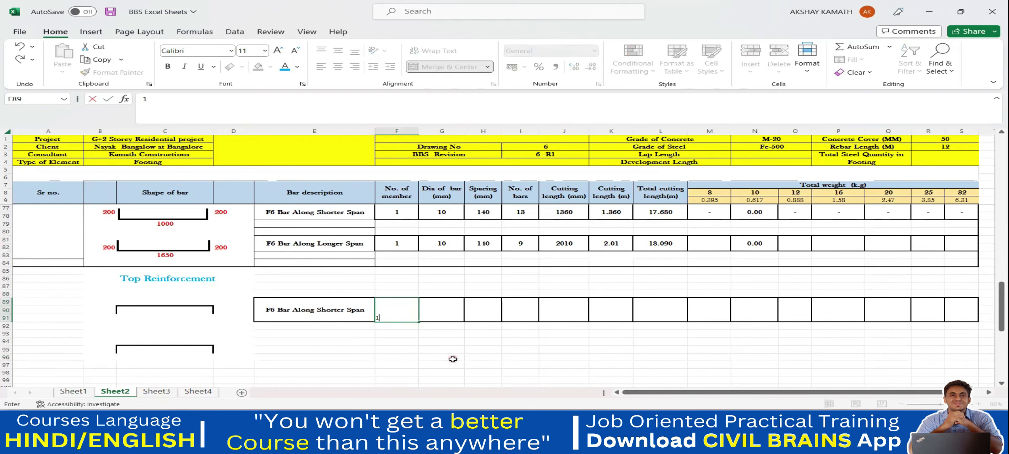
pyautogui.press('Return')
# - Format the top shorter-span data row from F89 to S89 as bold 16-point Baskerville Old Face with middle alignment
pyautogui.moveTo(404, 313); pyautogui.dragTo(965, 304)
pyautogui.click(337, 50)
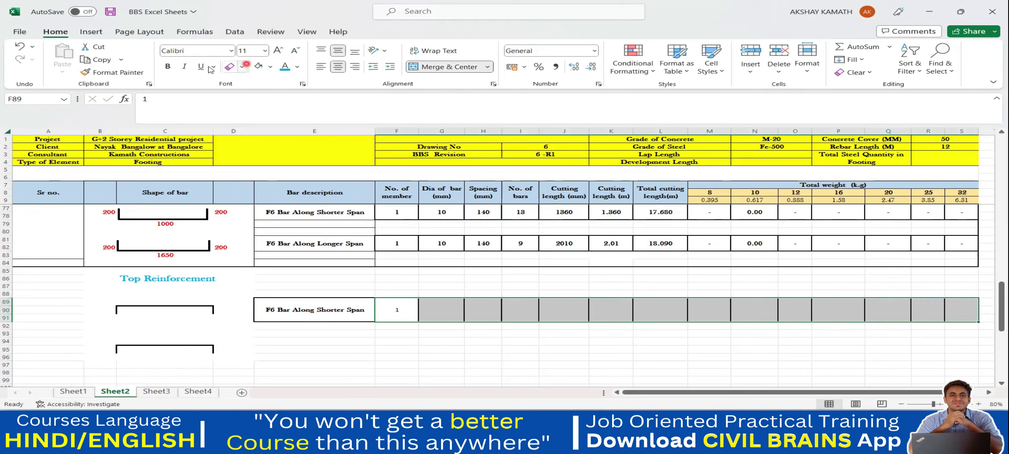
pyautogui.click(168, 67)
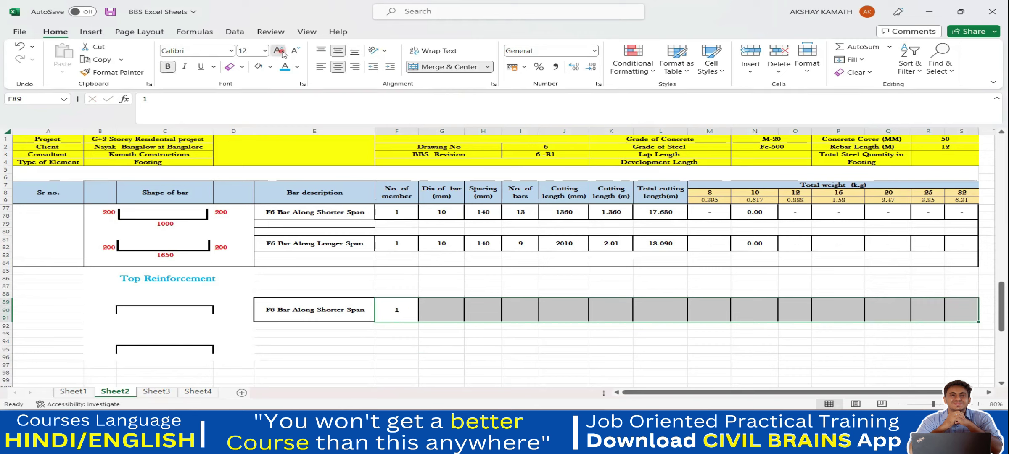
pyautogui.click(228, 51)
pyautogui.scroll(-5, 225, 225)
pyautogui.click(225, 225)
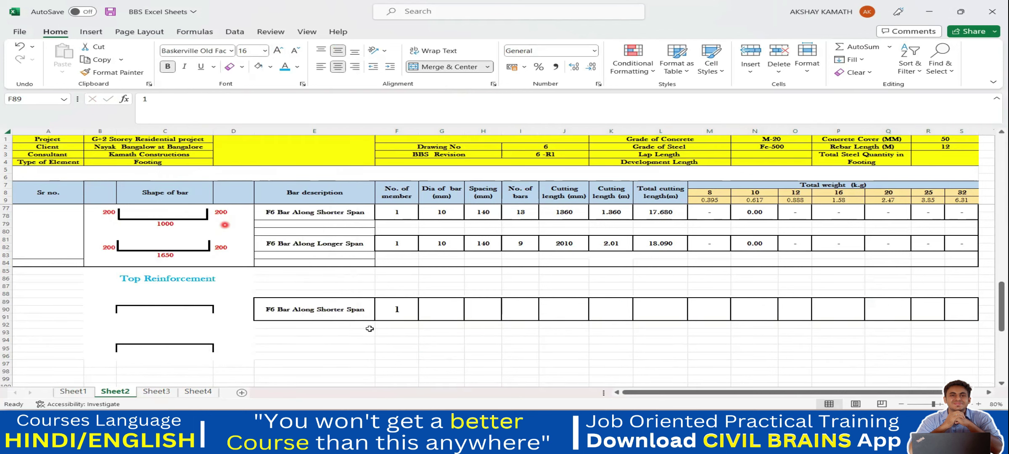
# - Check F6's top reinforcement in the AutoCAD footing schedule, and enter bar diameter 10 in G89 of the Excel sheet
pyautogui.click(444, 312)
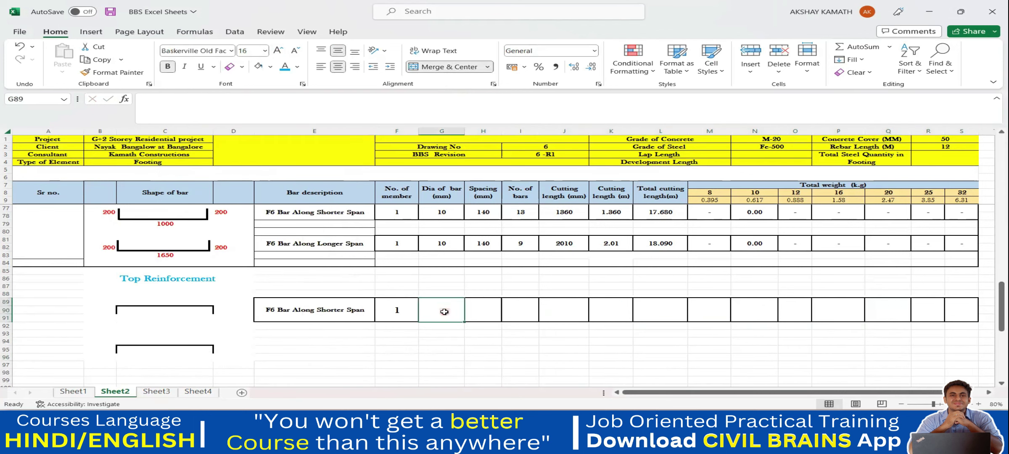
pyautogui.hotkey('alt', 'Tab')
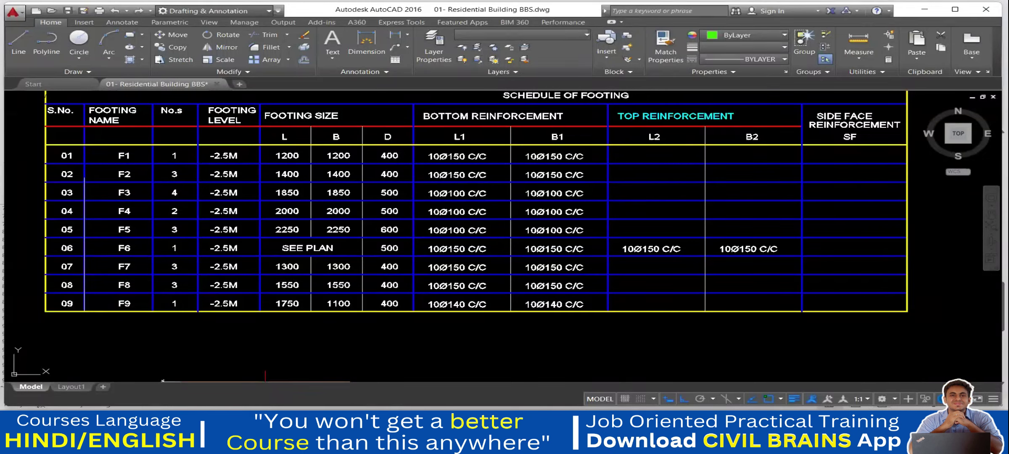
pyautogui.click(632, 249)
pyautogui.moveTo(632, 249); pyautogui.dragTo(669, 249)
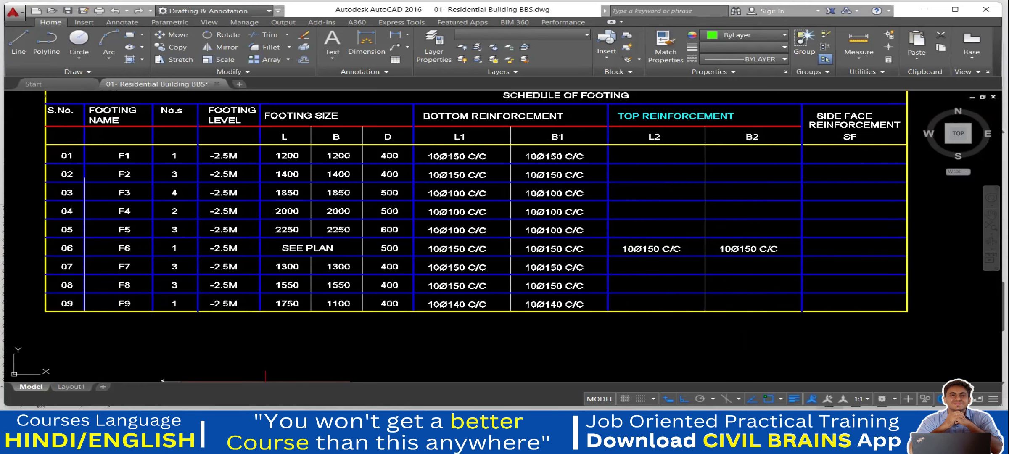
pyautogui.hotkey('alt', 'Tab')
pyautogui.write('10')
pyautogui.press('Return')
# - Set the top shorter-span bar spacing in H89 to 150
pyautogui.click(499, 310)
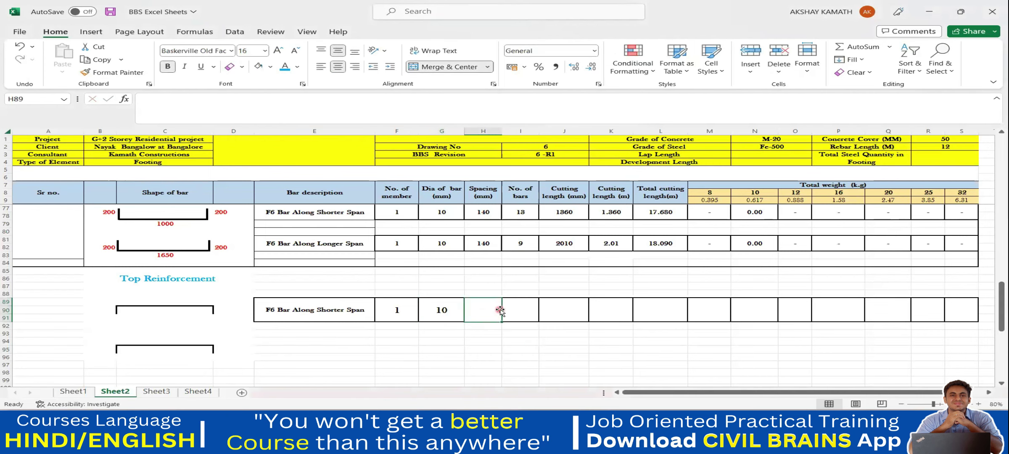
pyautogui.write('150')
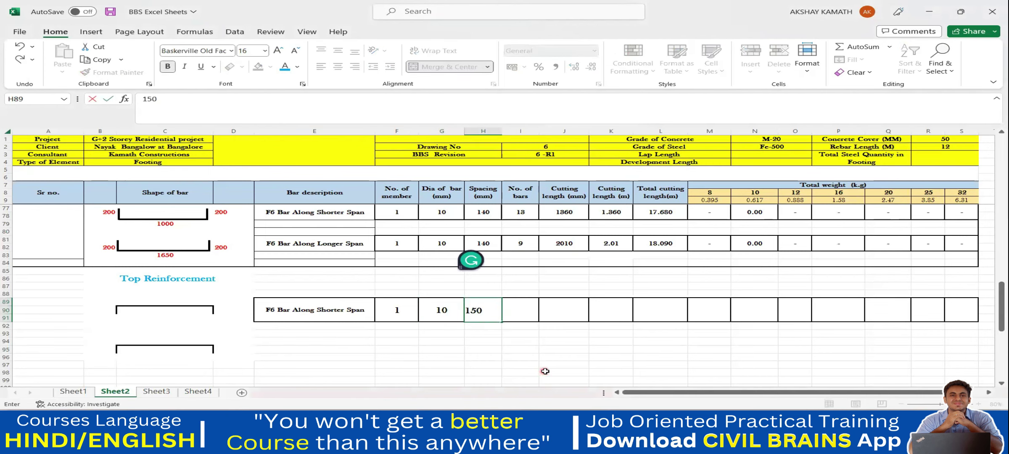
pyautogui.click(545, 372)
pyautogui.click(509, 315)
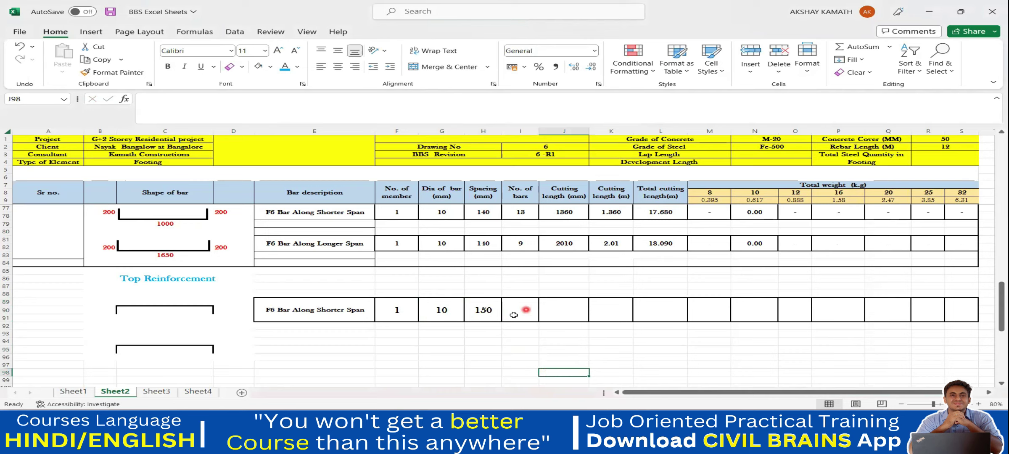
pyautogui.click(160, 299)
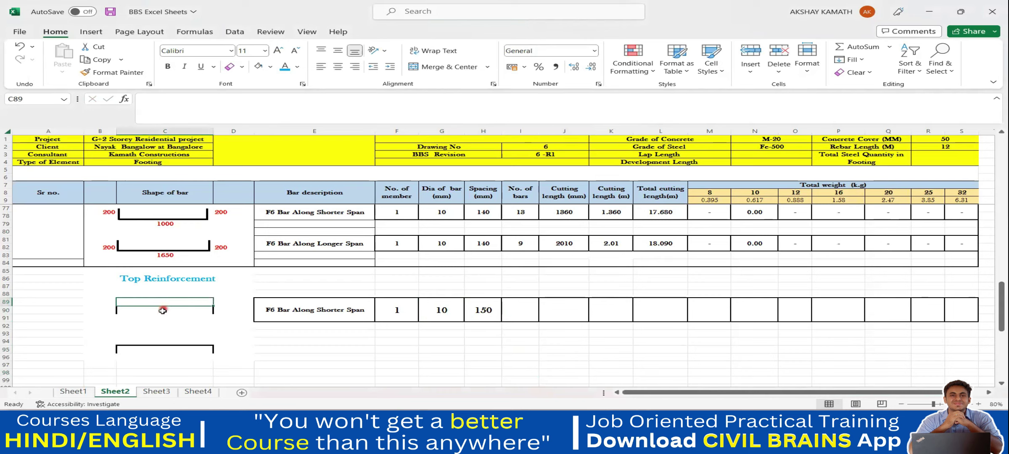
pyautogui.scroll(1, 170, 325)
pyautogui.click(299, 373)
pyautogui.click(163, 330)
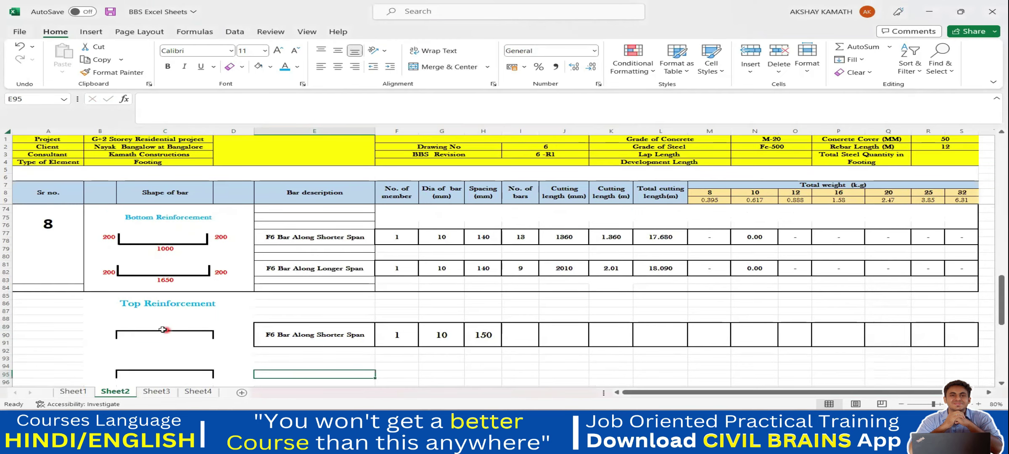
pyautogui.scroll(2, 166, 327)
pyautogui.scroll(-2, 172, 326)
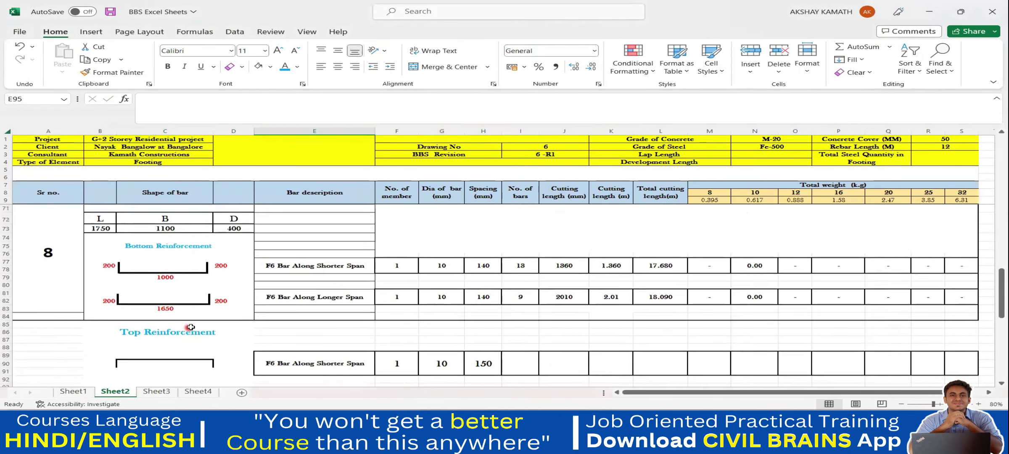
pyautogui.click(190, 326)
pyautogui.doubleClick(178, 326)
pyautogui.write('+(')
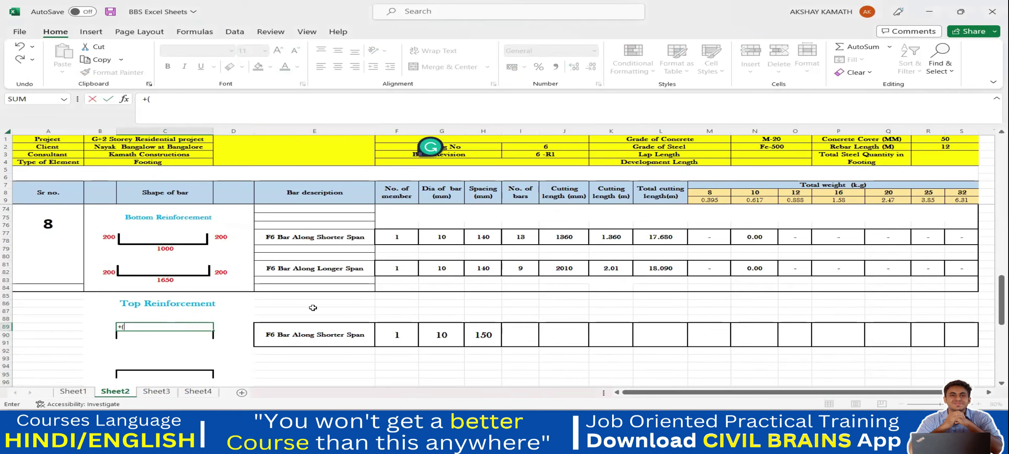
pyautogui.scroll(2, 311, 307)
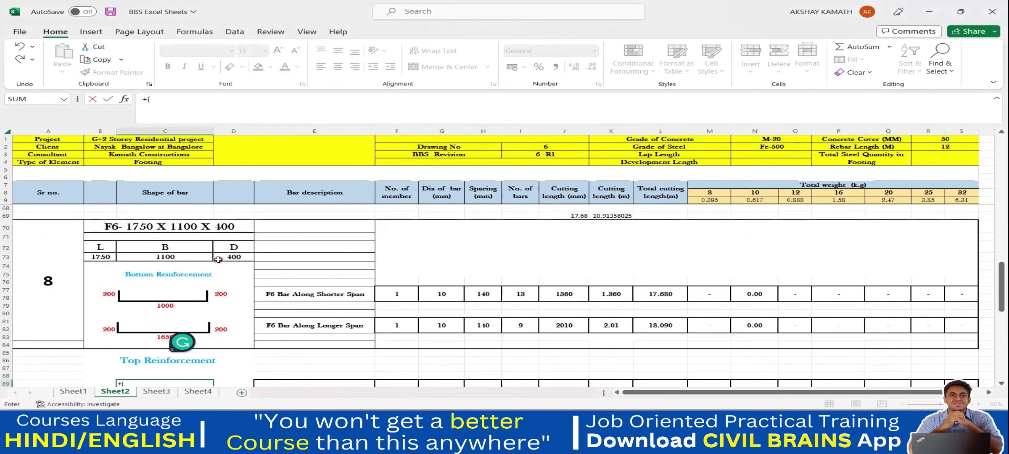
pyautogui.scroll(-1, 218, 259)
pyautogui.scroll(-3, 219, 261)
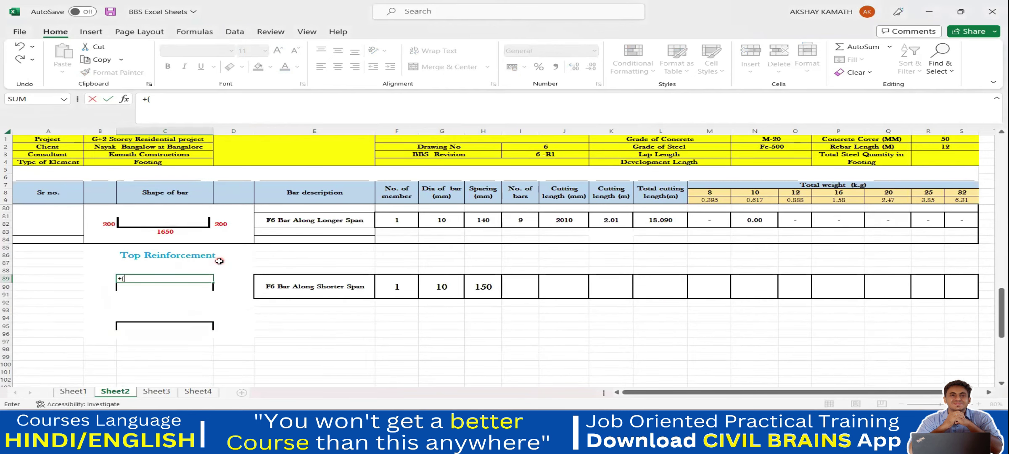
pyautogui.press('Escape')
pyautogui.click(308, 350)
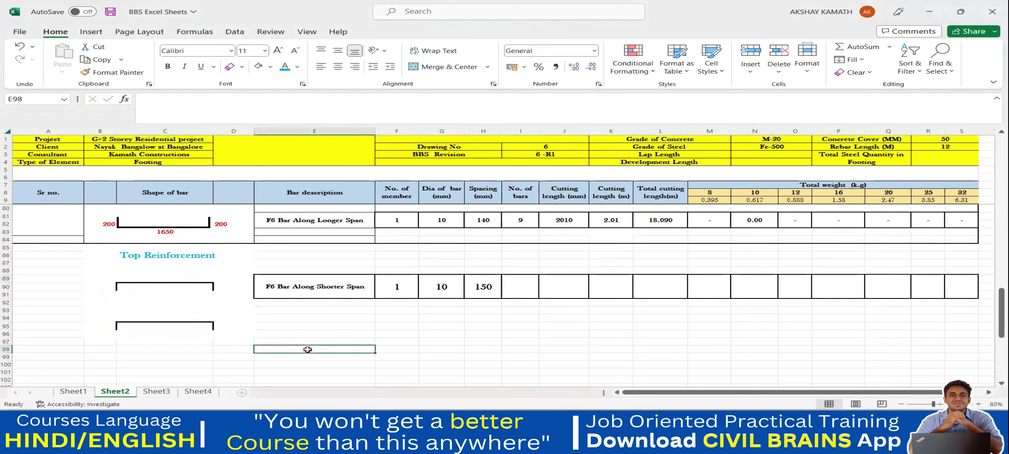
# - Set F6's footing dimensions in row 73 to L 3000, B 3000 and D 500
pyautogui.scroll(5, 166, 322)
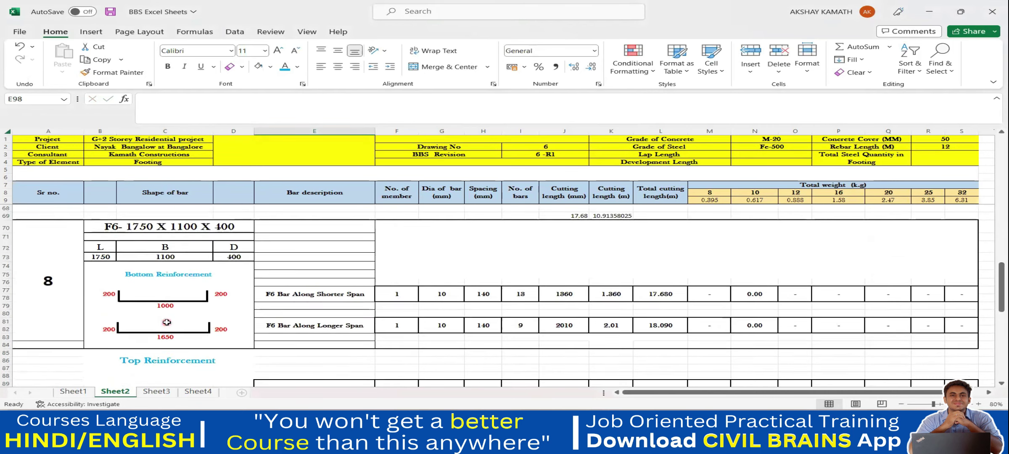
pyautogui.click(108, 278)
pyautogui.write('3000')
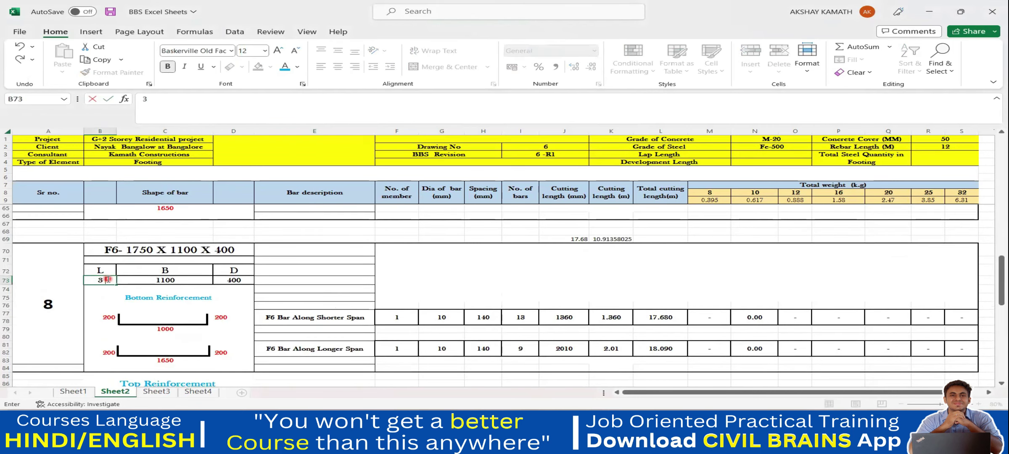
pyautogui.click(475, 281)
pyautogui.click(191, 280)
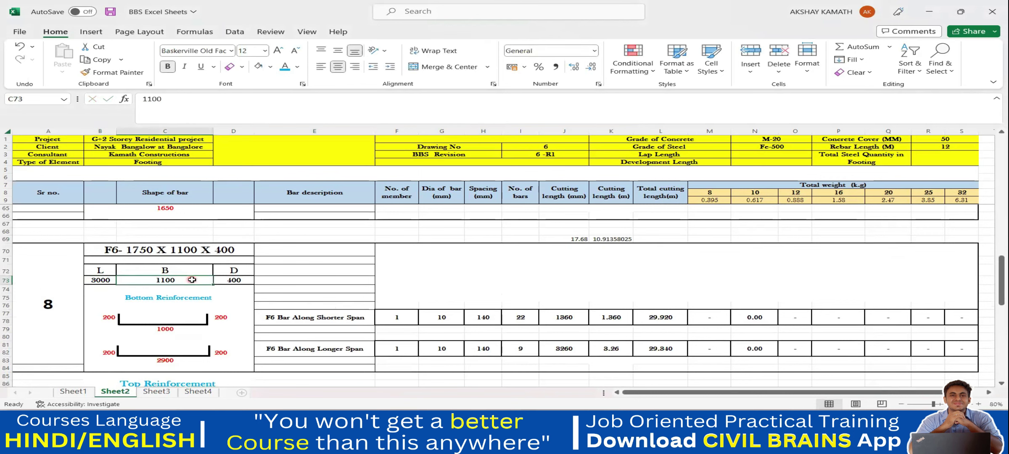
pyautogui.write('3000')
pyautogui.press('Tab')
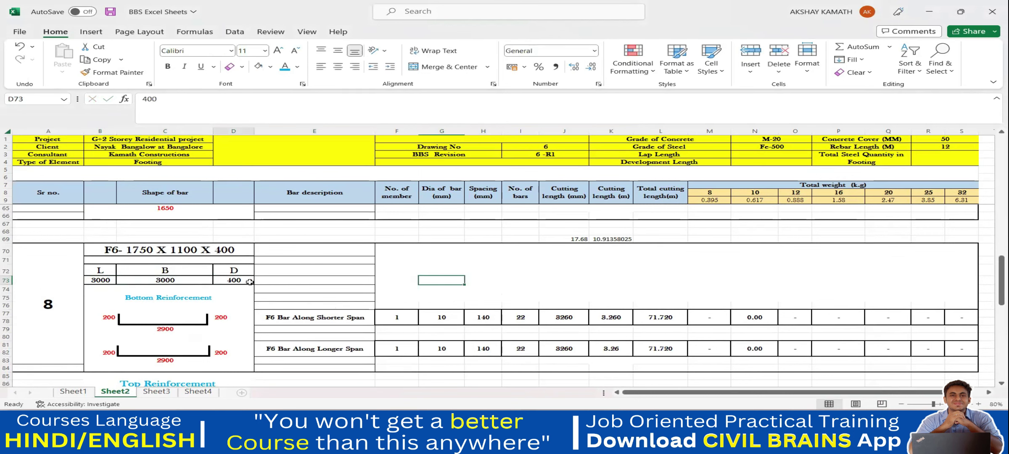
pyautogui.write('500')
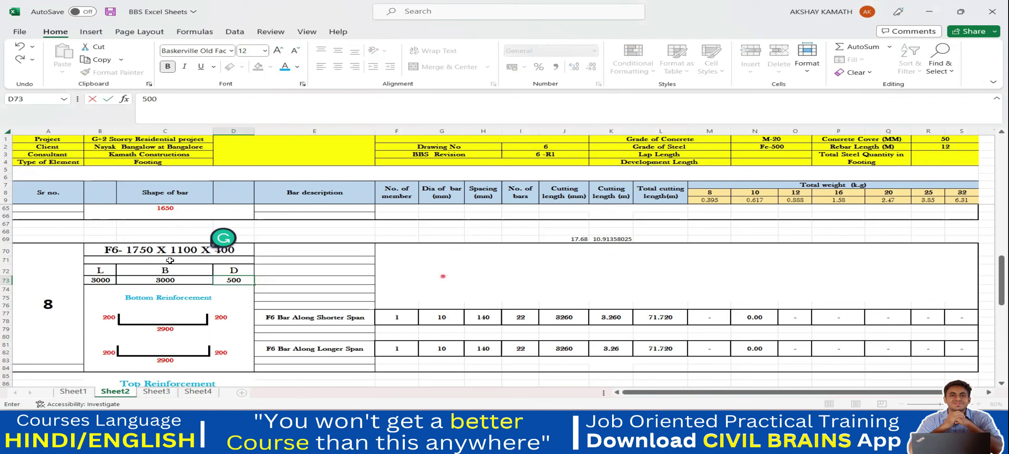
# - Change the footing heading in B70 to "F6- 3000 X 3000 X 500"
pyautogui.click(151, 252)
pyautogui.moveTo(133, 252); pyautogui.dragTo(132, 252)
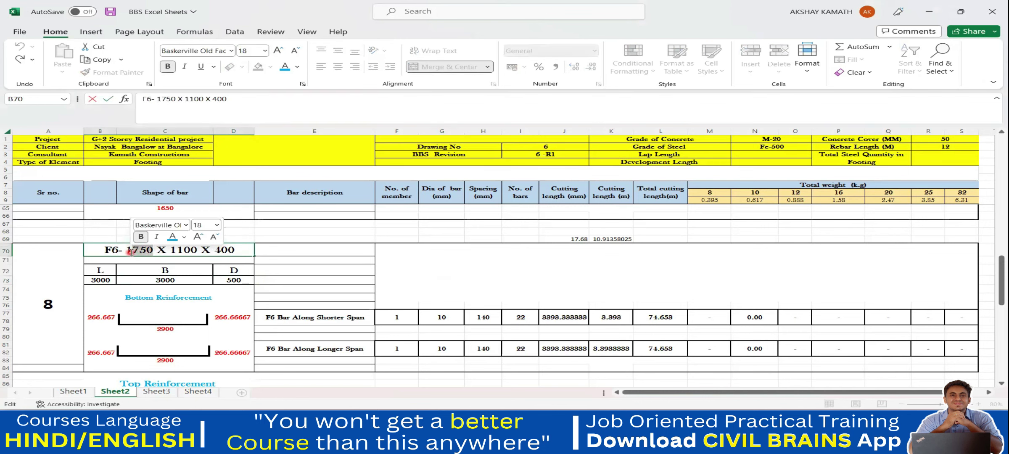
pyautogui.press('BackSpace')
pyautogui.write('300')
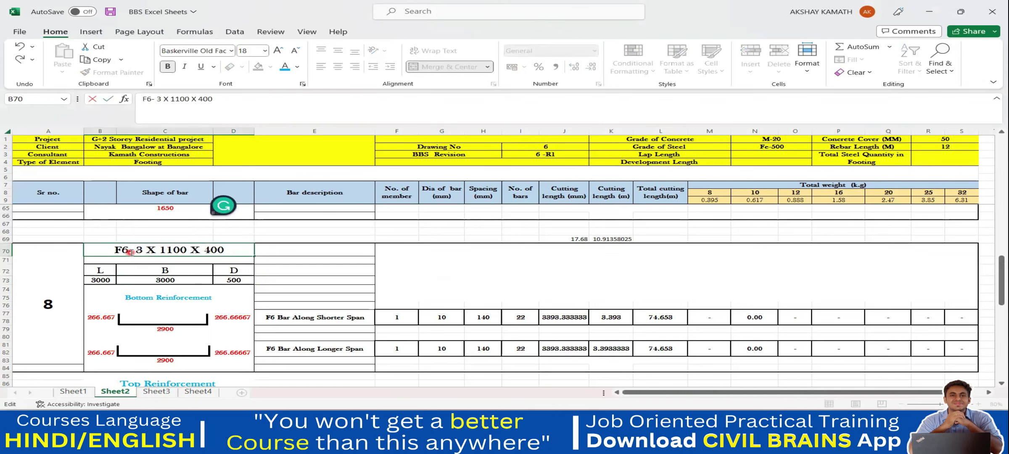
pyautogui.write('00')
pyautogui.click(187, 250)
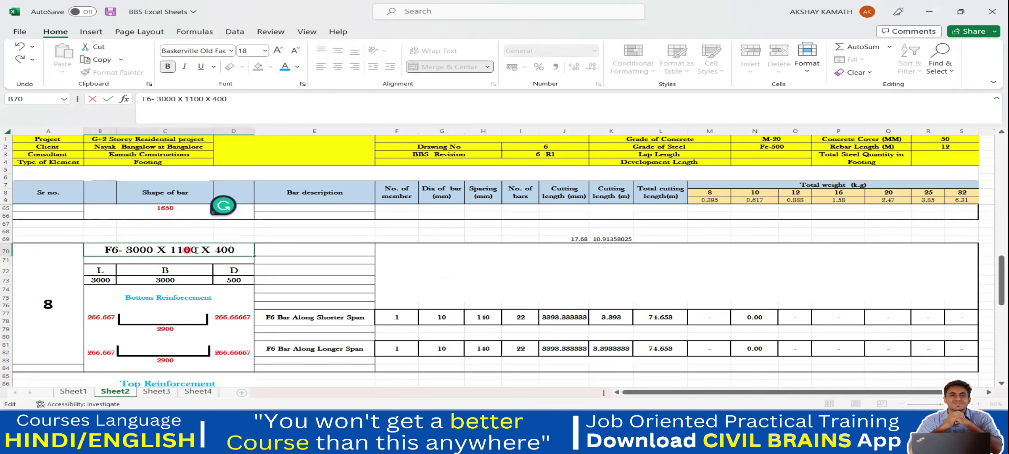
pyautogui.moveTo(165, 250); pyautogui.dragTo(169, 249)
pyautogui.press('BackSpace')
pyautogui.write('3000')
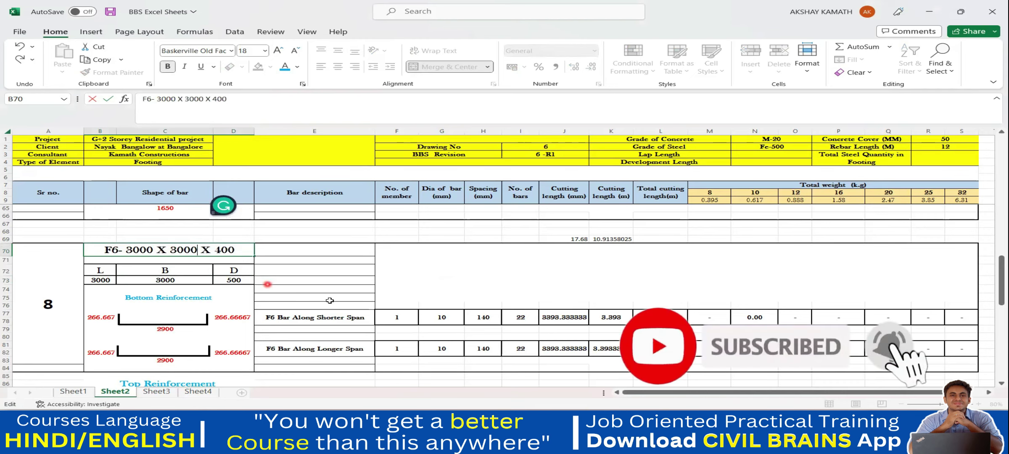
pyautogui.click(222, 250)
pyautogui.press('BackSpace')
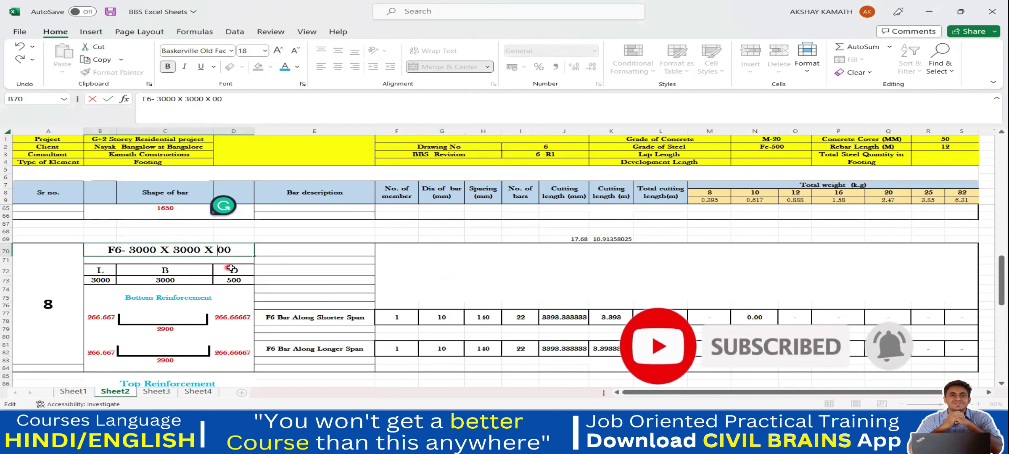
pyautogui.write('3')
pyautogui.click(555, 280)
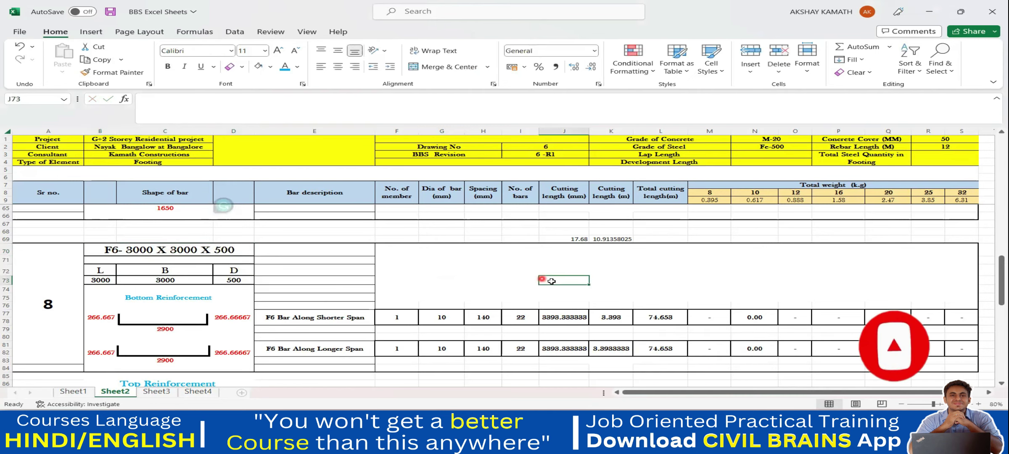
# - Try to round up the shorter-span hook length in D77 with the formula =ROUNDUP(D73-50-50)*(2/3)
pyautogui.scroll(-2, 555, 281)
pyautogui.scroll(-1, 555, 282)
pyautogui.click(249, 238)
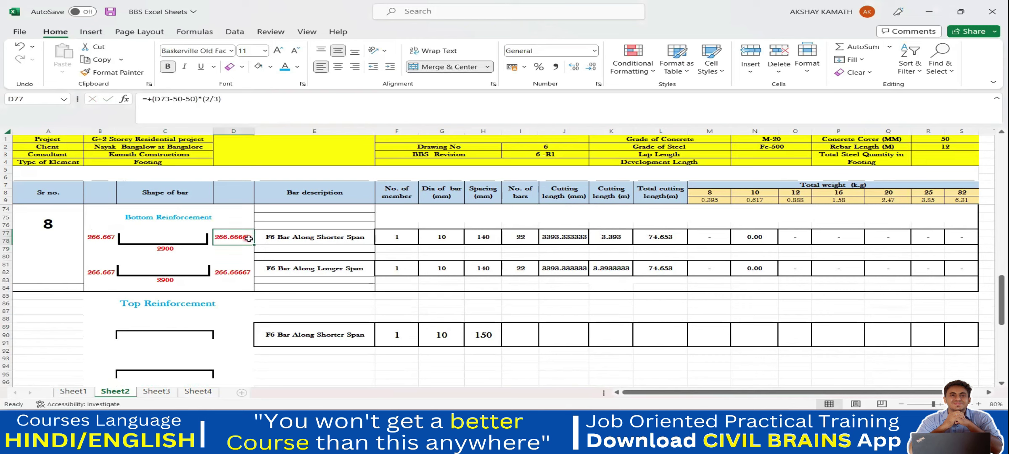
pyautogui.click(153, 103)
pyautogui.press('BackSpace')
pyautogui.write('ROUNDUP')
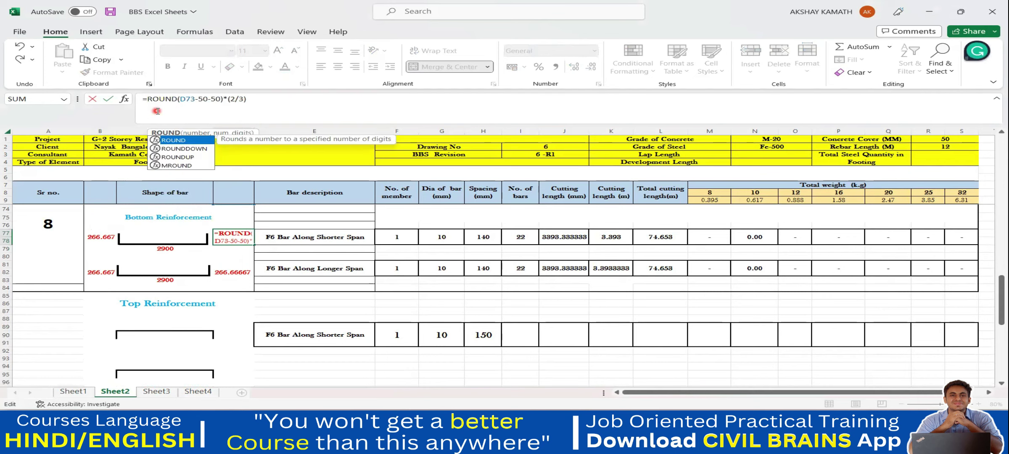
pyautogui.click(281, 98)
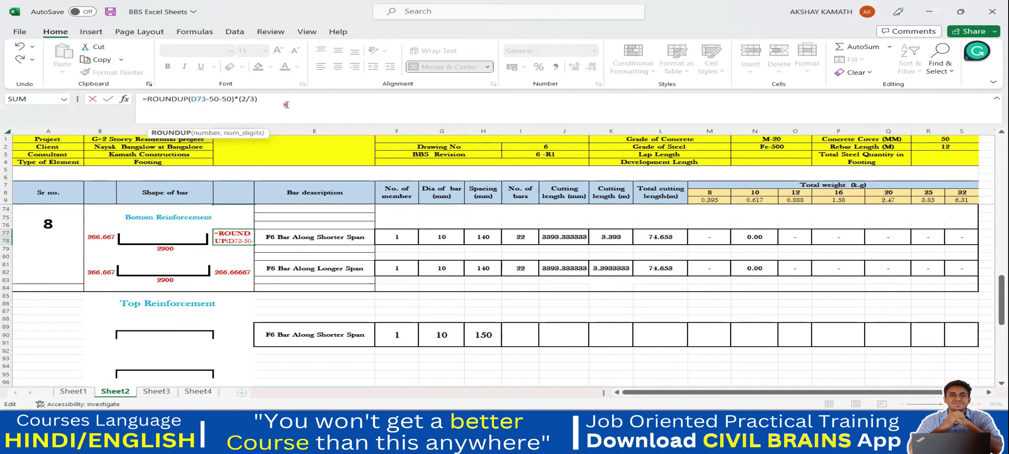
pyautogui.press('Return')
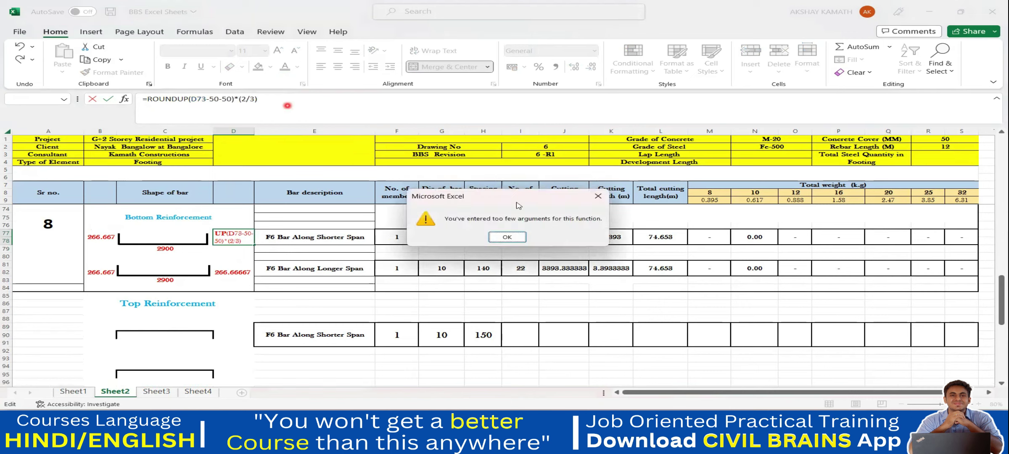
pyautogui.press('Return')
# - Correct the hook-length formula in D77 to =ROUNDUP((D73-50-50)*(2/3),0)
pyautogui.click(274, 103)
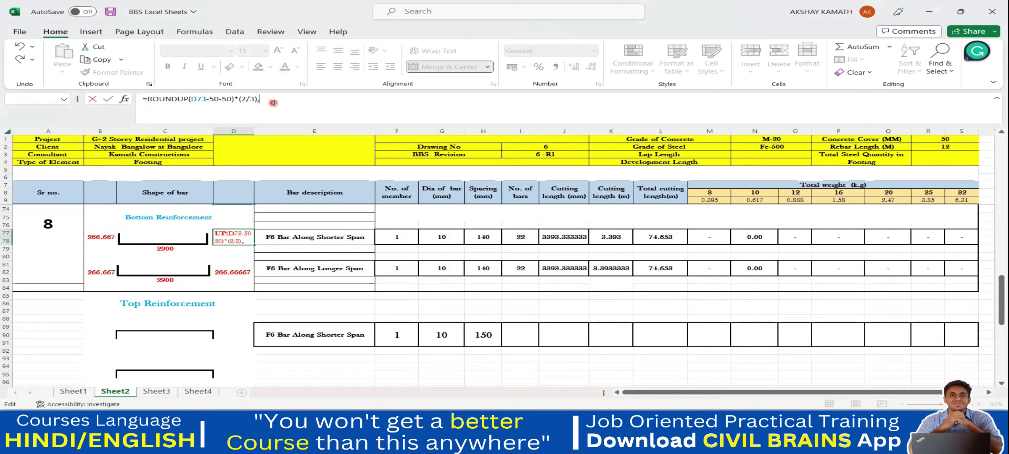
pyautogui.press('Return')
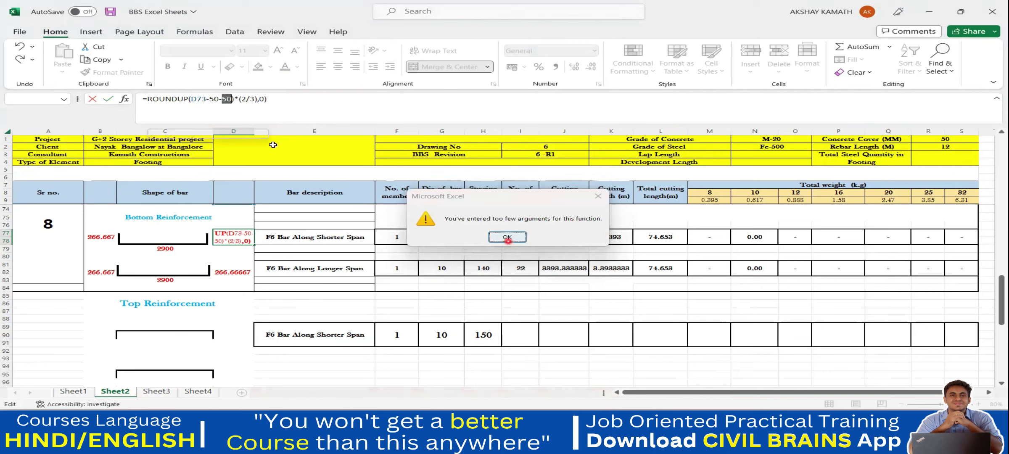
pyautogui.click(508, 238)
pyautogui.click(189, 103)
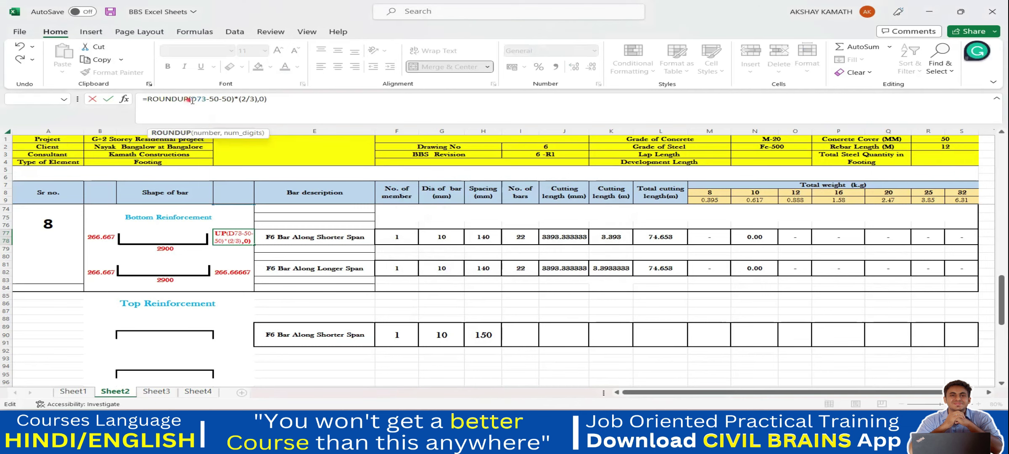
pyautogui.write('(')
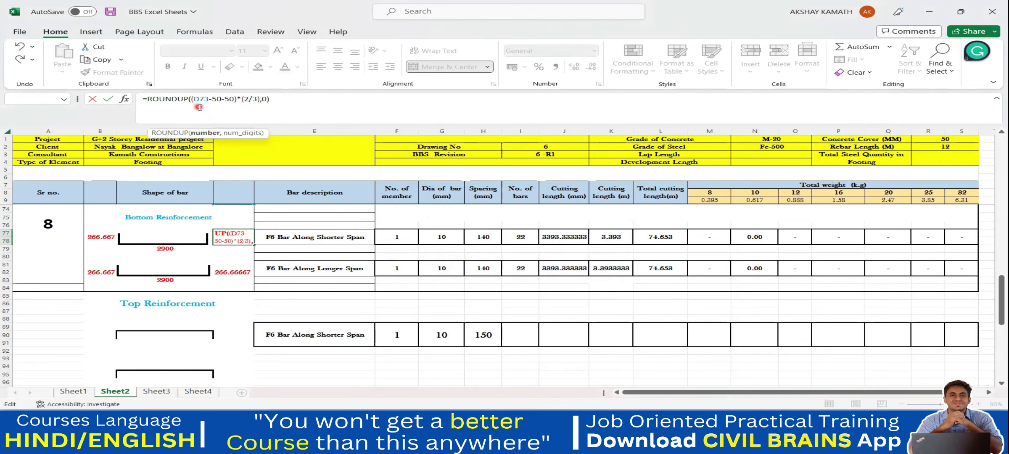
pyautogui.click(296, 100)
pyautogui.press('Return')
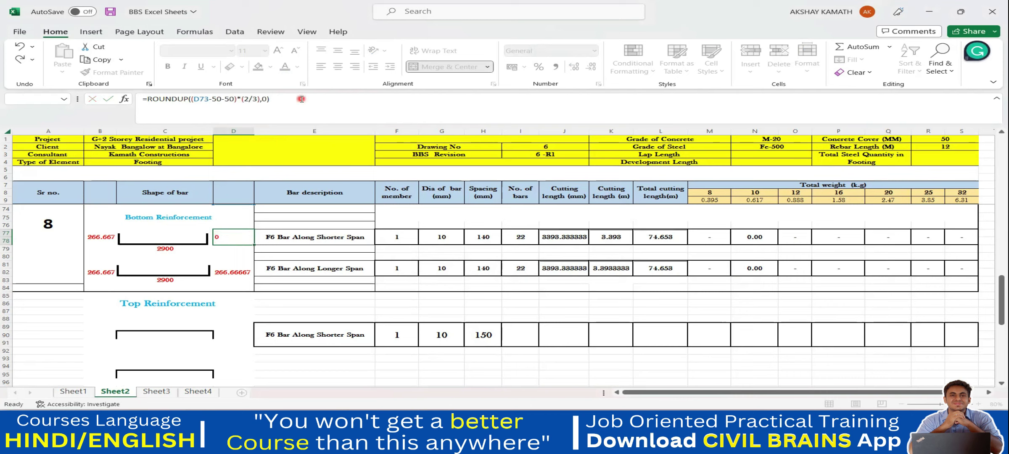
# - Try D77's ROUNDUP formula without its closing parenthesis, and restore it to =ROUNDUP((D73-50-50)*(2/3),0)
pyautogui.click(232, 237)
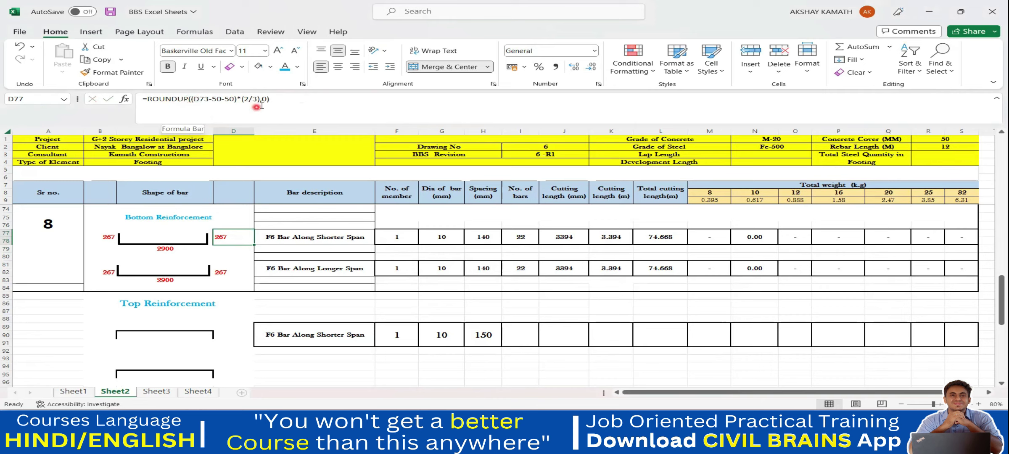
pyautogui.click(278, 102)
pyautogui.press('BackSpace')
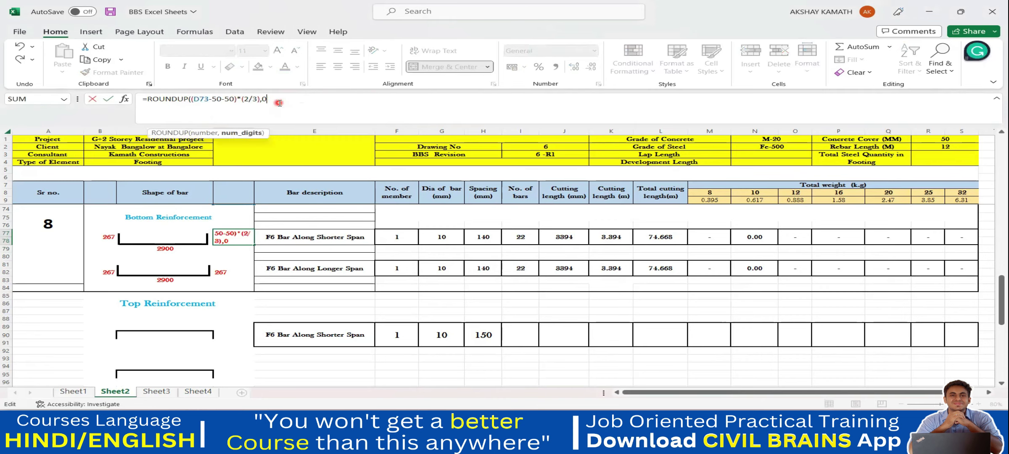
pyautogui.press('Return')
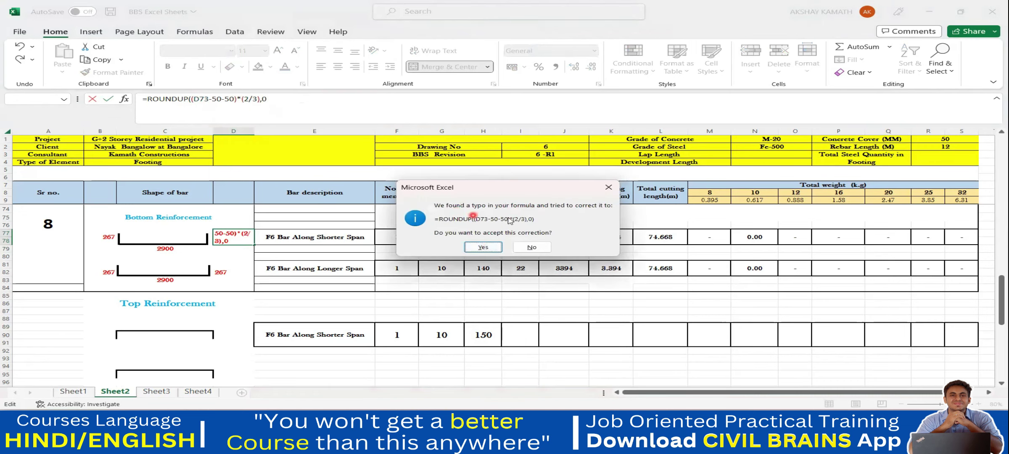
pyautogui.click(609, 186)
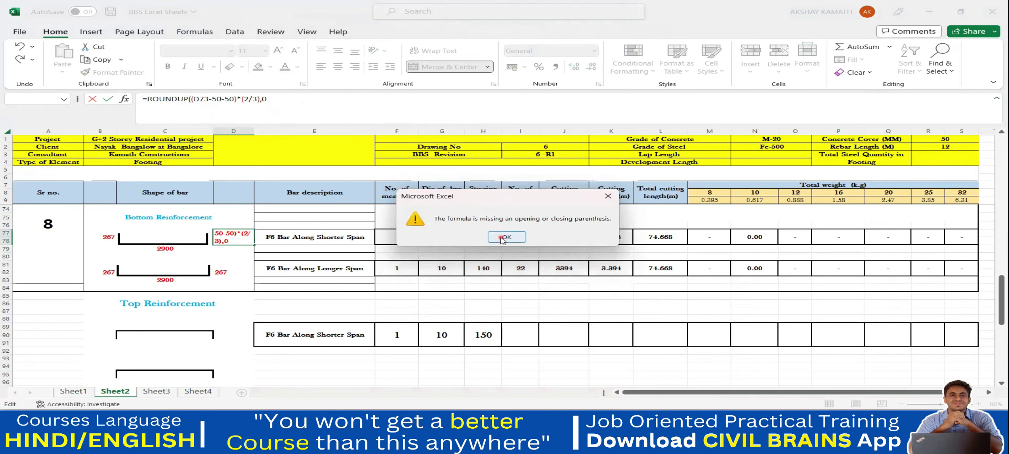
pyautogui.click(503, 238)
pyautogui.click(314, 102)
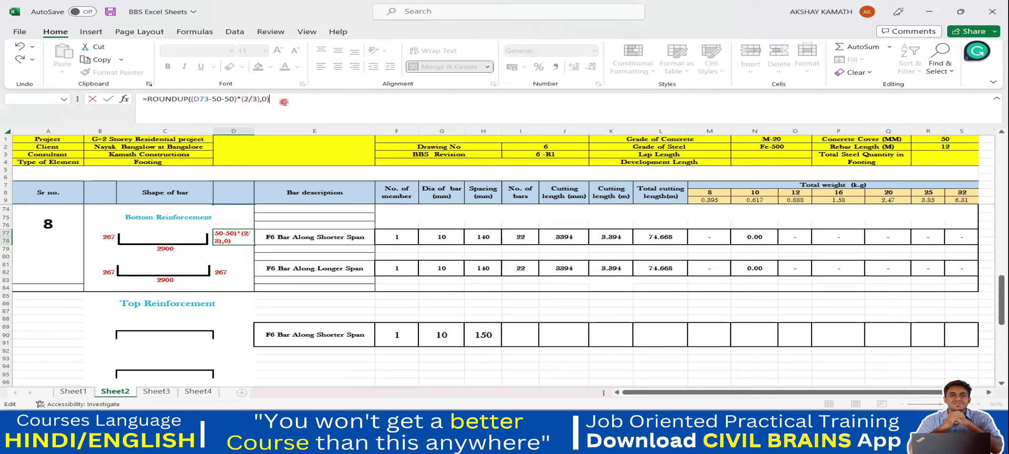
pyautogui.press('Return')
pyautogui.click(226, 240)
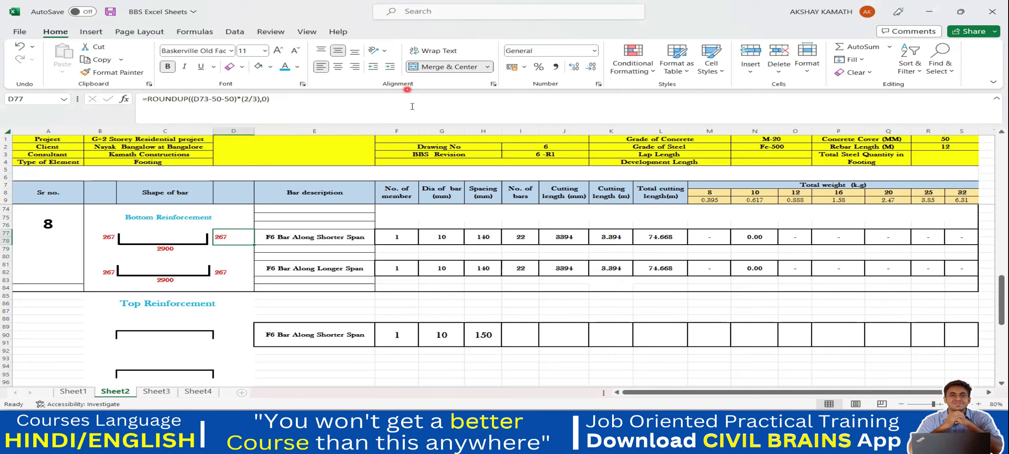
pyautogui.click(562, 365)
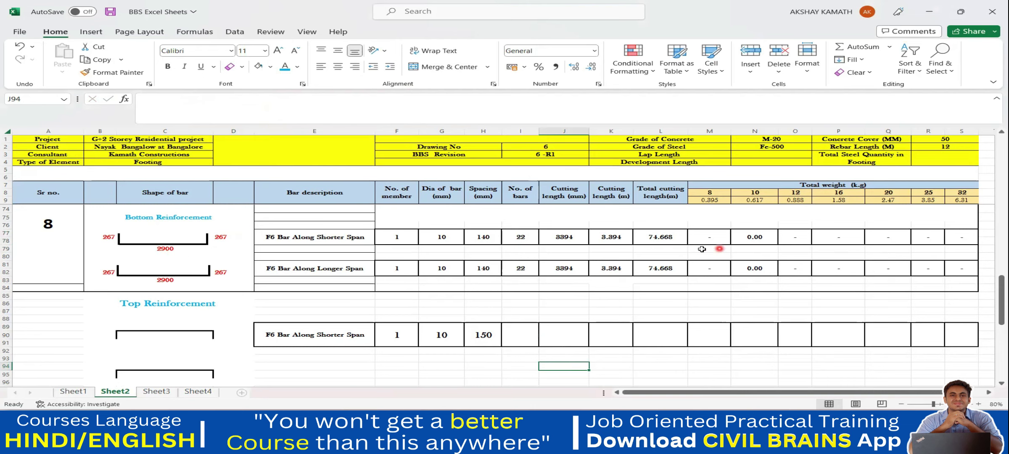
# - Check F6's bar rows on Sheet3, and set both bottom reinforcement spacings on Sheet2, H77 and H81, to 150
pyautogui.click(157, 392)
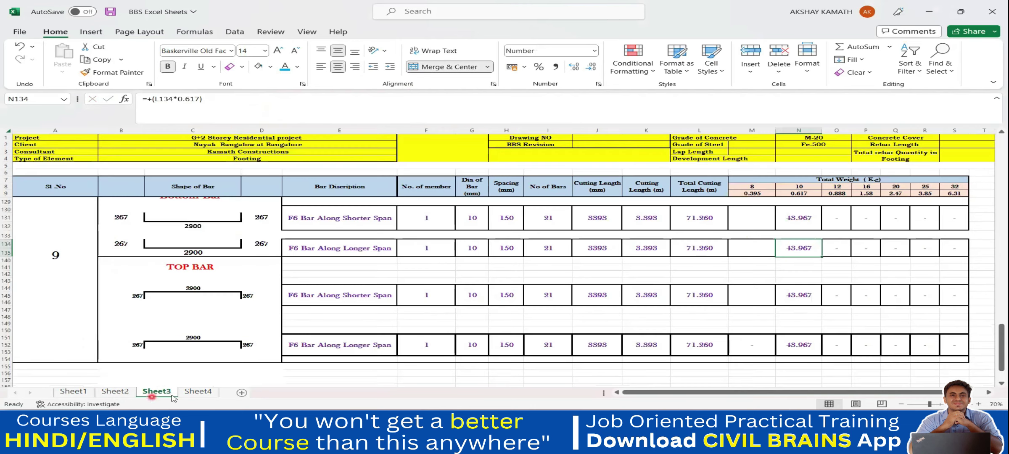
pyautogui.scroll(-2, 721, 302)
pyautogui.scroll(2, 720, 310)
pyautogui.click(112, 393)
pyautogui.scroll(2, 689, 245)
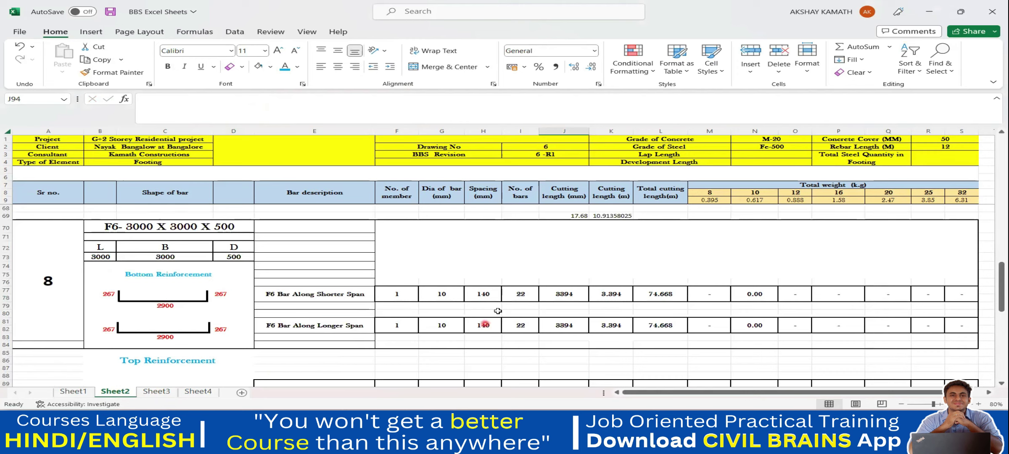
pyautogui.click(489, 296)
pyautogui.write('150')
pyautogui.press('Return')
pyautogui.click(490, 325)
pyautogui.write('15')
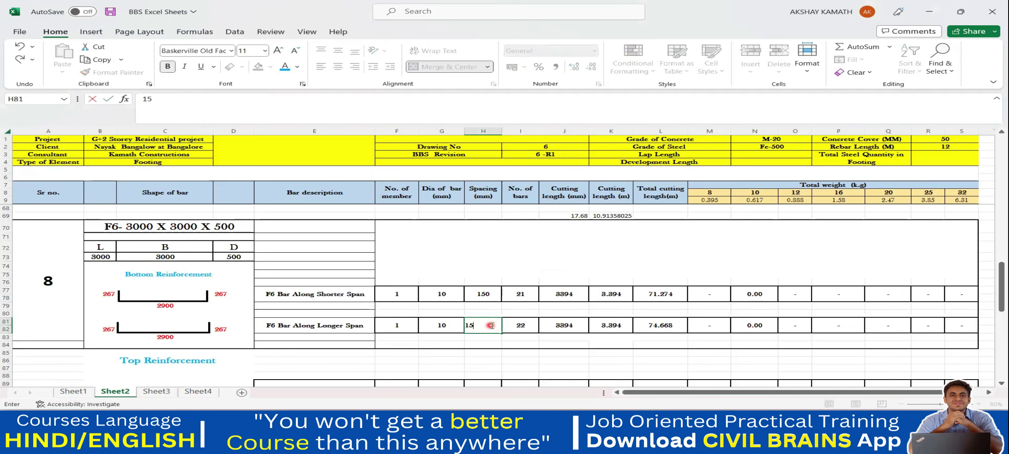
pyautogui.write('0')
pyautogui.press('Return')
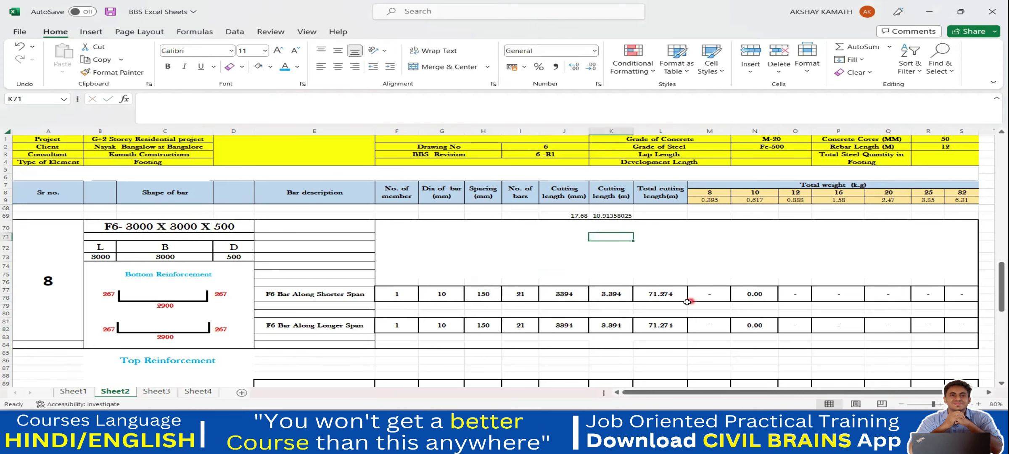
# - Compare the bottom reinforcement's total cutting lengths on Sheet2 with F6's rows on Sheet3
pyautogui.click(170, 391)
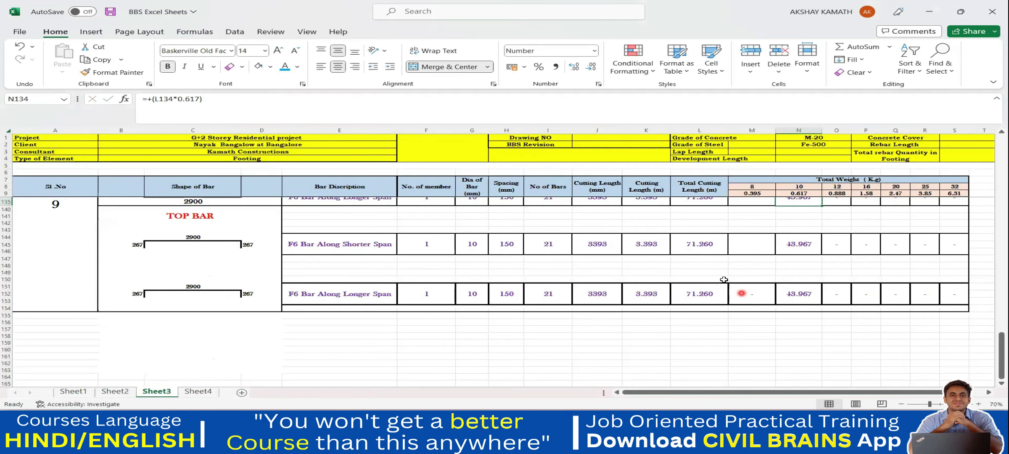
pyautogui.scroll(3, 723, 279)
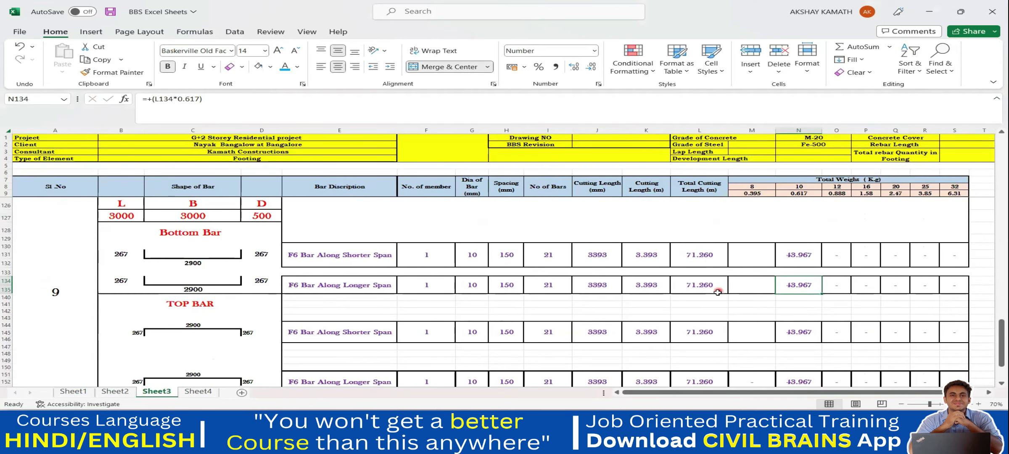
pyautogui.click(115, 391)
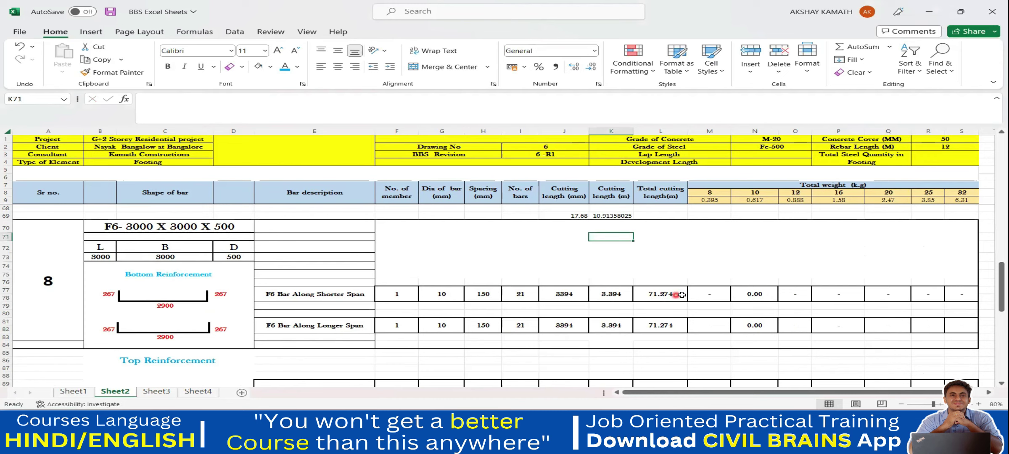
# - Enter the top shorter-span bar's straight length in C89 as footing breadth C73 minus 50 and 50
pyautogui.scroll(-3, 682, 295)
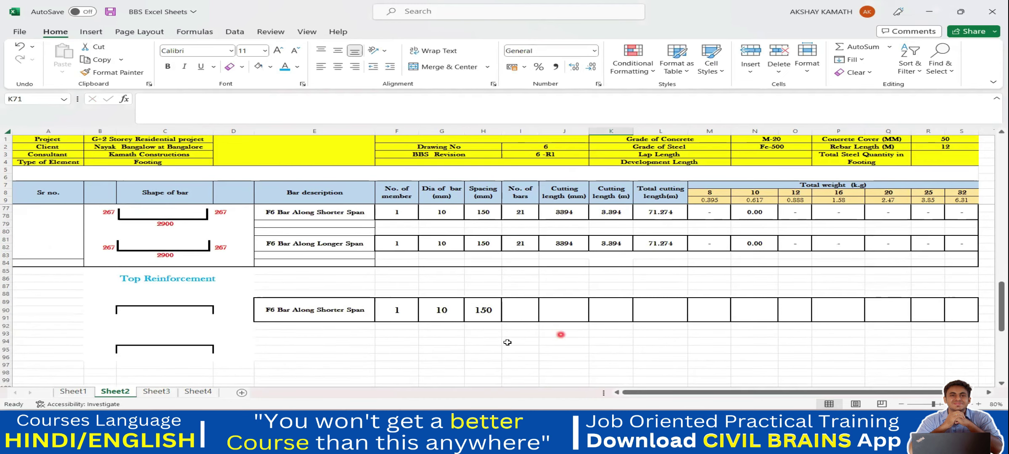
pyautogui.click(190, 302)
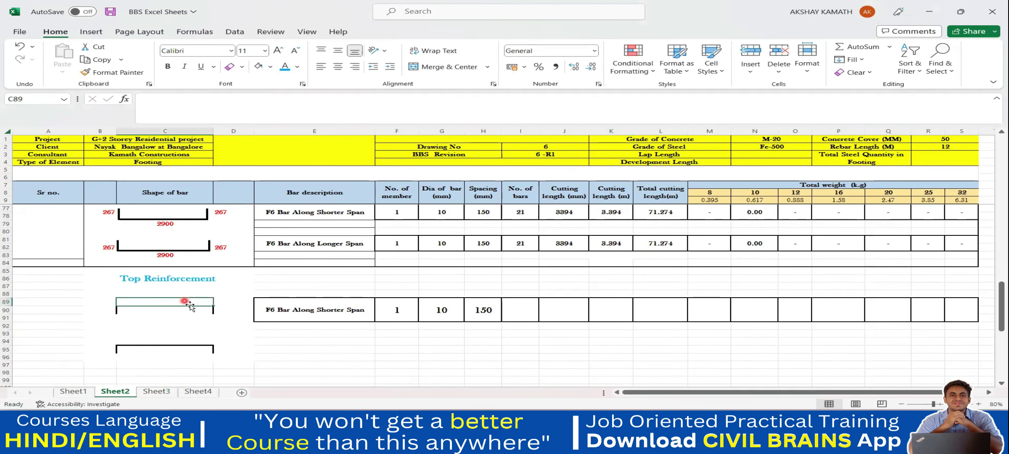
pyautogui.scroll(2, 208, 318)
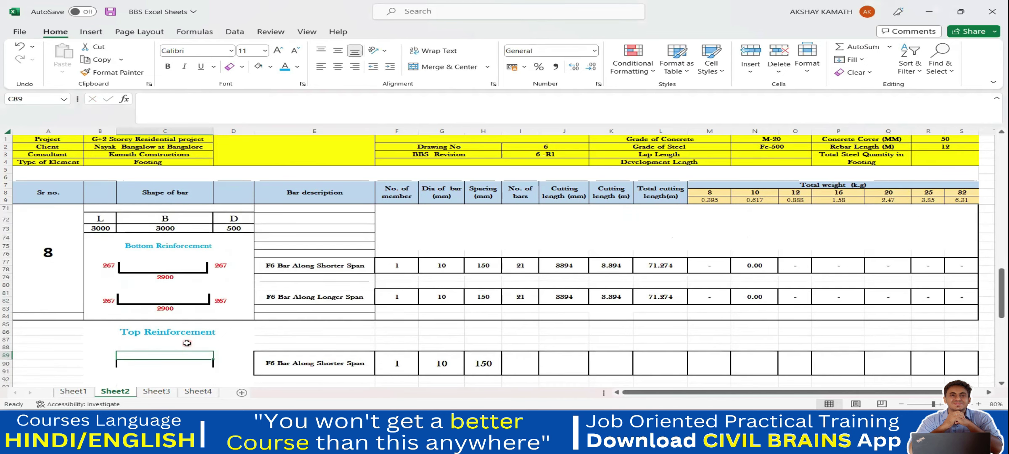
pyautogui.write('+(')
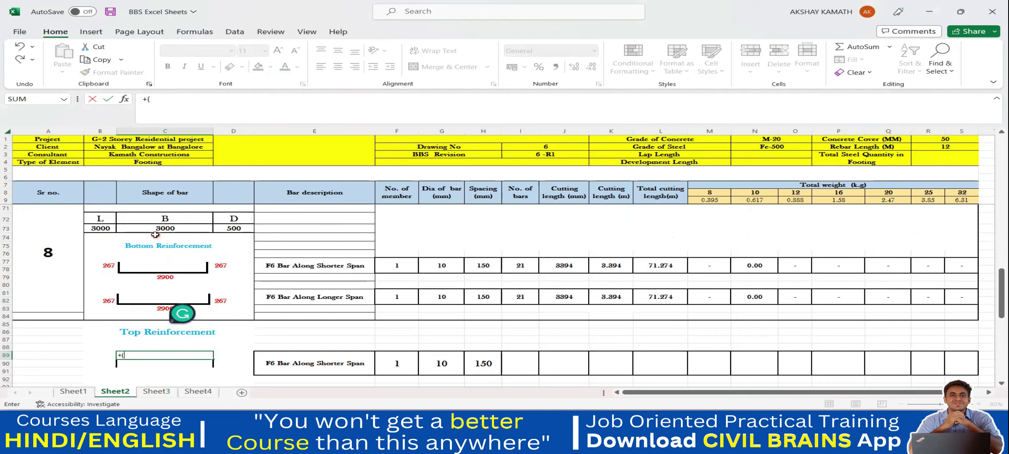
pyautogui.click(185, 229)
pyautogui.write('-50-50')
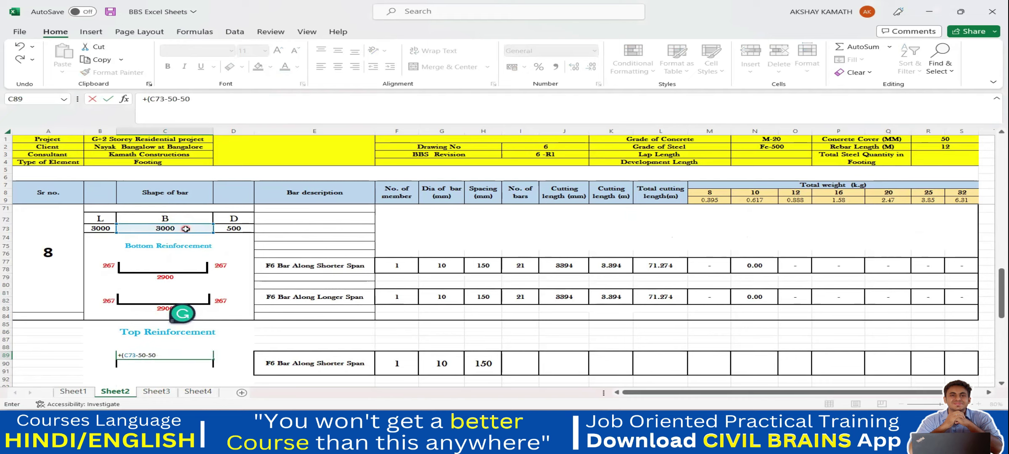
# - Complete C89's top-bar length formula as C73-50-50 and format it centred, bold, red and in Baskerville Old Face
pyautogui.press('Return')
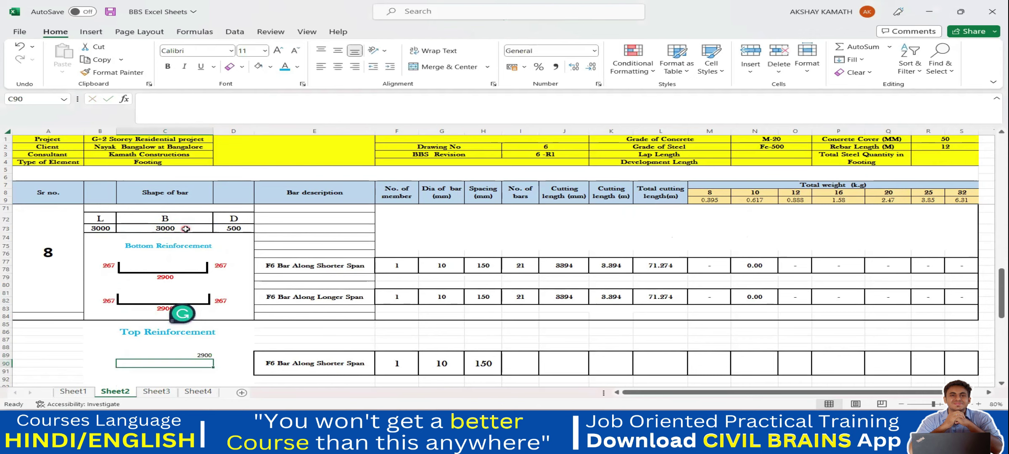
pyautogui.scroll(-3, 187, 252)
pyautogui.click(188, 277)
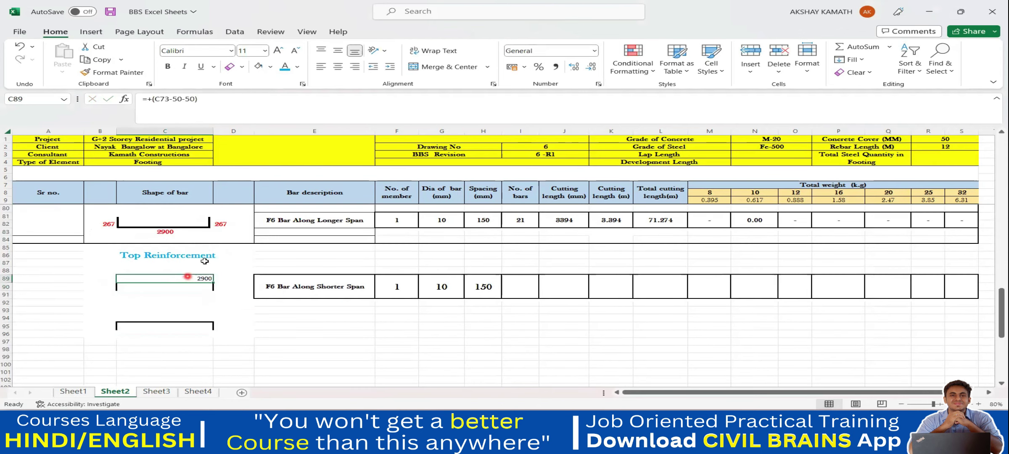
pyautogui.click(338, 67)
pyautogui.click(170, 68)
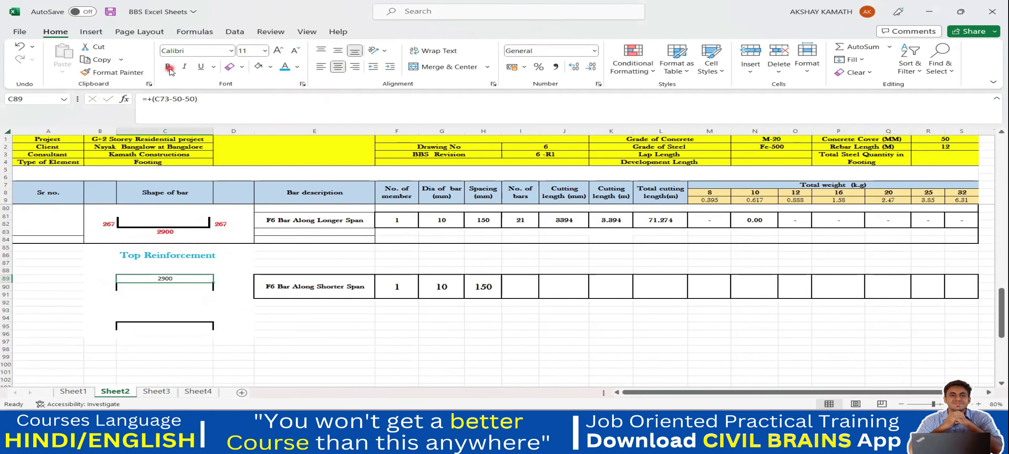
pyautogui.click(297, 66)
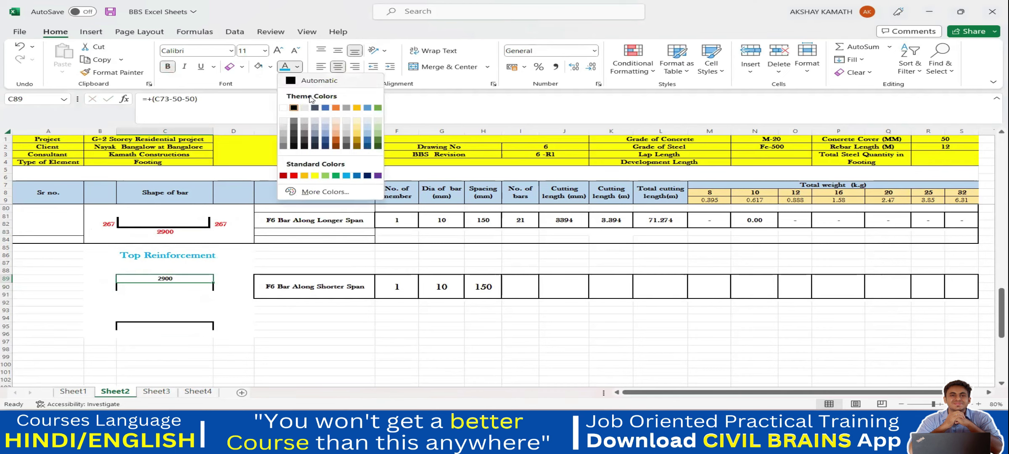
pyautogui.click(293, 175)
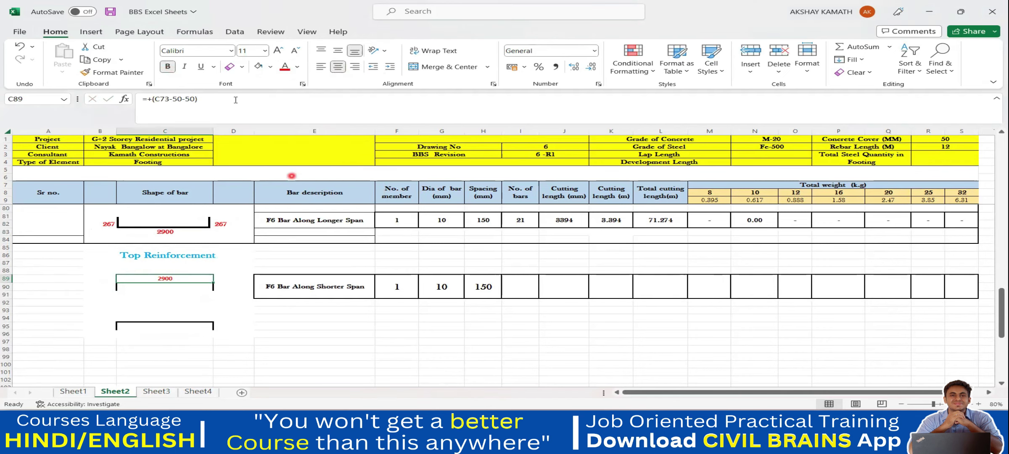
pyautogui.click(230, 50)
pyautogui.scroll(-10, 238, 175)
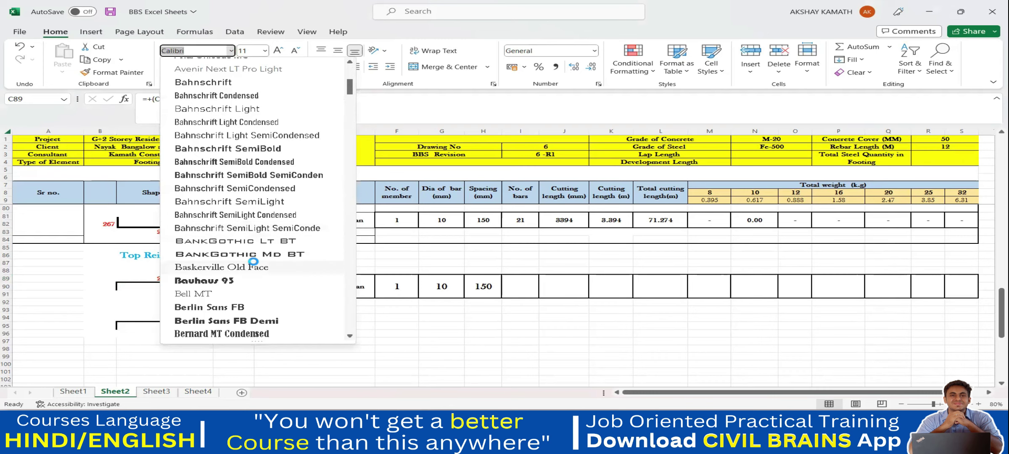
pyautogui.click(254, 264)
# - Enter a formula in B90 that takes the top bar's first hook length from B77
pyautogui.click(101, 288)
pyautogui.scroll(1, 189, 307)
pyautogui.scroll(1, 220, 324)
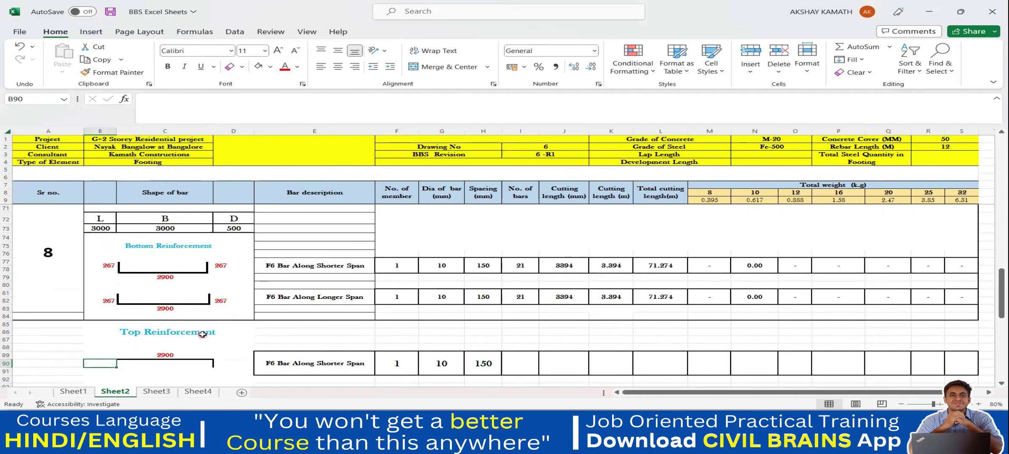
pyautogui.click(111, 334)
pyautogui.write('+')
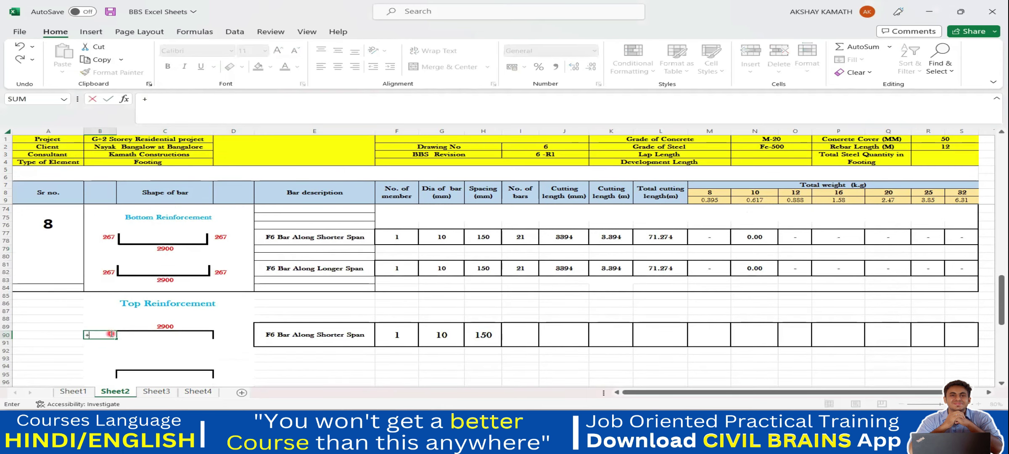
pyautogui.click(113, 239)
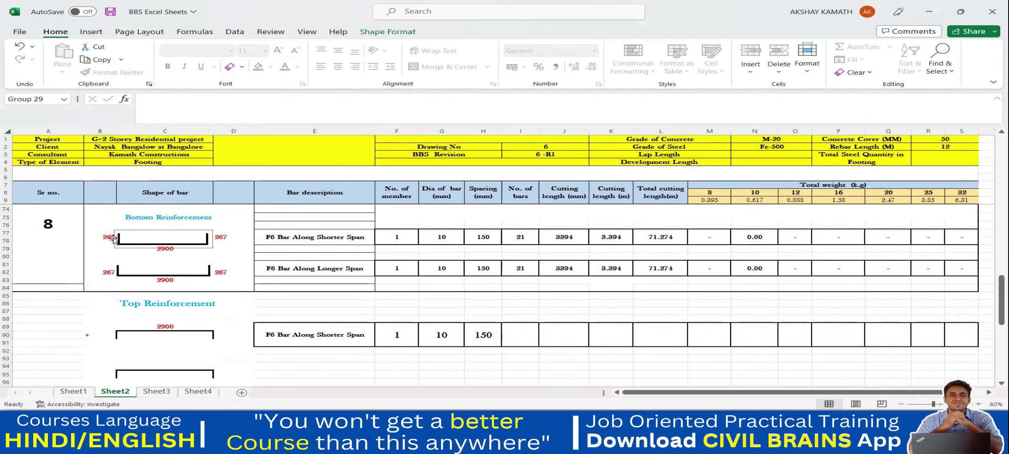
pyautogui.click(106, 238)
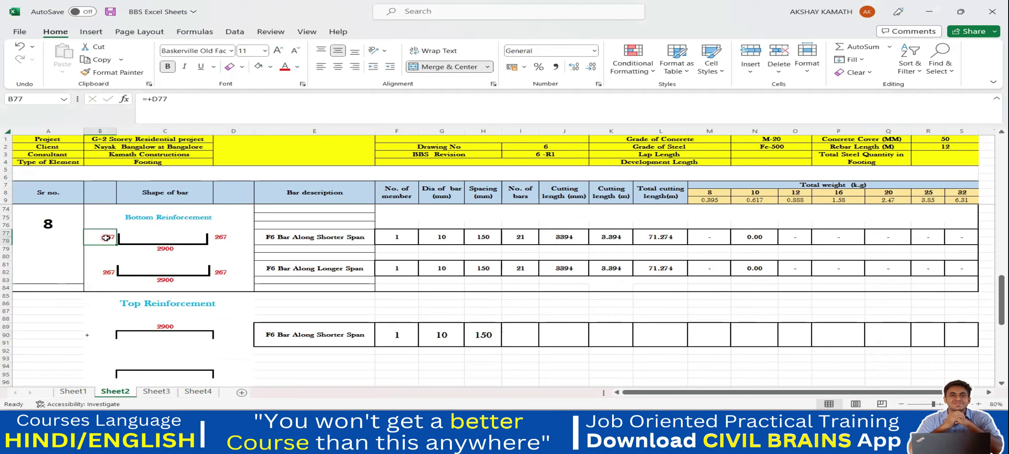
pyautogui.doubleClick(101, 336)
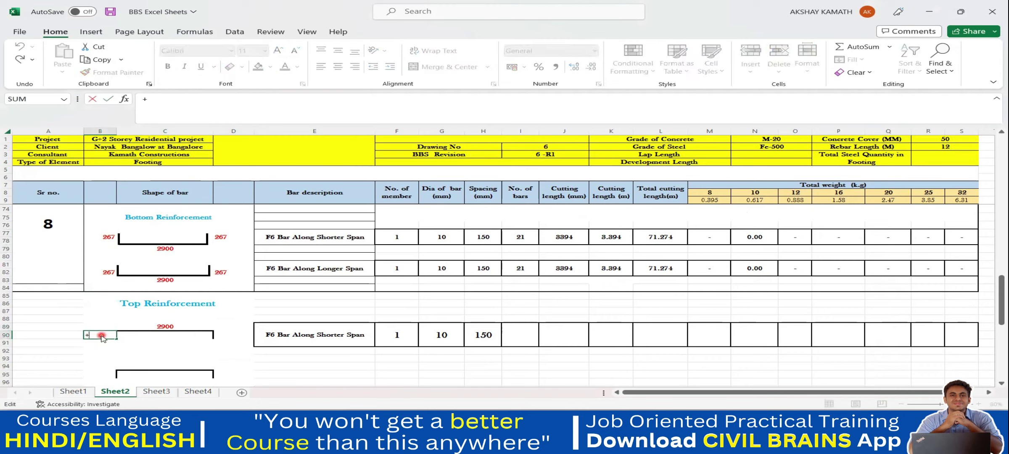
pyautogui.click(104, 238)
pyautogui.press('Return')
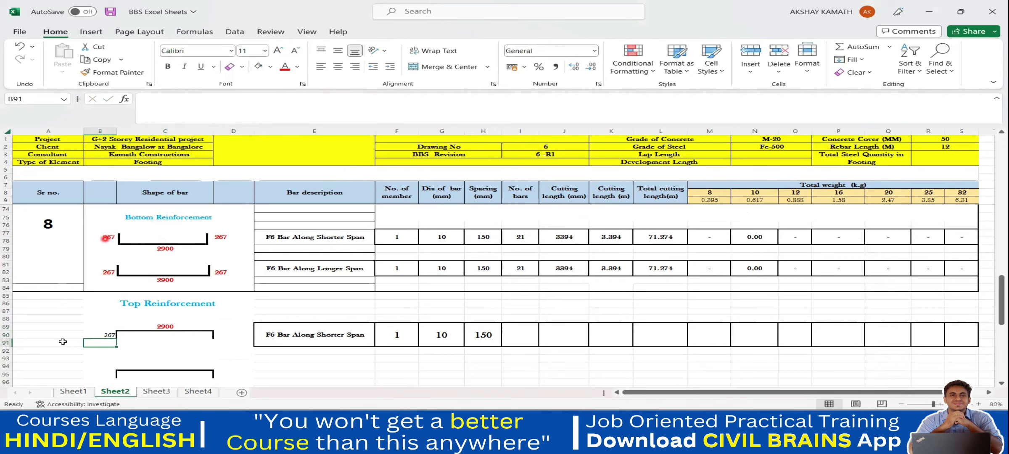
# - Enter a formula in D90 that takes the top bar's opposite hook length from B90
pyautogui.click(222, 335)
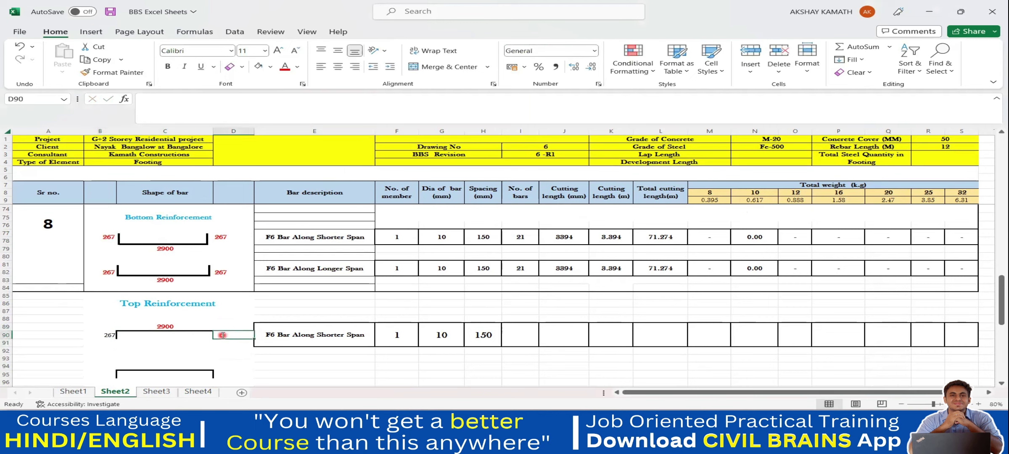
pyautogui.write('+')
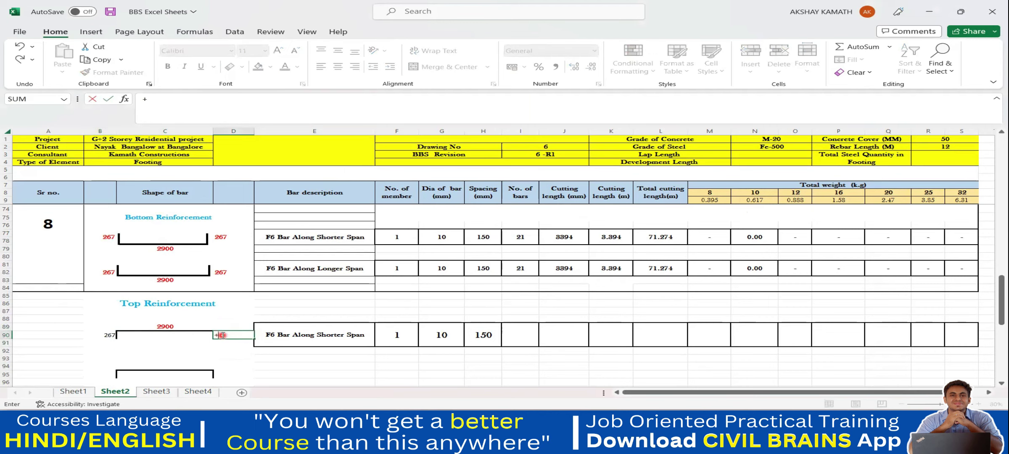
pyautogui.click(104, 336)
pyautogui.press('Return')
# - Left-align D90 and make the hook lengths in B90 and D90 red and bold
pyautogui.click(105, 335)
pyautogui.click(256, 349)
pyautogui.click(247, 335)
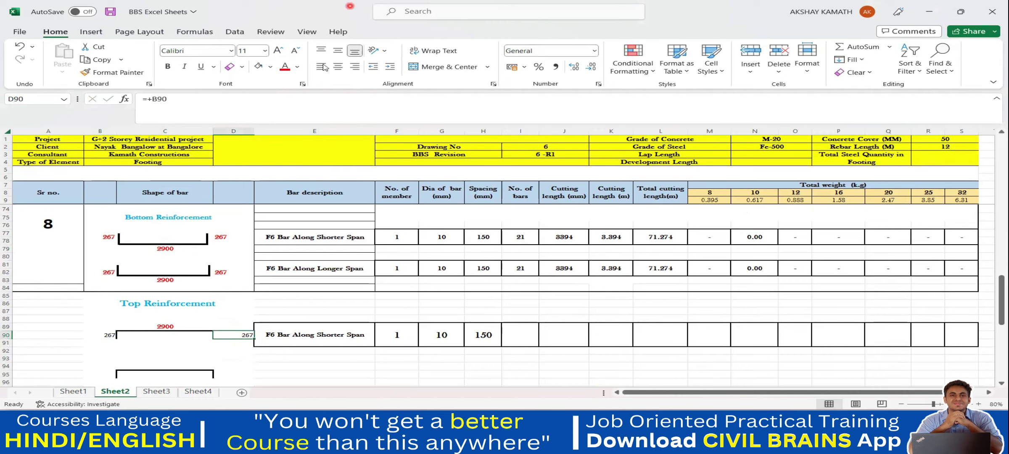
pyautogui.click(112, 337)
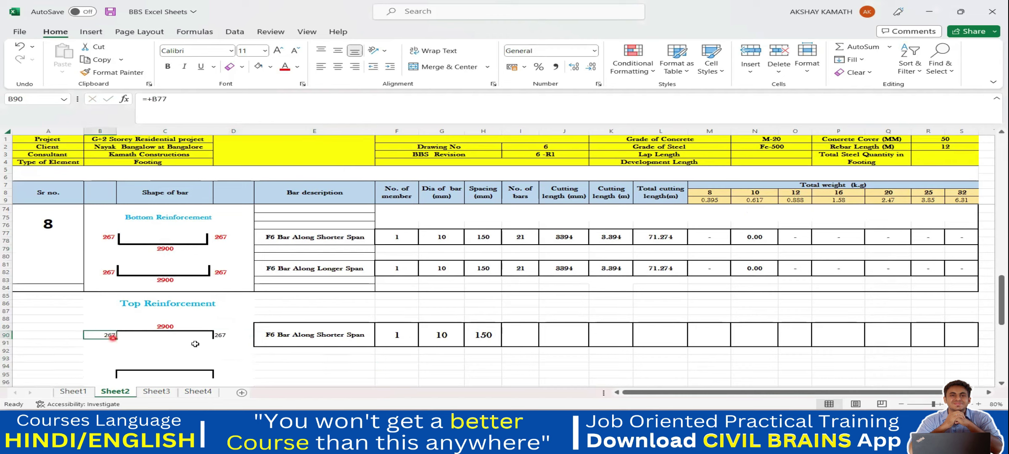
pyautogui.keyDown('ctrl'); pyautogui.click(230, 337); pyautogui.keyUp('ctrl')
pyautogui.click(290, 70)
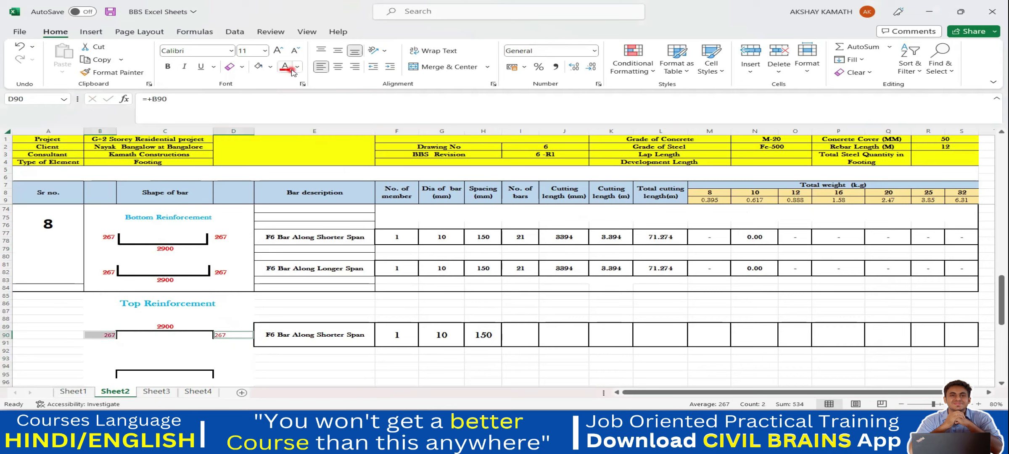
pyautogui.click(168, 66)
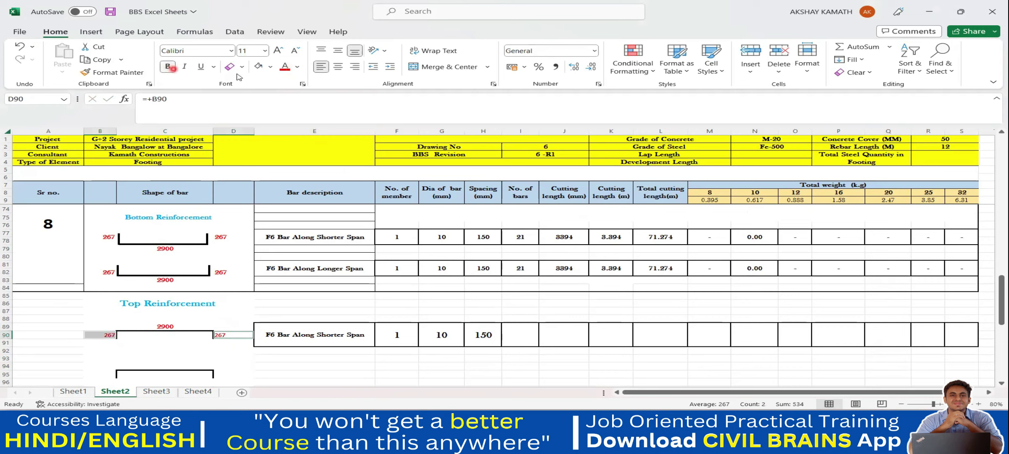
pyautogui.click(232, 50)
pyautogui.scroll(-8, 223, 192)
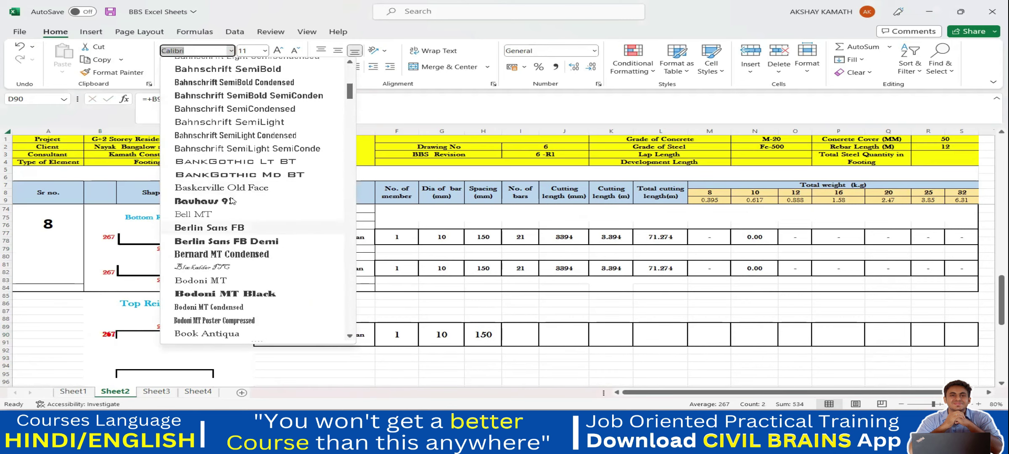
pyautogui.press('Escape')
pyautogui.click(332, 373)
# - Begin the number-of-bars formula in I89 with +ROUNDUP((B73-50-50)/150 for the F6 shorter-span top bar
pyautogui.scroll(-2, 327, 361)
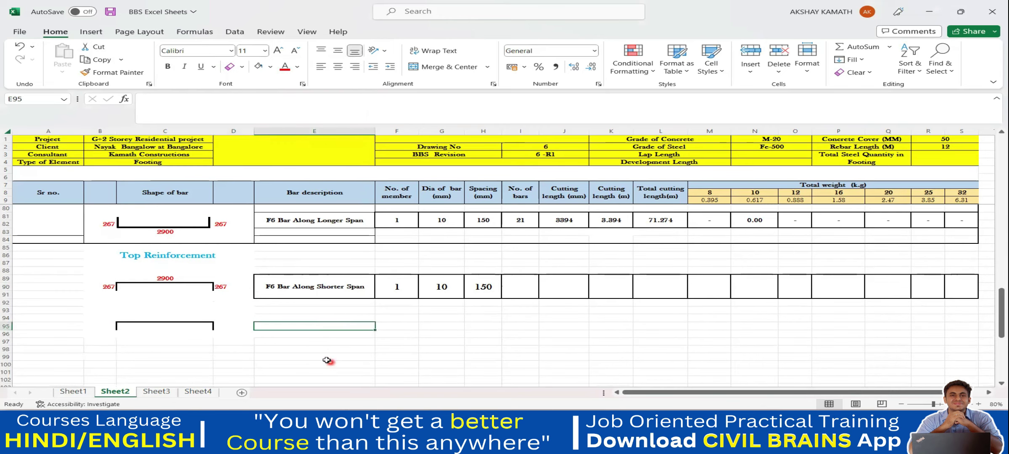
pyautogui.click(527, 290)
pyautogui.write('+')
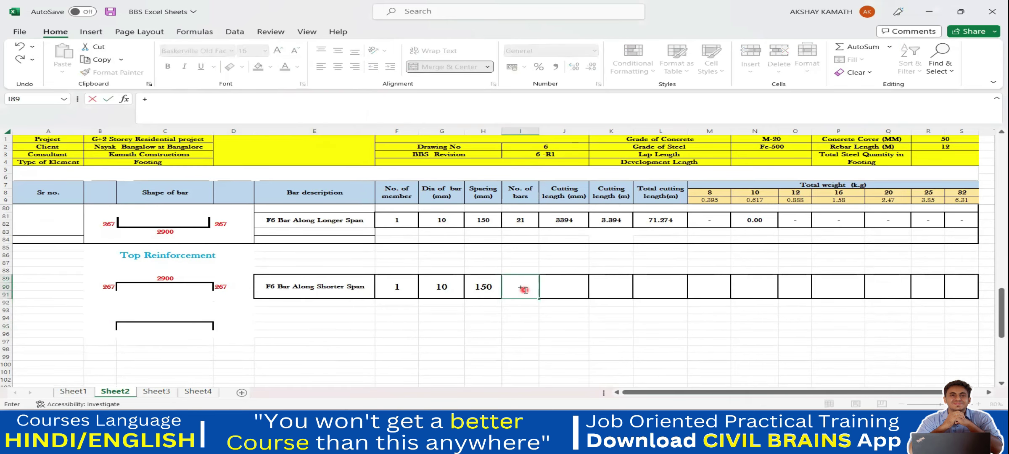
pyautogui.write('ROUNDUP')
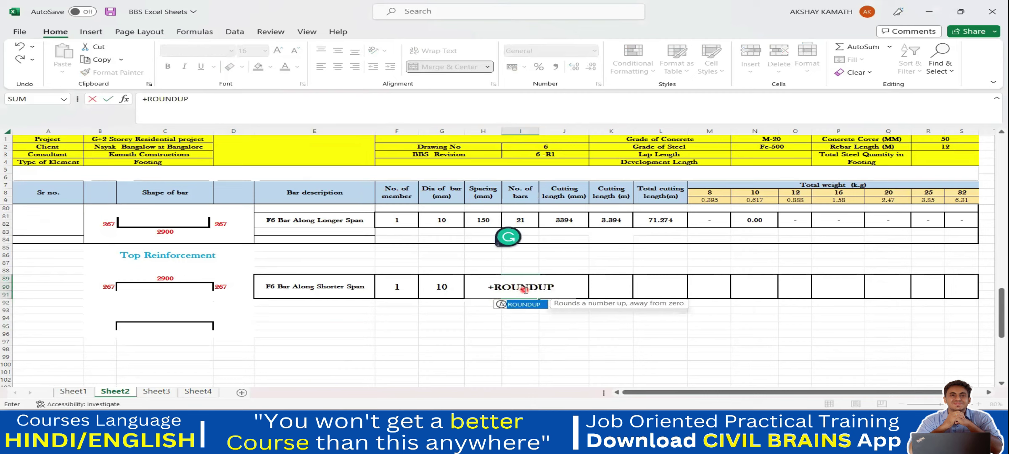
pyautogui.write('(')
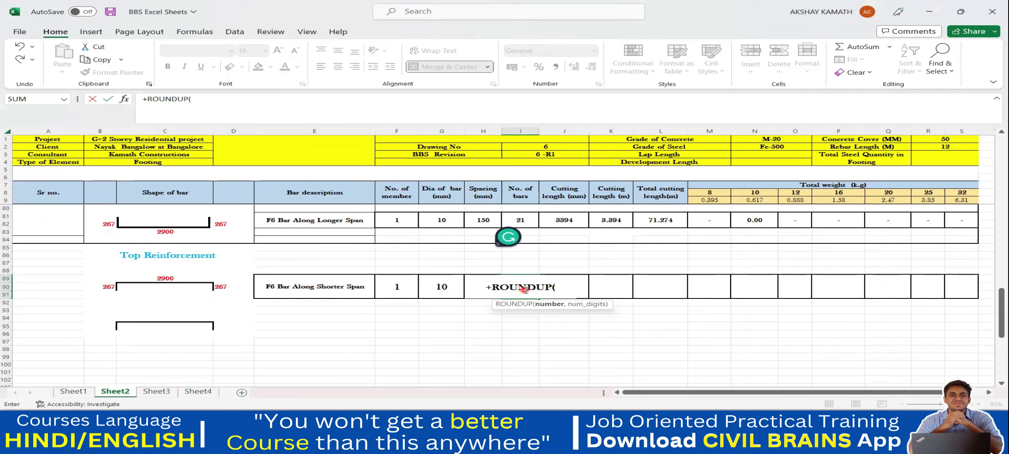
pyautogui.write('(')
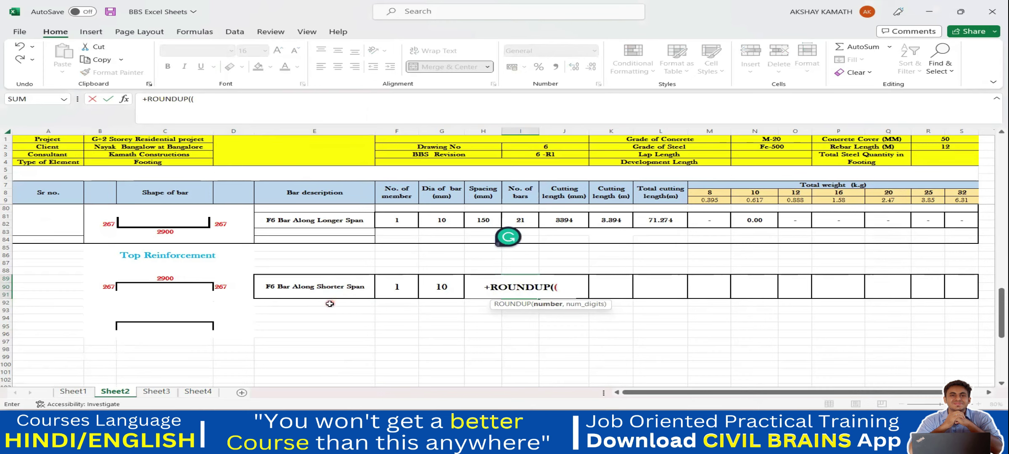
pyautogui.scroll(3, 253, 278)
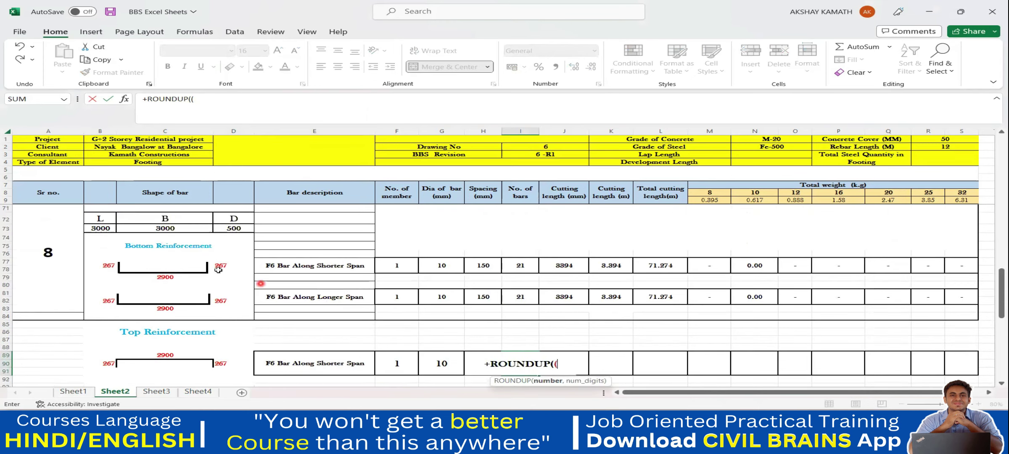
pyautogui.click(109, 228)
pyautogui.write('-50-50)/150')
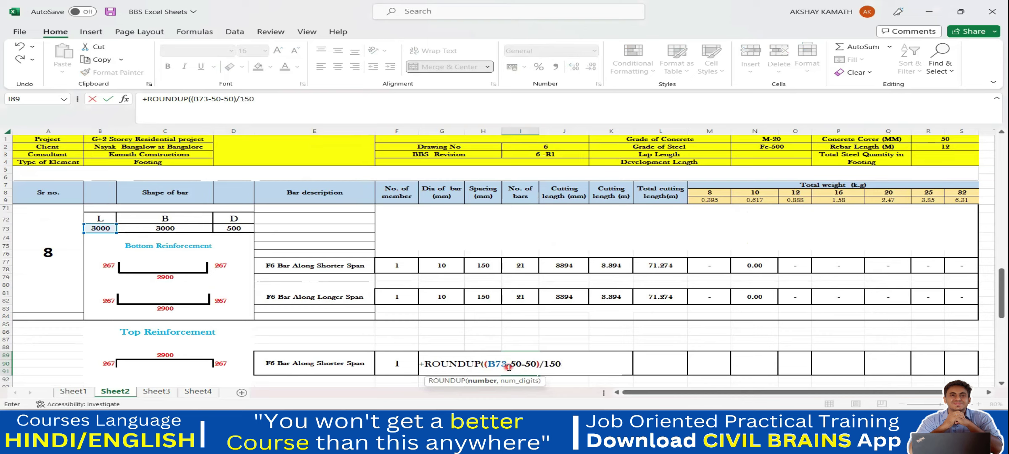
# - Enclose 150 in parentheses, append +1,0 with the closing parenthesis, and commit the ROUNDUP formula in I89
pyautogui.click(241, 100)
pyautogui.write('(')
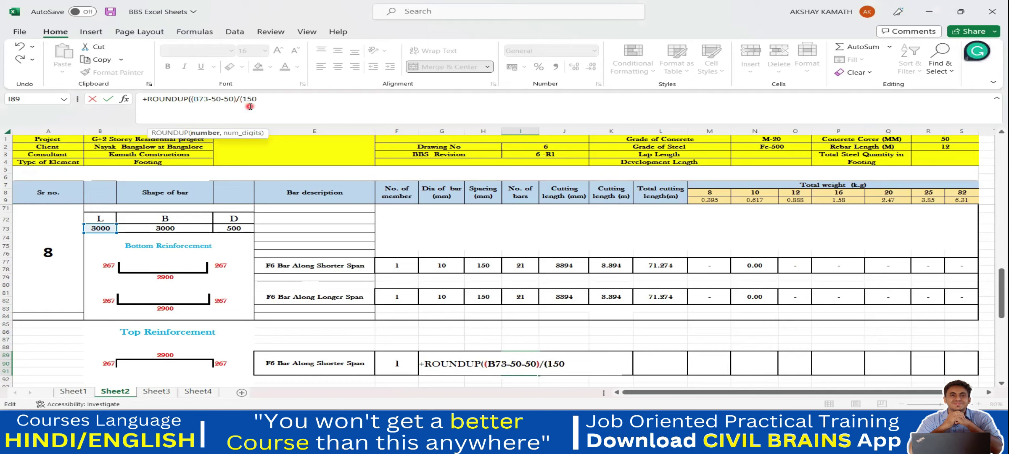
pyautogui.click(276, 97)
pyautogui.write(')+1,0')
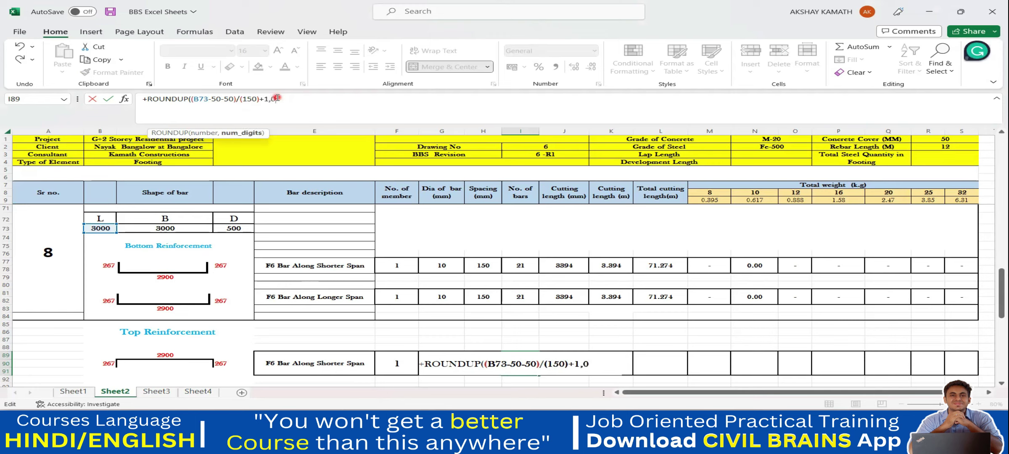
pyautogui.write(')')
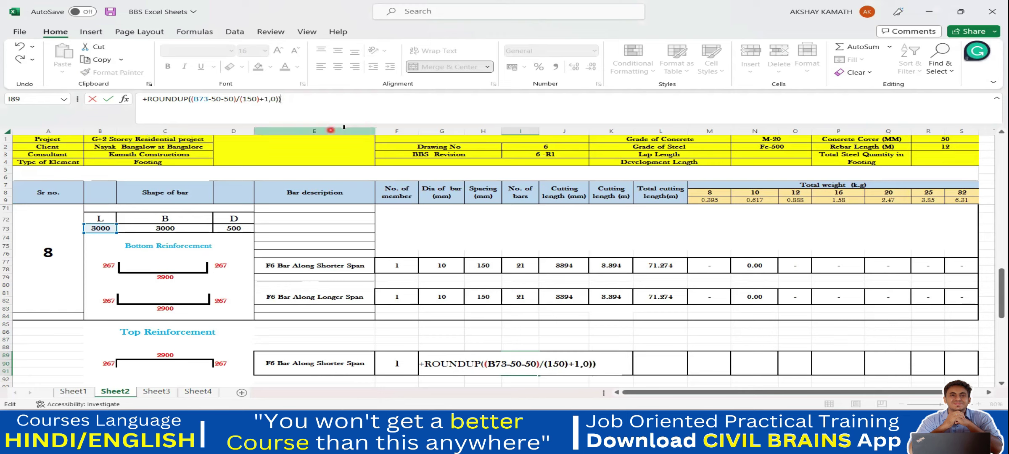
pyautogui.press('Return')
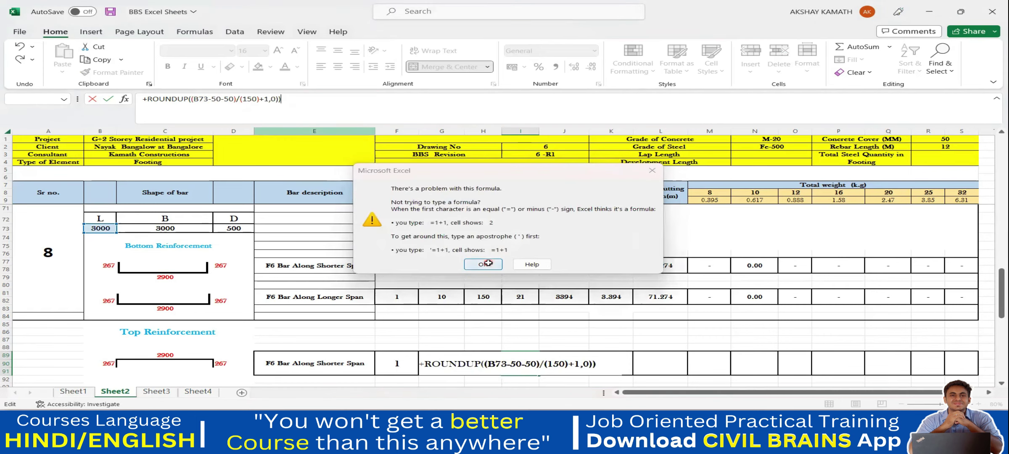
pyautogui.click(482, 260)
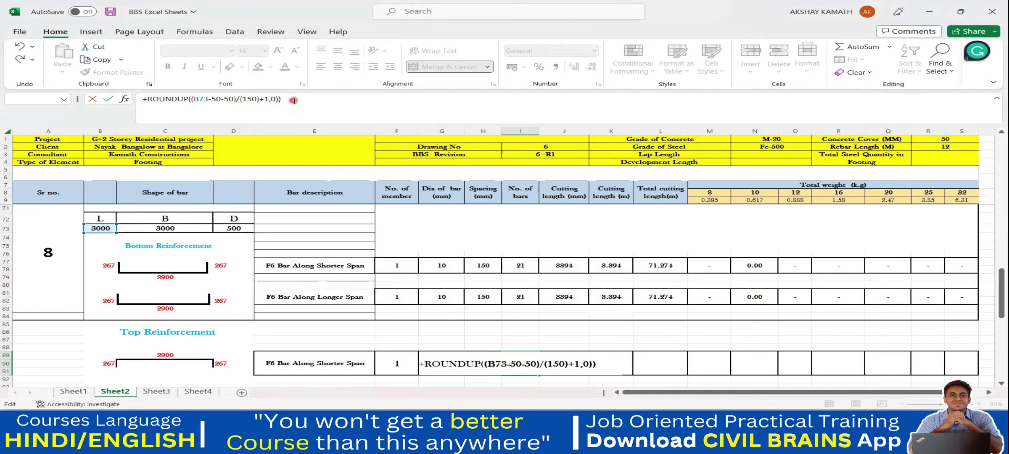
pyautogui.press('Return')
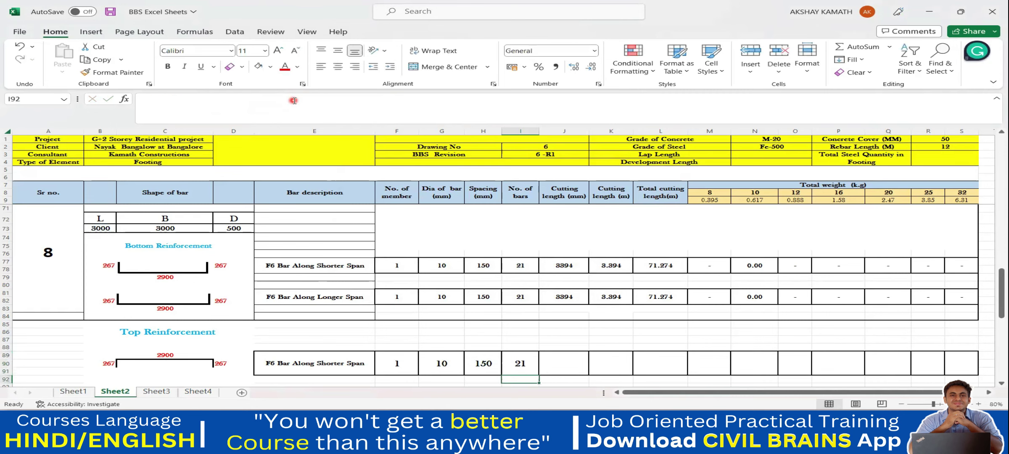
# - Try to append an extra closing parenthesis to the number-of-bars ROUNDUP formula in I89
pyautogui.click(513, 357)
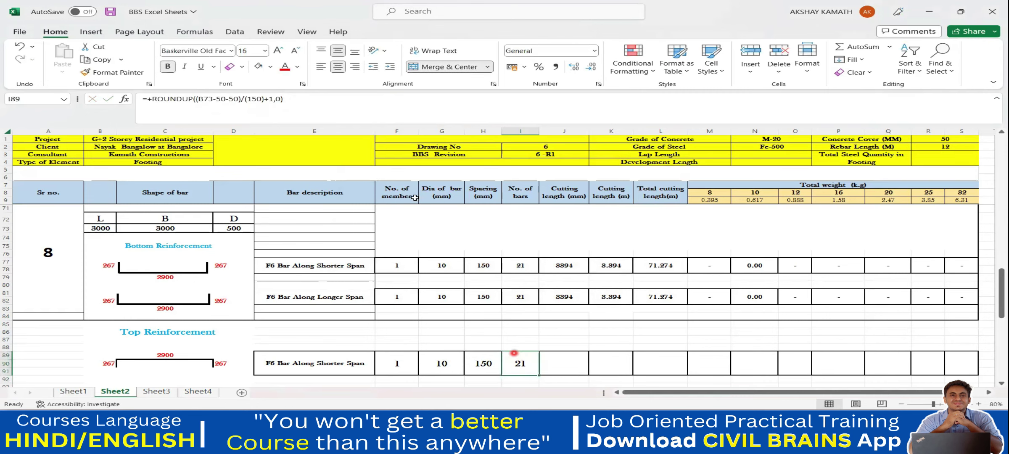
pyautogui.click(288, 100)
pyautogui.write(')')
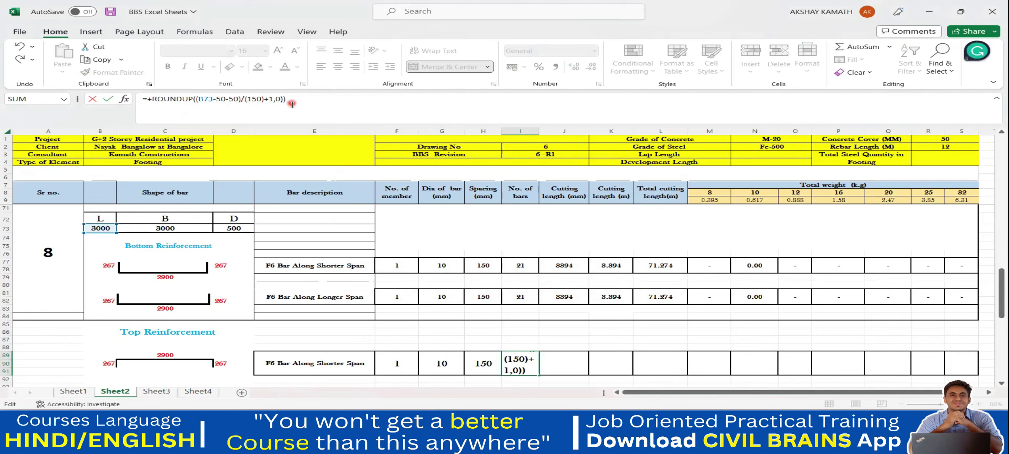
pyautogui.press('Return')
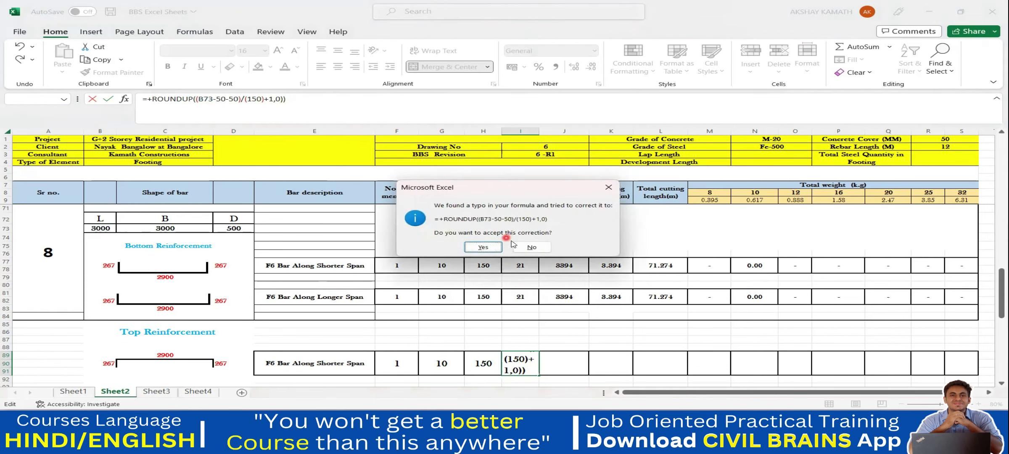
pyautogui.click(608, 187)
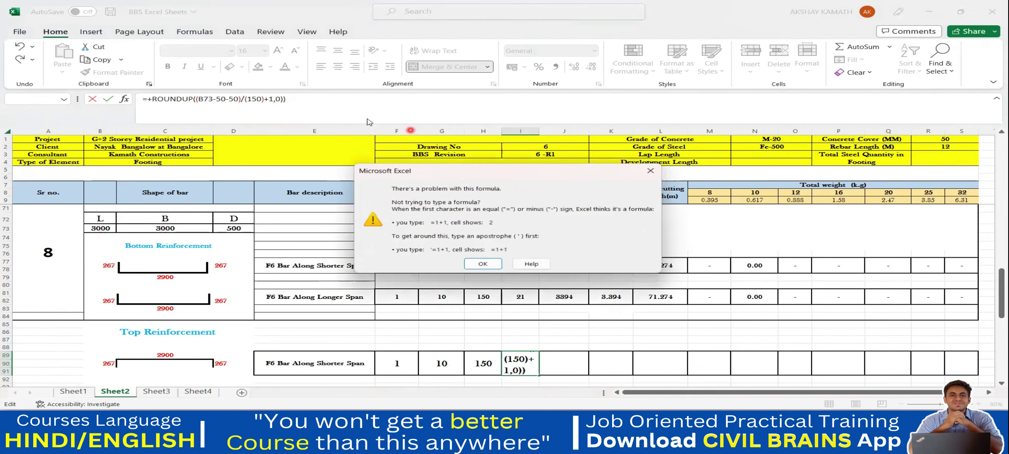
pyautogui.click(484, 264)
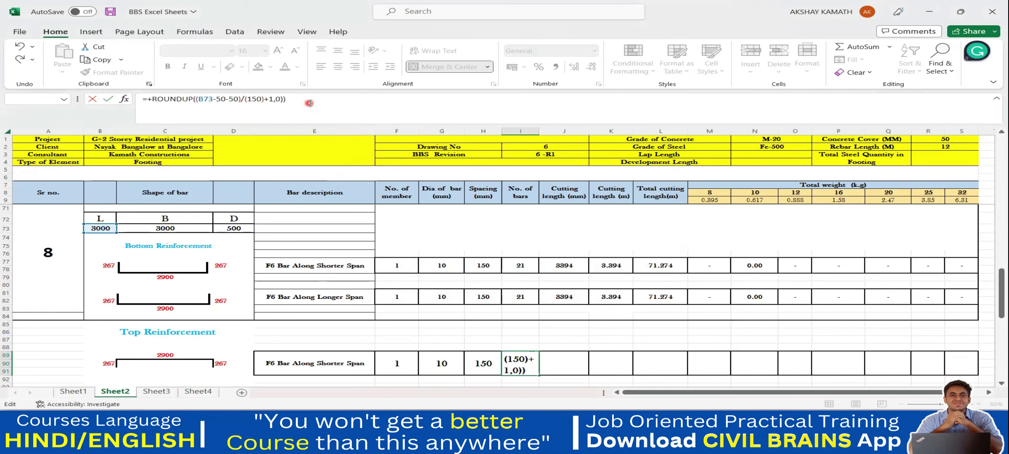
pyautogui.press('Return')
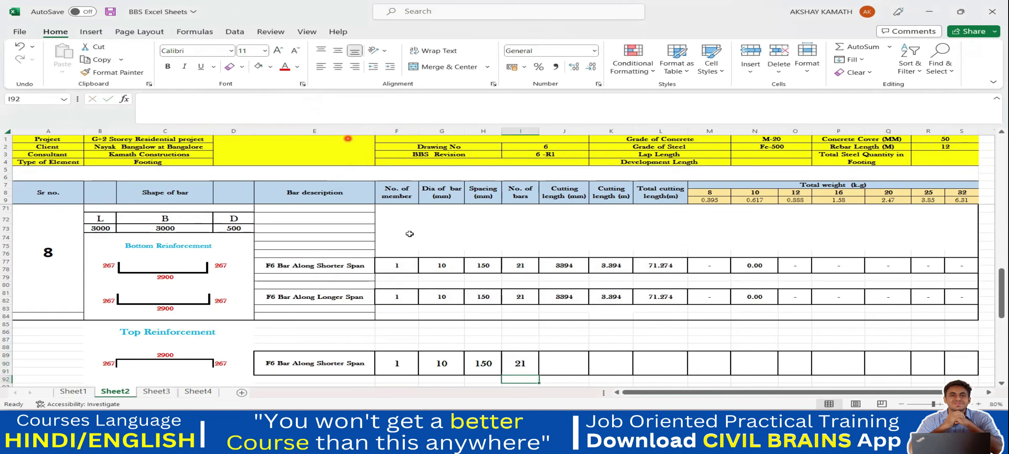
# - Enter the top bar's cutting length in millimetres in J89 with the formula +C89+D90+B90-(4*G89)
pyautogui.scroll(-2, 549, 334)
pyautogui.click(563, 323)
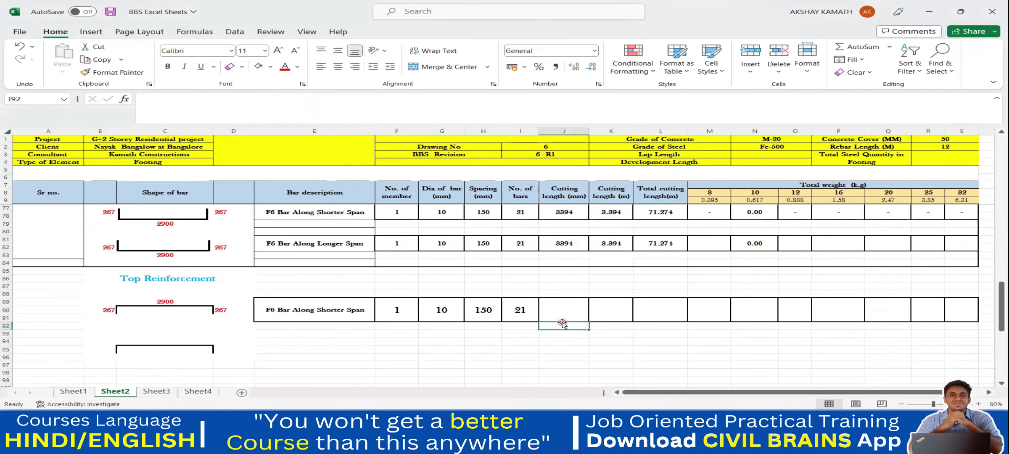
pyautogui.click(559, 310)
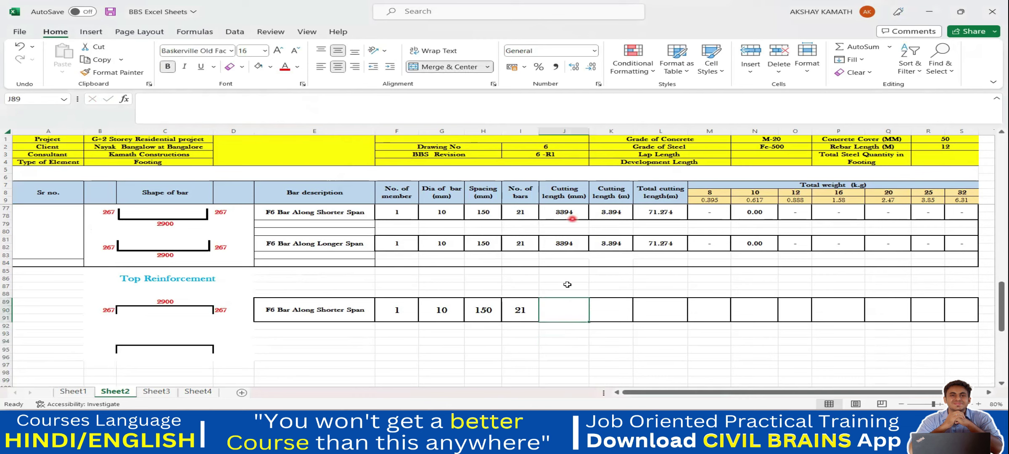
pyautogui.doubleClick(571, 310)
pyautogui.write('+')
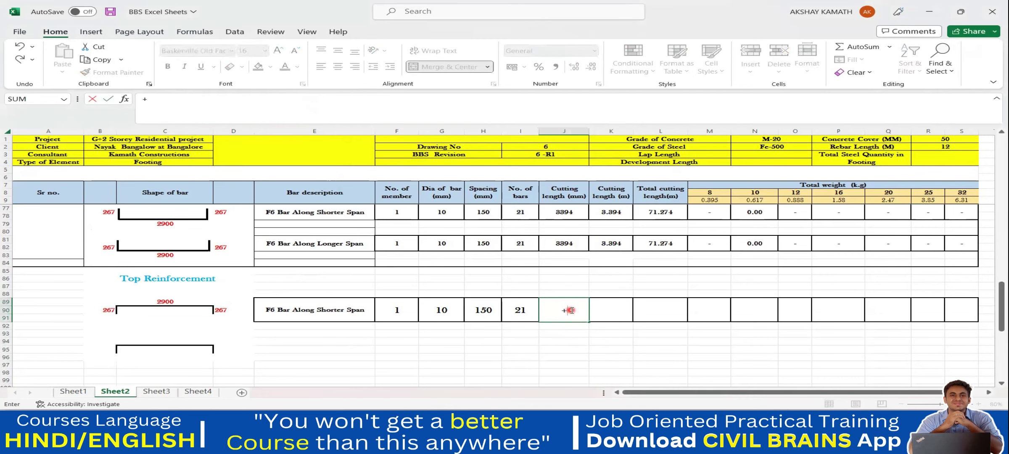
pyautogui.click(186, 301)
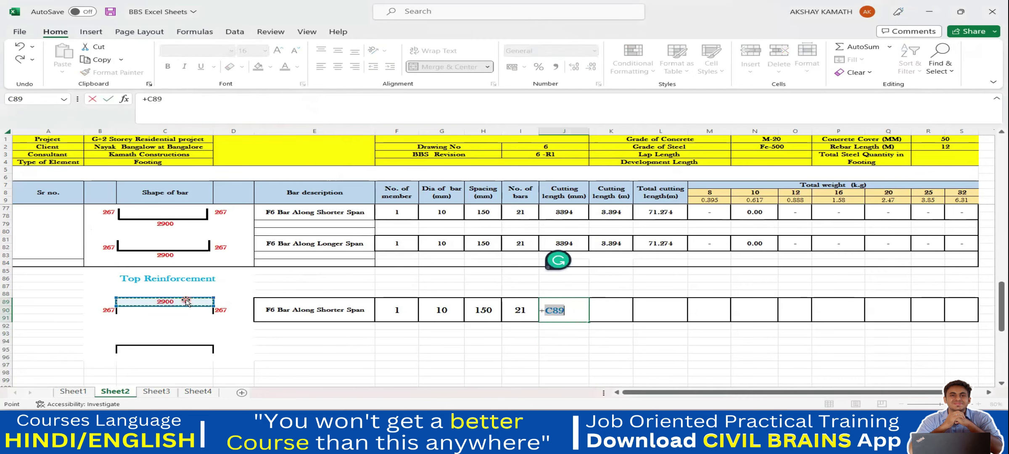
pyautogui.write('+')
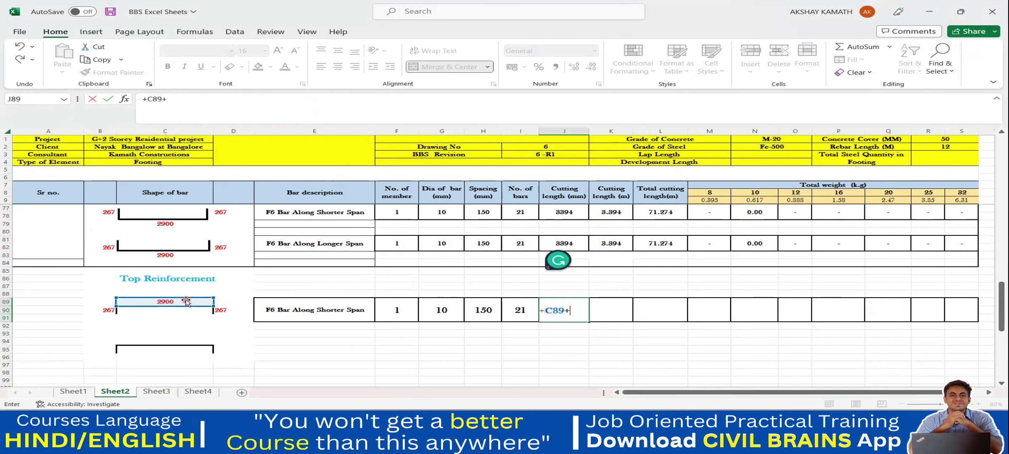
pyautogui.click(229, 312)
pyautogui.write('+')
pyautogui.click(110, 310)
pyautogui.write('-')
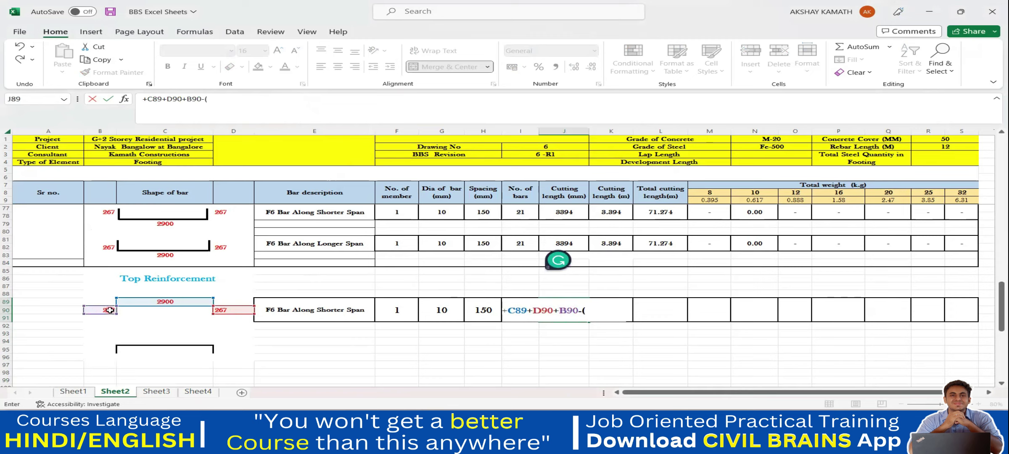
pyautogui.write('(4*')
pyautogui.click(449, 311)
pyautogui.write(')')
pyautogui.press('Return')
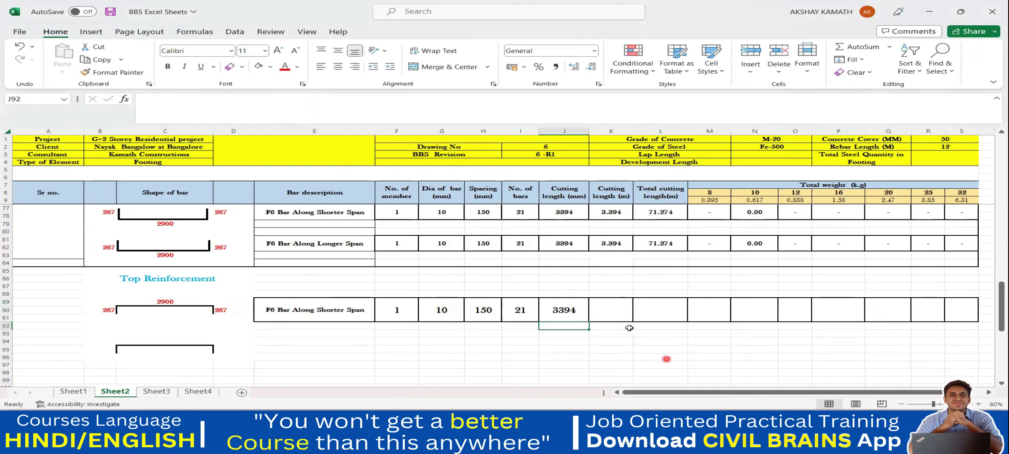
# - Convert the top bar's cutting length to metres in K89 with the formula +J89/1000
pyautogui.click(570, 308)
pyautogui.click(617, 306)
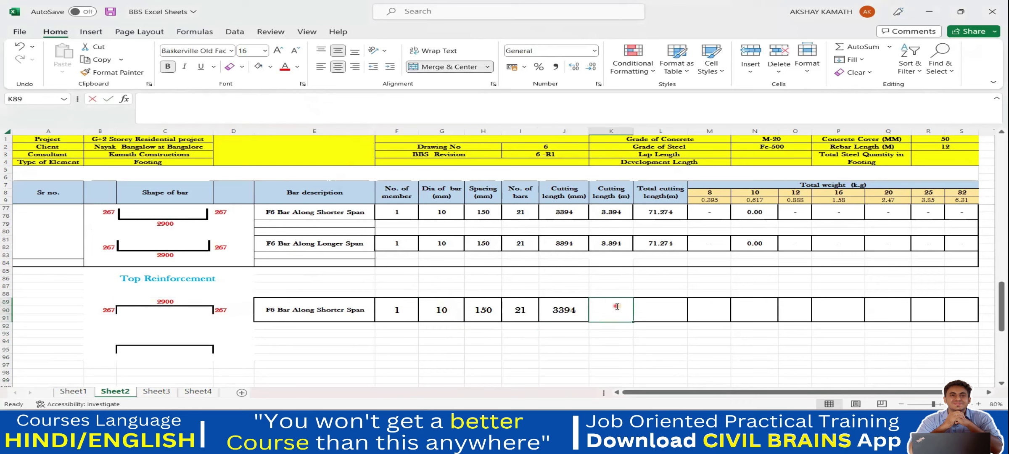
pyautogui.write('+')
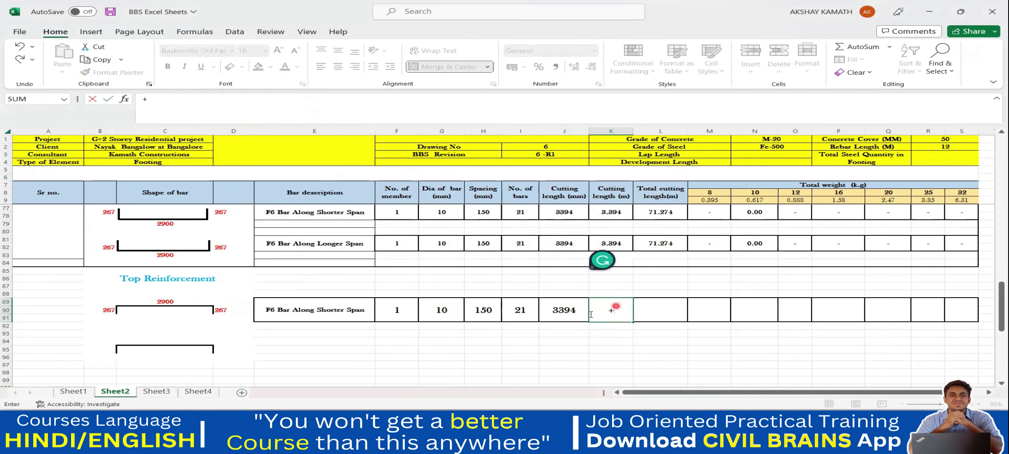
pyautogui.click(573, 309)
pyautogui.click(574, 309)
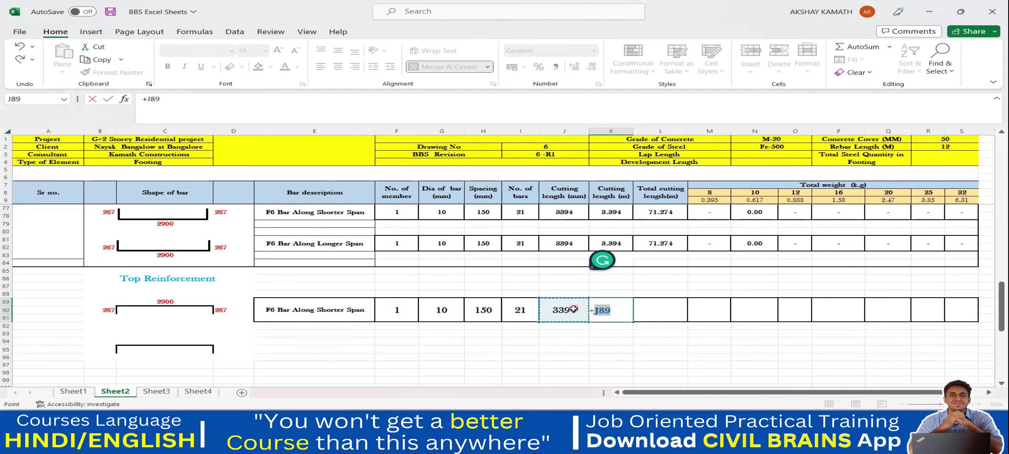
pyautogui.write('/1000')
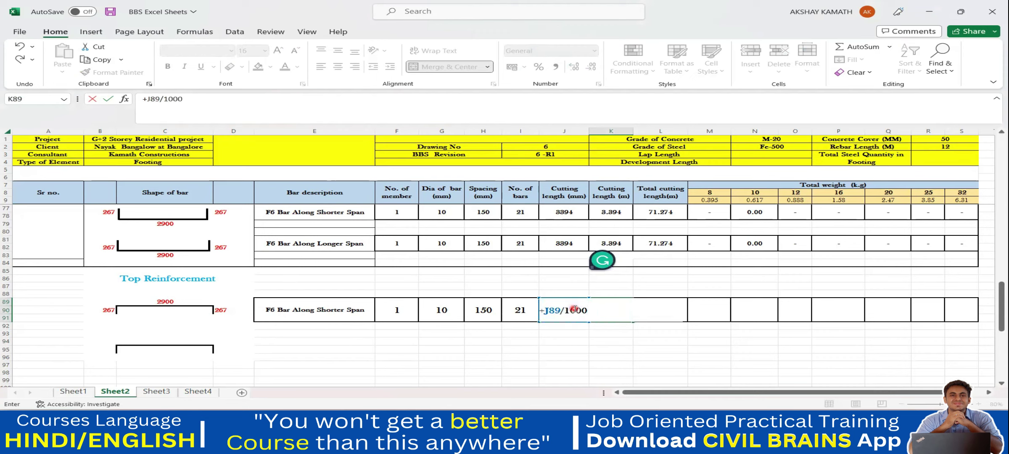
pyautogui.press('Return')
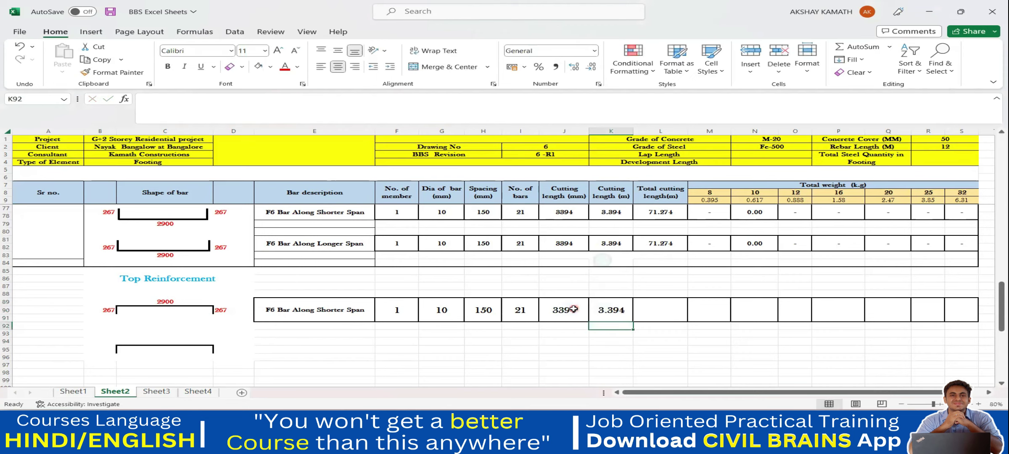
pyautogui.click(607, 313)
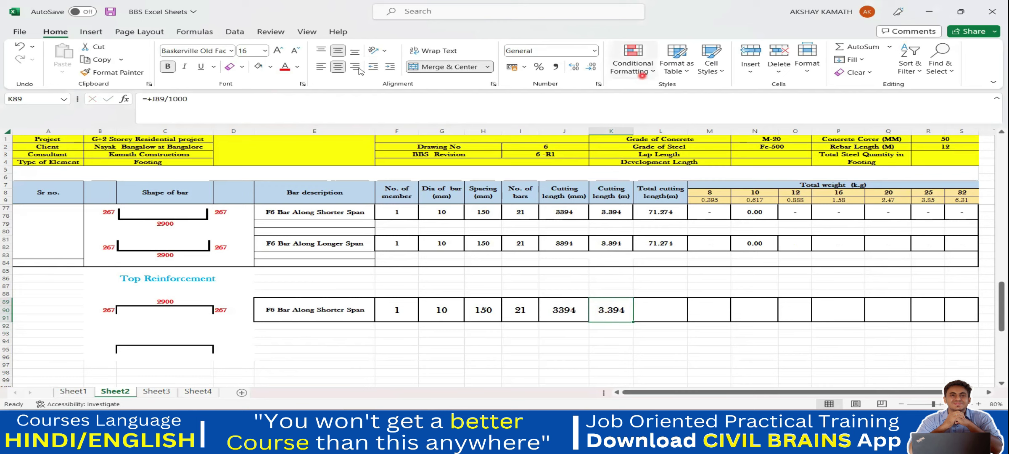
pyautogui.click(560, 13)
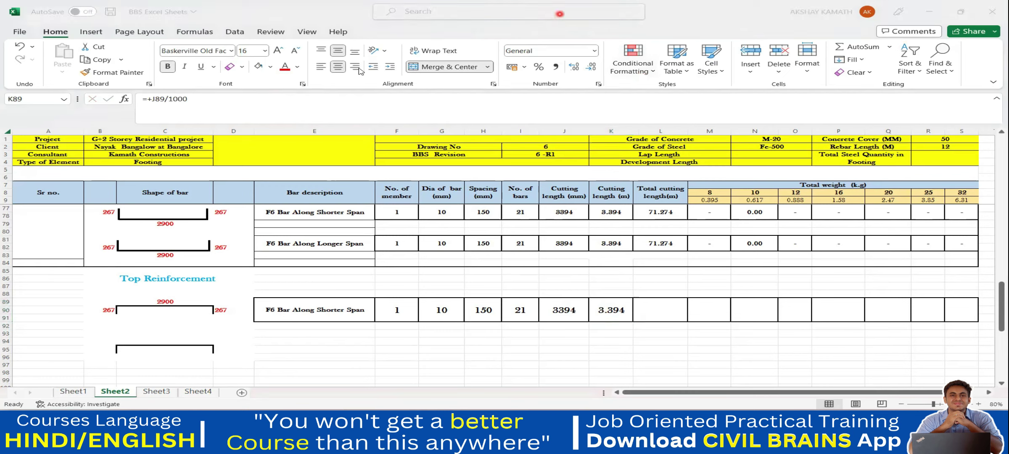
# - Calculate the top bar's total cutting length in L89 with the formula +K89*I89*F89
pyautogui.click(670, 311)
pyautogui.write('=')
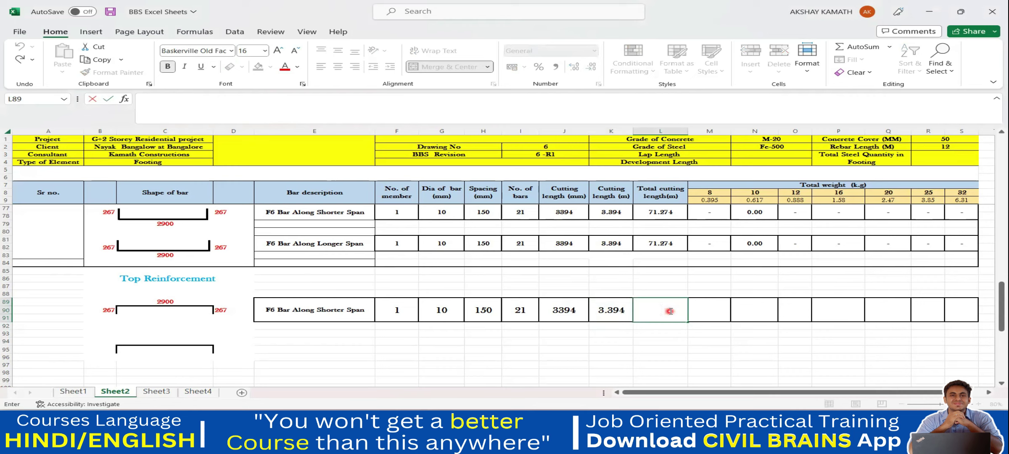
pyautogui.write('+')
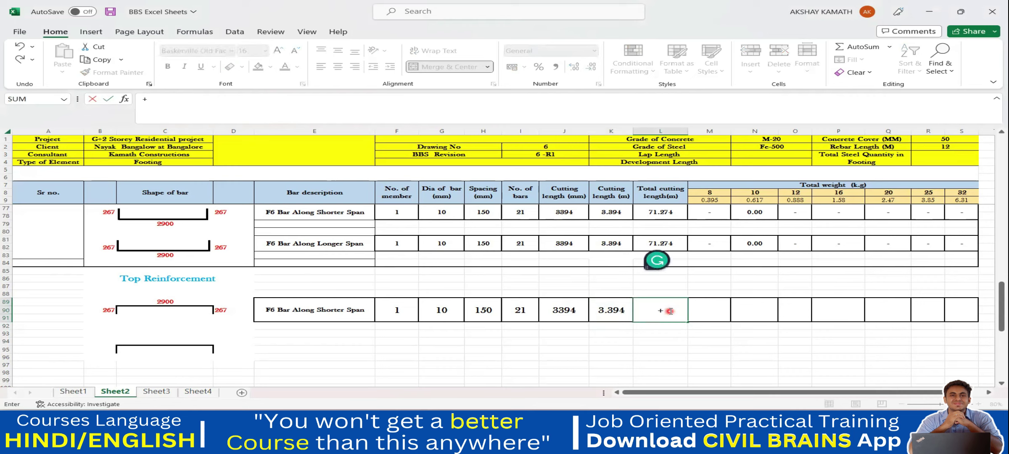
pyautogui.click(620, 309)
pyautogui.write('*')
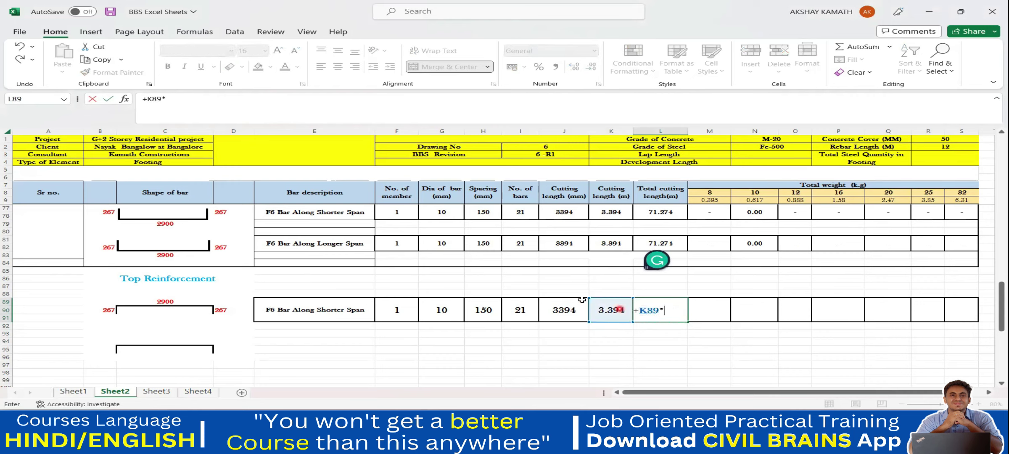
pyautogui.click(523, 310)
pyautogui.write('*')
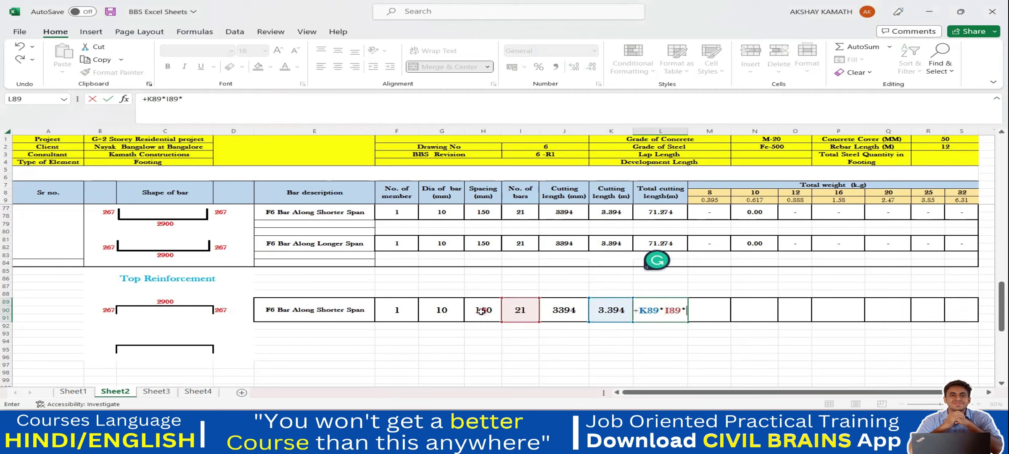
pyautogui.click(398, 311)
pyautogui.press('Return')
pyautogui.click(662, 311)
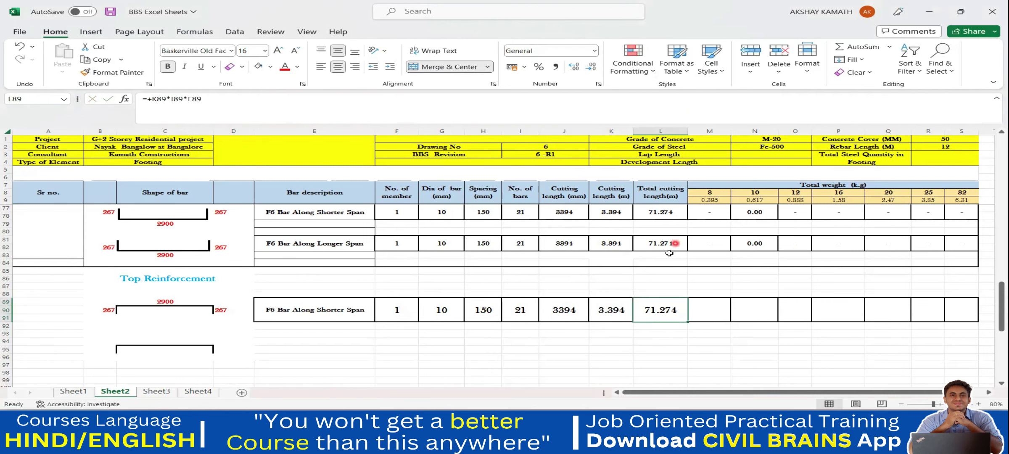
# - Check the weight entries of the F6 bars on Sheet3, then return to Sheet2
pyautogui.scroll(1, 513, 334)
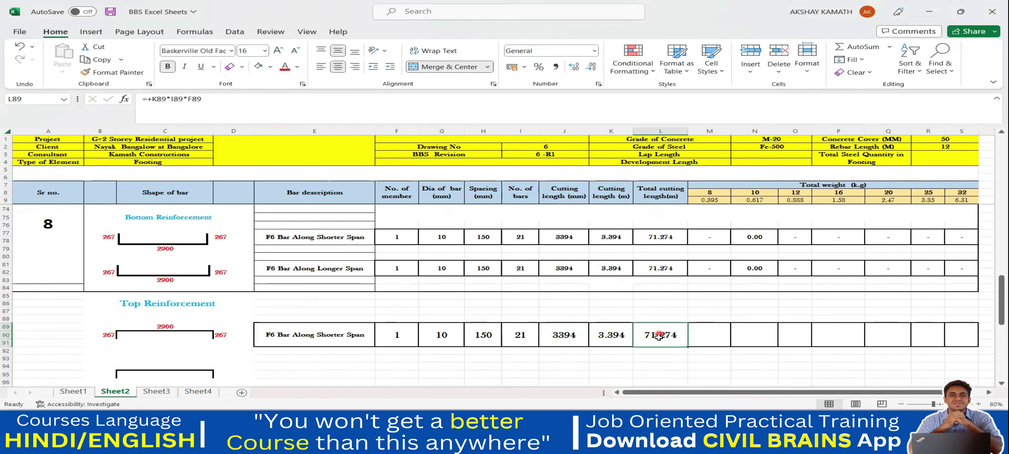
pyautogui.scroll(-1, 152, 257)
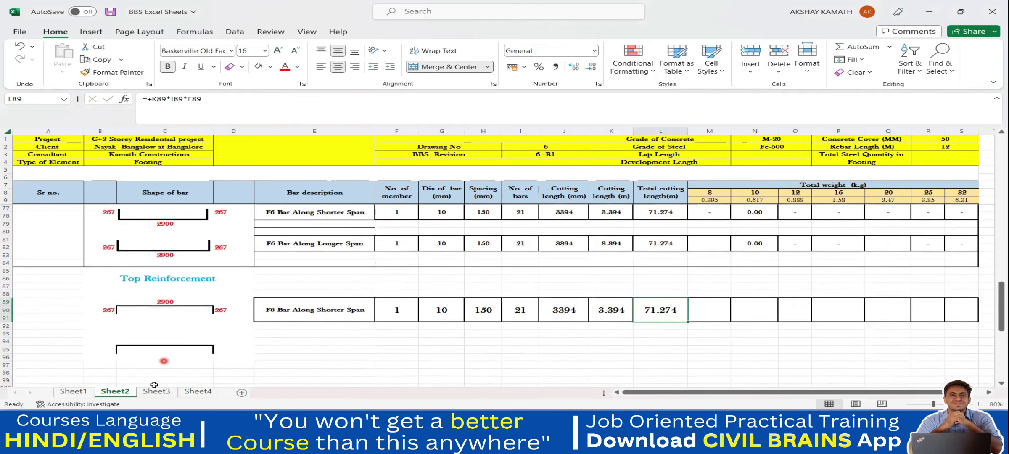
pyautogui.click(158, 392)
pyautogui.scroll(-1, 403, 338)
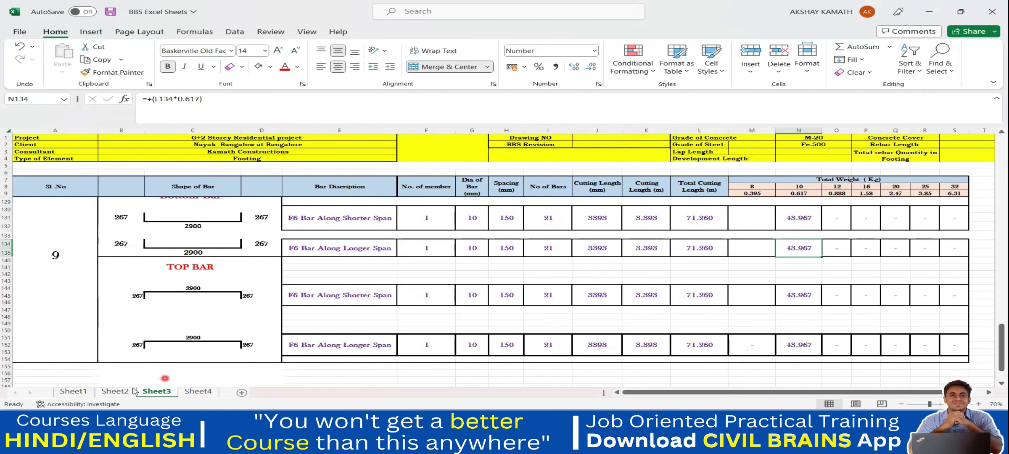
pyautogui.click(115, 392)
pyautogui.click(710, 350)
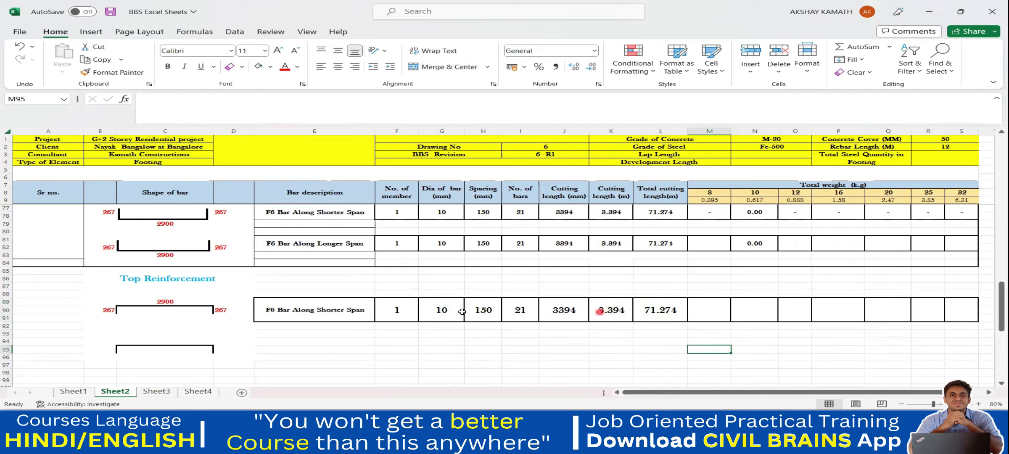
# - Calculate the top bar's 10 mm weight in N89 with the formula +L89*N9 and format it to two decimal places
pyautogui.click(760, 311)
pyautogui.write('+')
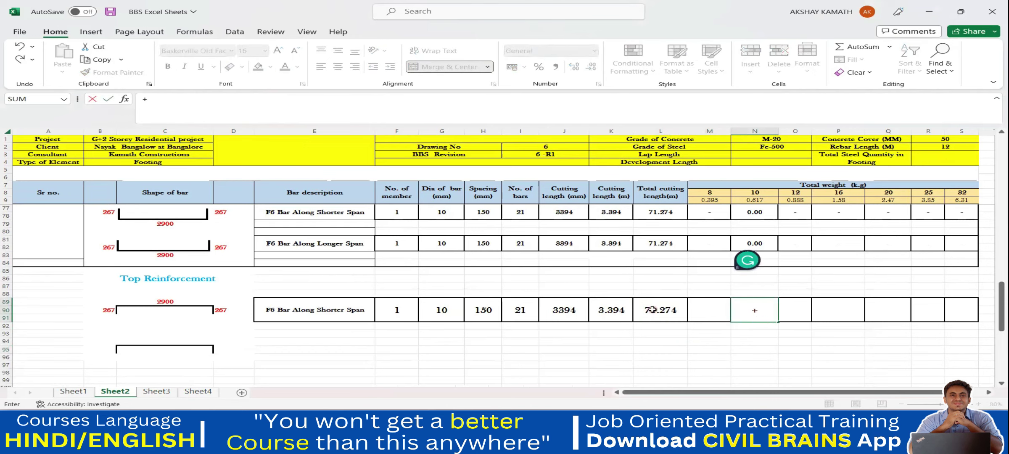
pyautogui.click(651, 310)
pyautogui.write('*')
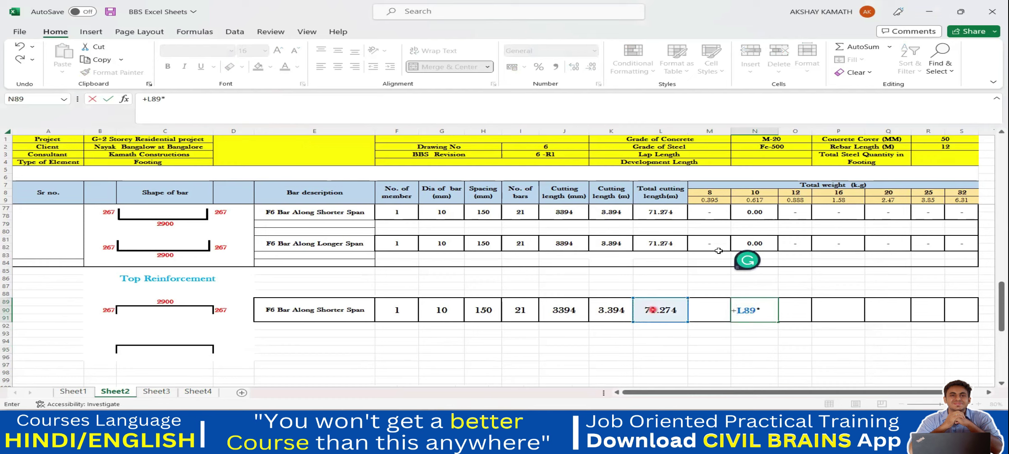
pyautogui.click(768, 201)
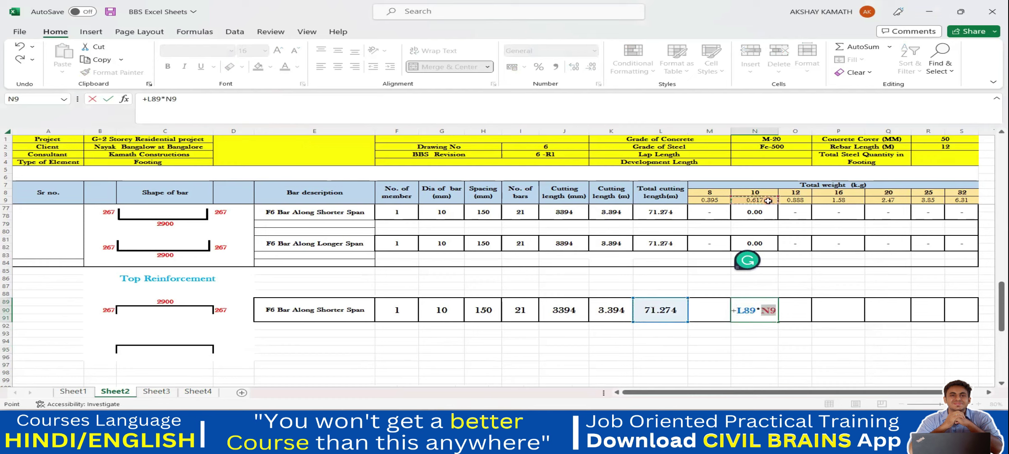
pyautogui.press('Return')
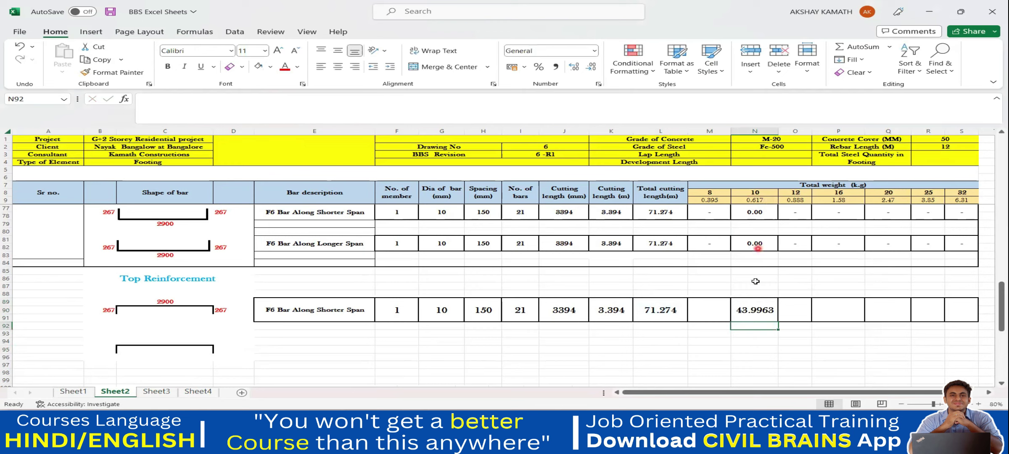
pyautogui.click(755, 310)
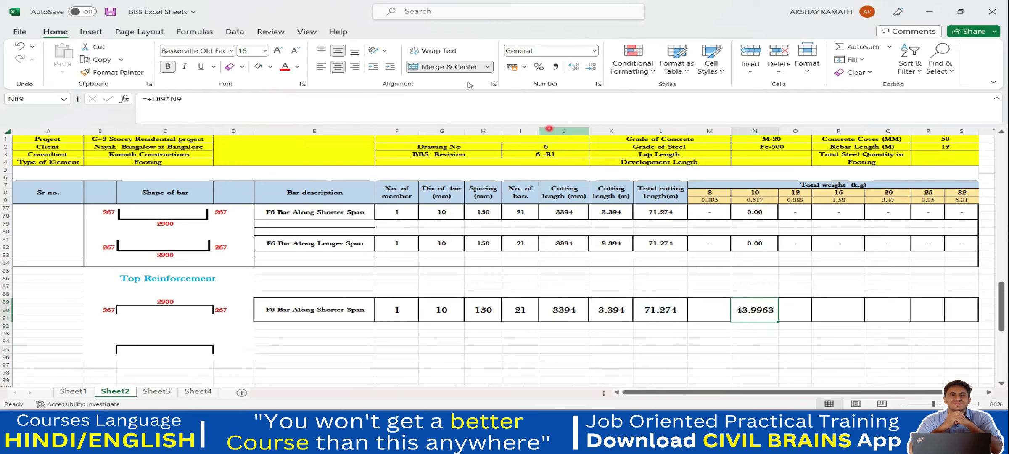
pyautogui.click(590, 67)
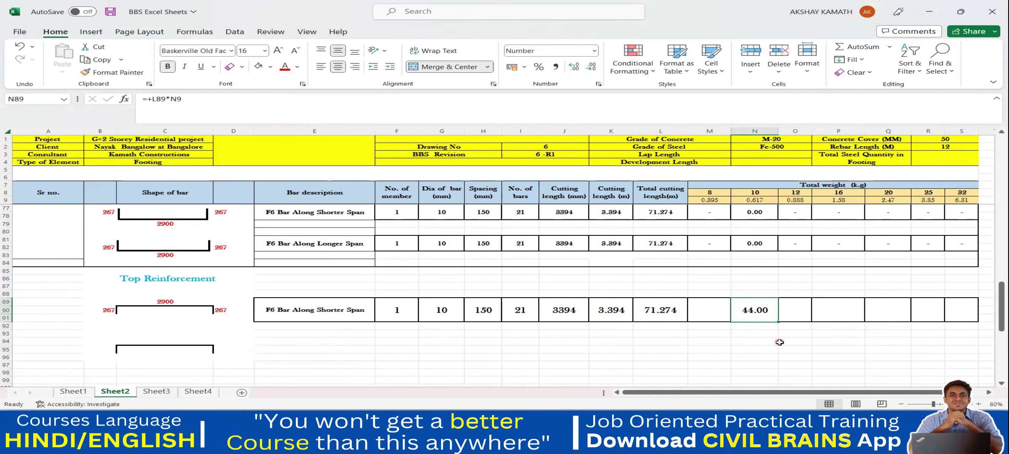
# - Check the weight entries of the F6 top bars on Sheet3, then return to Sheet2
pyautogui.click(780, 342)
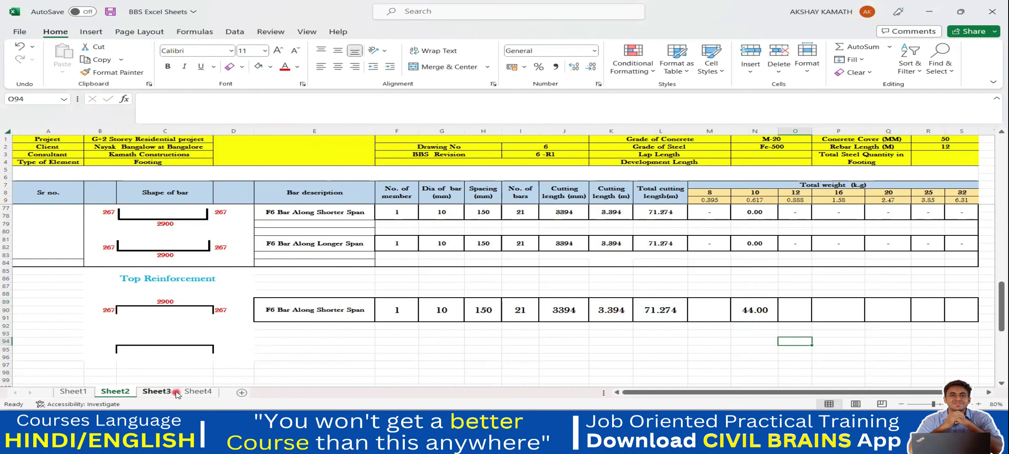
pyautogui.click(156, 391)
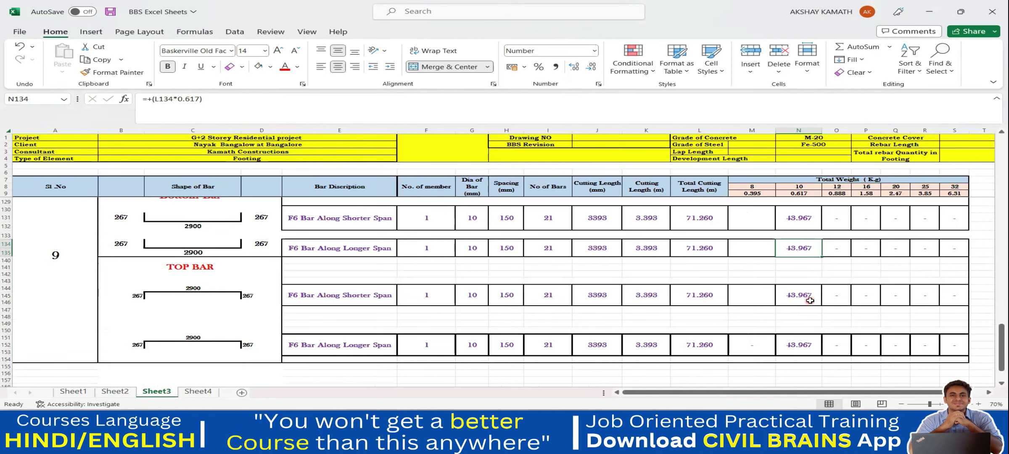
pyautogui.click(115, 392)
pyautogui.click(750, 351)
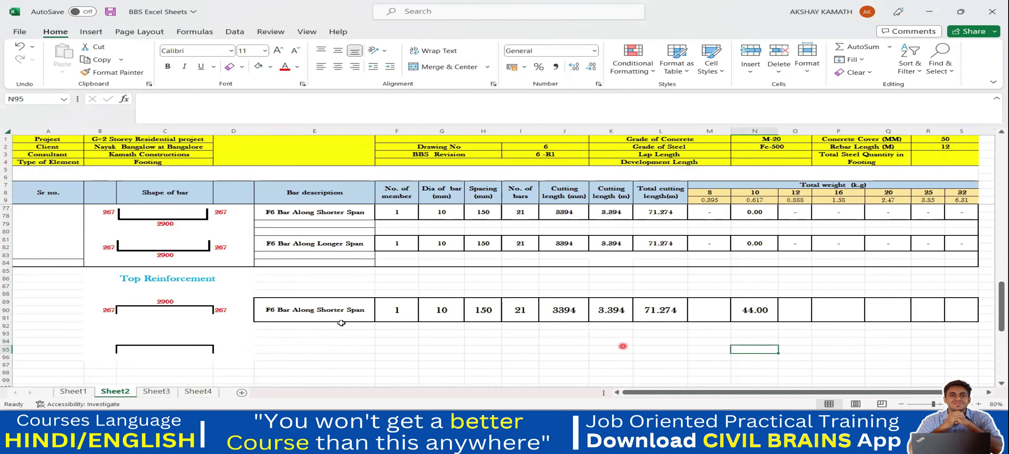
# - Enter a dash in the top bar's unused 8, 12, 16, 20, 25 and 32 mm weight cells in row 89
pyautogui.click(710, 313)
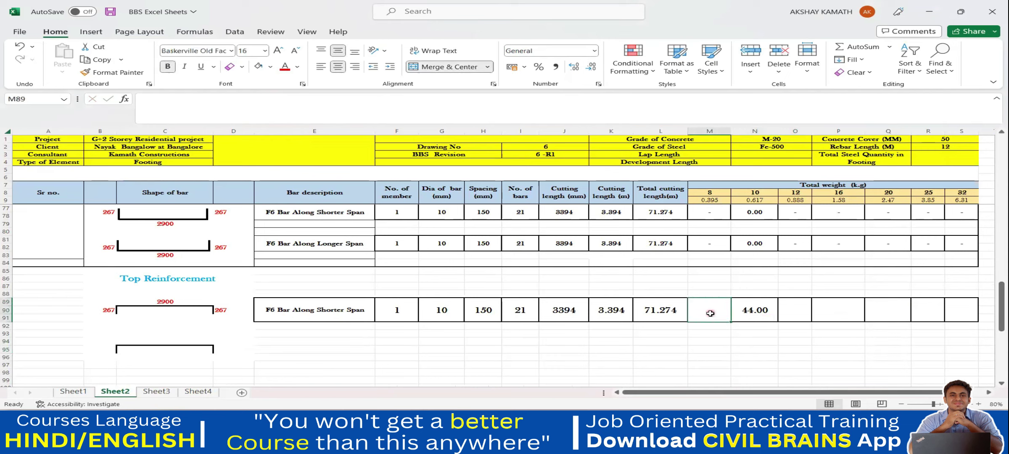
pyautogui.hotkey('ctrl', 'v')
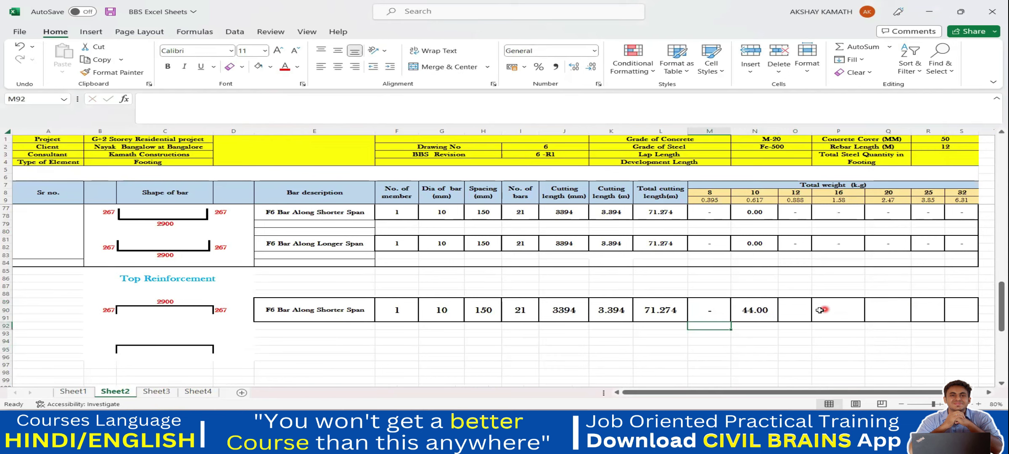
pyautogui.click(845, 311)
pyautogui.click(804, 311)
pyautogui.hotkey('ctrl', 'v')
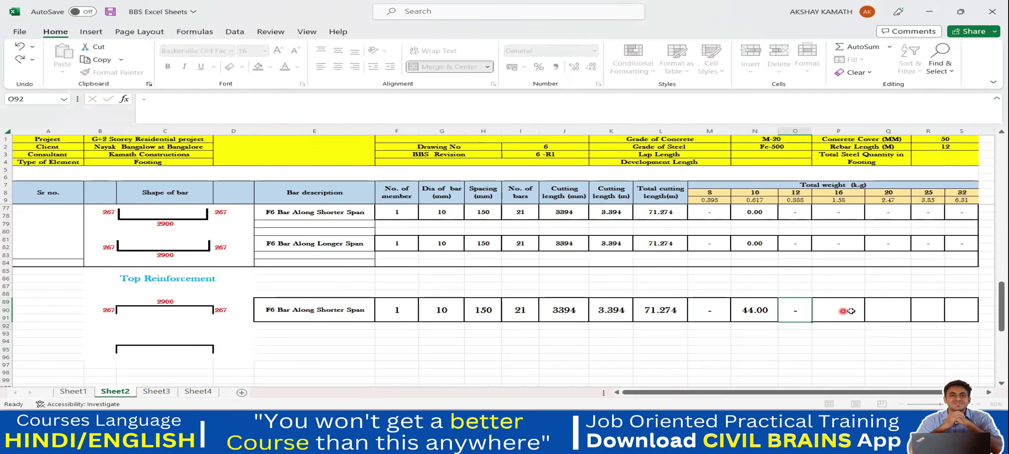
pyautogui.click(840, 310)
pyautogui.press('Return')
pyautogui.click(889, 309)
pyautogui.hotkey('ctrl', 'v')
pyautogui.click(921, 309)
pyautogui.write('0')
pyautogui.press('BackSpace')
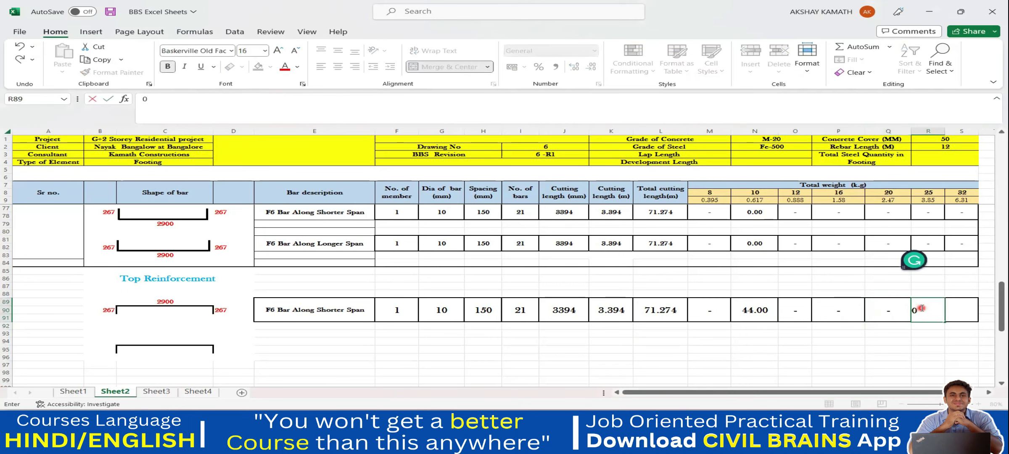
pyautogui.hotkey('ctrl', 'v')
pyautogui.click(955, 309)
pyautogui.write('=')
pyautogui.click(928, 349)
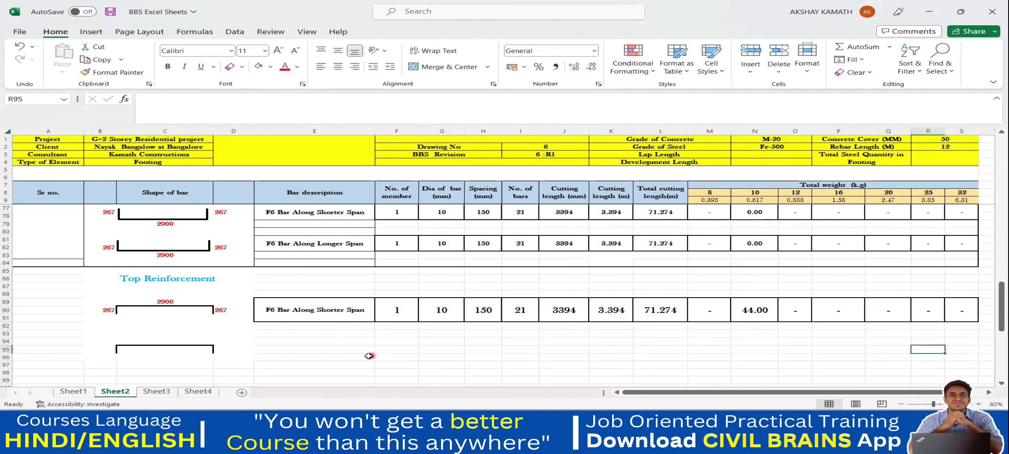
# - Calculate the second top bar's straight length in C94 with the formula +B73-50-50
pyautogui.scroll(-2, 157, 305)
pyautogui.click(157, 305)
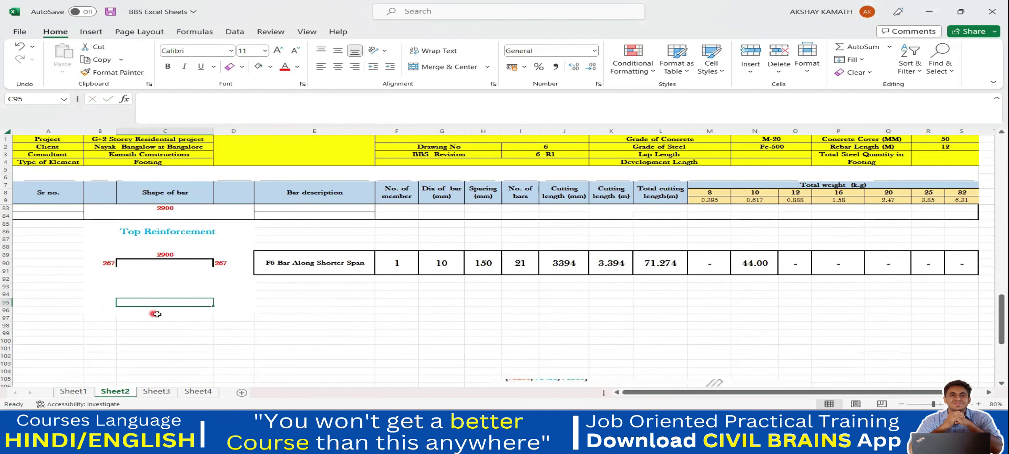
pyautogui.scroll(1, 188, 287)
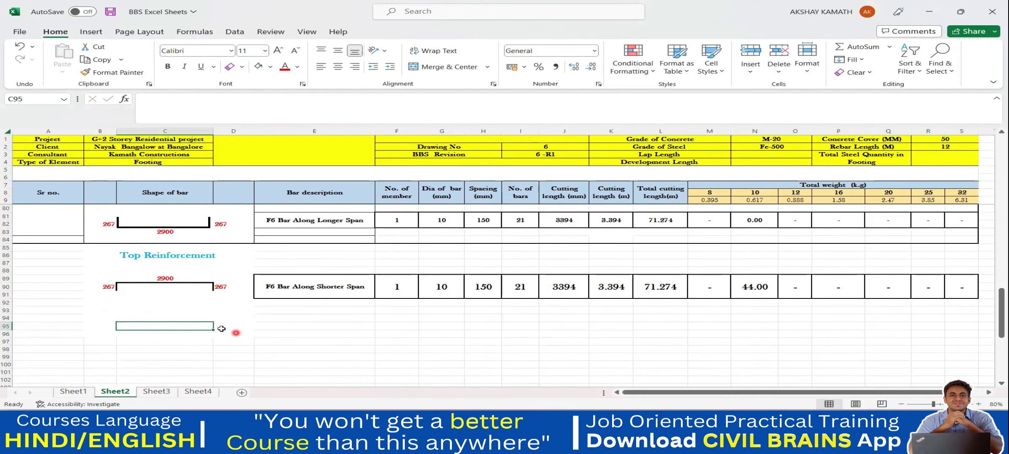
pyautogui.click(261, 340)
pyautogui.scroll(1, 198, 336)
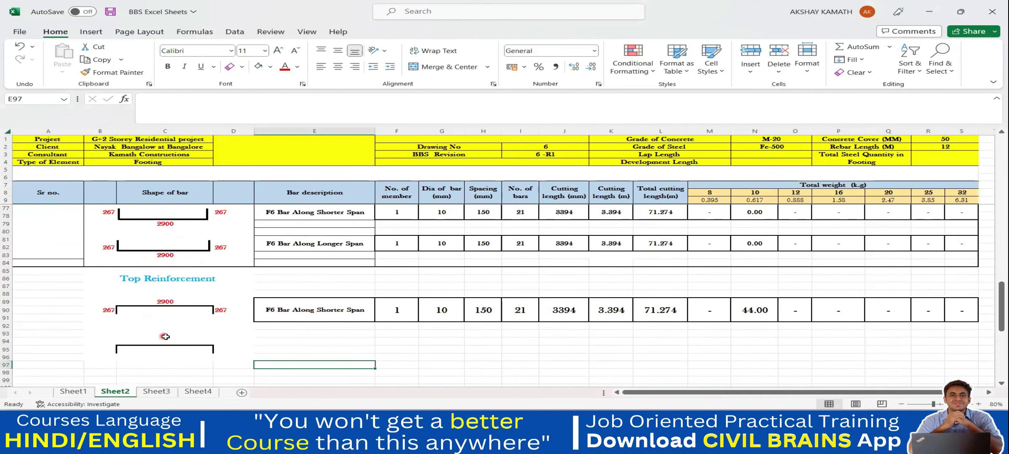
pyautogui.doubleClick(168, 339)
pyautogui.write('+')
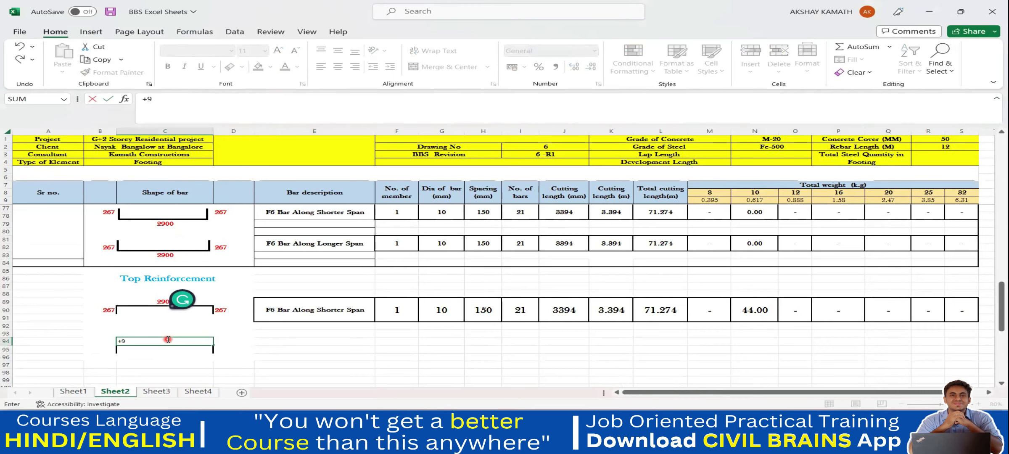
pyautogui.scroll(4, 168, 339)
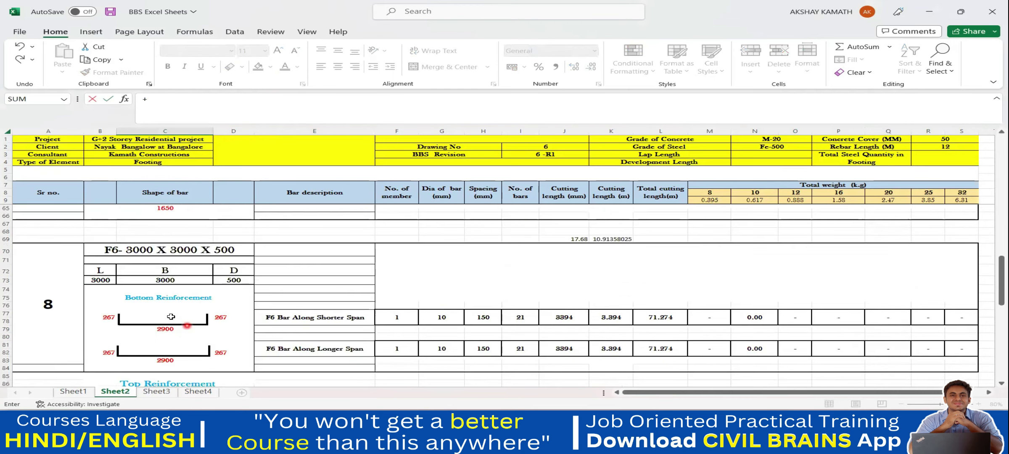
pyautogui.click(109, 279)
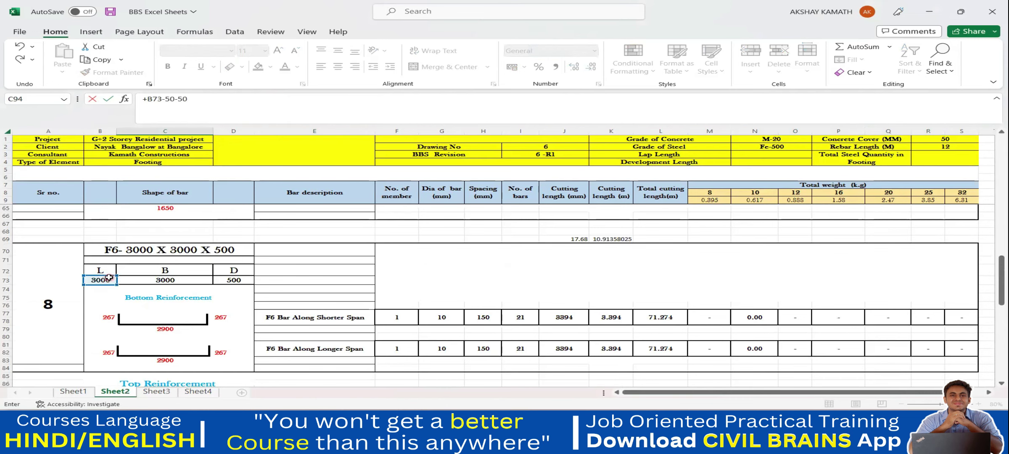
pyautogui.press('Return')
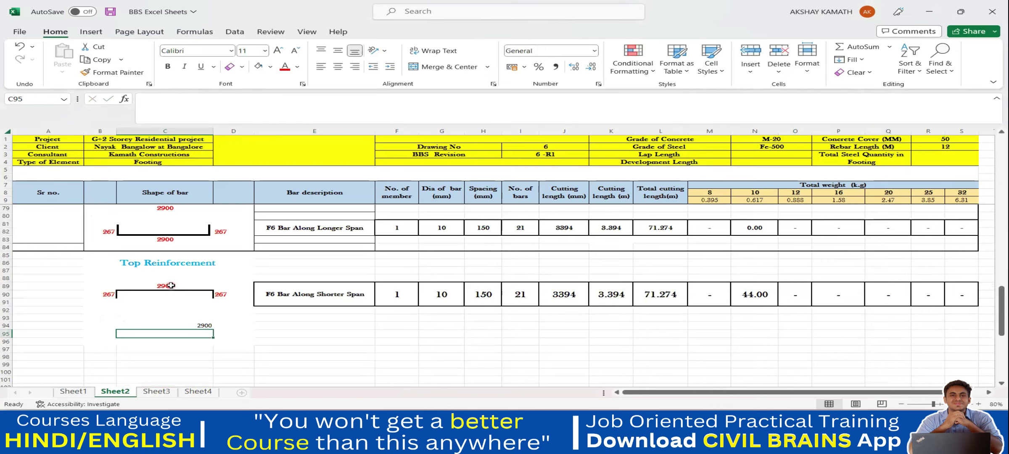
# - Review the formula in C94 against the F6 footing's length and breadth in row 73
pyautogui.click(200, 323)
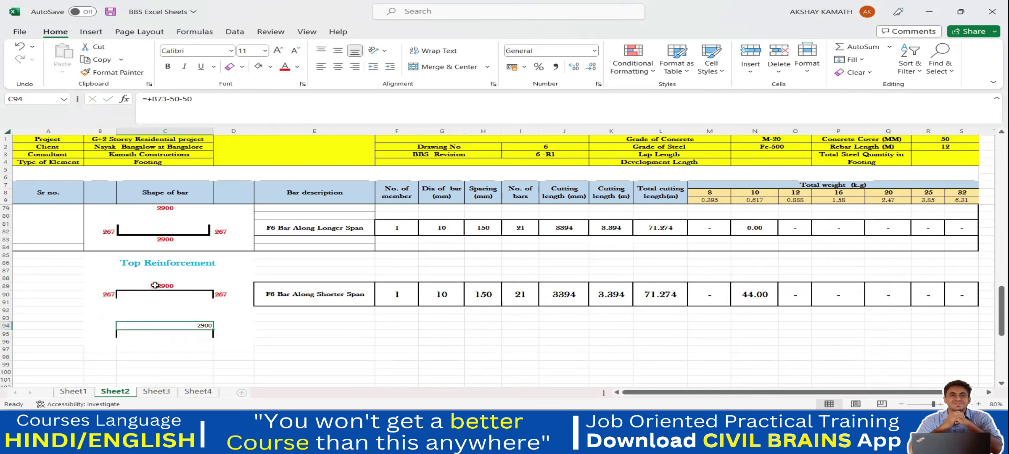
pyautogui.scroll(4, 231, 334)
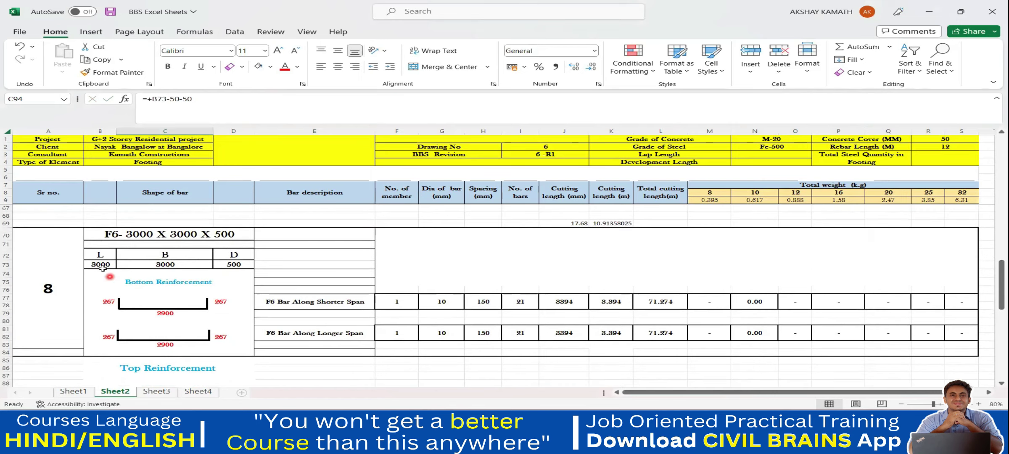
pyautogui.scroll(-1, 171, 270)
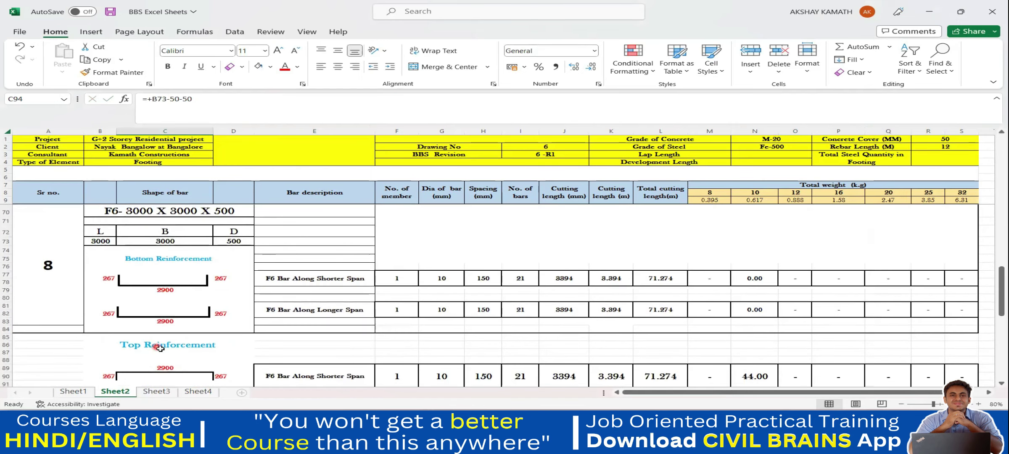
pyautogui.scroll(-1, 175, 336)
pyautogui.scroll(1, 124, 281)
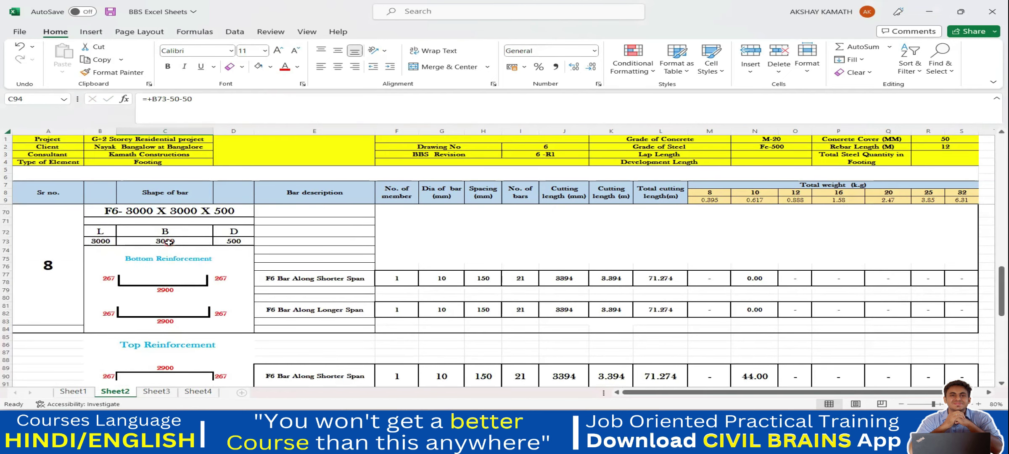
pyautogui.scroll(-1, 169, 242)
pyautogui.scroll(-2, 164, 286)
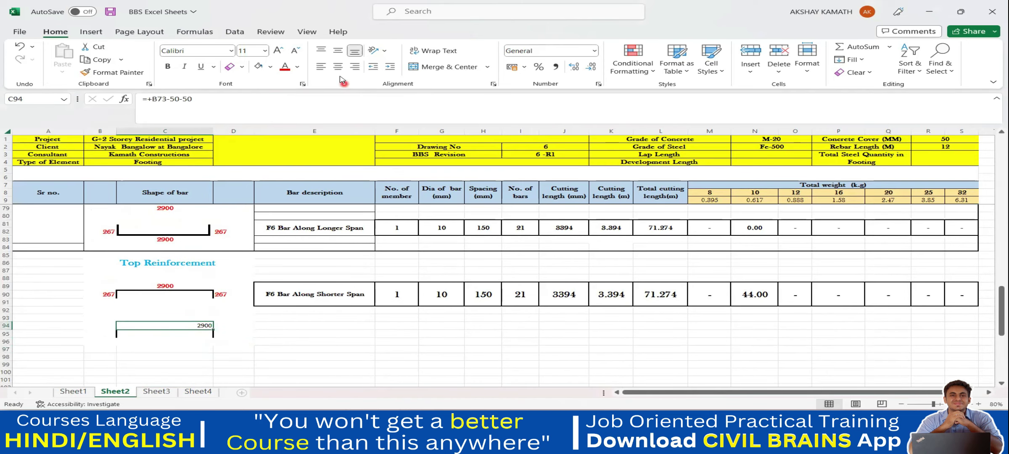
# - Format the second top bar's length in C94 as bold, centred, red Baskerville Old Face
pyautogui.click(230, 51)
pyautogui.scroll(-5, 223, 190)
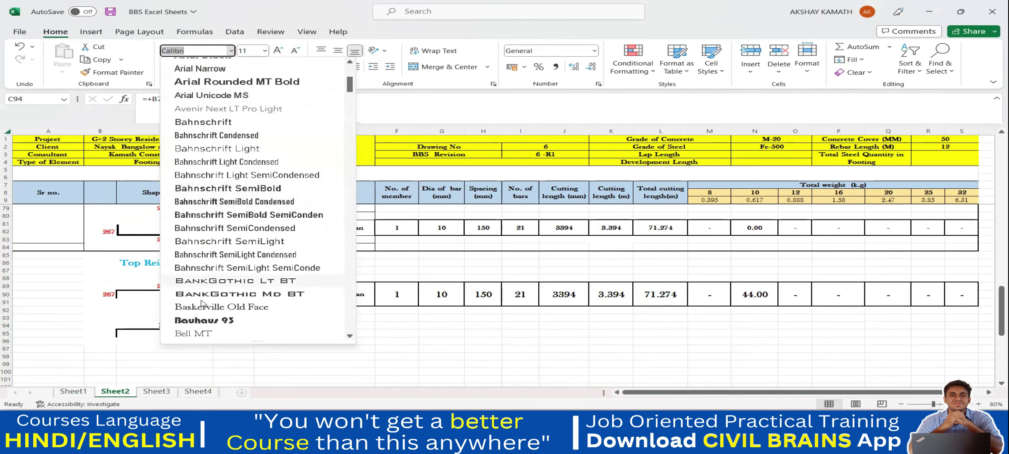
pyautogui.click(207, 295)
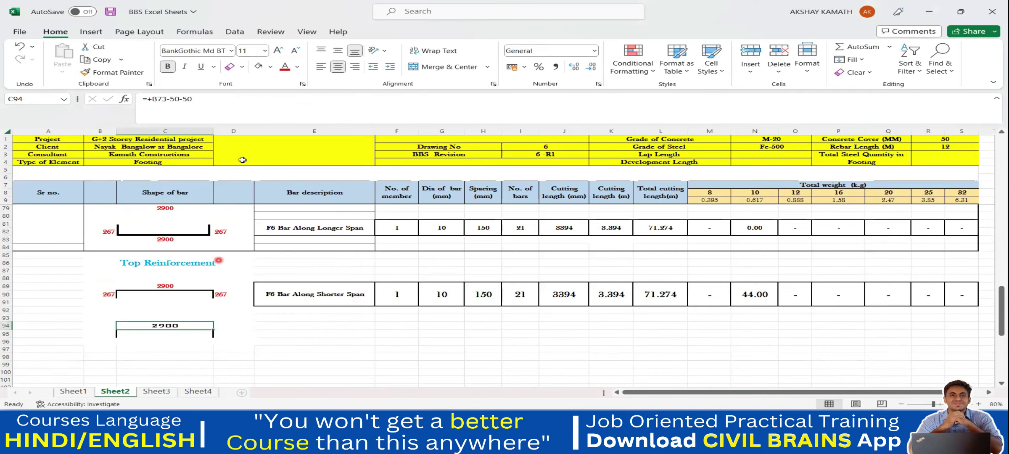
pyautogui.click(231, 51)
pyautogui.scroll(3, 238, 132)
pyautogui.scroll(2, 238, 133)
pyautogui.scroll(-8, 244, 159)
pyautogui.scroll(-1, 247, 179)
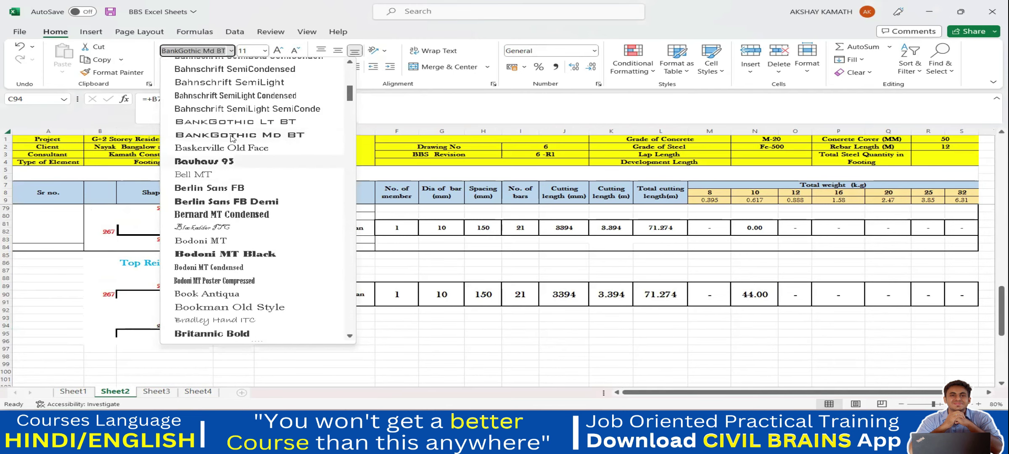
pyautogui.click(246, 148)
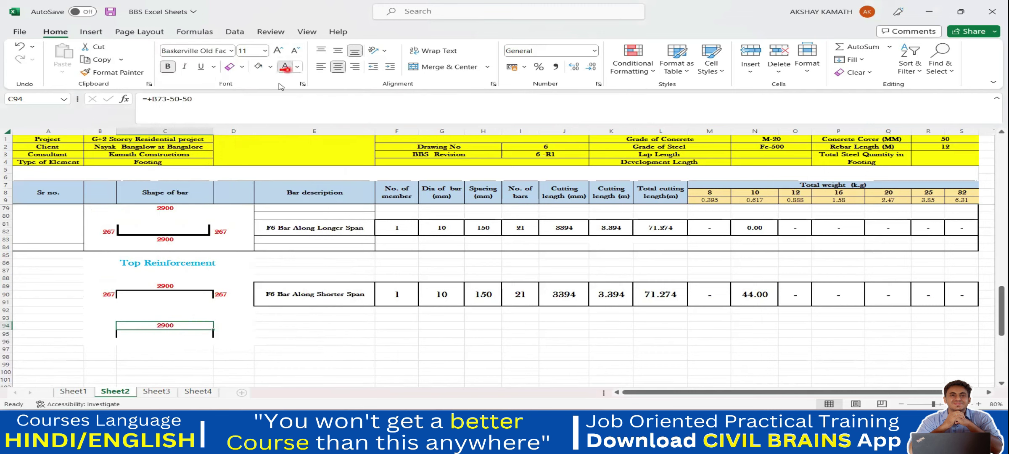
pyautogui.click(257, 341)
# - Link the second top bar's first hook length in B95 to the bar above with the formula +B90
pyautogui.click(102, 334)
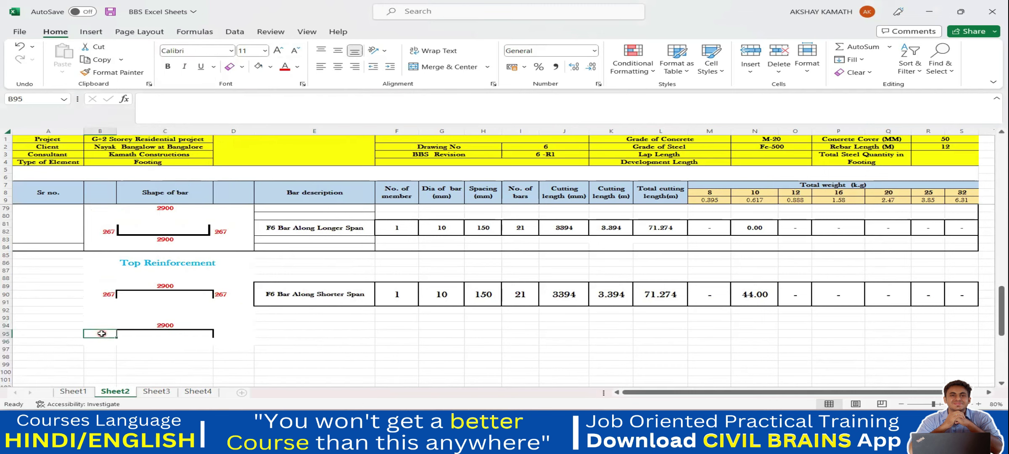
pyautogui.write('+')
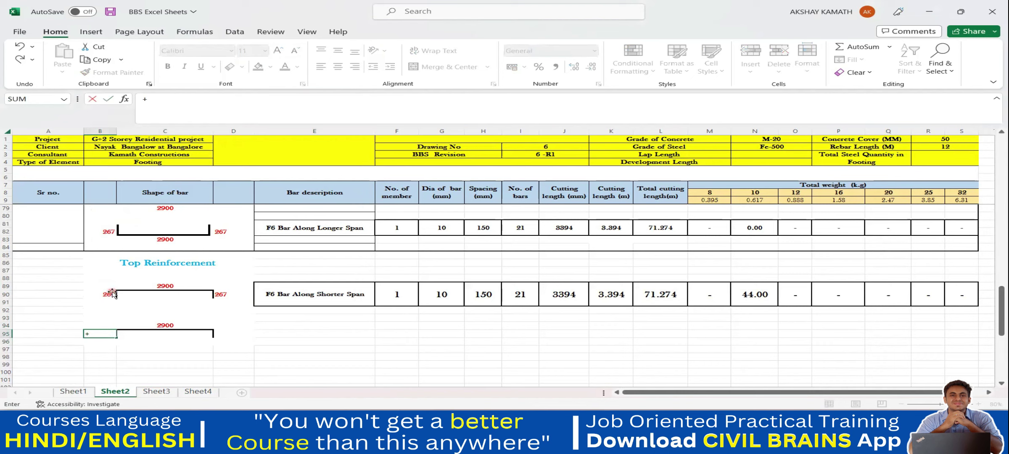
pyautogui.click(112, 293)
pyautogui.press('Return')
# - Link the second top bar's other hook length in D95 to the bar above with the formula +D90
pyautogui.click(231, 333)
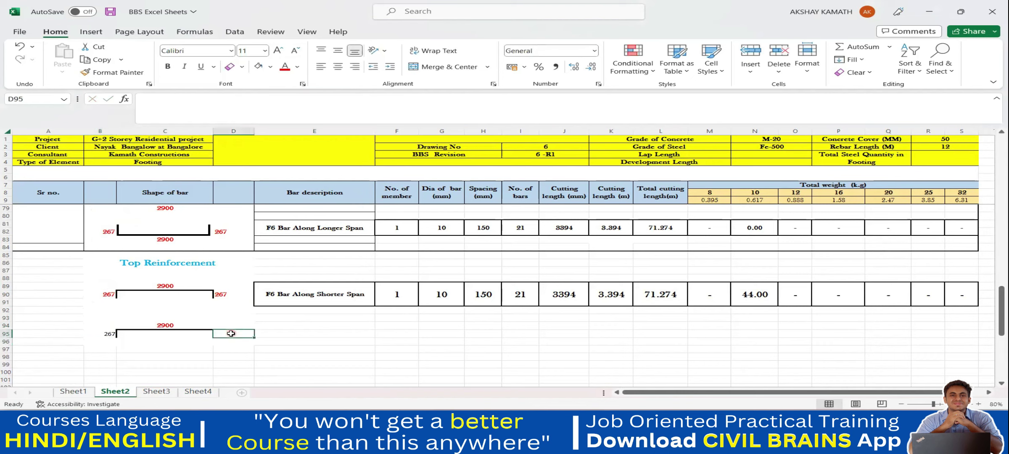
pyautogui.write('+')
pyautogui.click(243, 292)
pyautogui.click(244, 185)
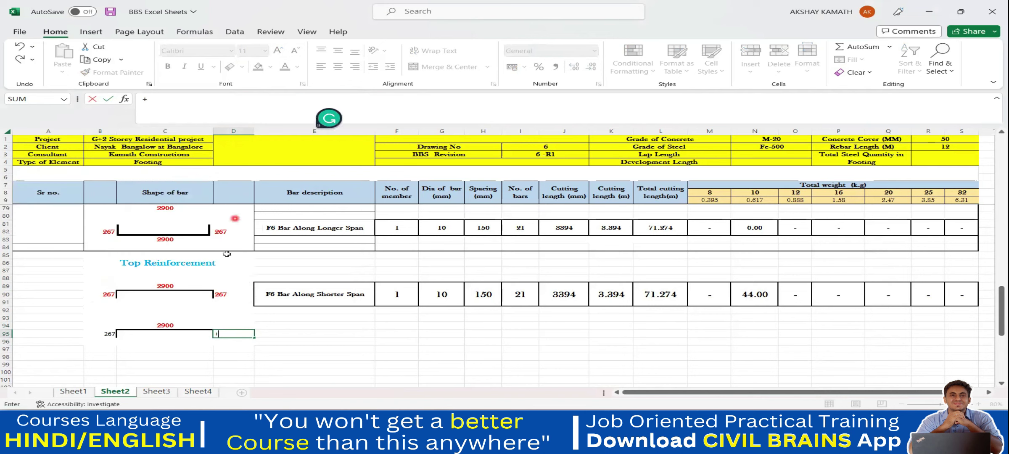
pyautogui.click(229, 293)
pyautogui.press('Return')
pyautogui.click(226, 335)
pyautogui.click(322, 350)
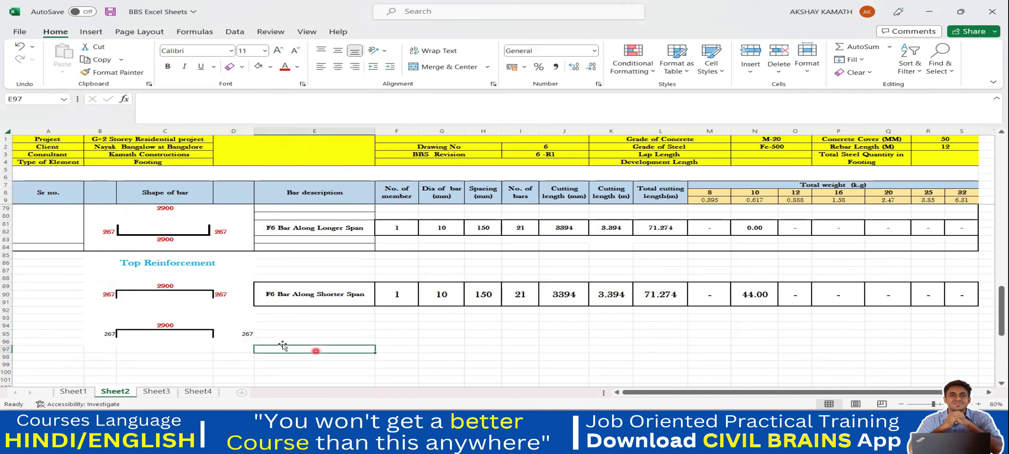
# - Format the hook length in D95 as left-aligned, bold, red Baskerville Old Face
pyautogui.click(248, 336)
pyautogui.click(321, 66)
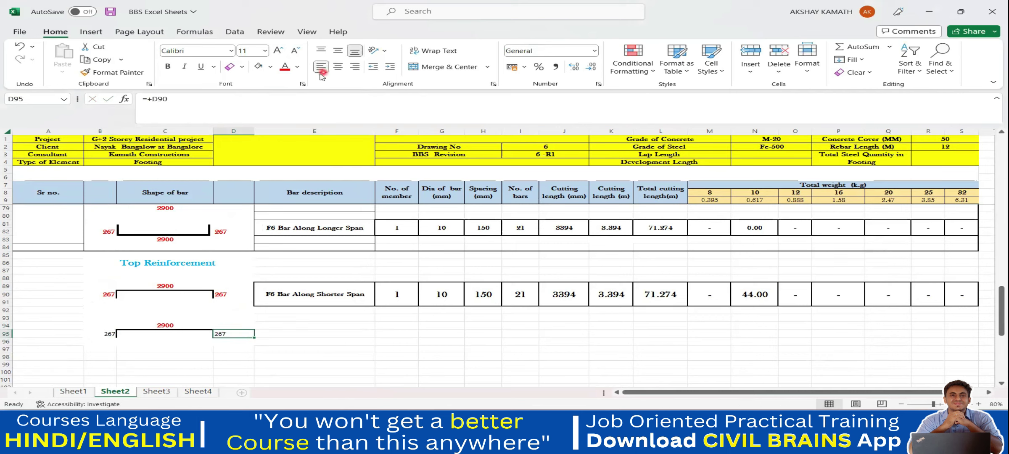
pyautogui.click(231, 50)
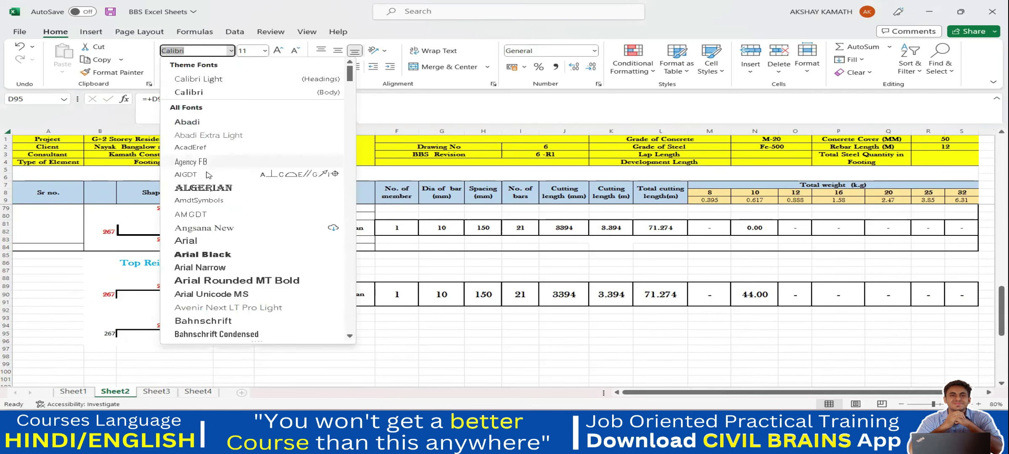
pyautogui.scroll(-3, 232, 188)
pyautogui.click(227, 267)
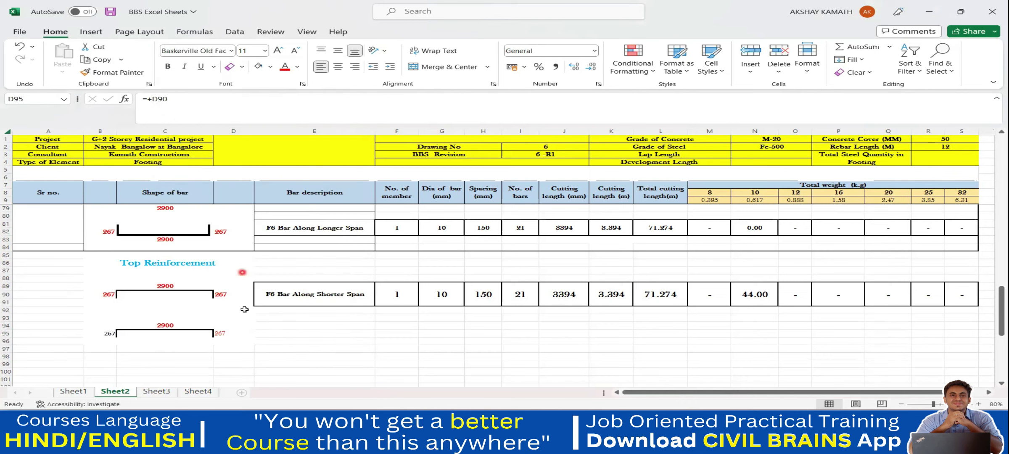
pyautogui.click(168, 67)
# - Format the hook length in B95 as bold, red Baskerville Old Face
pyautogui.click(106, 332)
pyautogui.click(170, 67)
pyautogui.click(231, 51)
pyautogui.scroll(-6, 241, 244)
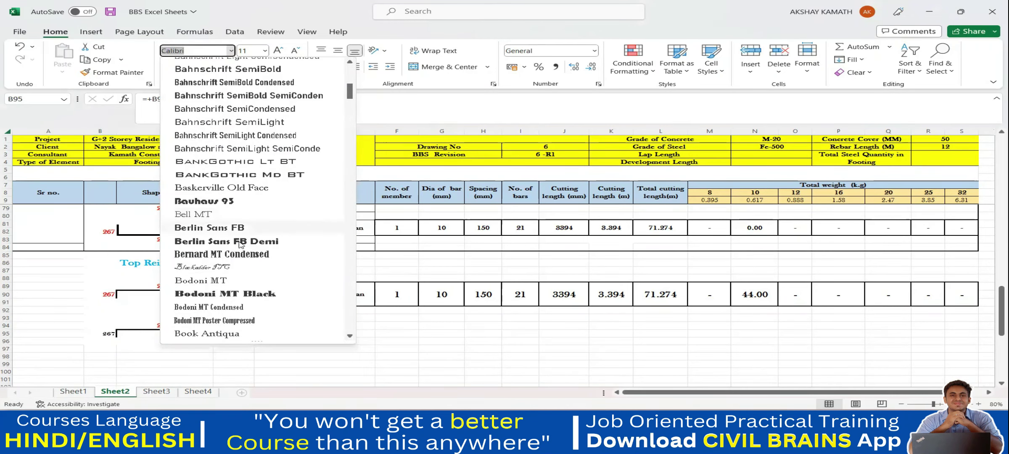
pyautogui.click(291, 188)
pyautogui.click(286, 69)
pyautogui.click(314, 344)
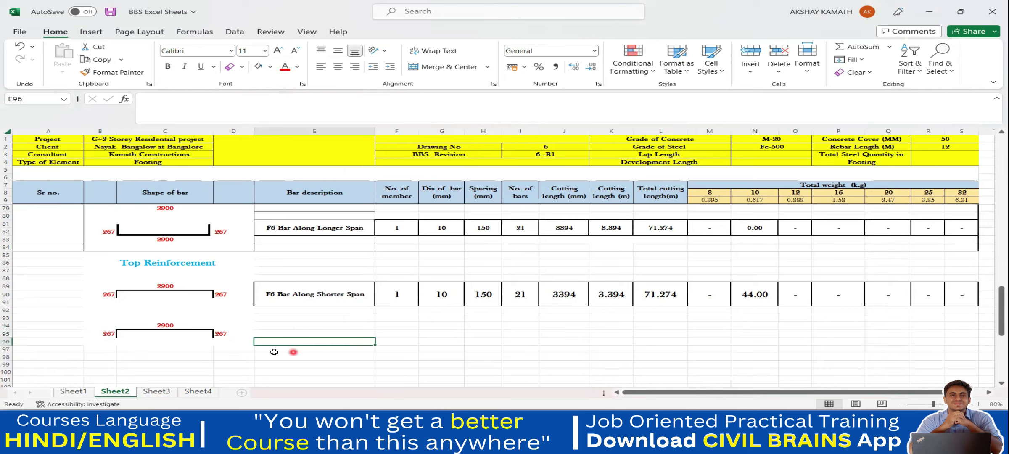
pyautogui.click(354, 349)
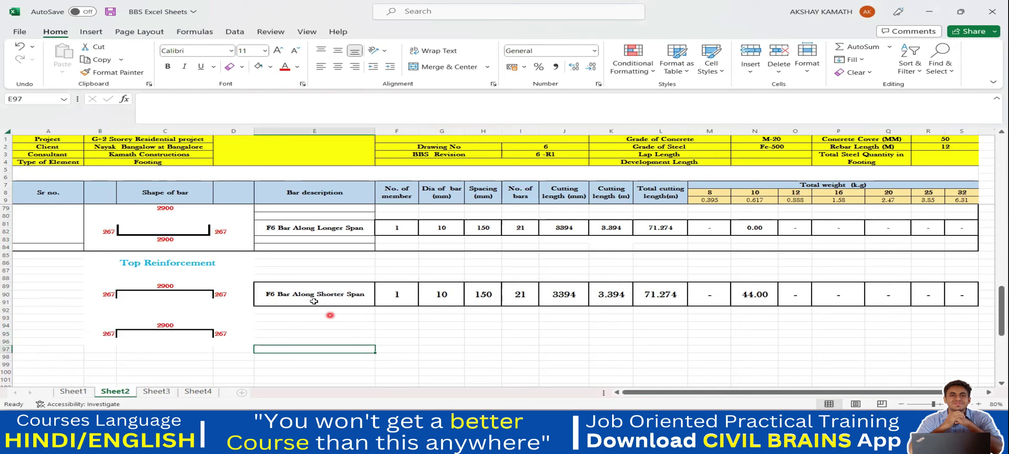
pyautogui.moveTo(329, 290); pyautogui.dragTo(961, 290)
pyautogui.hotkey('ctrl', 'c')
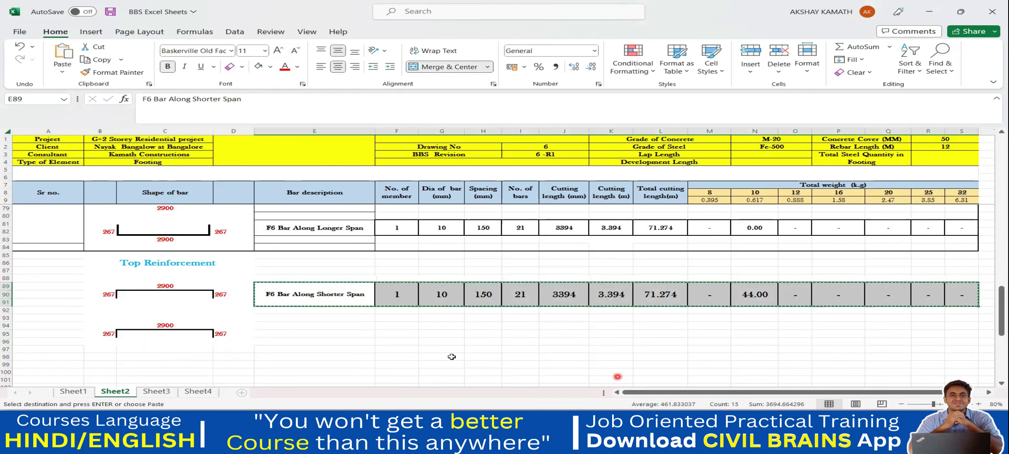
pyautogui.click(281, 331)
pyautogui.click(361, 373)
pyautogui.press('Escape')
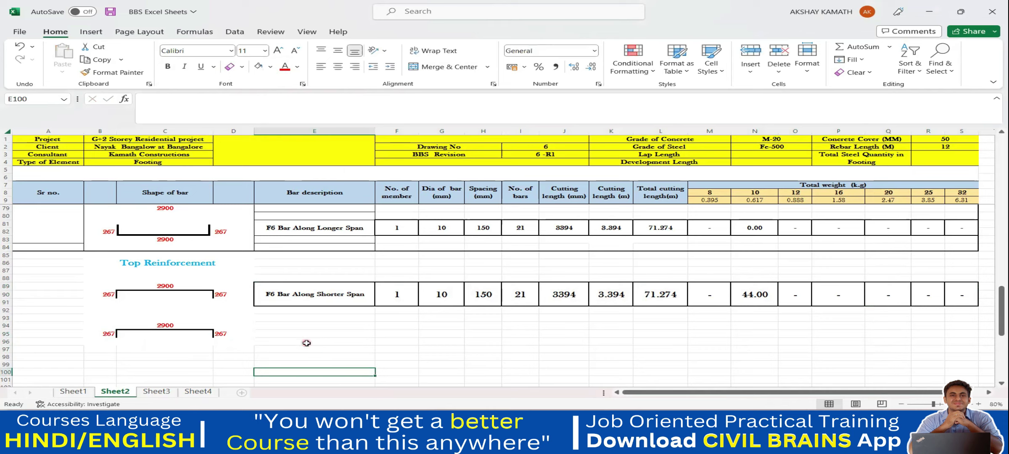
# - Merge and center rows 94 to 96 separately within each column from E to S for the second top bar
pyautogui.moveTo(269, 326); pyautogui.dragTo(336, 340)
pyautogui.moveTo(395, 325); pyautogui.dragTo(438, 342)
pyautogui.moveTo(490, 327); pyautogui.dragTo(563, 341)
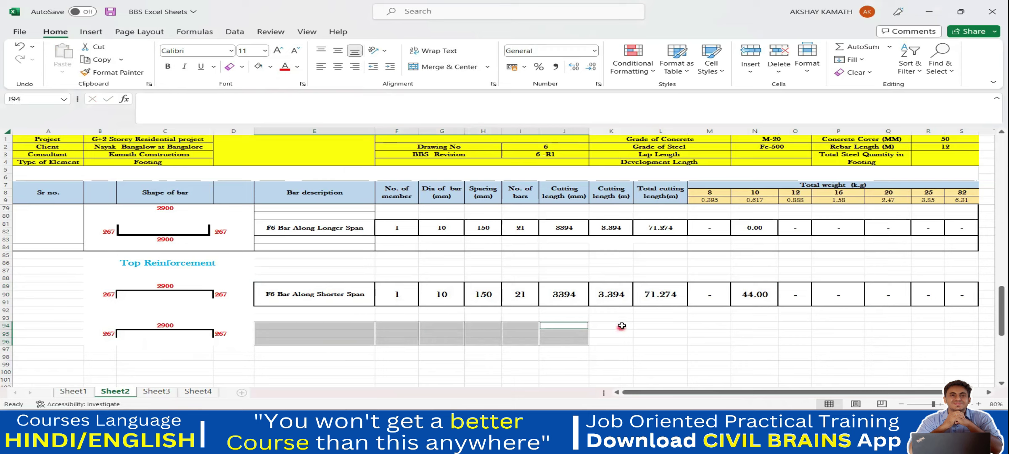
pyautogui.moveTo(618, 327); pyautogui.dragTo(622, 341)
pyautogui.moveTo(673, 326); pyautogui.dragTo(967, 341)
pyautogui.click(454, 67)
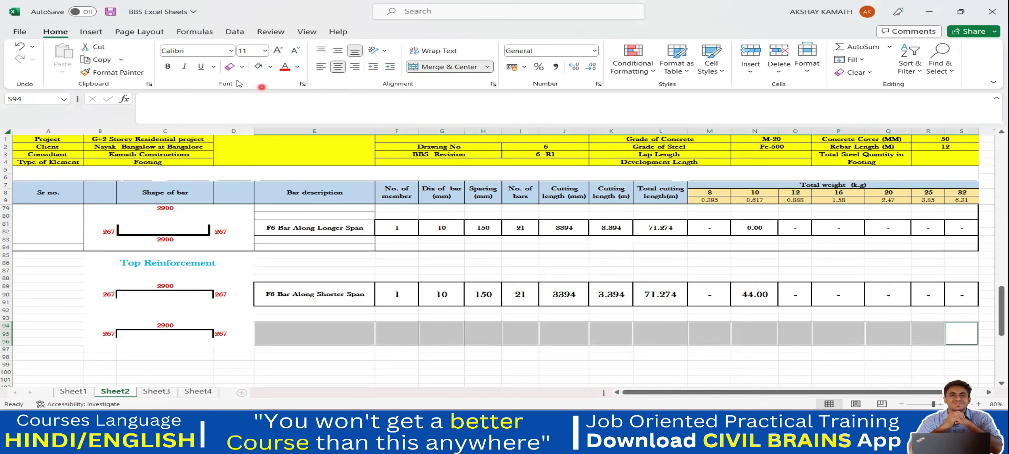
# - Apply thick outside borders to the merged cells in rows 94 to 96, columns E to S
pyautogui.click(215, 67)
pyautogui.click(215, 67)
pyautogui.click(242, 67)
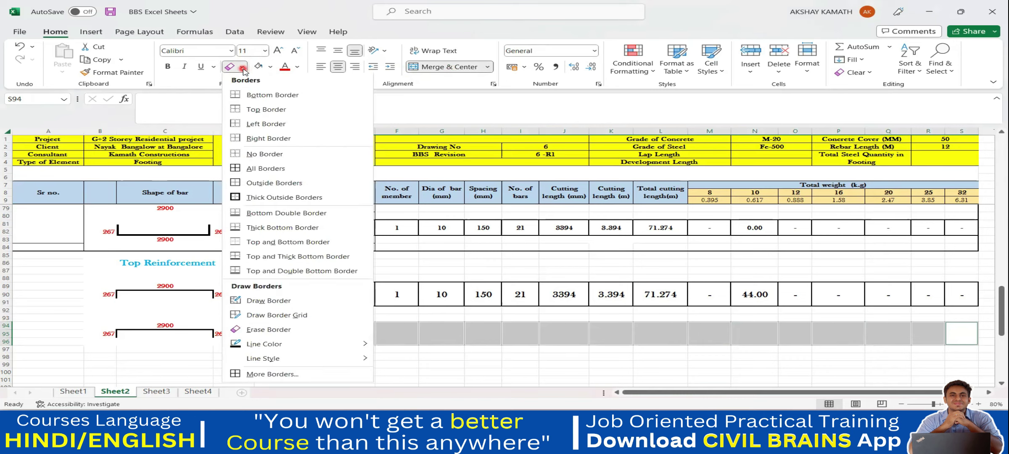
pyautogui.click(296, 195)
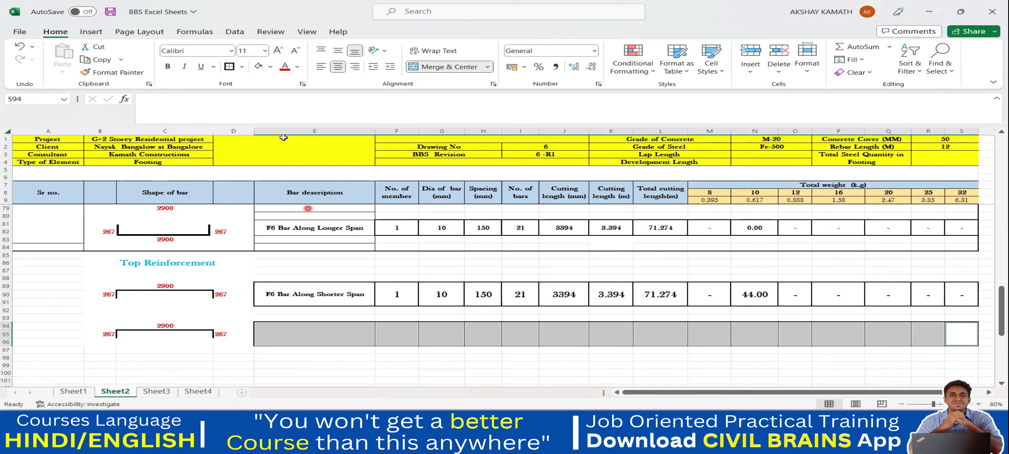
pyautogui.click(243, 67)
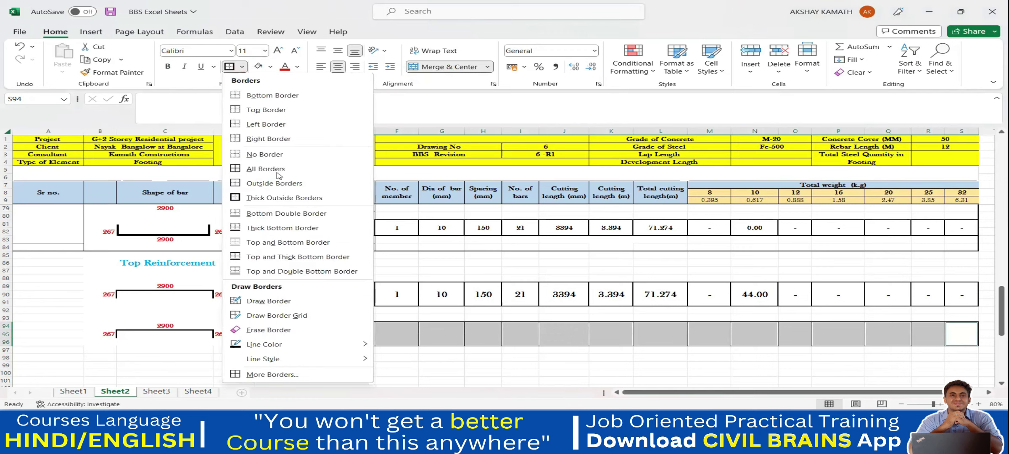
pyautogui.click(490, 366)
pyautogui.click(484, 367)
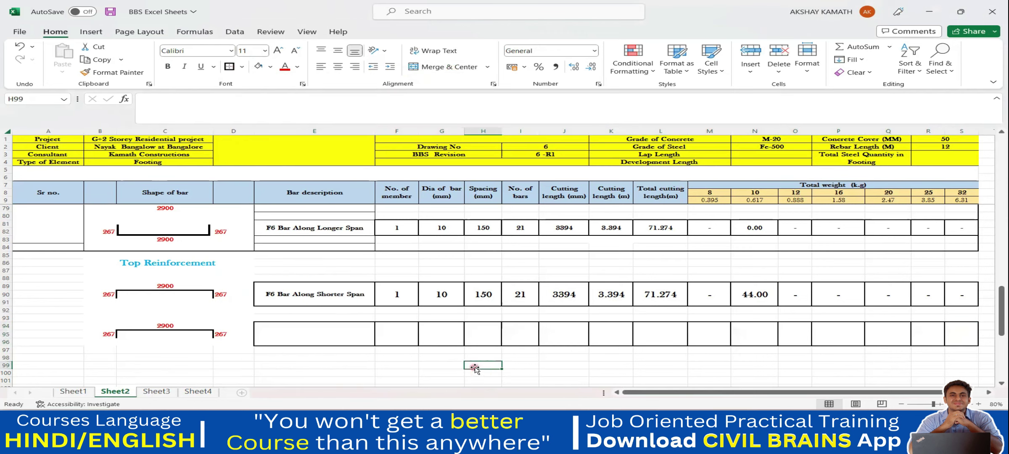
# - Copy the top reinforcement's F6 Bar Along Shorter Span entries from columns E to S into the merged row starting at E94
pyautogui.moveTo(298, 302); pyautogui.dragTo(955, 295)
pyautogui.hotkey('ctrl', 'c')
pyautogui.click(340, 333)
pyautogui.hotkey('ctrl', 'v')
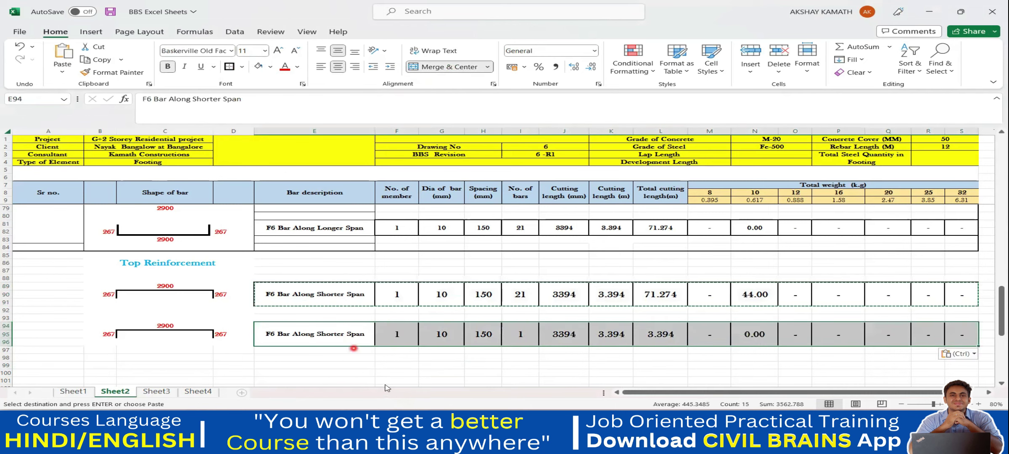
pyautogui.click(462, 372)
pyautogui.press('Escape')
# - Change the second top bar's description in E94 to "F6 Bar Along Longer Span"
pyautogui.click(295, 329)
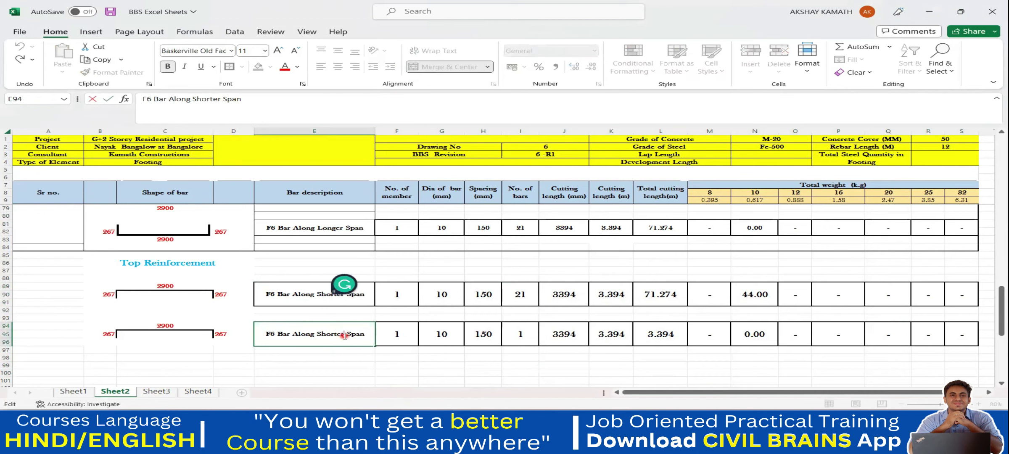
pyautogui.press('BackSpace')
pyautogui.press('BackSpace')
pyautogui.press('BackSpace')
pyautogui.press('BackSpace')
pyautogui.press('BackSpace')
pyautogui.press('BackSpace')
pyautogui.press('BackSpace')
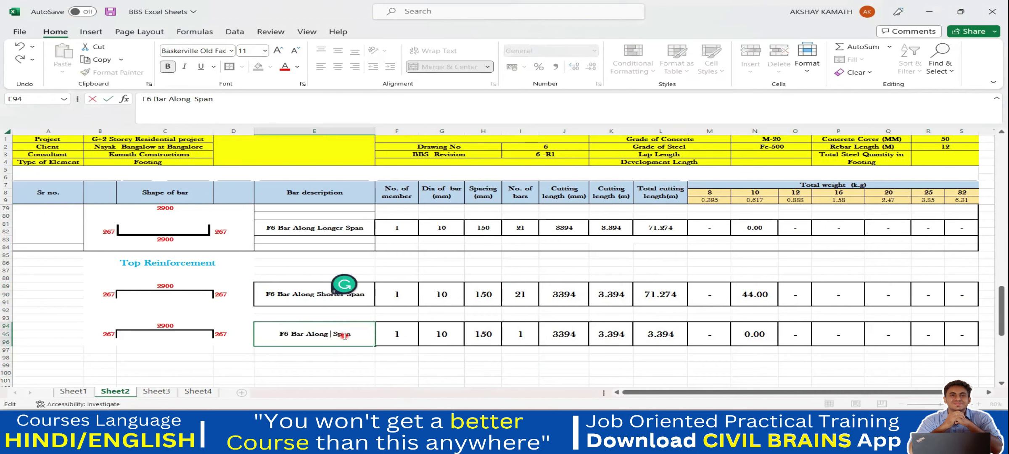
pyautogui.write('IONGE')
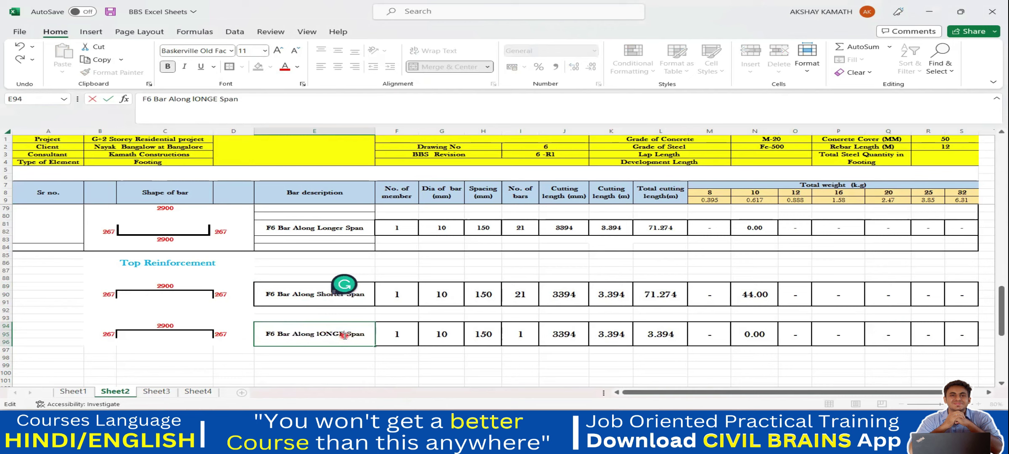
pyautogui.press('BackSpace')
pyautogui.press('BackSpace')
pyautogui.press('BackSpace')
pyautogui.write('Longer')
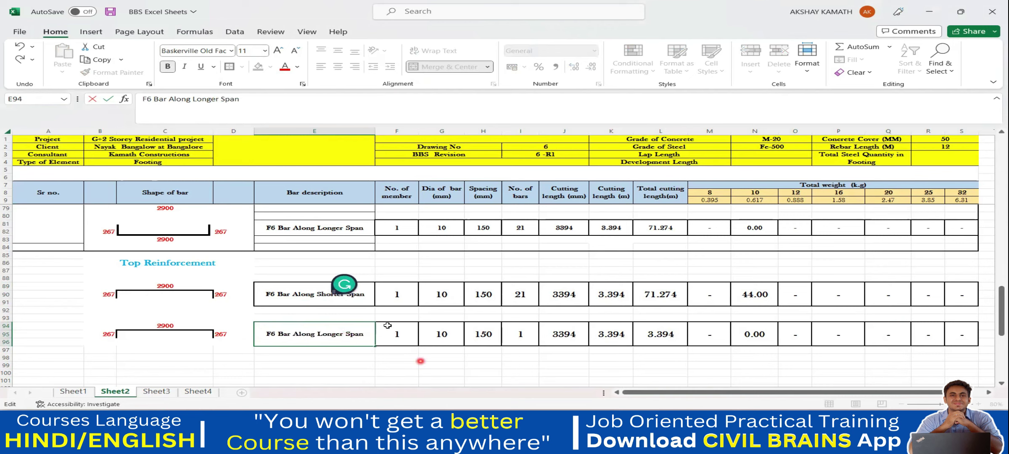
pyautogui.click(604, 379)
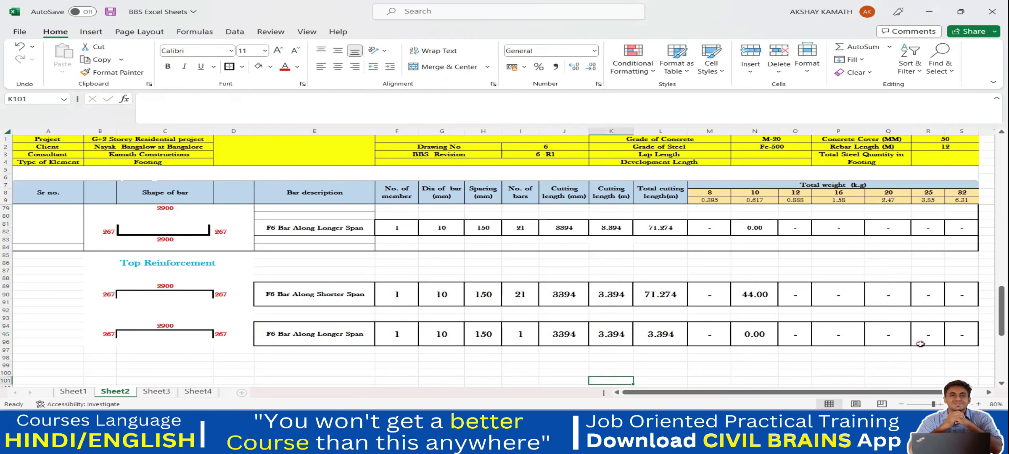
# - Correct the bar count formula in I94 to =+ROUNDUP((C73-50-50)/(150)+1,0) so it uses the footing breadth
pyautogui.click(671, 335)
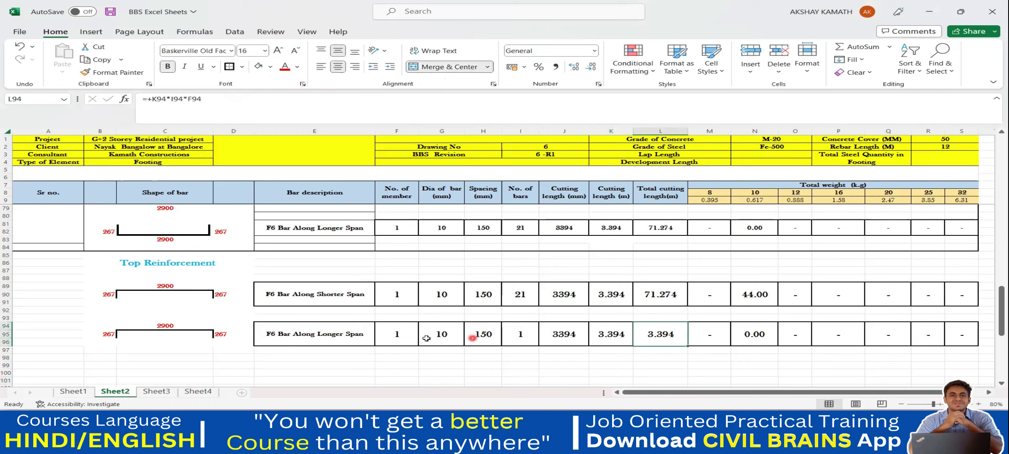
pyautogui.click(444, 334)
pyautogui.click(528, 332)
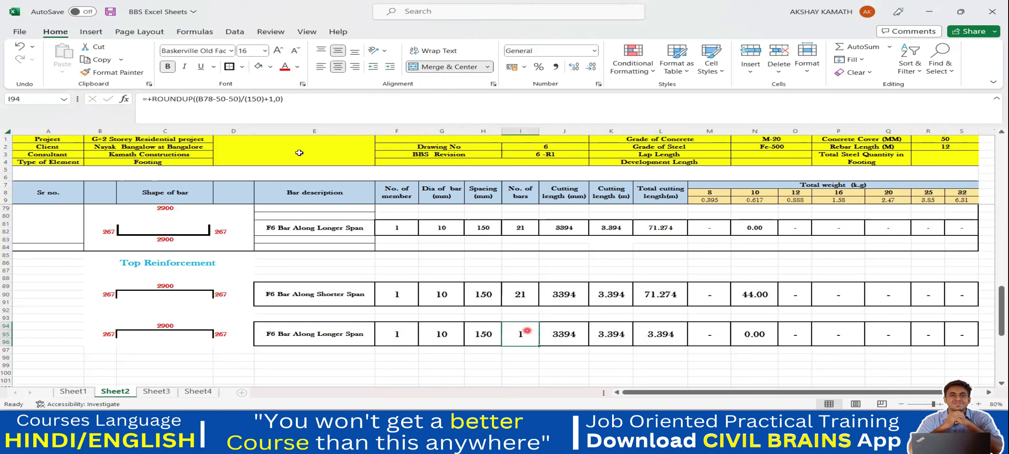
pyautogui.click(213, 102)
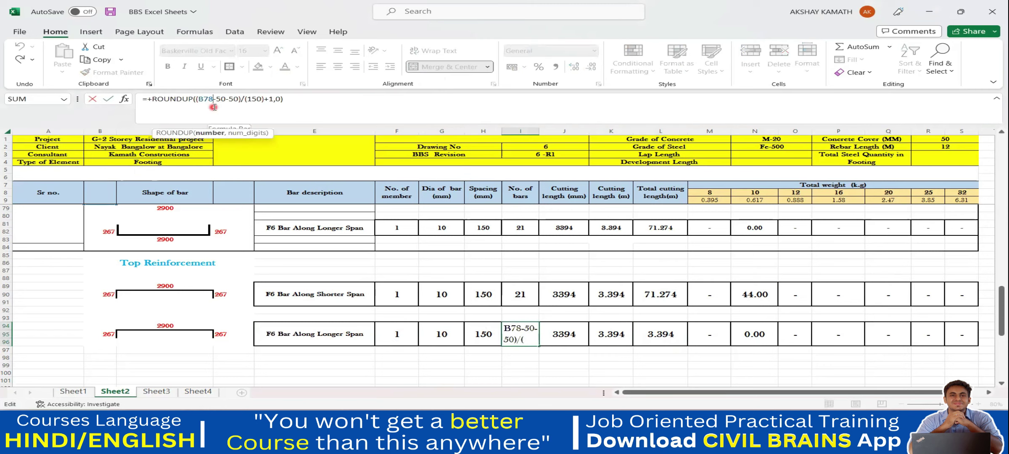
pyautogui.press('BackSpace')
pyautogui.press('BackSpace')
pyautogui.press('BackSpace')
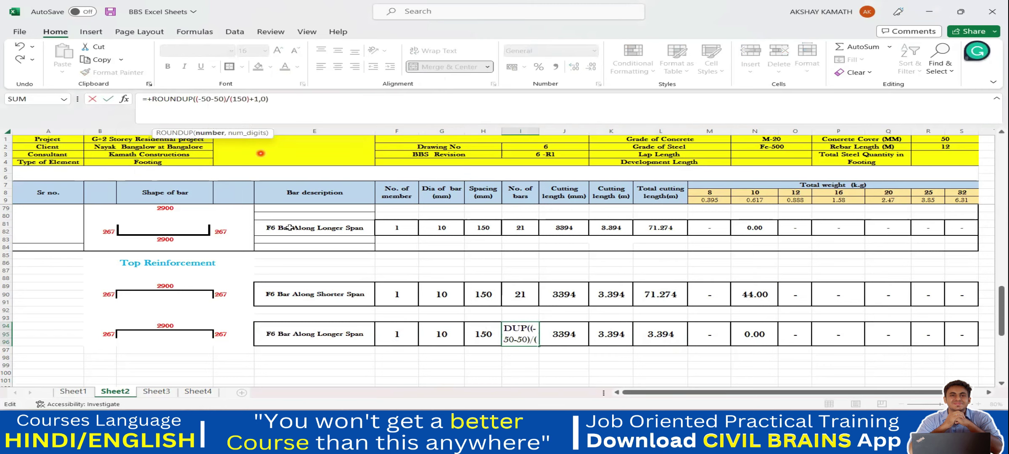
pyautogui.scroll(4, 224, 319)
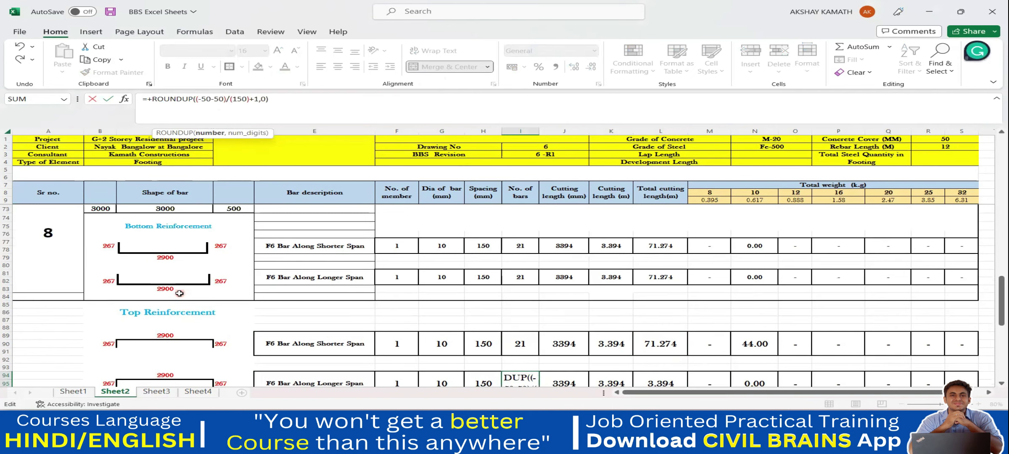
pyautogui.click(180, 266)
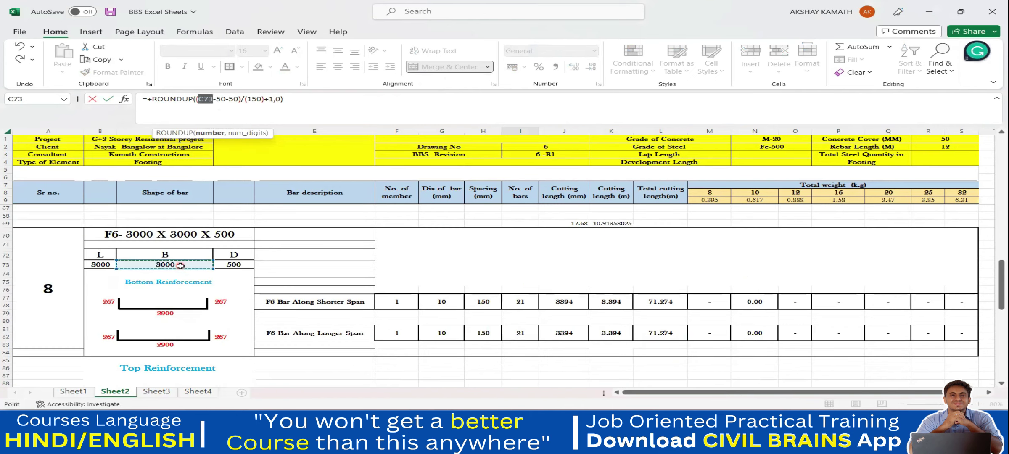
pyautogui.click(323, 97)
pyautogui.press('Return')
pyautogui.scroll(-5, 553, 351)
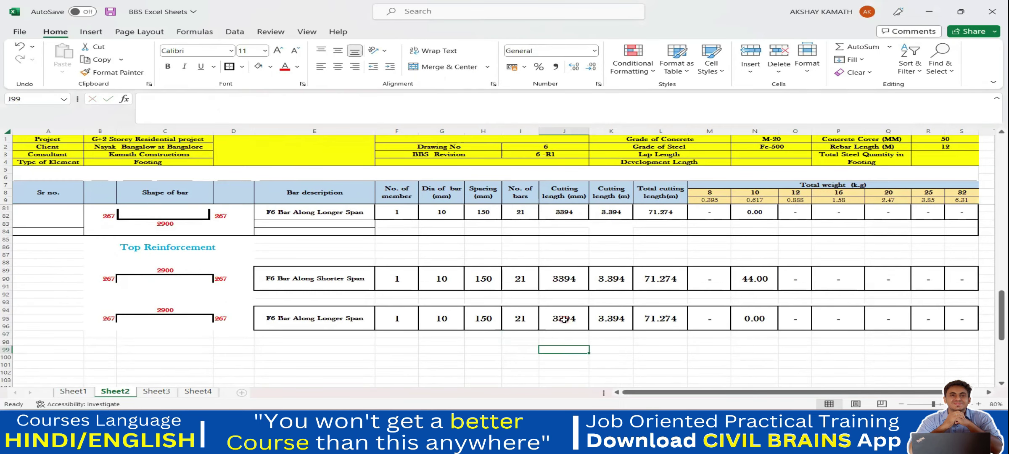
# - Correct the longer-span top bar's 10 mm weight formula in N94 to =+L94*N9 and widen column N slightly
pyautogui.click(563, 319)
pyautogui.click(665, 322)
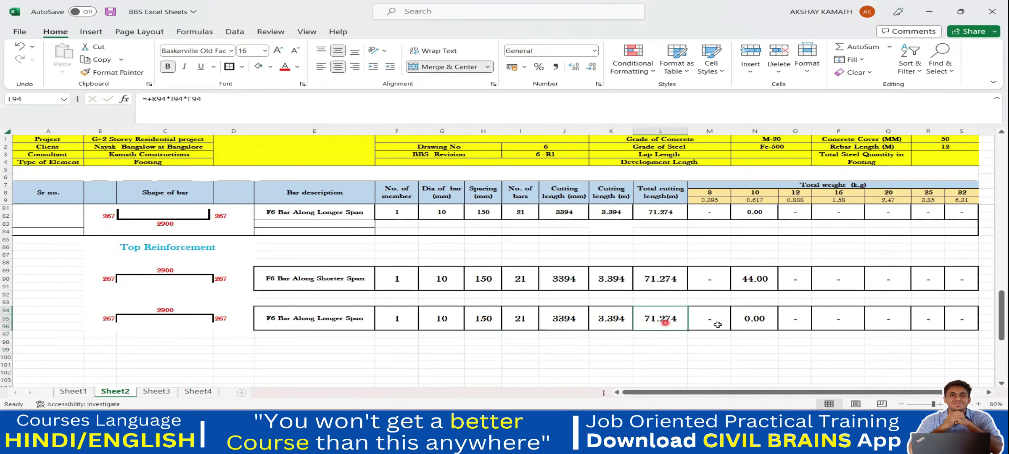
pyautogui.click(741, 319)
pyautogui.click(205, 100)
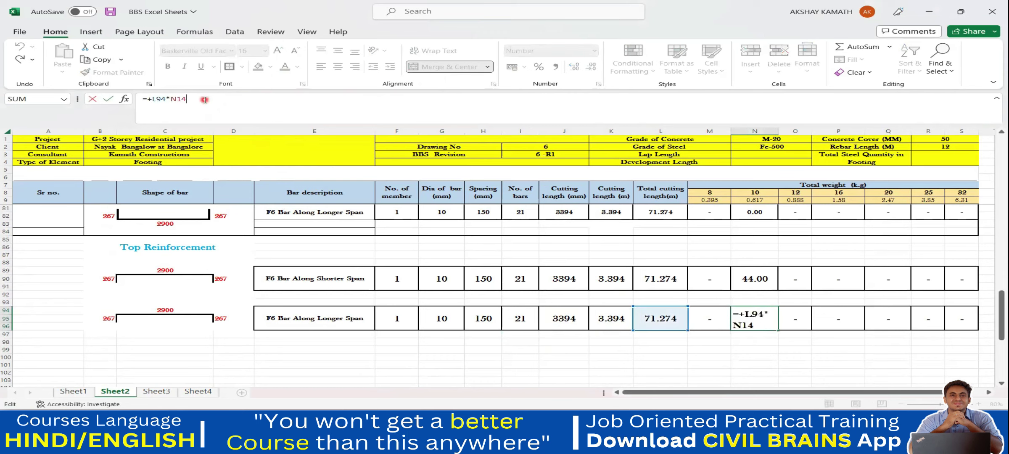
pyautogui.press('BackSpace')
pyautogui.press('BackSpace')
pyautogui.press('BackSpace')
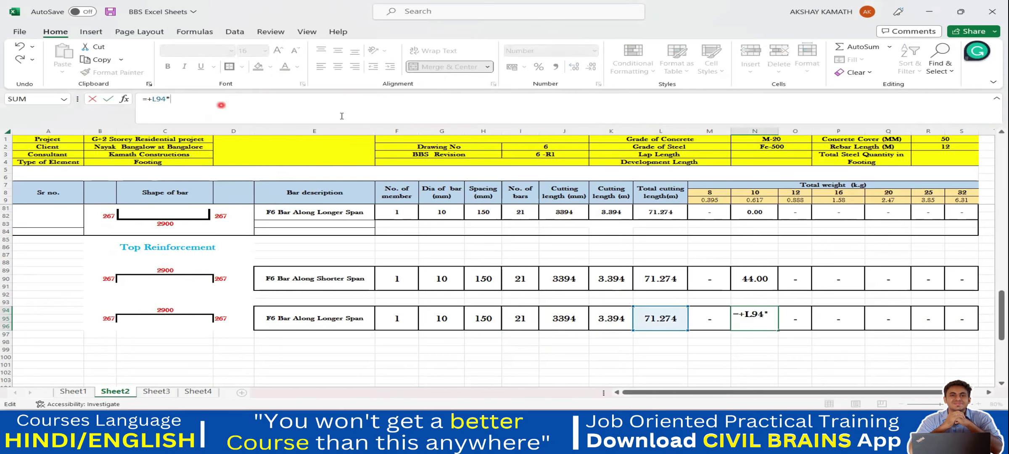
pyautogui.click(757, 200)
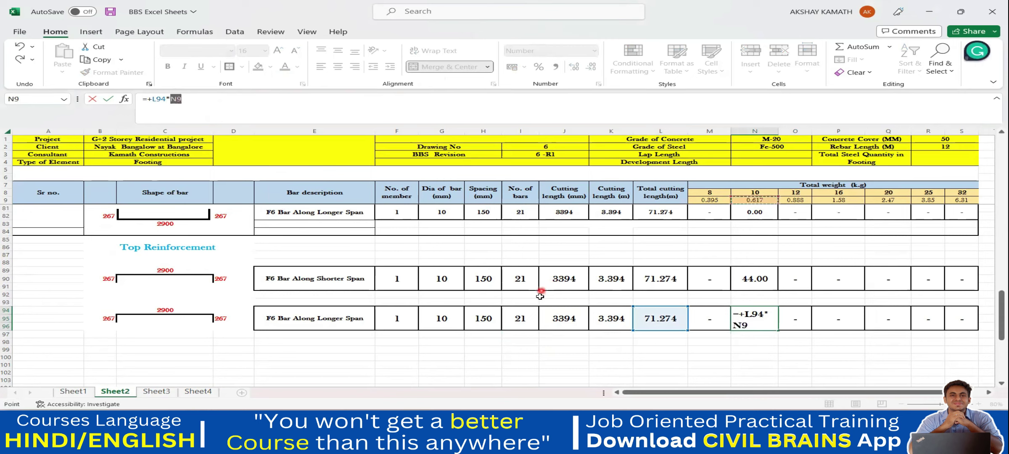
pyautogui.press('Return')
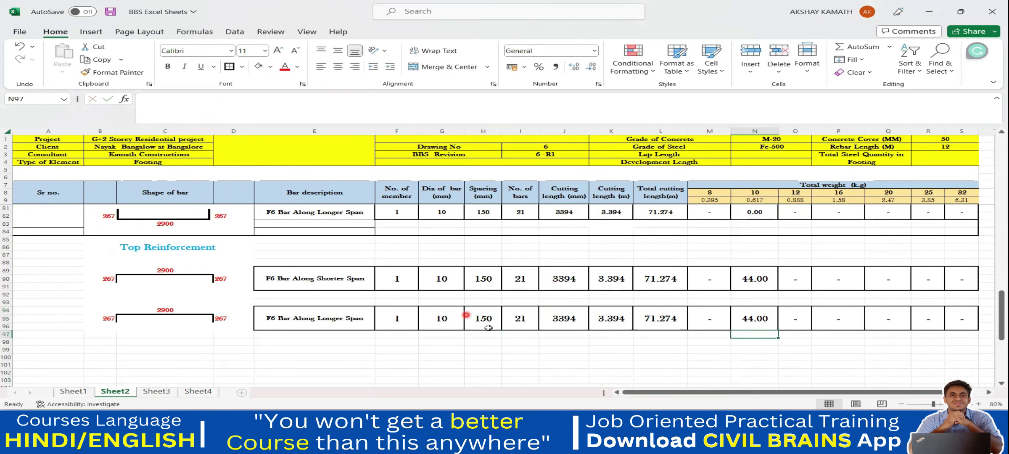
pyautogui.click(780, 135)
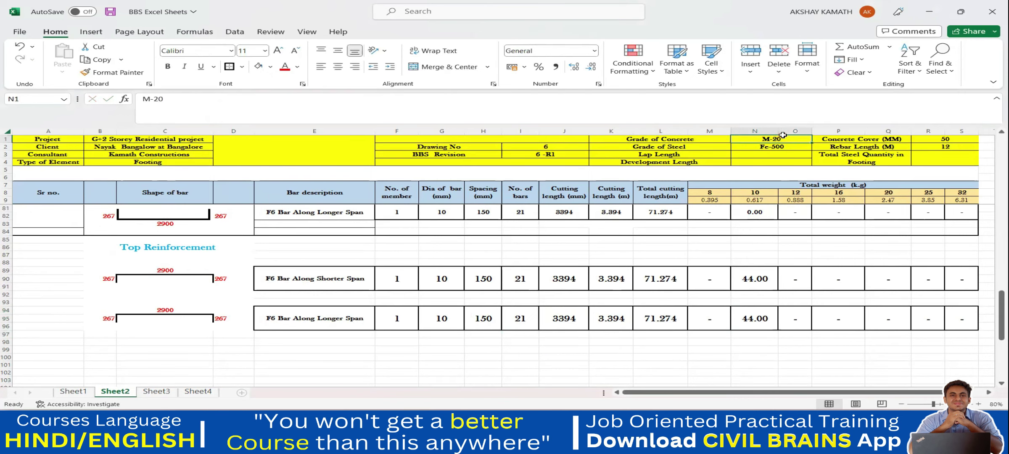
pyautogui.moveTo(778, 131); pyautogui.dragTo(787, 131)
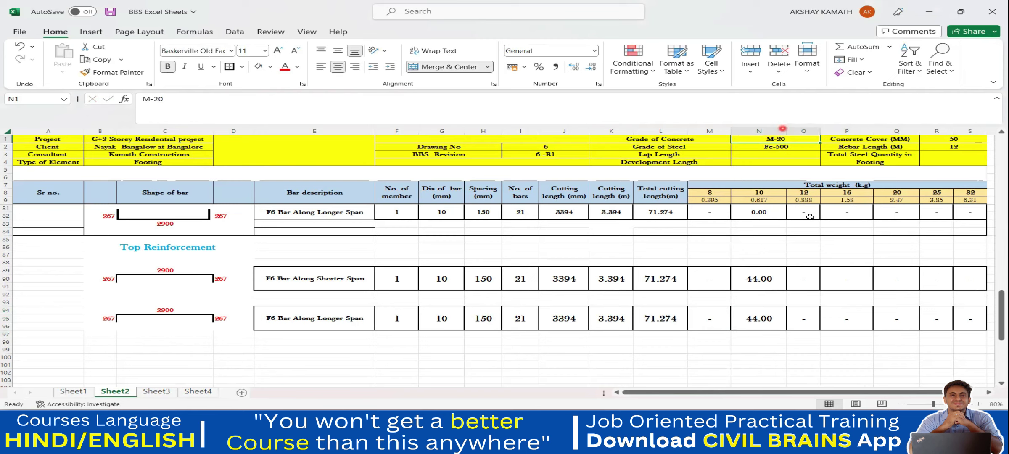
# - On Sheet3, reduce the 10 mm weights of both F6 top bars in N144 and N151 to one decimal place
pyautogui.click(157, 392)
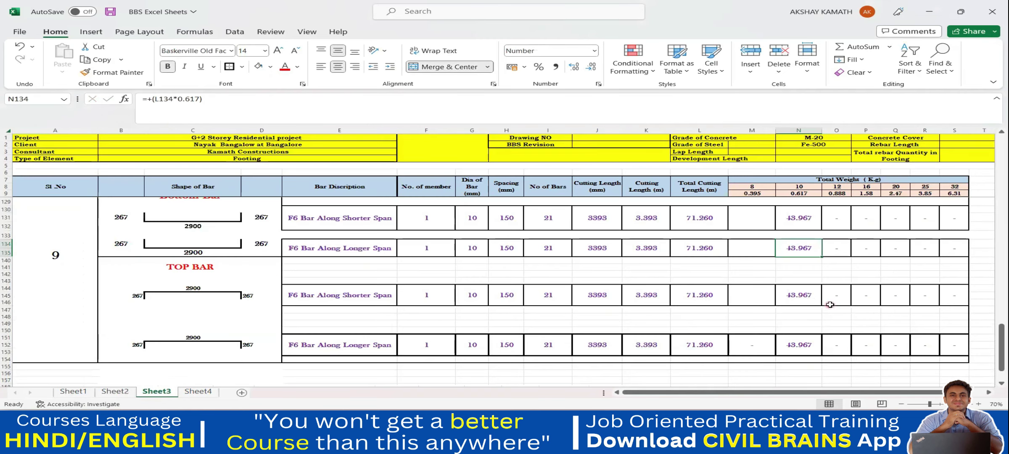
pyautogui.click(803, 244)
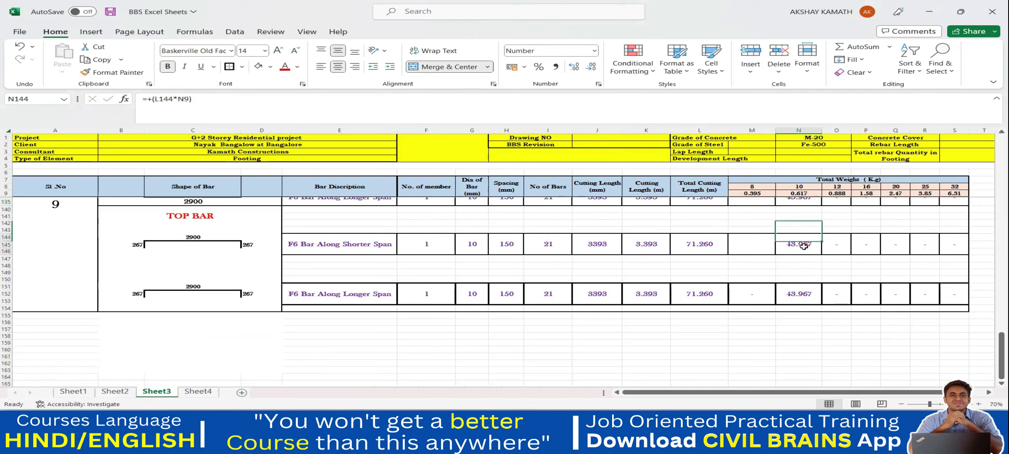
pyautogui.keyDown('ctrl'); pyautogui.click(808, 294); pyautogui.keyUp('ctrl')
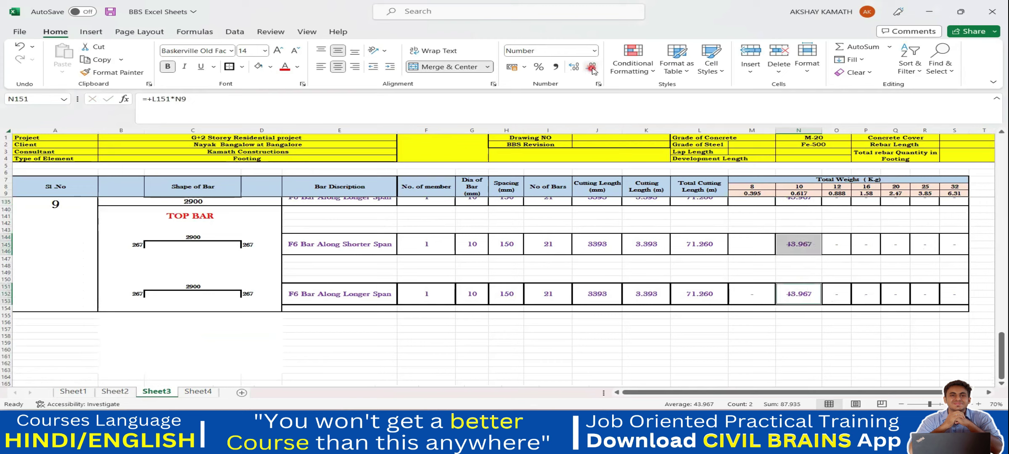
pyautogui.click(799, 329)
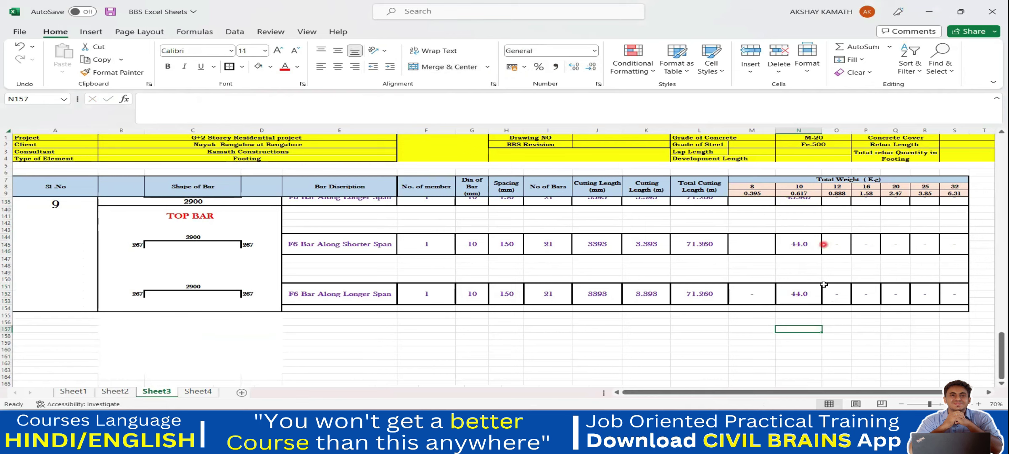
# - On Sheet2, draw an outside border around the complete F6 footing block, from A70 to S98
pyautogui.click(115, 391)
pyautogui.click(697, 356)
pyautogui.scroll(1, 381, 334)
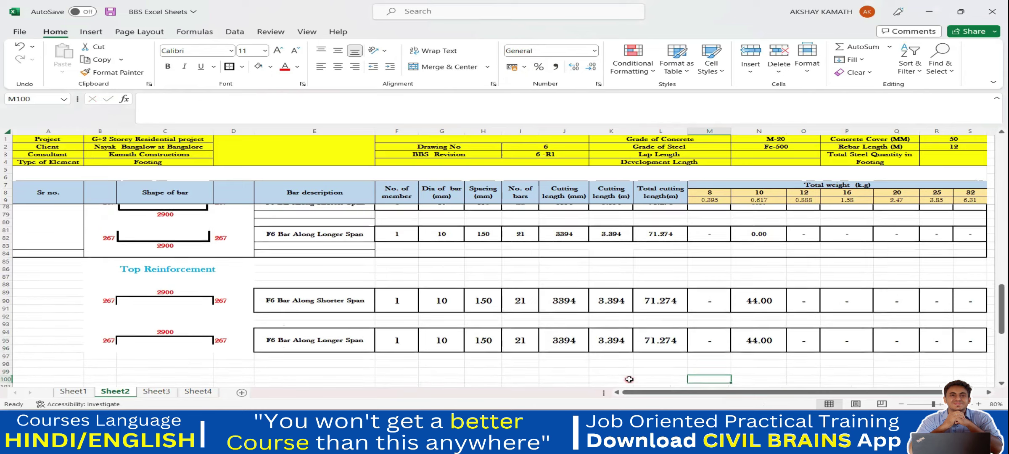
pyautogui.scroll(-1, 381, 334)
pyautogui.scroll(3, 381, 334)
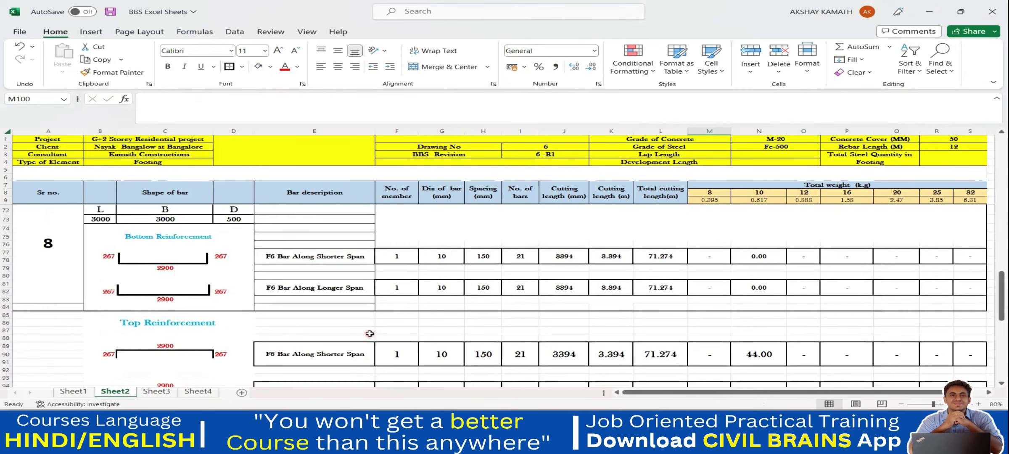
pyautogui.moveTo(48, 208); pyautogui.dragTo(963, 370)
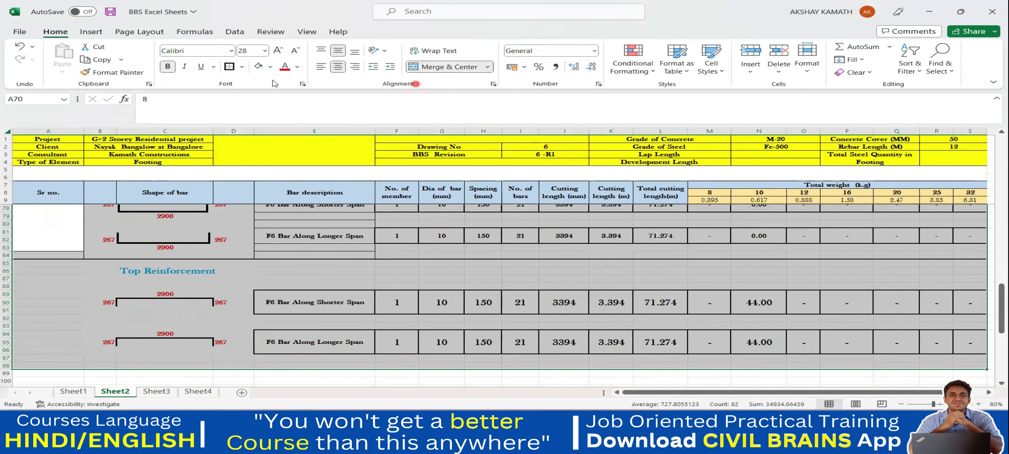
pyautogui.click(229, 67)
pyautogui.scroll(-1, 475, 334)
pyautogui.click(397, 334)
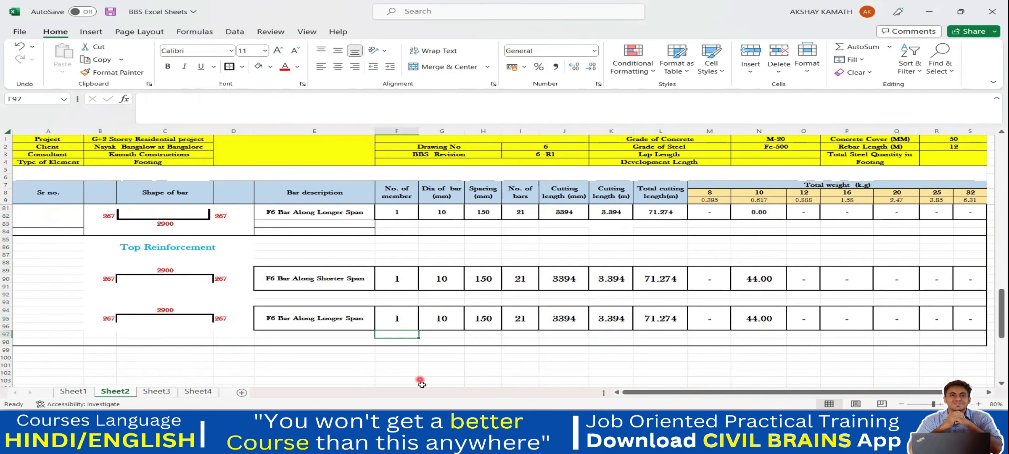
# - Merge and centre the F6 block's serial number cell over A70:A98 so it also spans the top reinforcement rows
pyautogui.scroll(3, 72, 262)
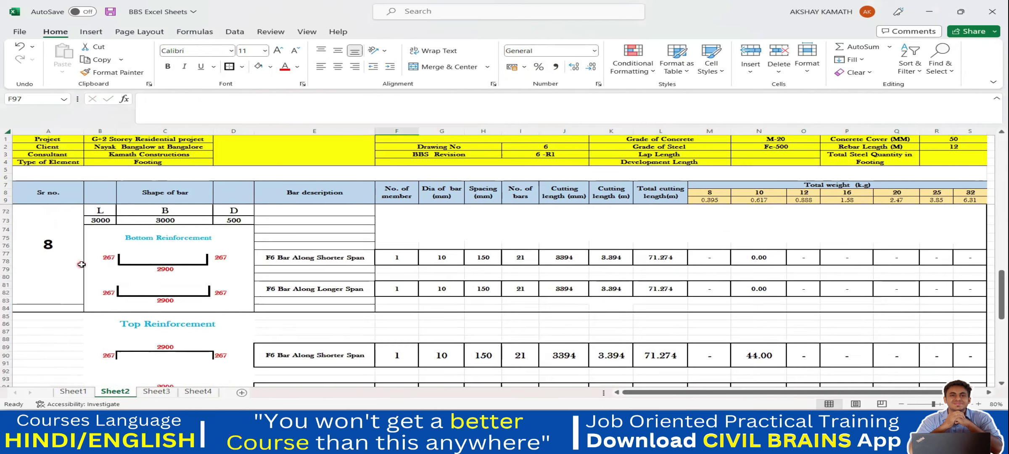
pyautogui.moveTo(63, 269); pyautogui.dragTo(62, 374)
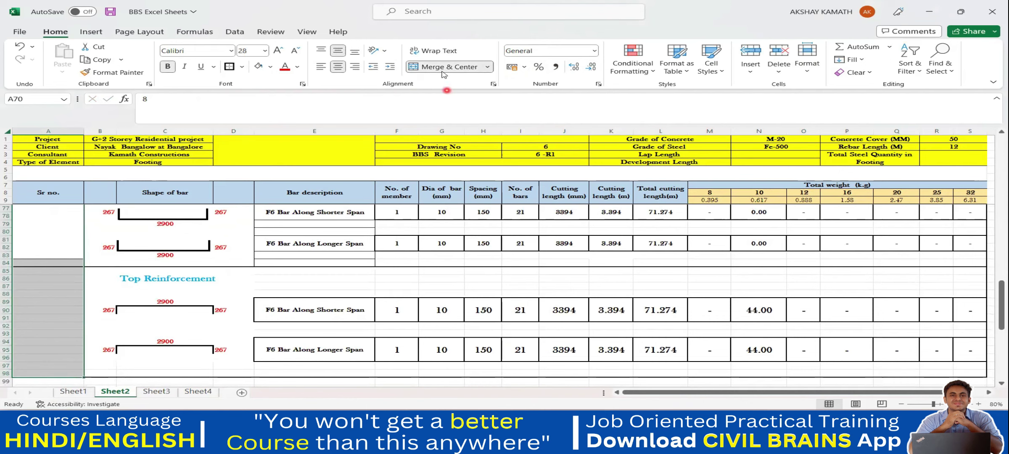
pyautogui.click(445, 68)
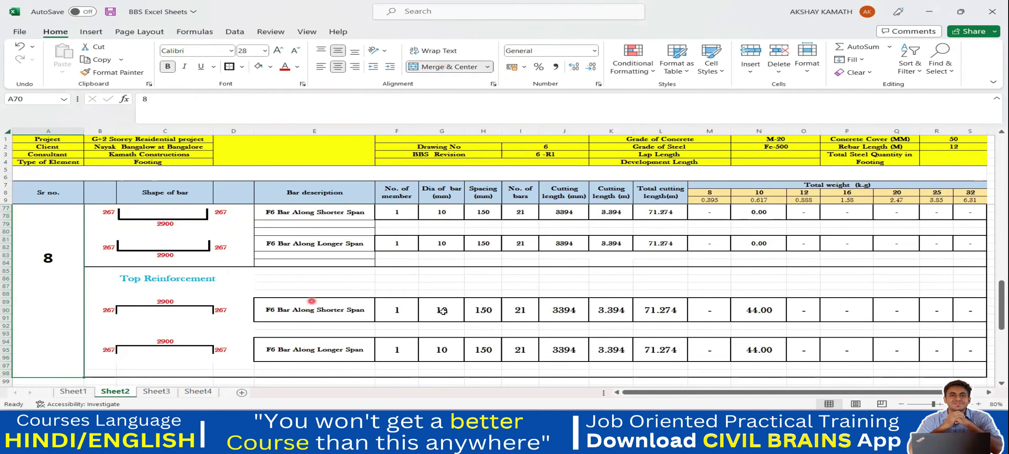
pyautogui.scroll(-2, 311, 301)
pyautogui.click(401, 358)
pyautogui.scroll(3, 434, 363)
pyautogui.scroll(4, 433, 363)
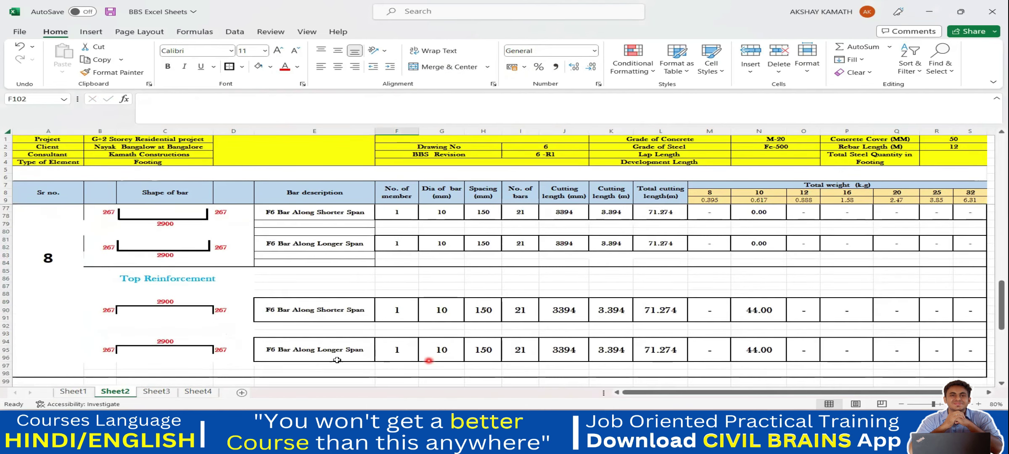
# - Outline the merged serial number cell 8 and the top reinforcement shape area B85:D98 with outside borders
pyautogui.scroll(-2, 238, 323)
pyautogui.click(63, 227)
pyautogui.scroll(-3, 127, 294)
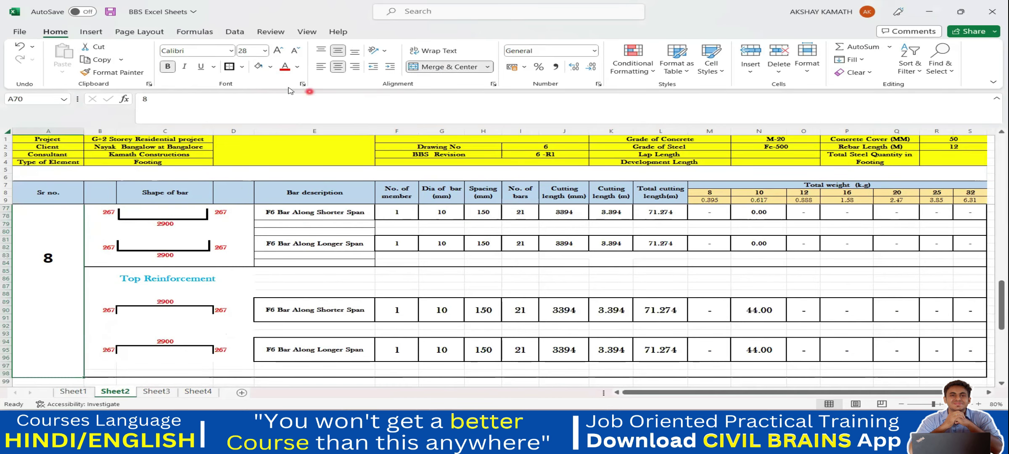
pyautogui.scroll(-3, 368, 253)
pyautogui.click(365, 333)
pyautogui.scroll(3, 381, 323)
pyautogui.click(103, 275)
pyautogui.moveTo(199, 339); pyautogui.dragTo(217, 361)
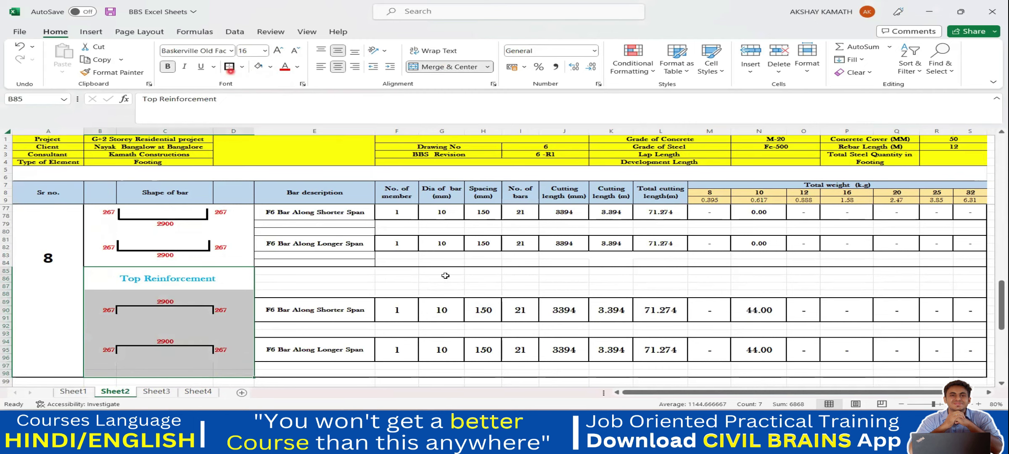
pyautogui.click(527, 288)
# - Review the bordered F6 block on Sheet2, comparing its bottom and top reinforcement rows
pyautogui.scroll(4, 715, 313)
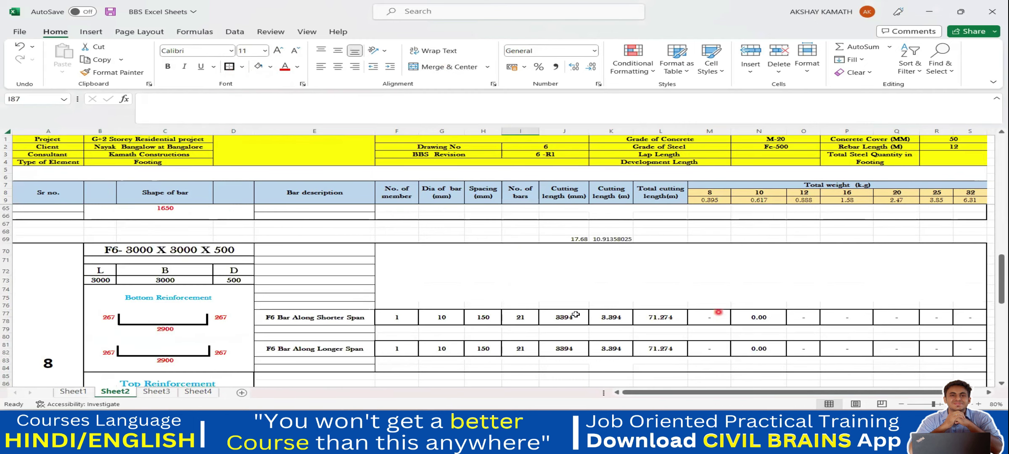
pyautogui.click(519, 273)
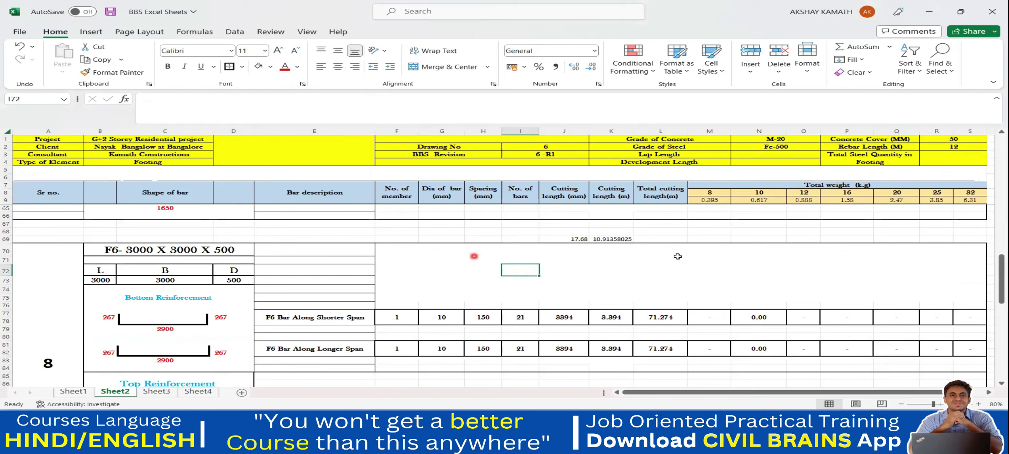
pyautogui.click(597, 243)
pyautogui.scroll(-2, 551, 252)
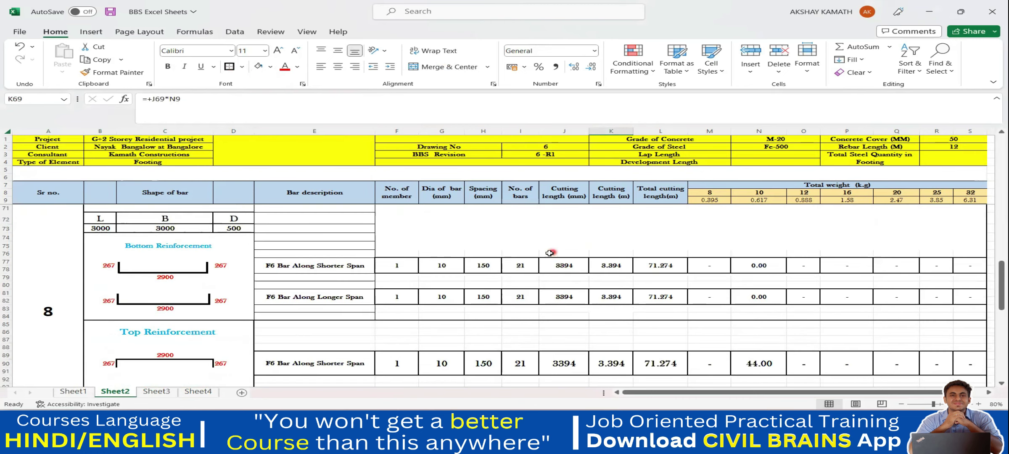
pyautogui.scroll(-1, 366, 226)
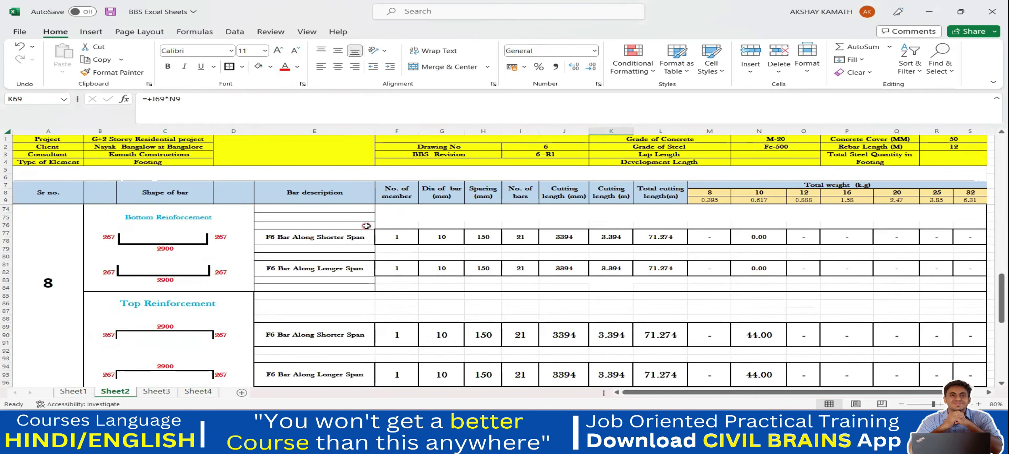
pyautogui.scroll(-2, 799, 257)
pyautogui.scroll(-1, 799, 259)
pyautogui.scroll(4, 228, 271)
pyautogui.scroll(-1, 204, 271)
pyautogui.scroll(-2, 204, 271)
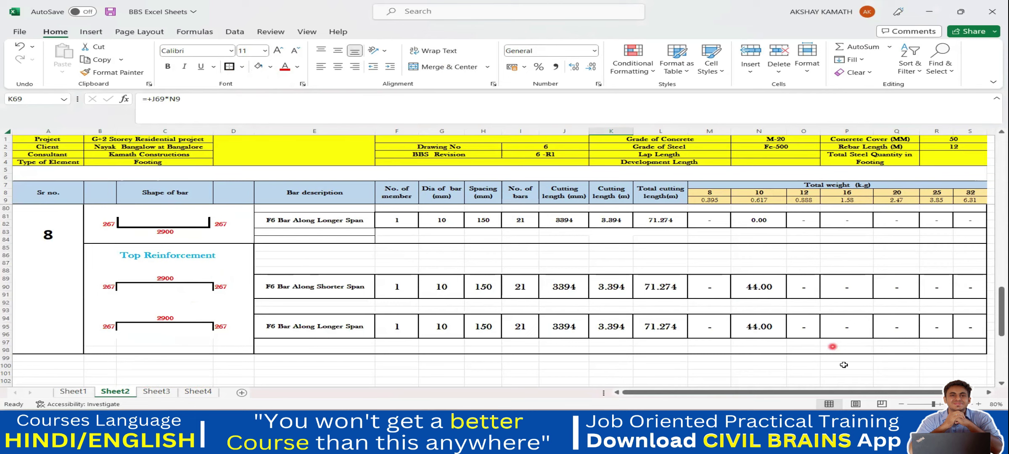
pyautogui.scroll(-2, 778, 338)
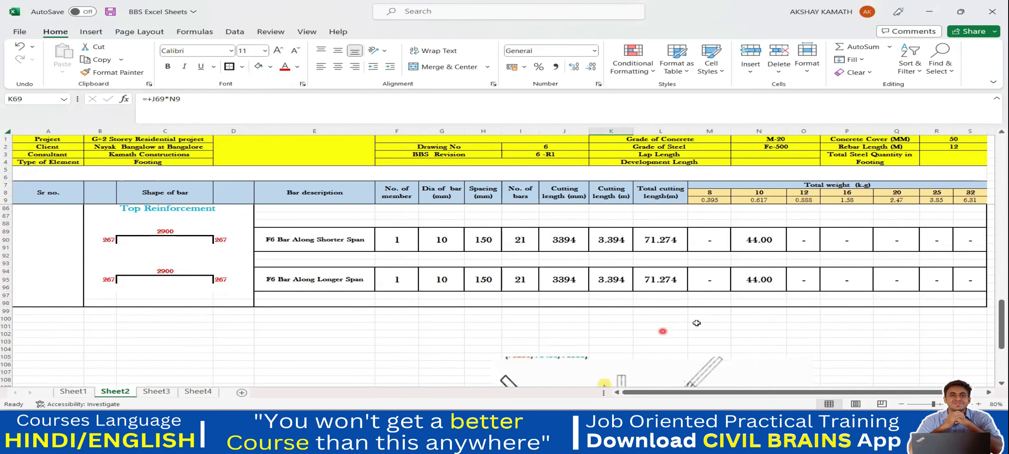
pyautogui.scroll(-2, 740, 316)
pyautogui.scroll(3, 740, 316)
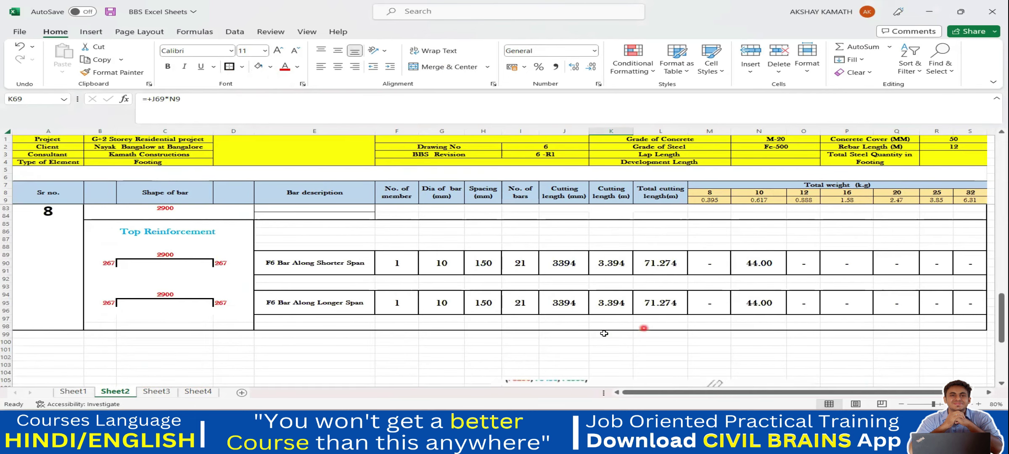
pyautogui.scroll(3, 604, 333)
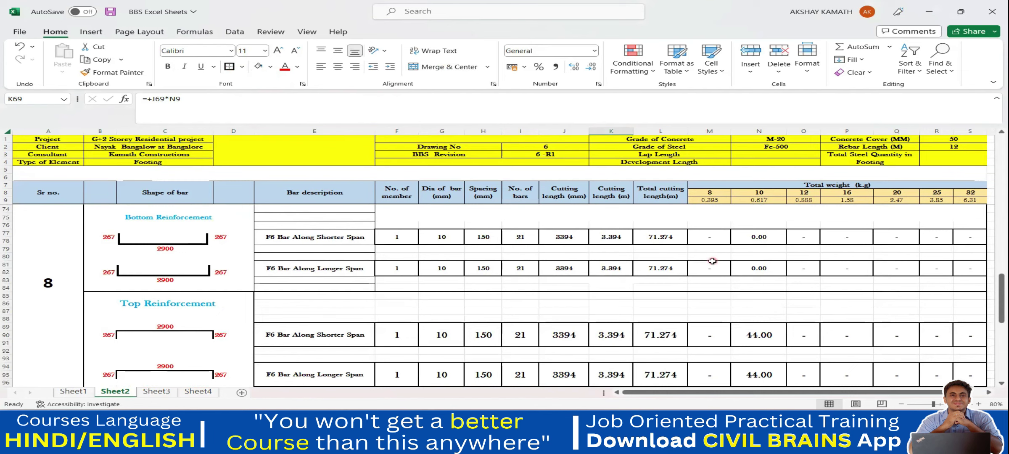
pyautogui.scroll(-6, 714, 254)
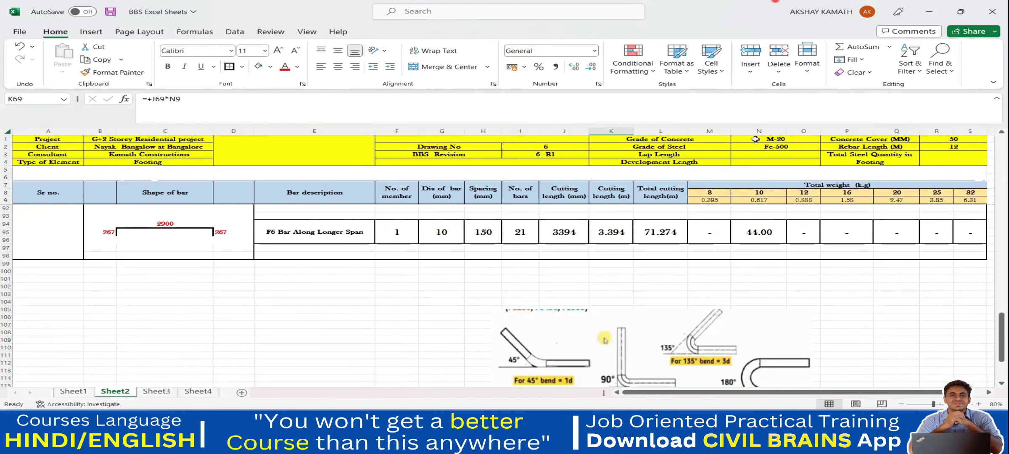
pyautogui.scroll(5, 423, 289)
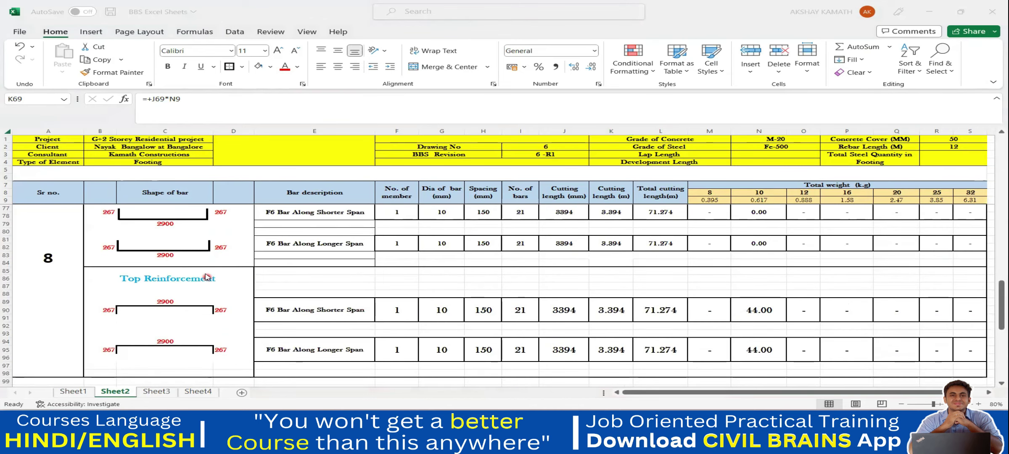
pyautogui.scroll(2, 814, 283)
pyautogui.scroll(-2, 604, 291)
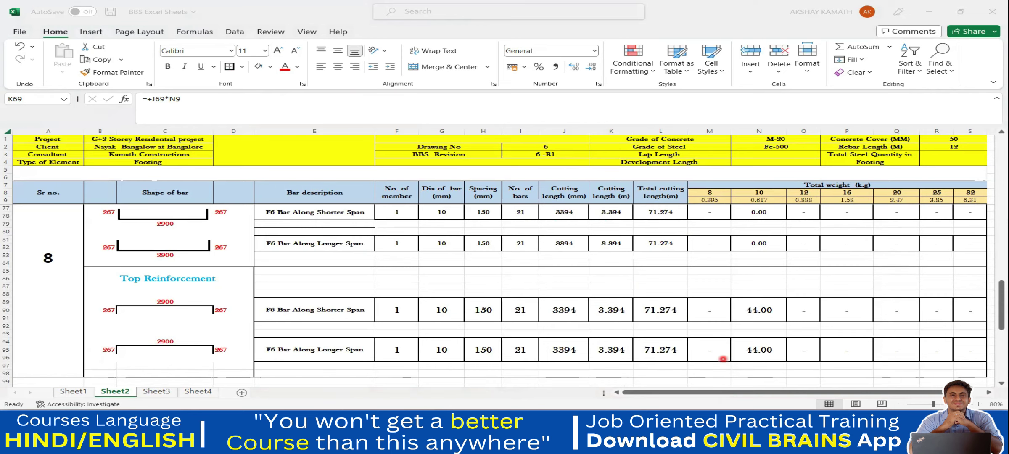
# - Switch to the AutoCAD drawing and check the F6 bottom and top reinforcement spacing in the footing schedule
pyautogui.hotkey('alt', 'Tab')
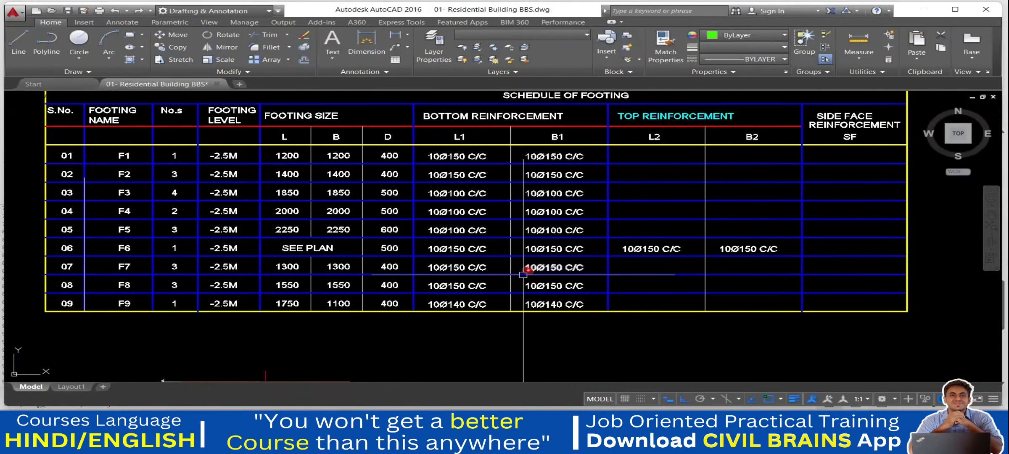
pyautogui.scroll(3, 523, 270)
pyautogui.scroll(2, 518, 288)
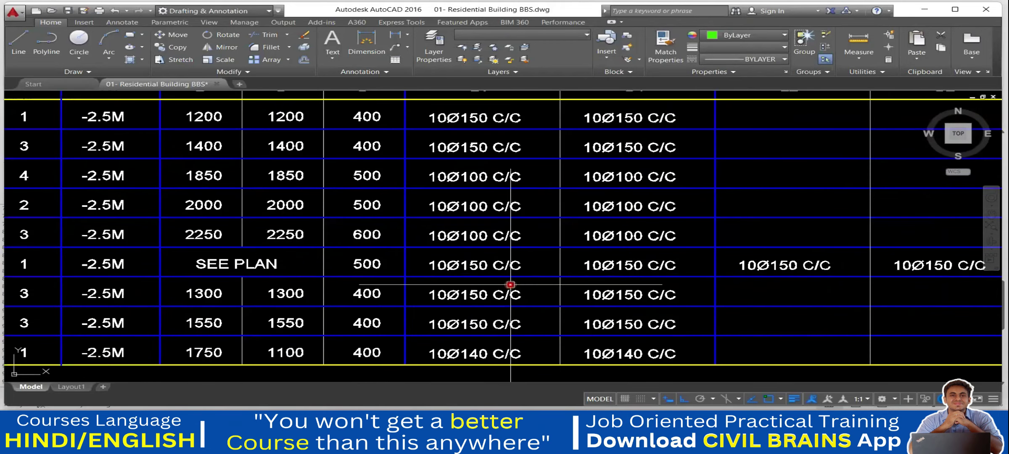
pyautogui.scroll(-2, 494, 284)
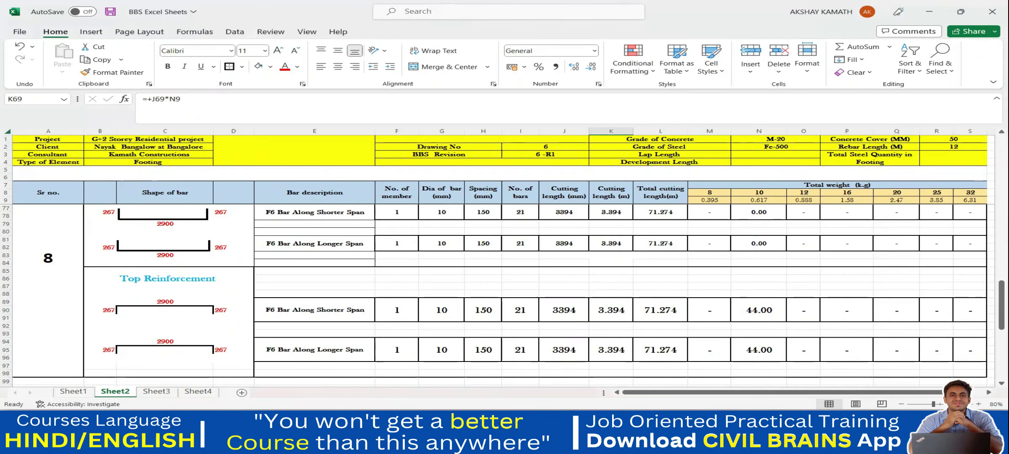
# - Back in the Excel bar schedule, set the spacing of both F6 top bars in H89 and H94 to 200 mm
pyautogui.scroll(2, 611, 300)
pyautogui.scroll(1, 611, 300)
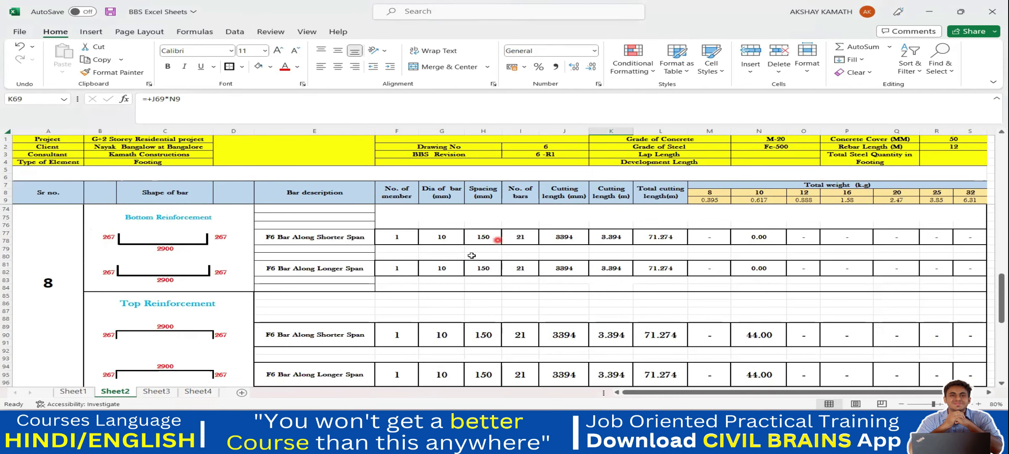
pyautogui.scroll(-1, 452, 320)
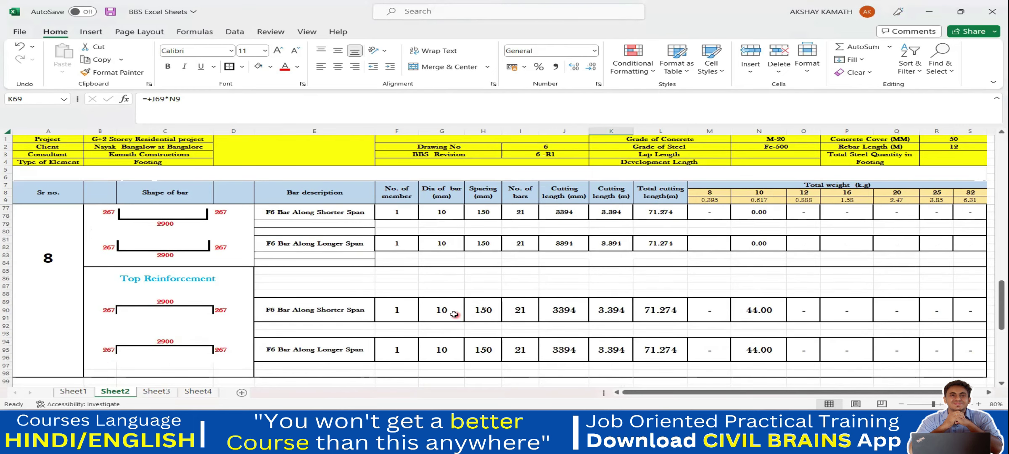
pyautogui.click(489, 311)
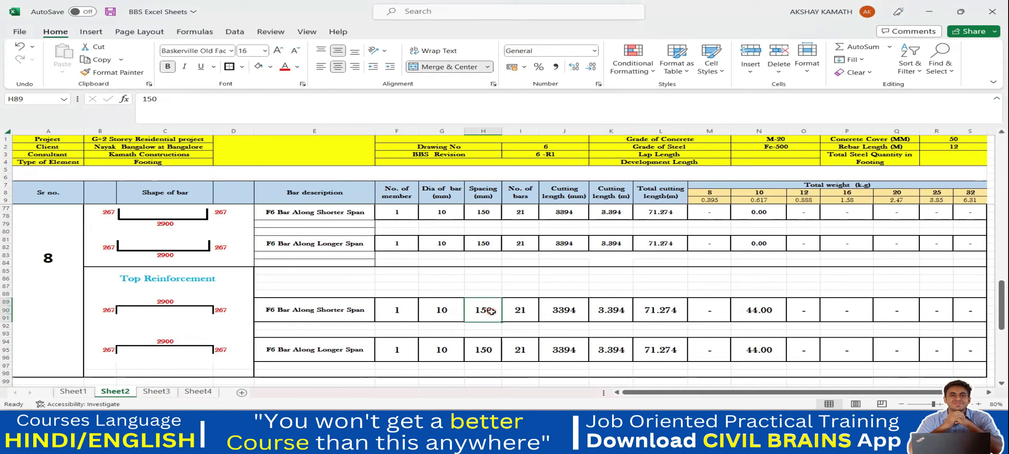
pyautogui.write('200')
pyautogui.press('Return')
pyautogui.click(486, 350)
pyautogui.write('200')
pyautogui.click(552, 273)
pyautogui.click(494, 307)
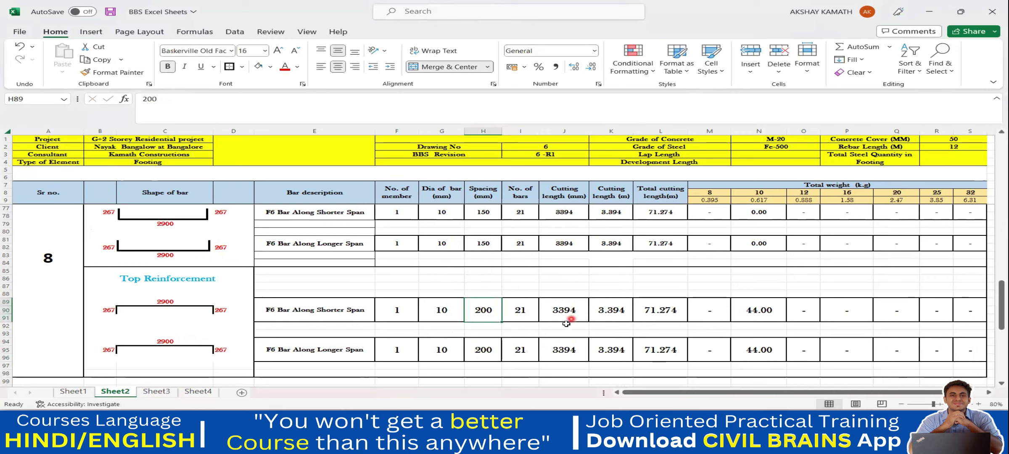
# - Change the shorter-span top bar's count formula in I89 to =+ROUNDUP((B73-50-50)/(200)+1,0)
pyautogui.click(522, 312)
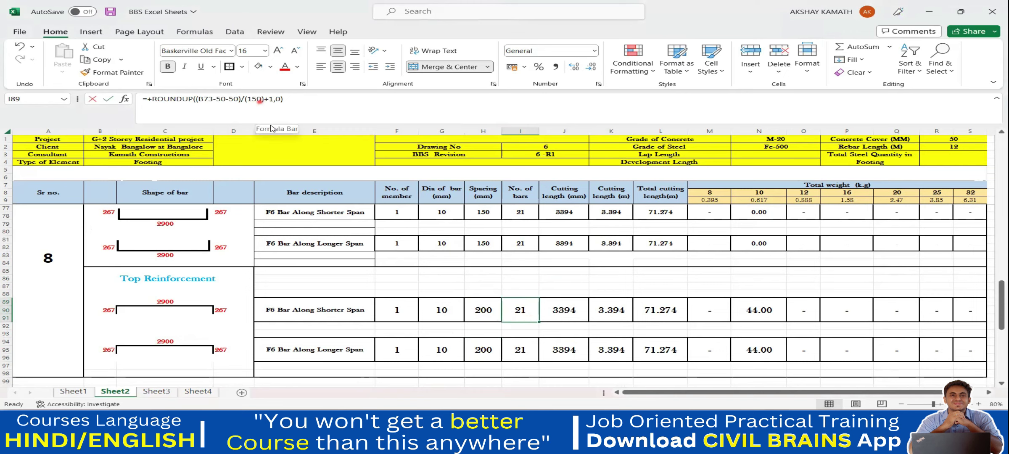
pyautogui.click(260, 102)
pyautogui.press('BackSpace')
pyautogui.press('BackSpace')
pyautogui.press('BackSpace')
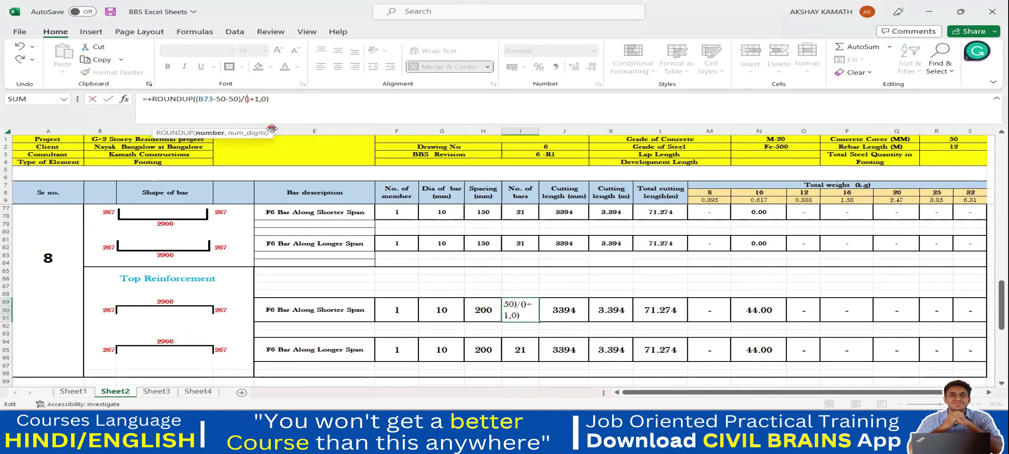
pyautogui.write('200')
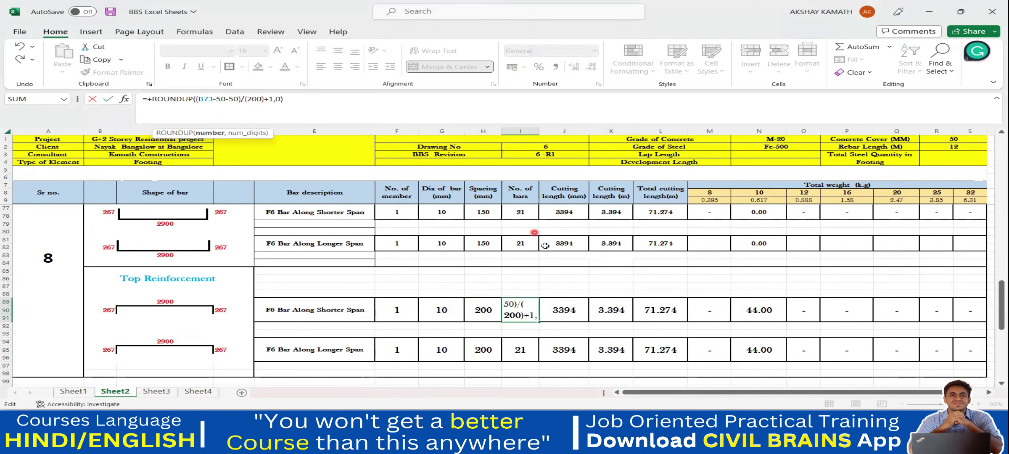
pyautogui.press('Return')
# - Link the shorter-span top bar's count formula in I89 to its spacing cell: =+ROUNDUP((B73-50-50)/(H89)+1,0)
pyautogui.click(521, 350)
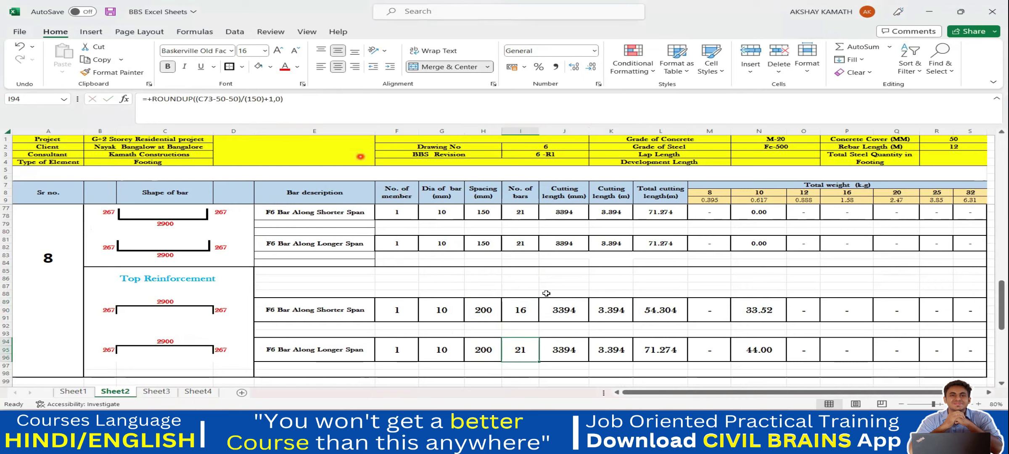
pyautogui.click(529, 310)
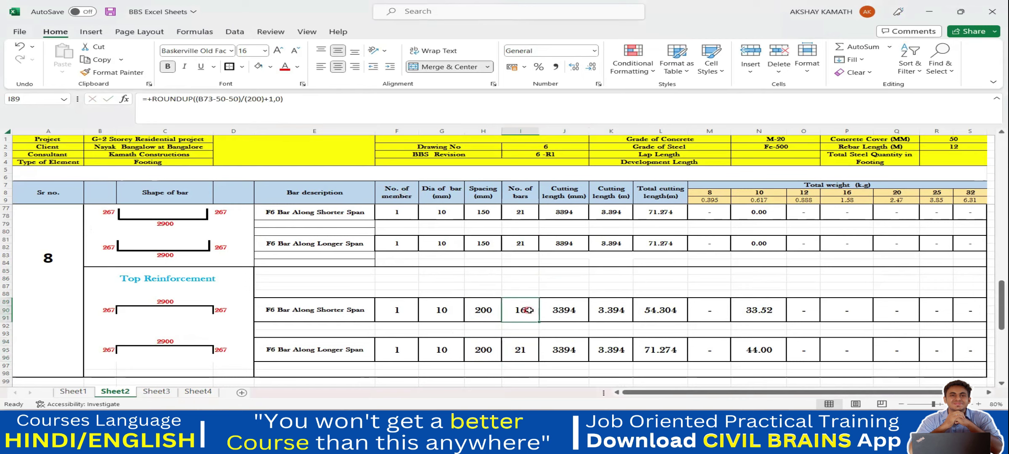
pyautogui.click(264, 108)
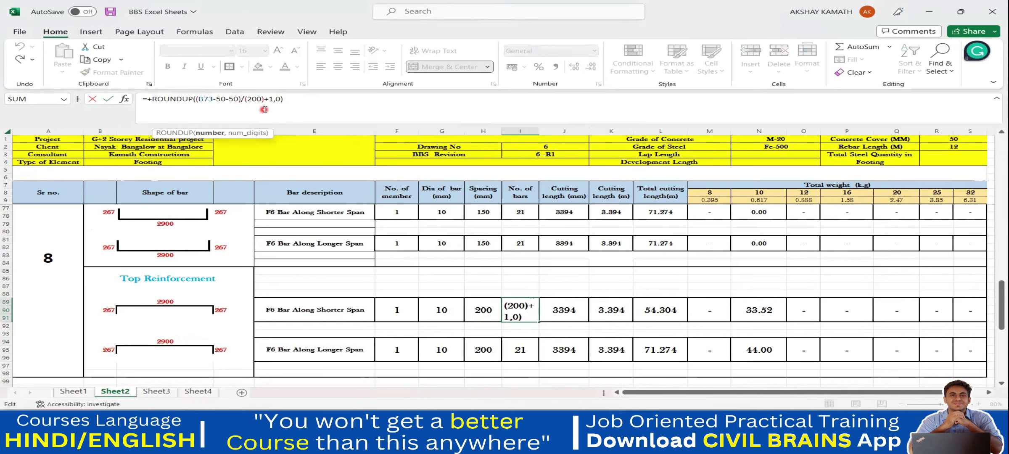
pyautogui.press('BackSpace')
pyautogui.press('BackSpace')
pyautogui.press('BackSpace')
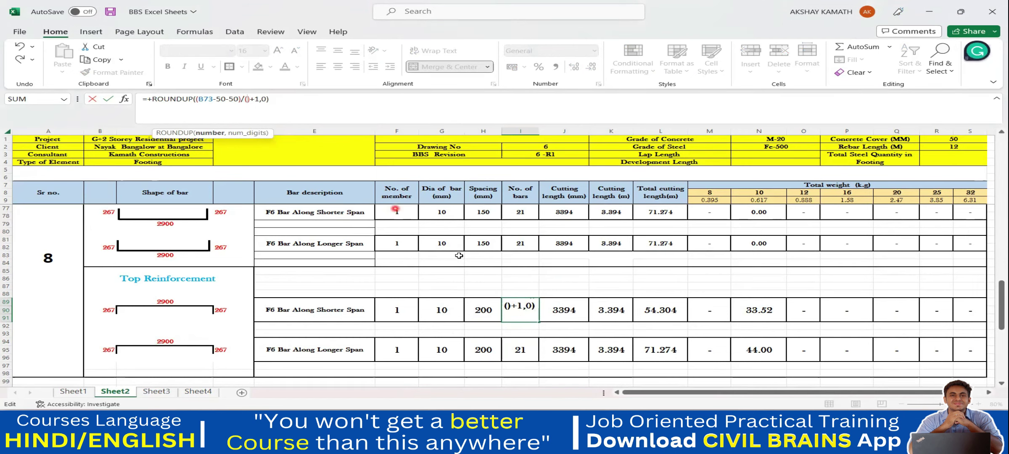
pyautogui.click(483, 303)
pyautogui.click(312, 99)
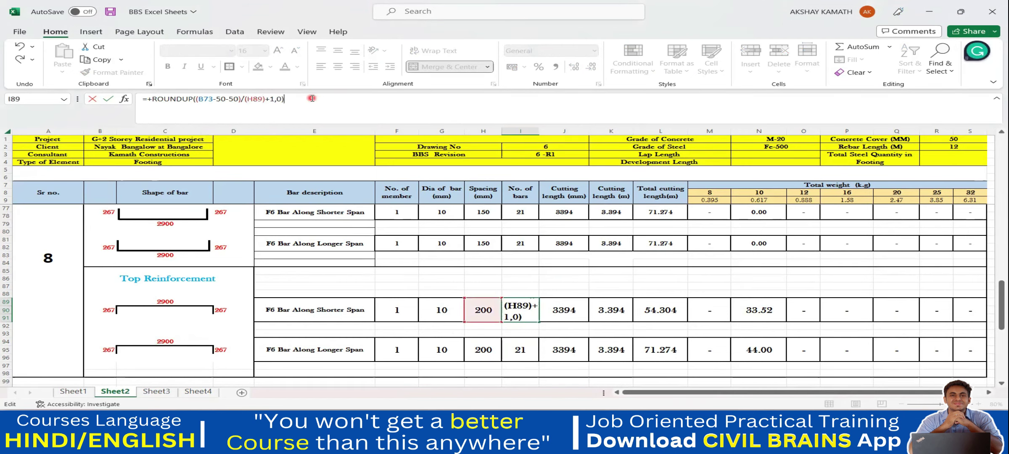
pyautogui.press('Return')
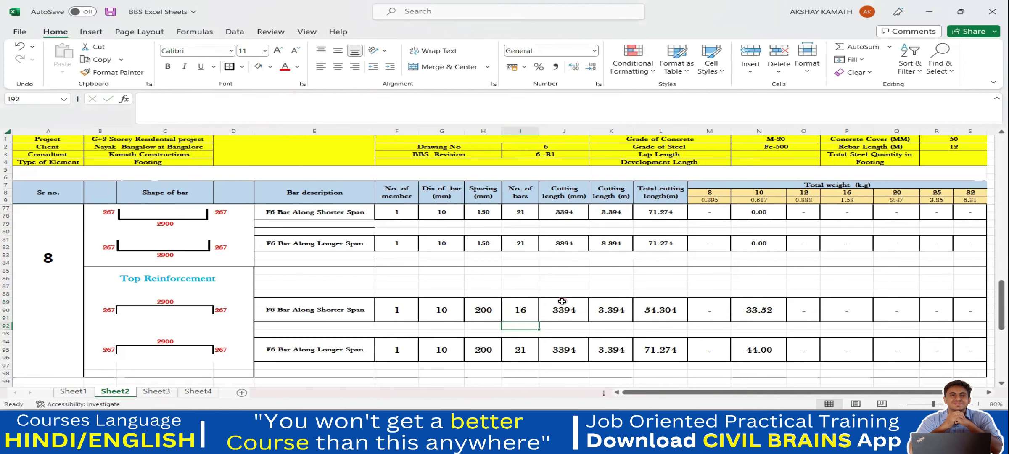
pyautogui.click(562, 301)
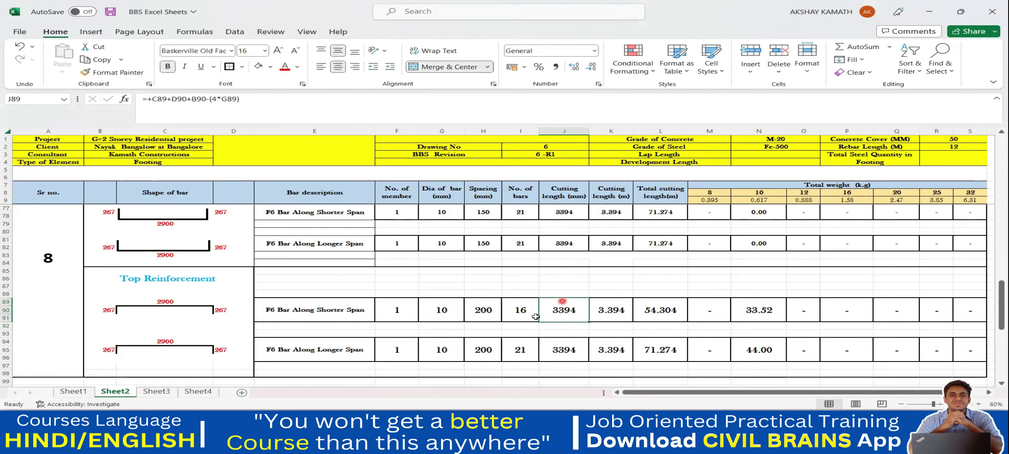
# - In the longer-span top bar's count formula in I94, replace the fixed spacing divisor with a reference to its spacing cell H94
pyautogui.click(528, 345)
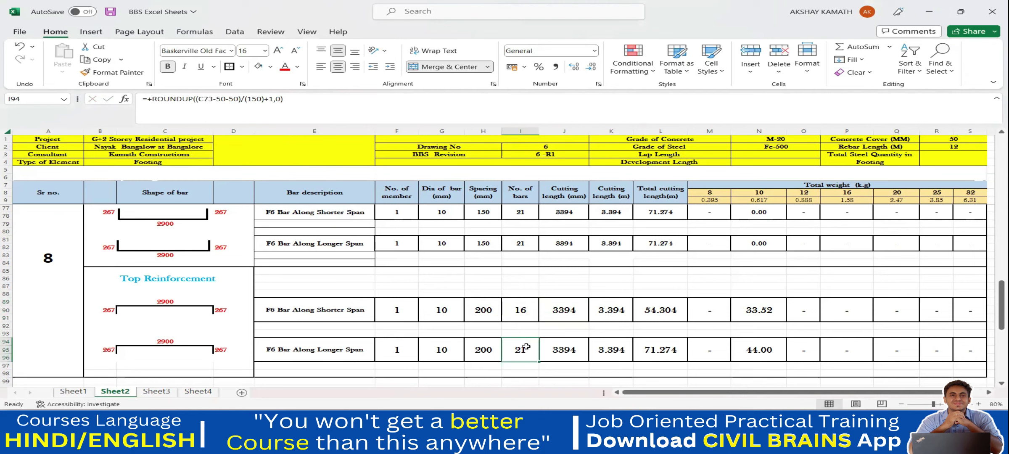
pyautogui.click(262, 104)
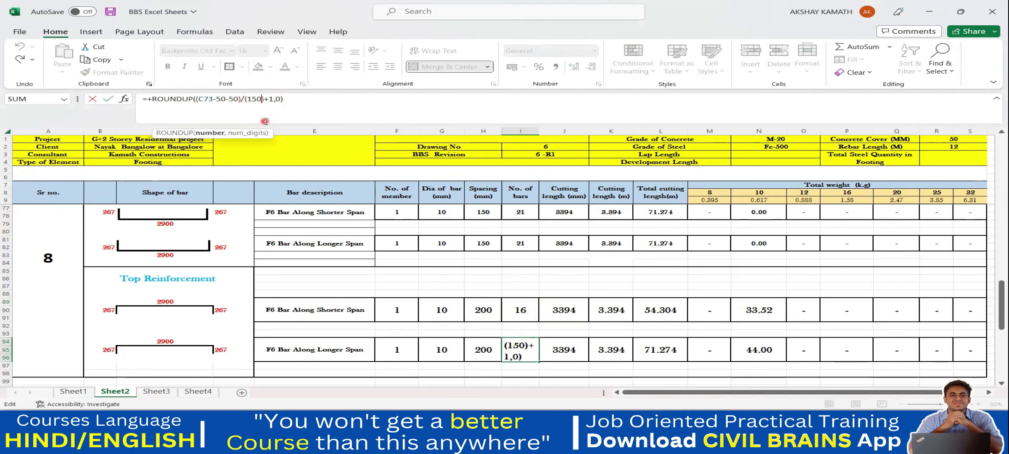
pyautogui.press('BackSpace')
pyautogui.press('BackSpace')
pyautogui.press('BackSpace')
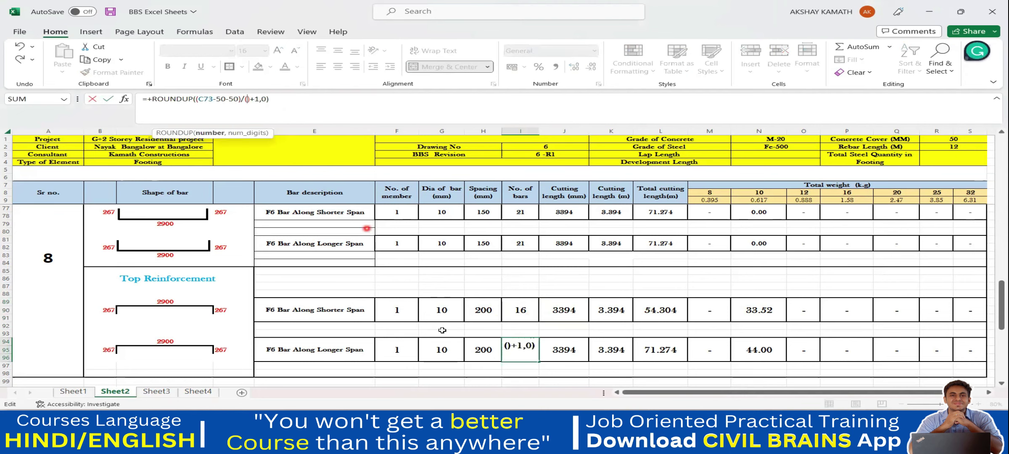
pyautogui.click(480, 345)
pyautogui.press('Return')
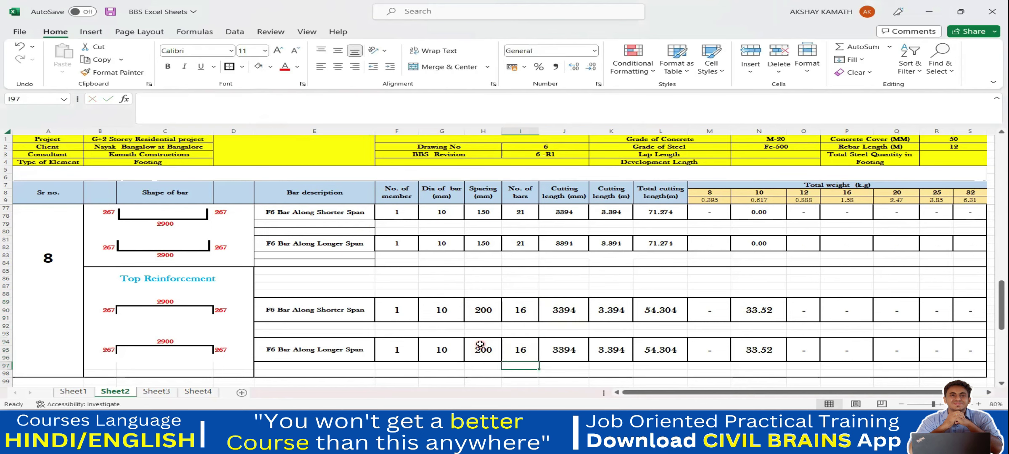
# - Set the spacing of both F6 top bars in H89 and H94 to 250 mm
pyautogui.scroll(-1, 510, 296)
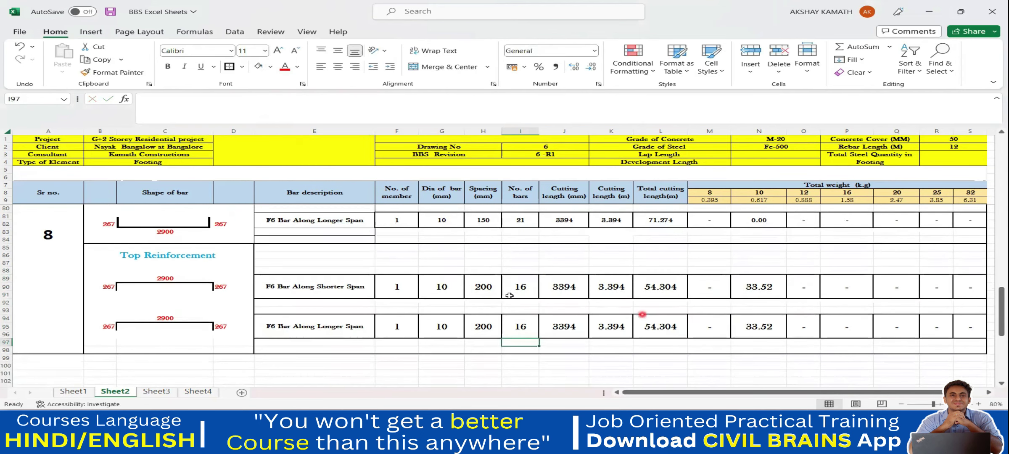
pyautogui.click(487, 290)
pyautogui.write('2')
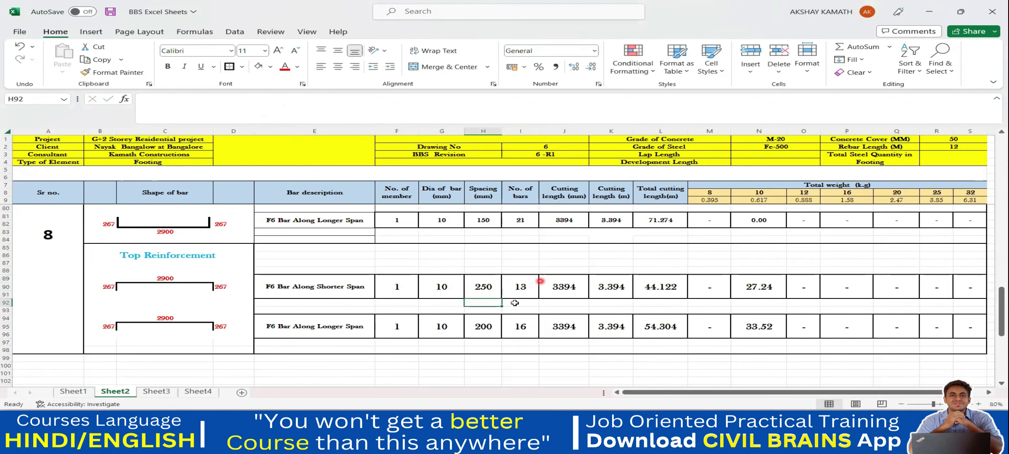
pyautogui.click(490, 327)
pyautogui.write('250')
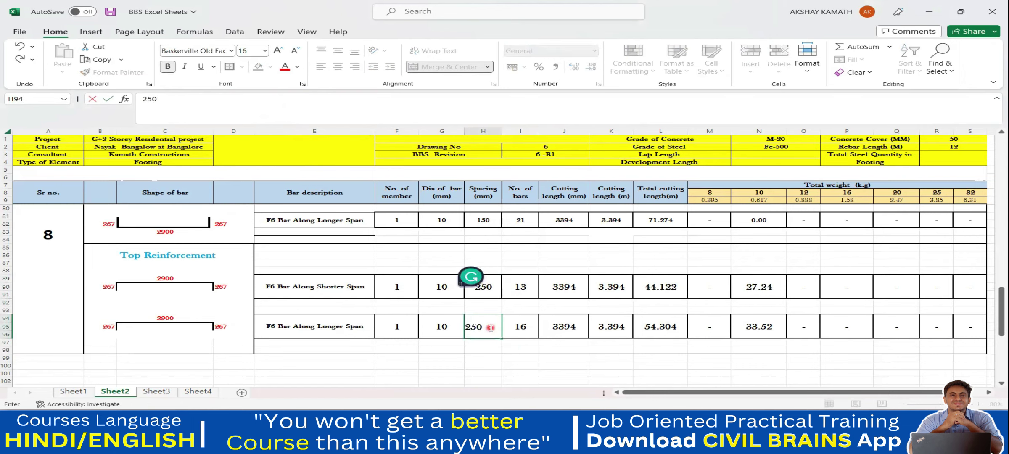
pyautogui.press('Return')
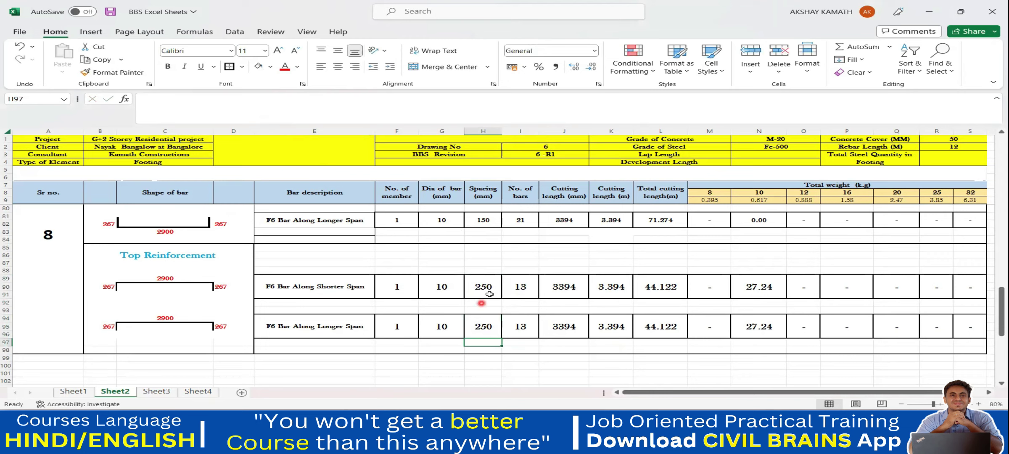
pyautogui.click(448, 290)
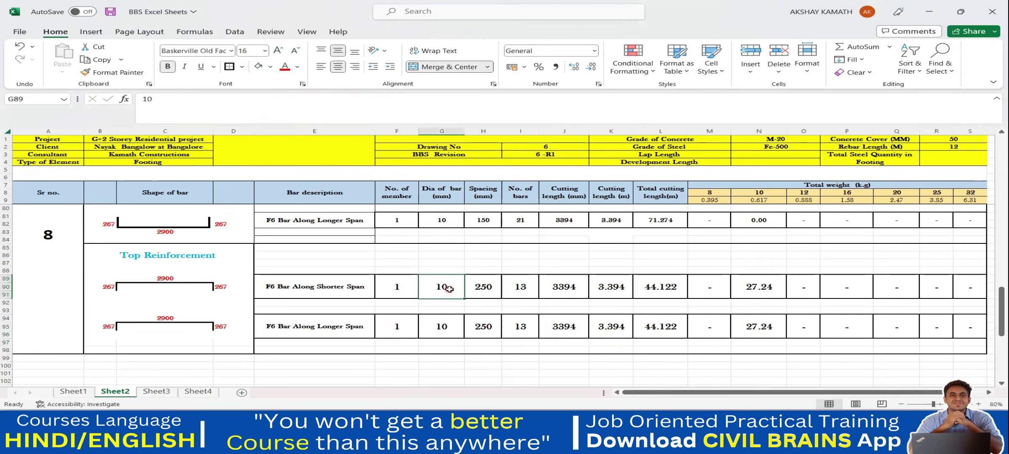
# - Switch to the AutoCAD drawing and change the F6 top reinforcement text under L2 in the footing schedule to 12Ø225 C/C
pyautogui.hotkey('alt', 'Tab')
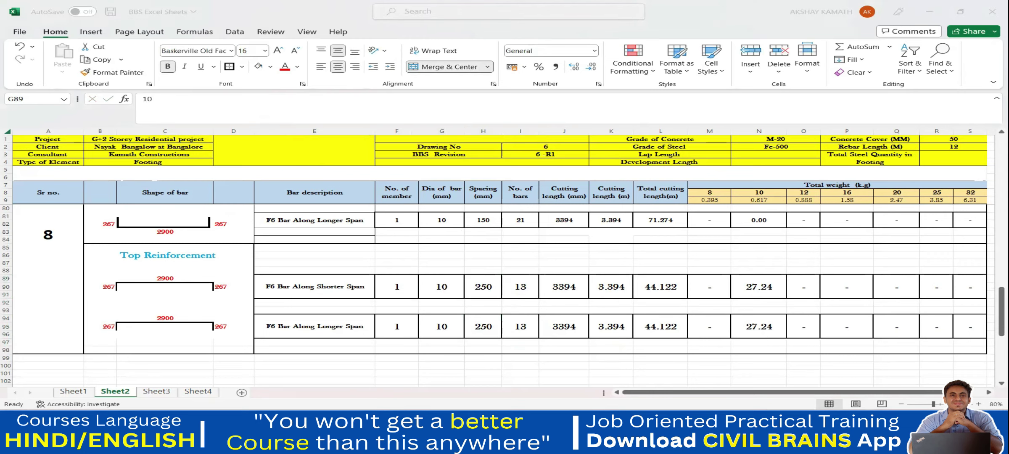
pyautogui.scroll(6, 612, 265)
pyautogui.click(562, 238)
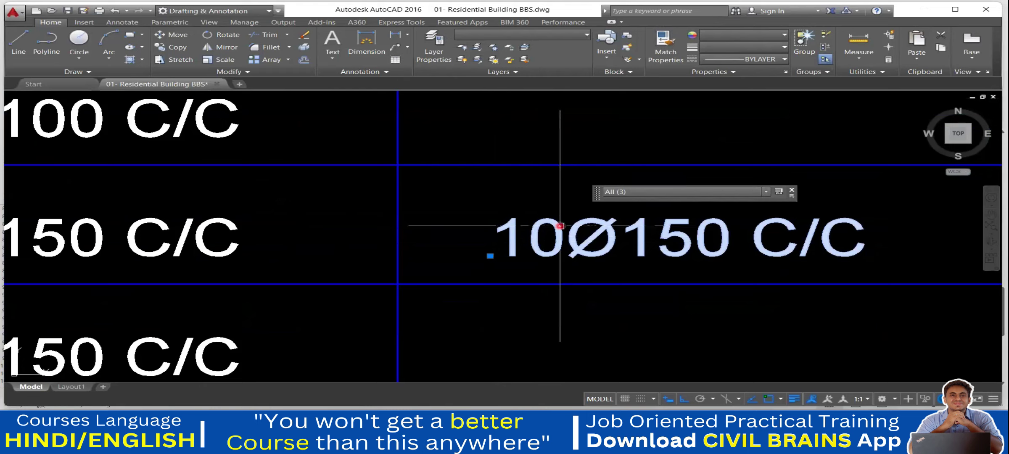
pyautogui.doubleClick(560, 226)
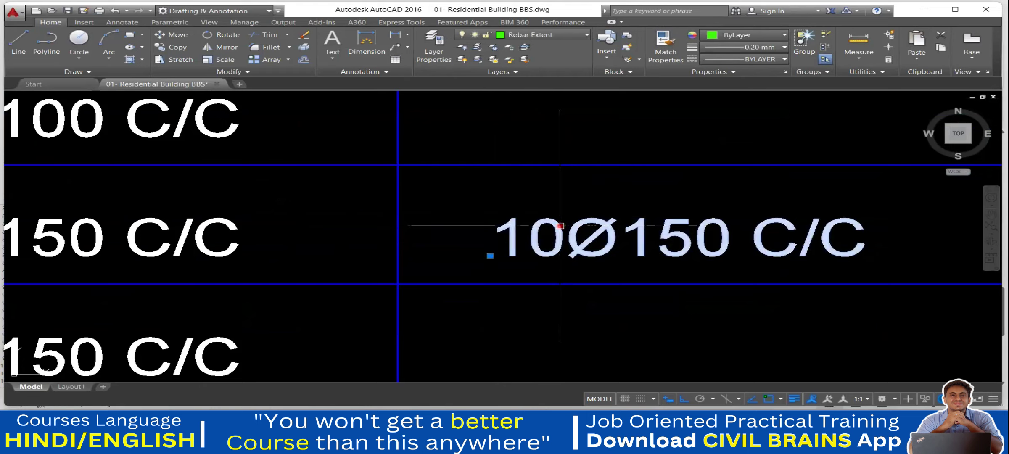
pyautogui.press('BackSpace')
pyautogui.write('2')
pyautogui.rightClick(704, 227)
pyautogui.click(722, 229)
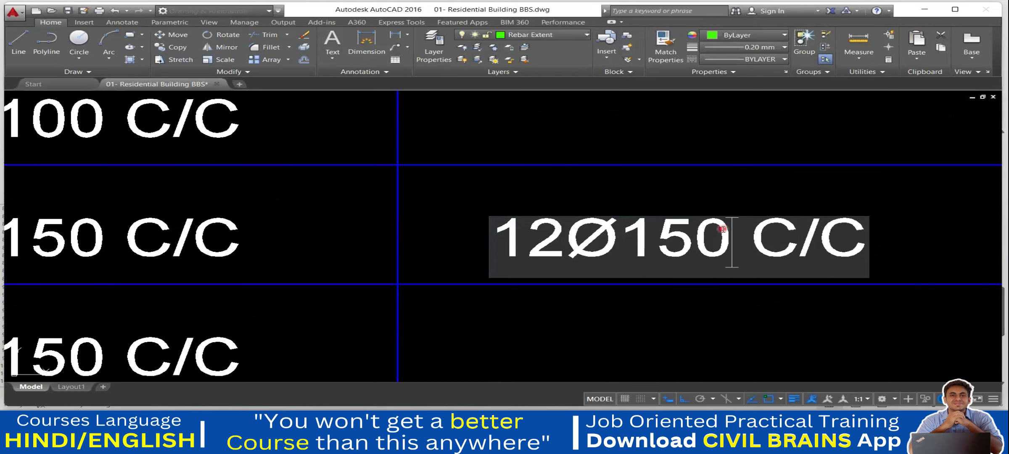
pyautogui.press('BackSpace')
pyautogui.press('BackSpace')
pyautogui.press('BackSpace')
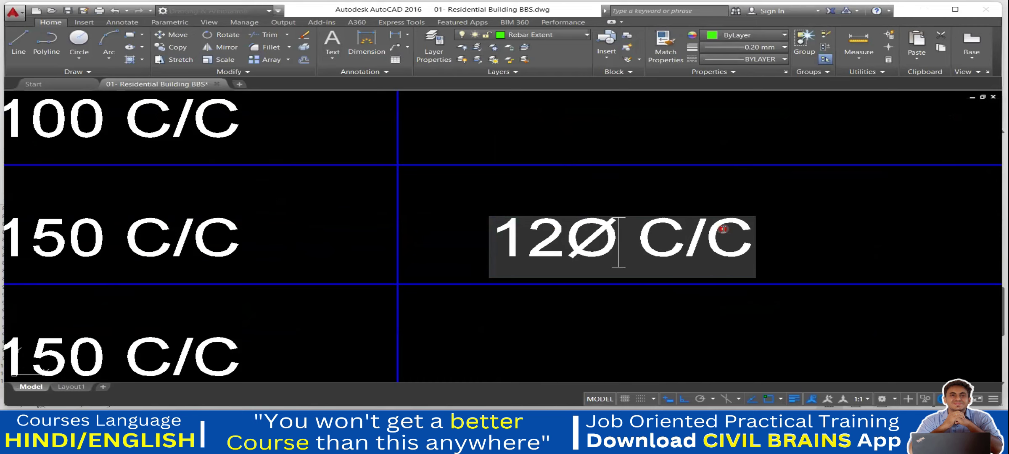
pyautogui.write('225')
pyautogui.rightClick(716, 253)
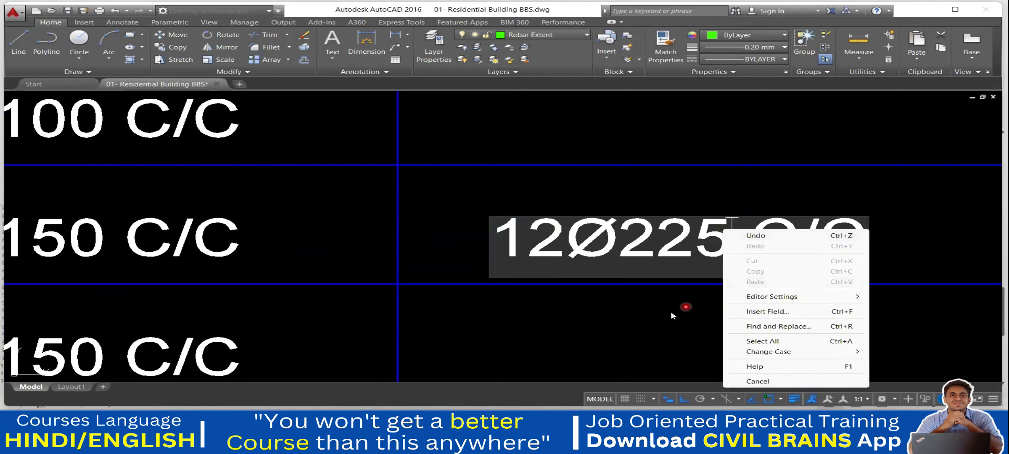
pyautogui.click(674, 309)
# - Change the F6 top reinforcement text under B2 in the footing schedule to 12Ø250C/C
pyautogui.scroll(-5, 671, 302)
pyautogui.scroll(2, 550, 205)
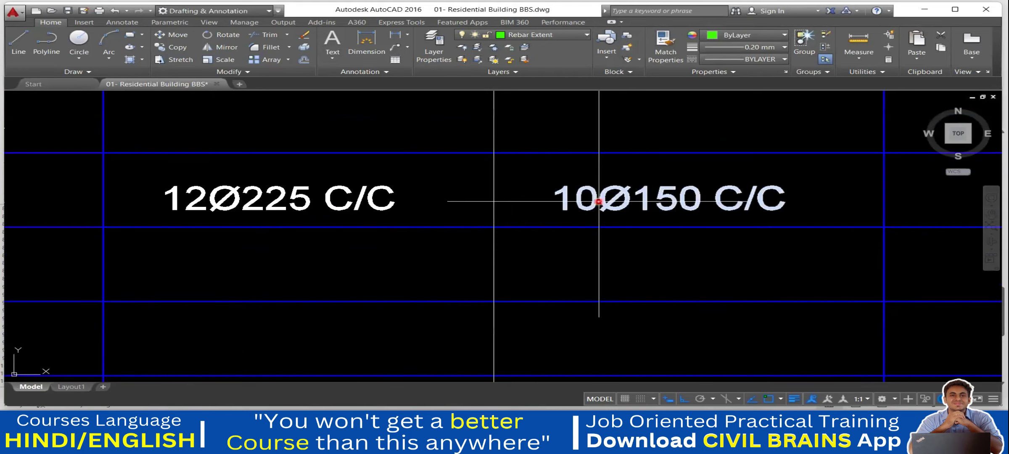
pyautogui.doubleClick(595, 198)
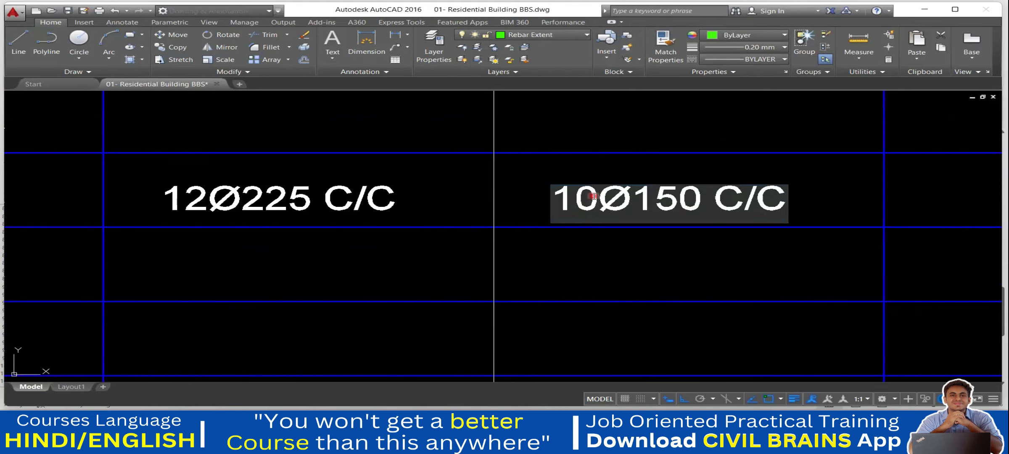
pyautogui.press('BackSpace')
pyautogui.write('2')
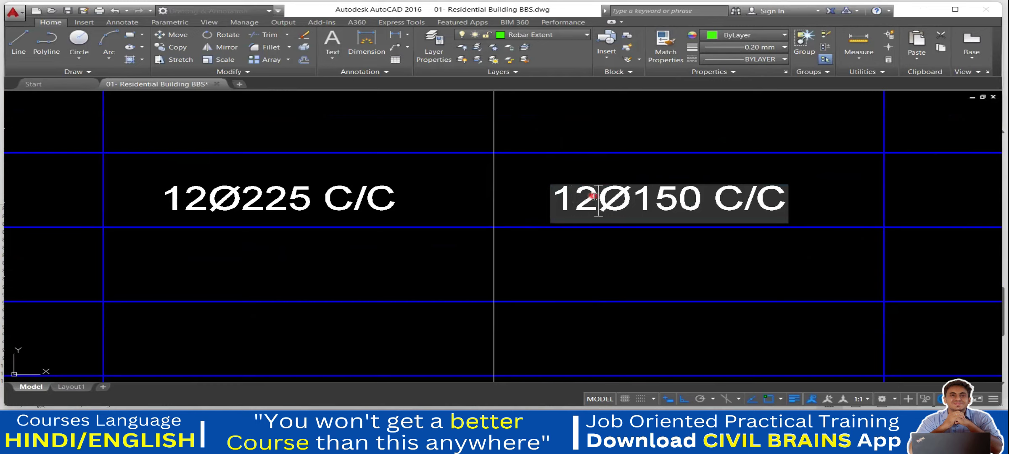
pyautogui.doubleClick(701, 202)
pyautogui.press('Delete')
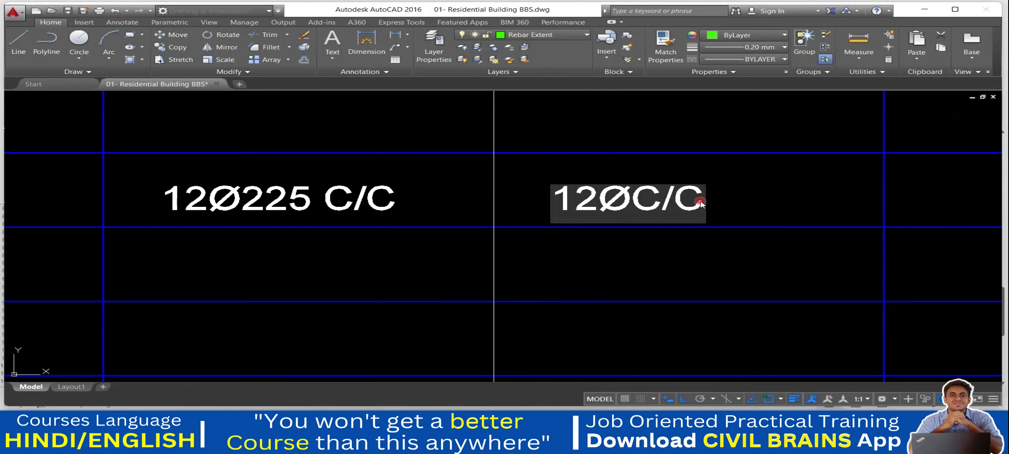
pyautogui.write('250')
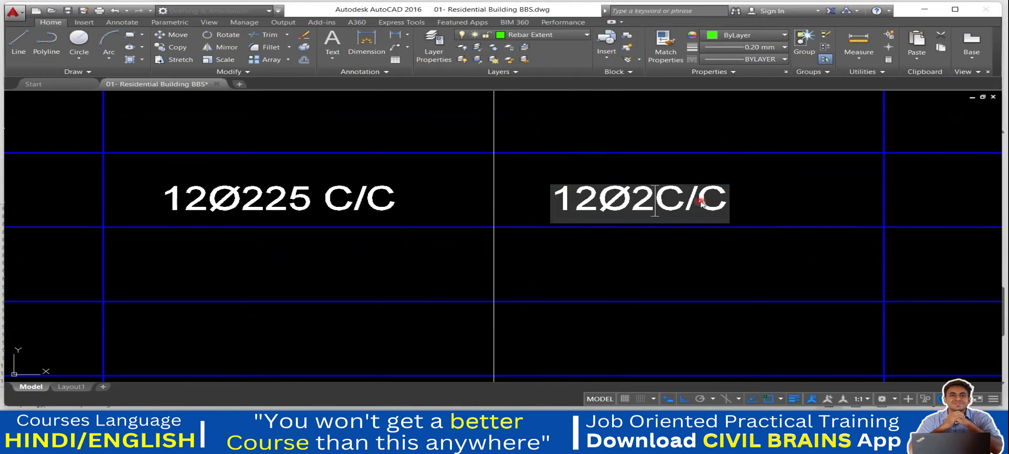
pyautogui.click(741, 232)
# - Examine the F6 row of the footing schedule, comparing its bottom reinforcement (L1, B1) with its top reinforcement (L2, B2)
pyautogui.scroll(-2, 734, 254)
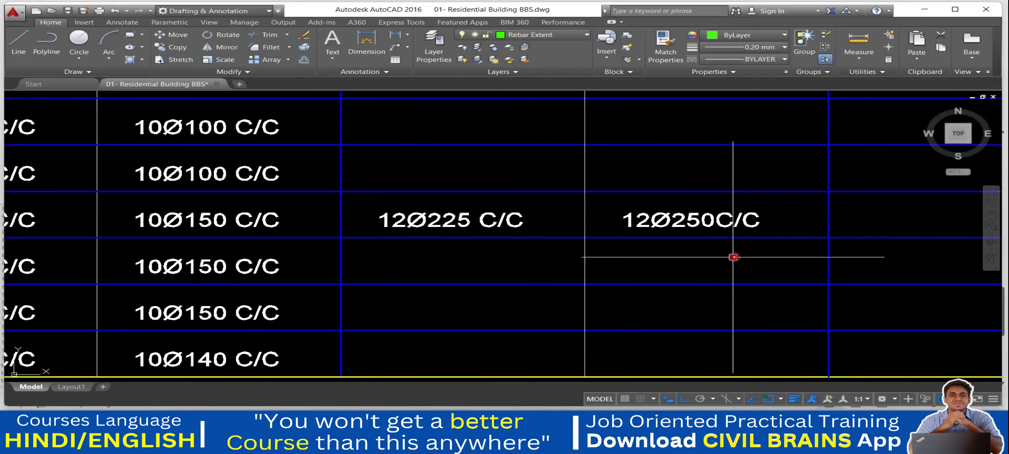
pyautogui.scroll(-3, 687, 266)
pyautogui.scroll(3, 656, 266)
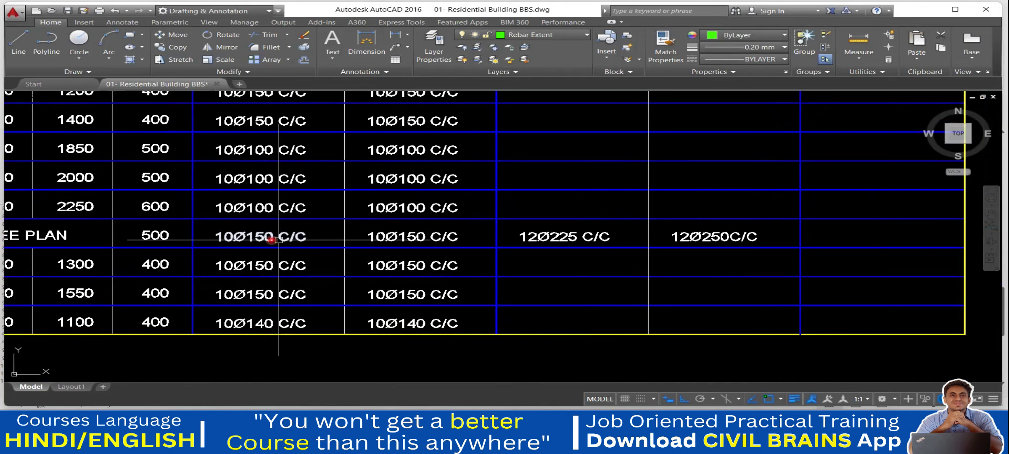
pyautogui.moveTo(581, 245); pyautogui.dragTo(549, 257)
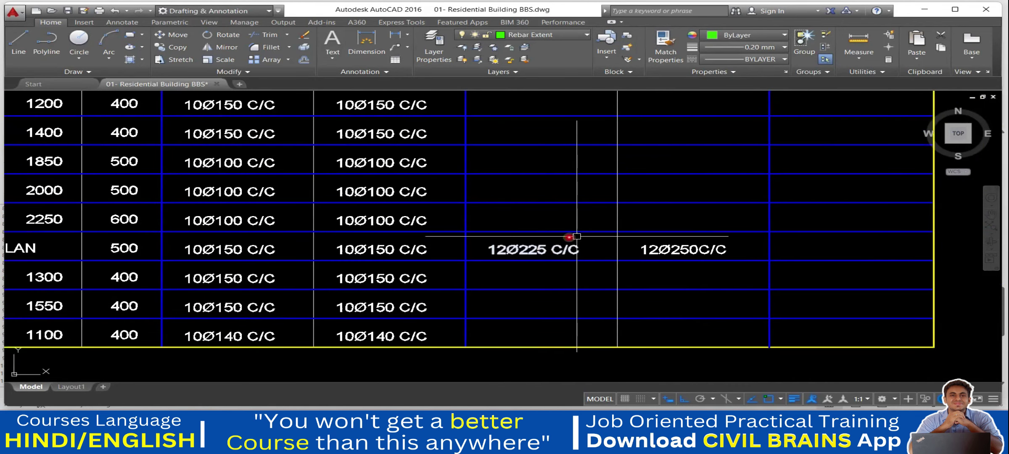
pyautogui.moveTo(689, 248); pyautogui.dragTo(707, 252)
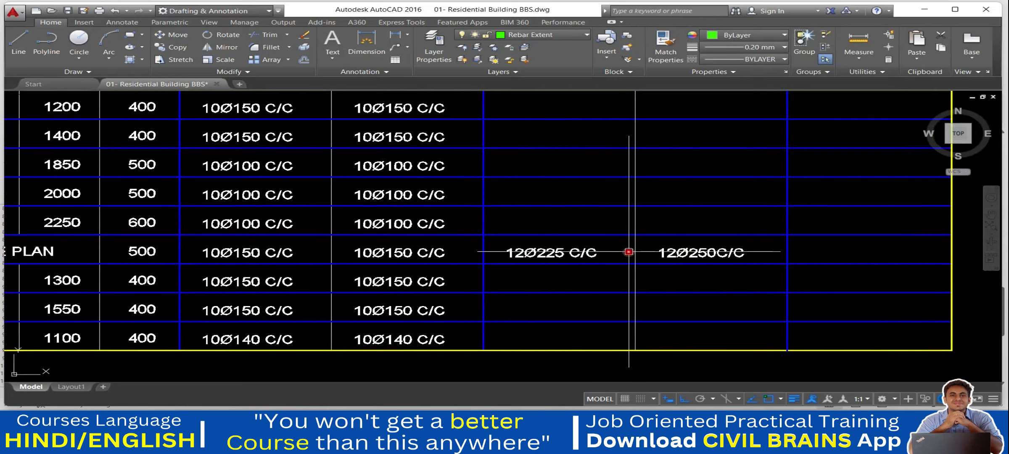
pyautogui.scroll(-1, 626, 247)
pyautogui.moveTo(592, 231)
pyautogui.mouseDown()
pyautogui.moveTo(564, 264)
pyautogui.moveTo(593, 246)
pyautogui.mouseUp()
pyautogui.scroll(1, 593, 246)
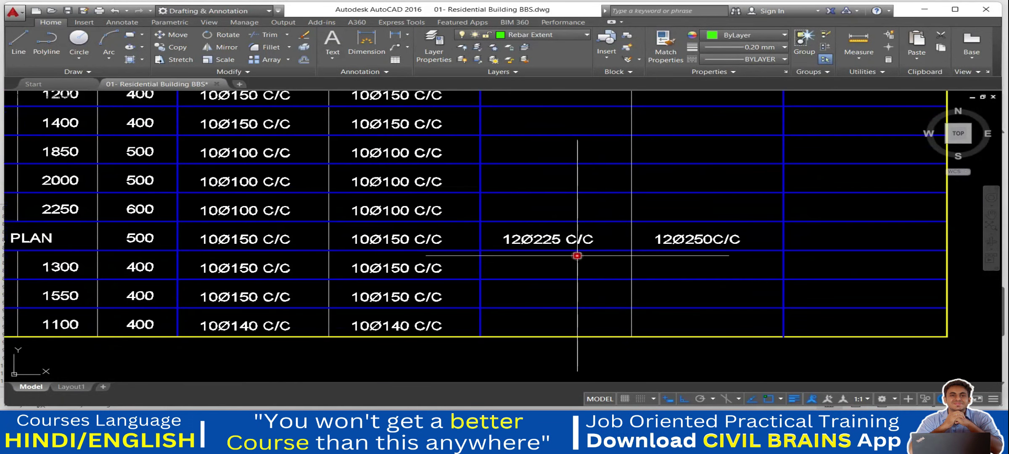
pyautogui.scroll(-2, 546, 262)
pyautogui.moveTo(546, 262); pyautogui.dragTo(531, 286)
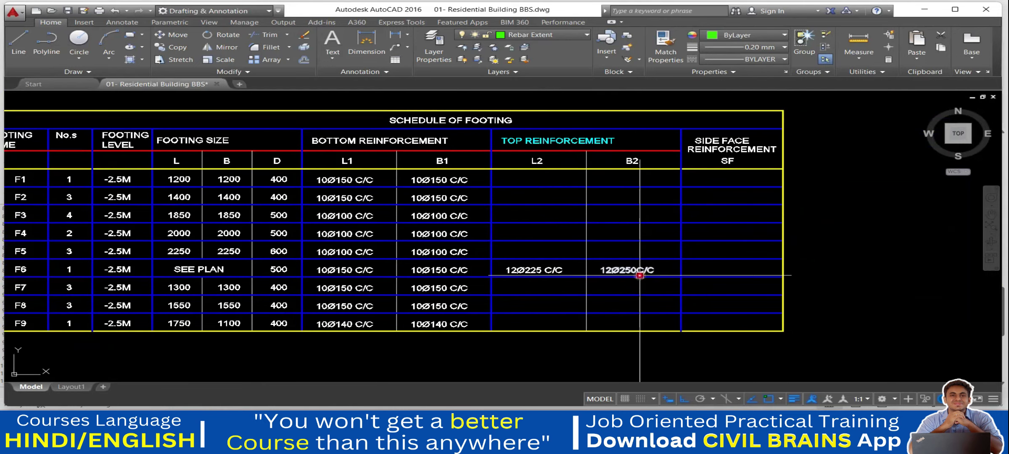
pyautogui.scroll(2, 637, 276)
pyautogui.moveTo(636, 275); pyautogui.dragTo(604, 346)
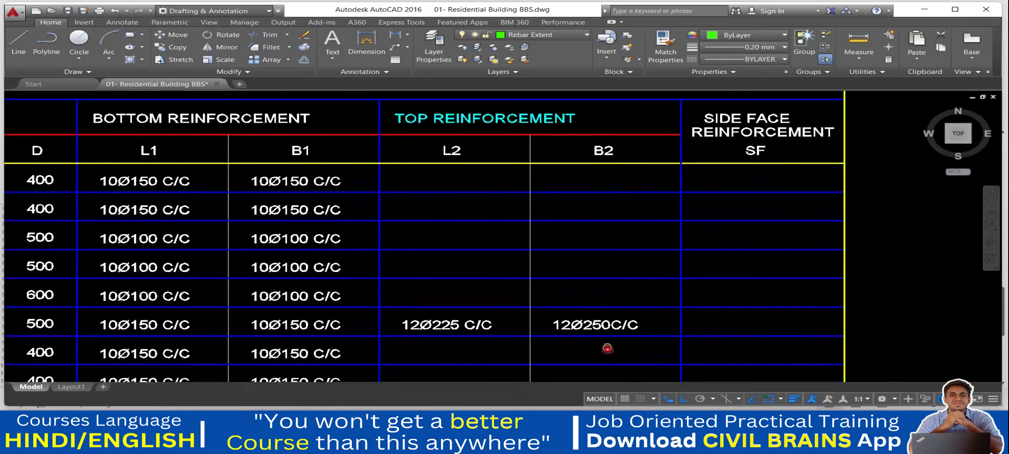
pyautogui.moveTo(478, 327); pyautogui.dragTo(464, 304)
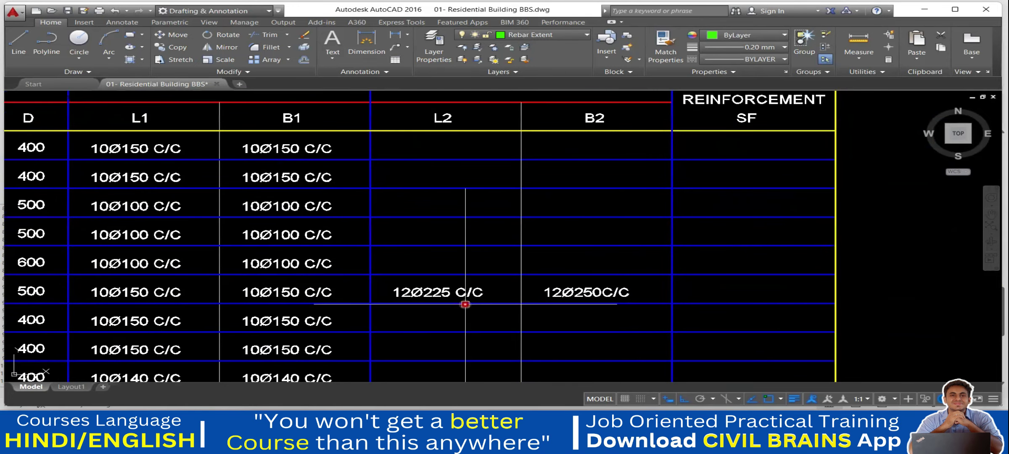
# - Switch to the Excel schedule and set the spacing of the F6 top bar along the shorter span in H89 to 225 mm
pyautogui.hotkey('alt', 'Tab')
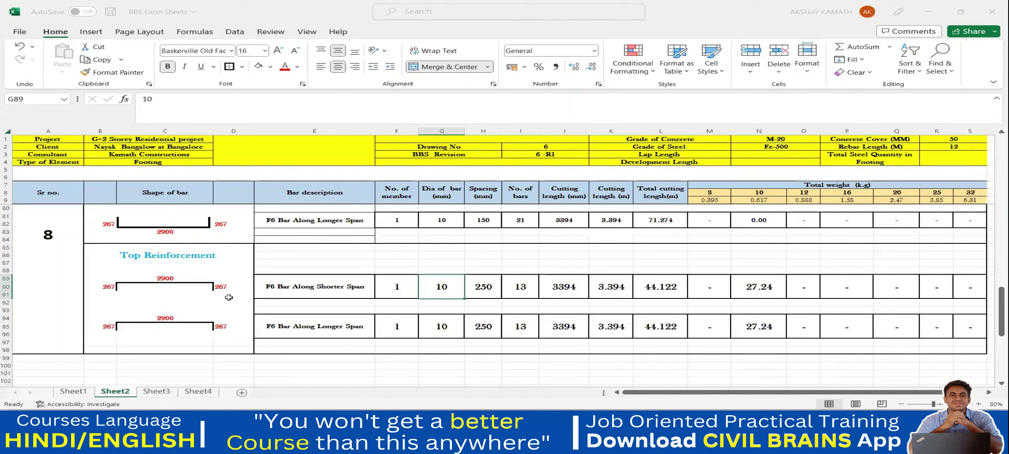
pyautogui.click(493, 289)
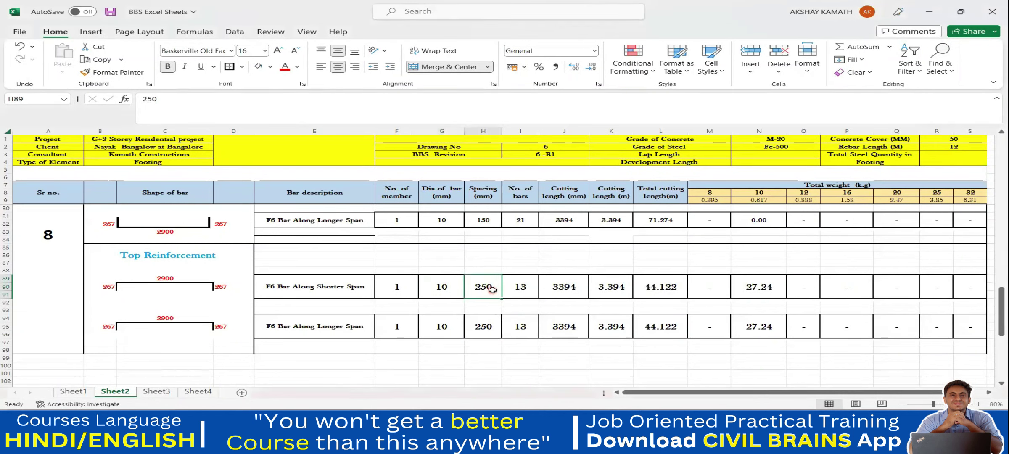
pyautogui.write('225')
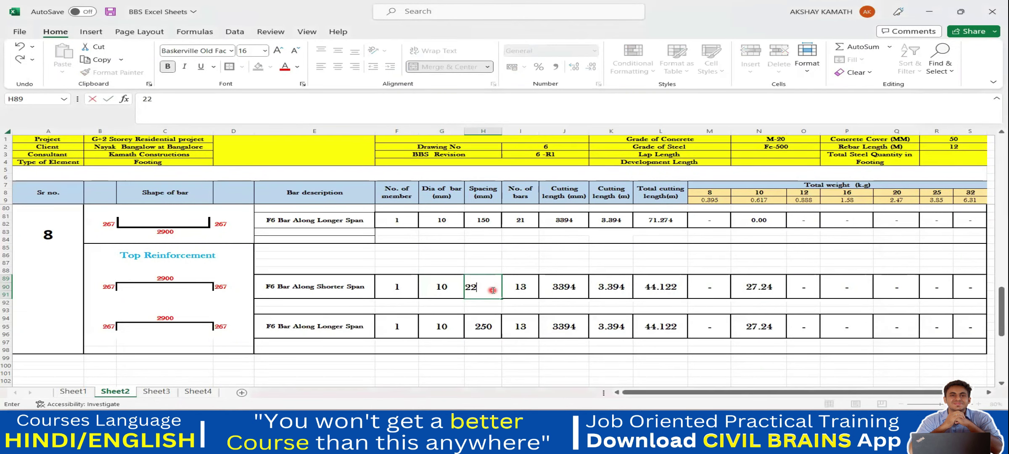
pyautogui.click(522, 372)
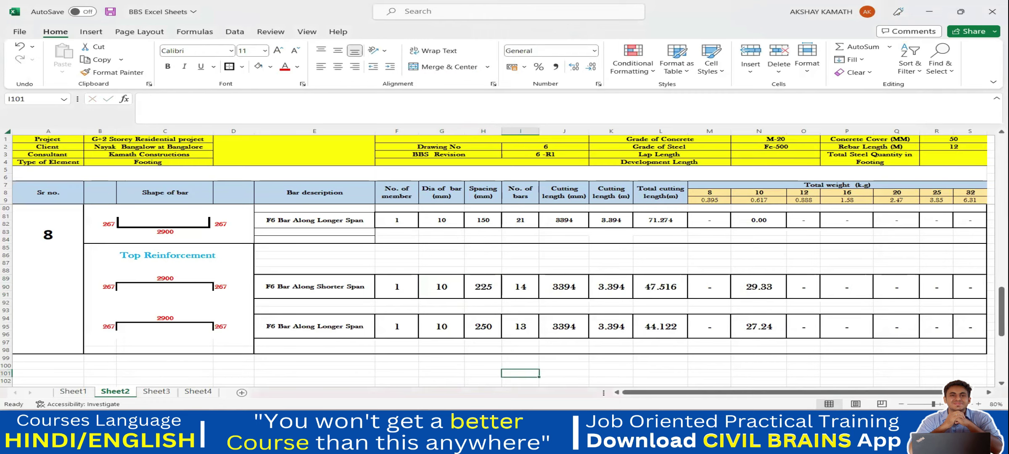
# - Check the L2 and B2 spacings in the AutoCAD drawing and set the F6 top bar spacings in Excel to 250 mm in H89 and 225 mm in H94
pyautogui.press('super+Down')
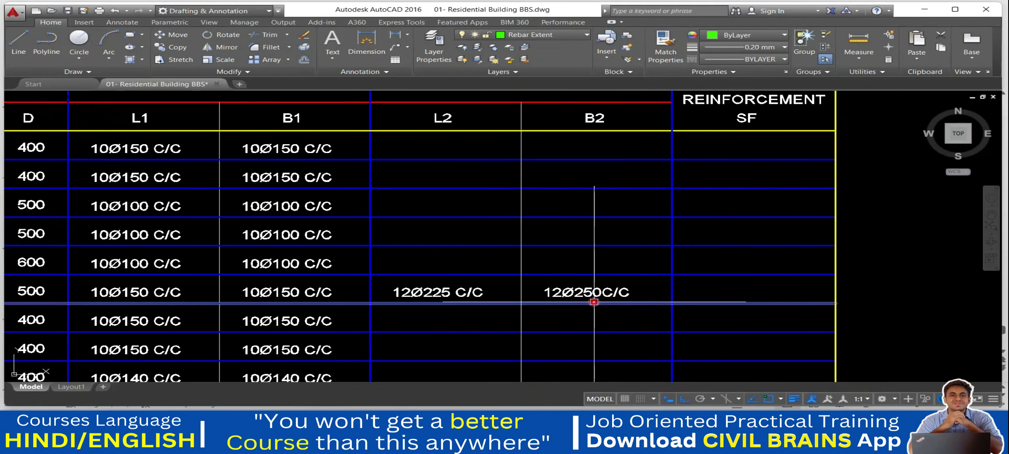
pyautogui.moveTo(591, 299)
pyautogui.mouseDown()
pyautogui.moveTo(588, 316)
pyautogui.moveTo(604, 297)
pyautogui.mouseUp()
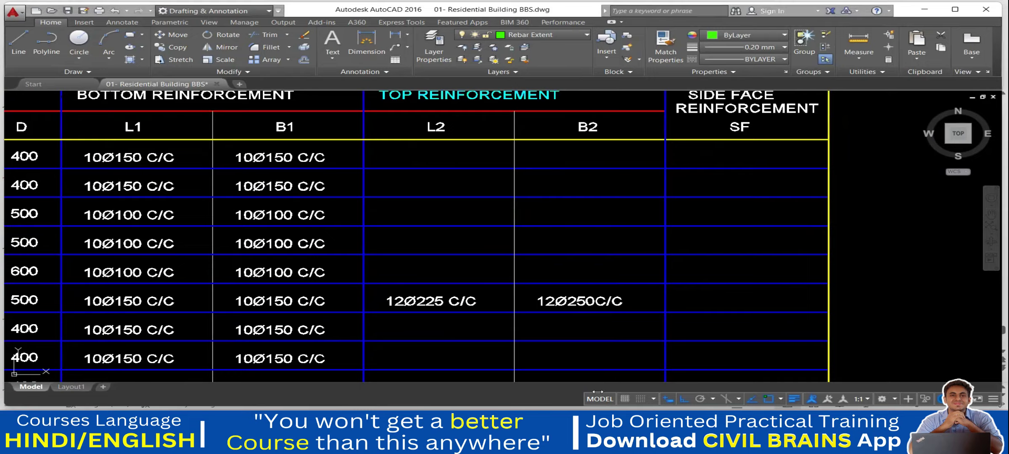
pyautogui.hotkey('alt', 'Tab')
pyautogui.click(491, 292)
pyautogui.write('250')
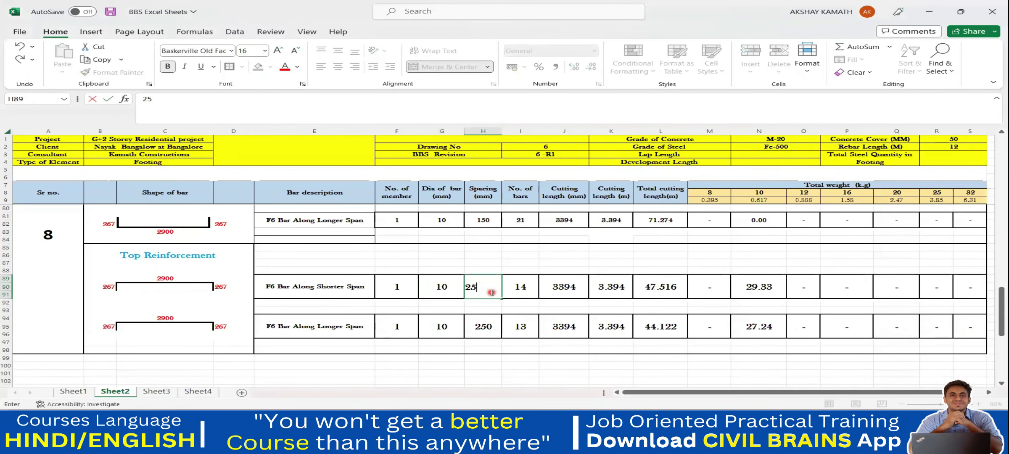
pyautogui.click(491, 327)
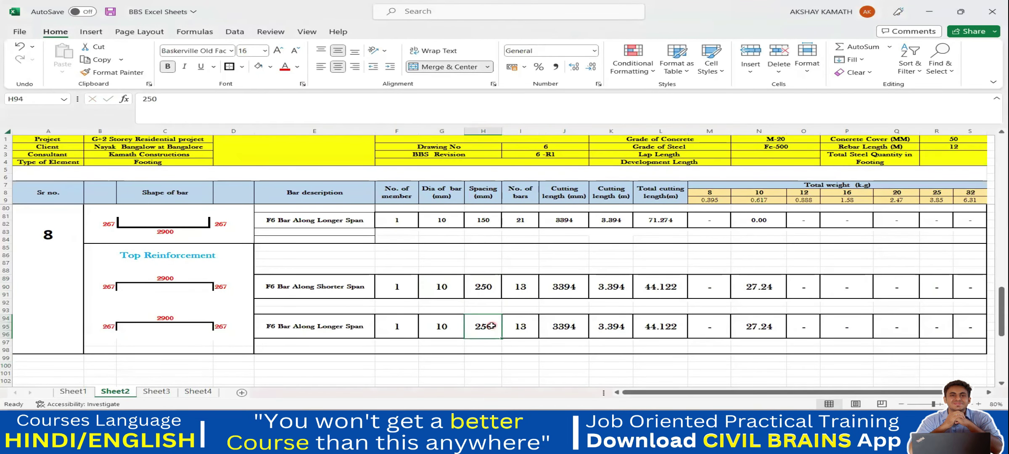
pyautogui.write('225')
pyautogui.click(518, 361)
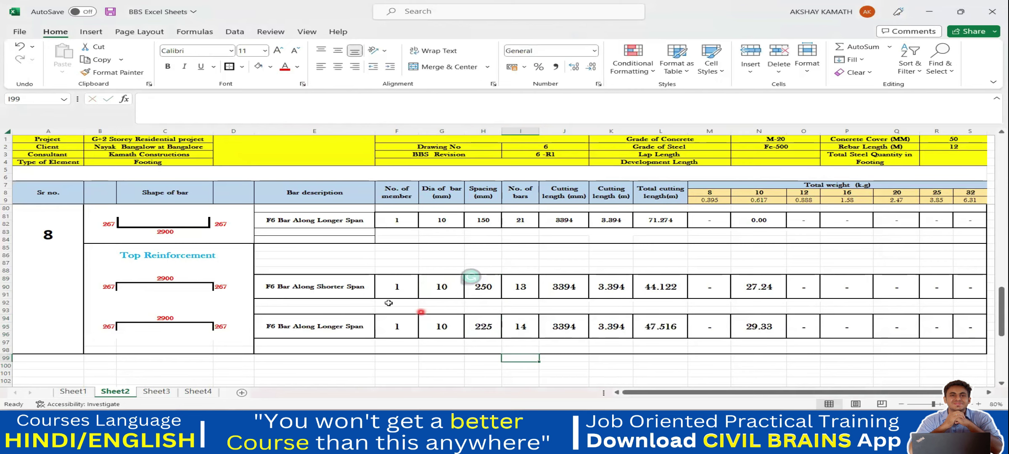
# - Recheck the F6 top reinforcement in the drawing and set the diameter of both top bars in G89 and G94 to 12 mm
pyautogui.hotkey('alt', 'Tab')
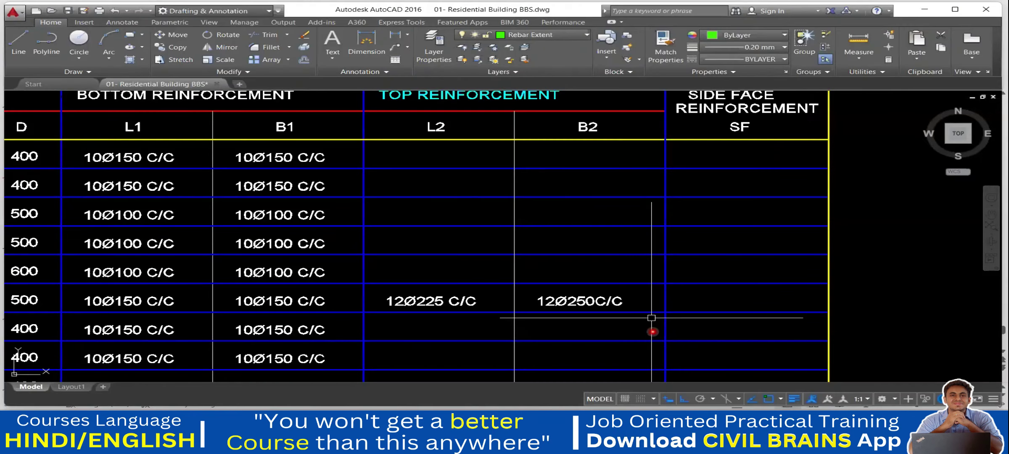
pyautogui.moveTo(583, 205)
pyautogui.mouseDown()
pyautogui.moveTo(655, 128)
pyautogui.moveTo(644, 133)
pyautogui.mouseUp()
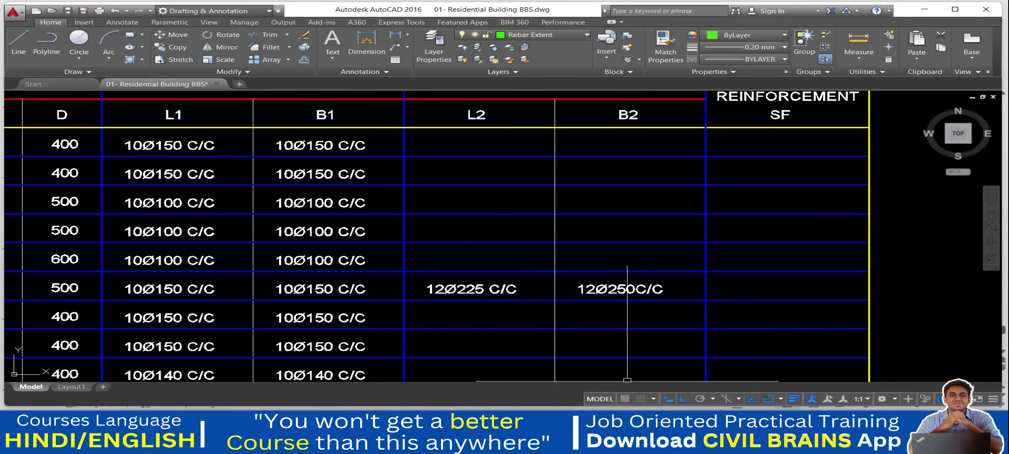
pyautogui.hotkey('alt', 'Tab')
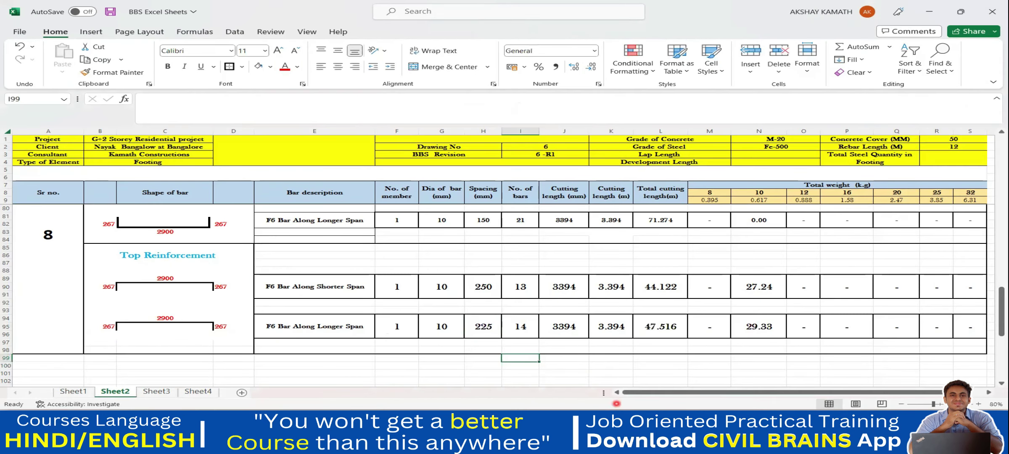
pyautogui.hotkey('alt', 'Tab')
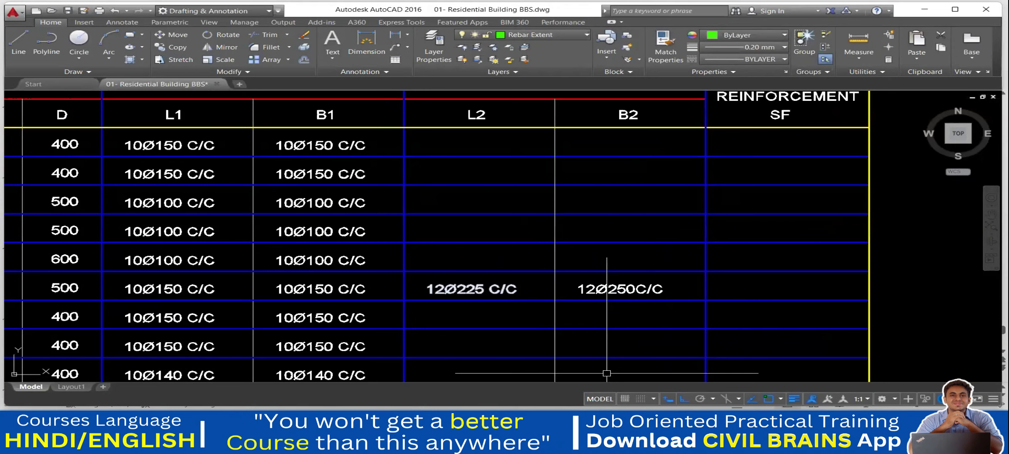
pyautogui.hotkey('alt', 'Tab')
pyautogui.click(440, 291)
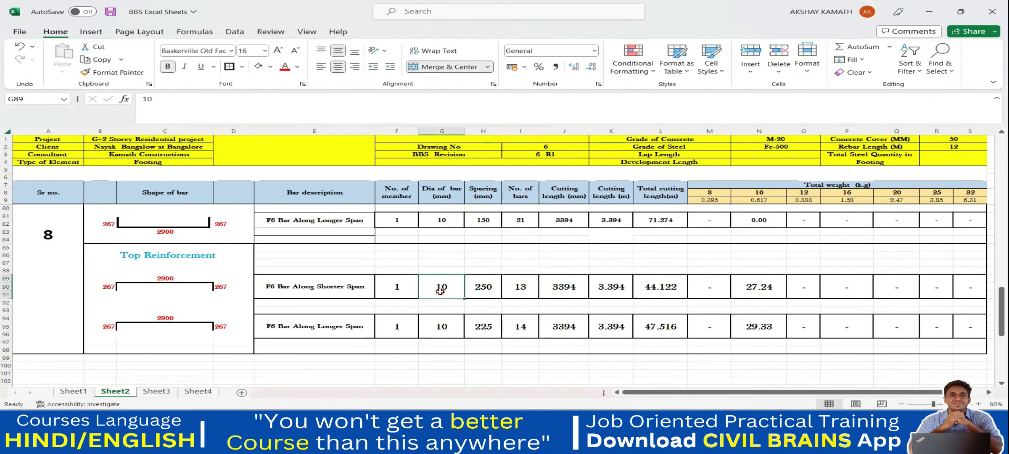
pyautogui.write('12')
pyautogui.press('Return')
pyautogui.click(442, 326)
pyautogui.write('12')
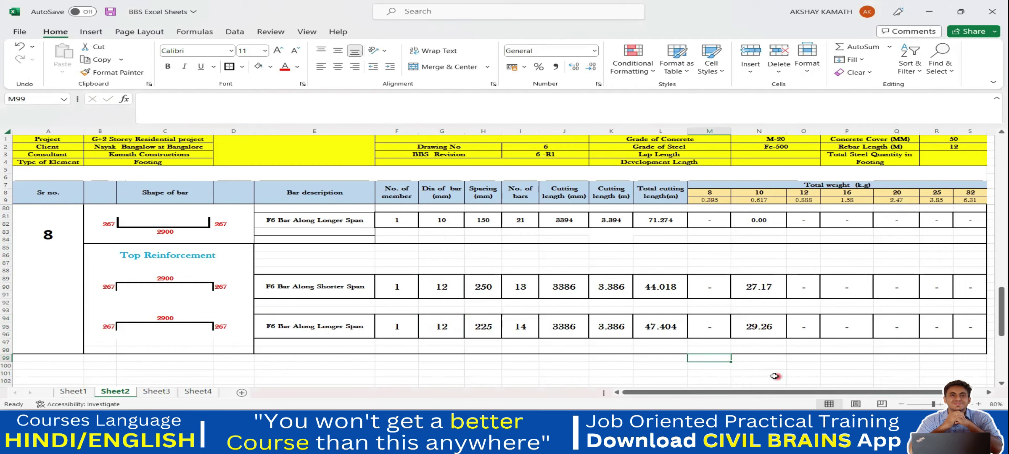
# - Try an F6 footing length of 4500 in B73 and breadth of 2500 in C73, and review the bottom and top bar rows
pyautogui.scroll(-1, 655, 385)
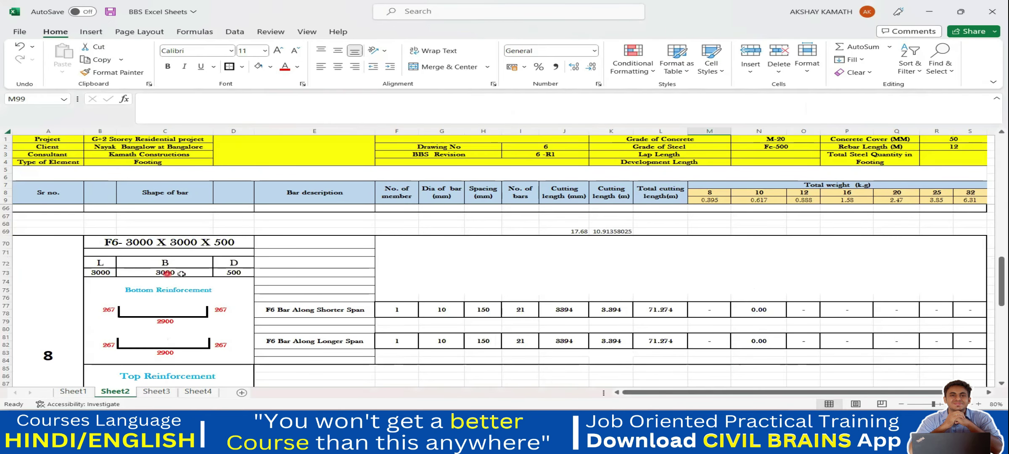
pyautogui.click(108, 274)
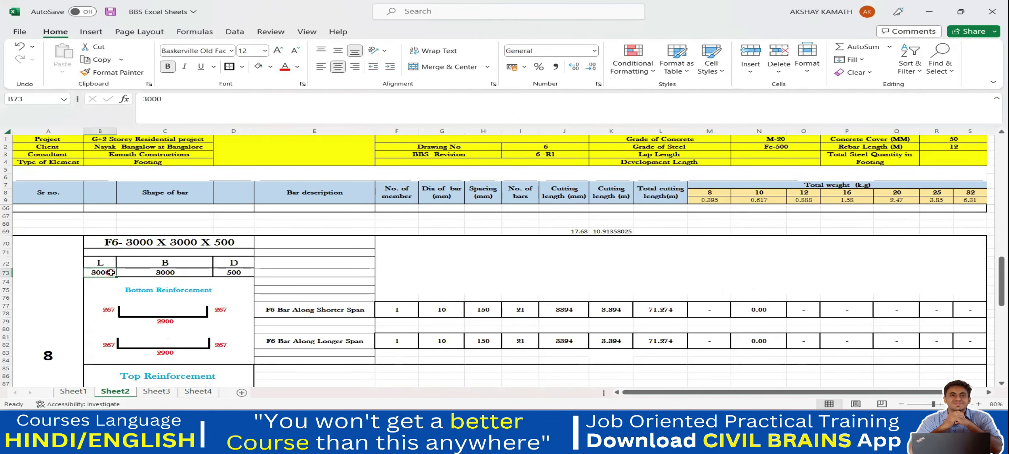
pyautogui.write('4500')
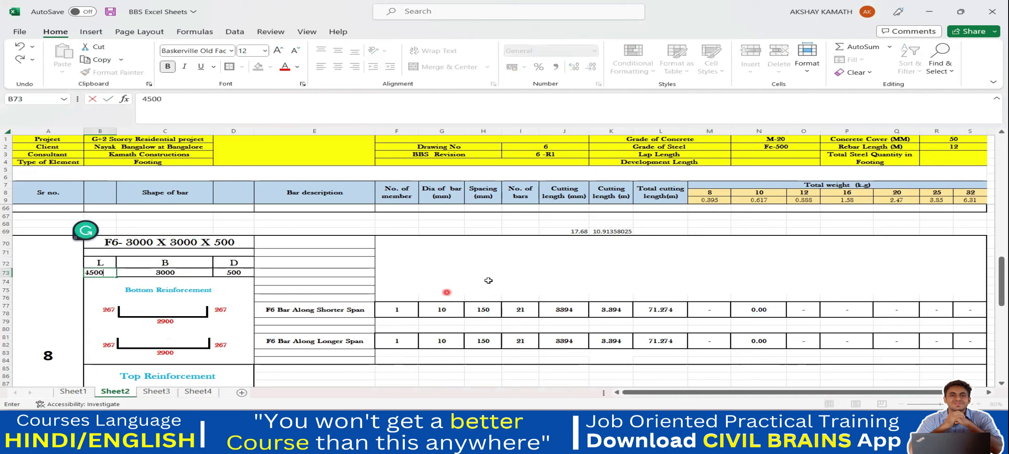
pyautogui.click(489, 279)
pyautogui.click(184, 275)
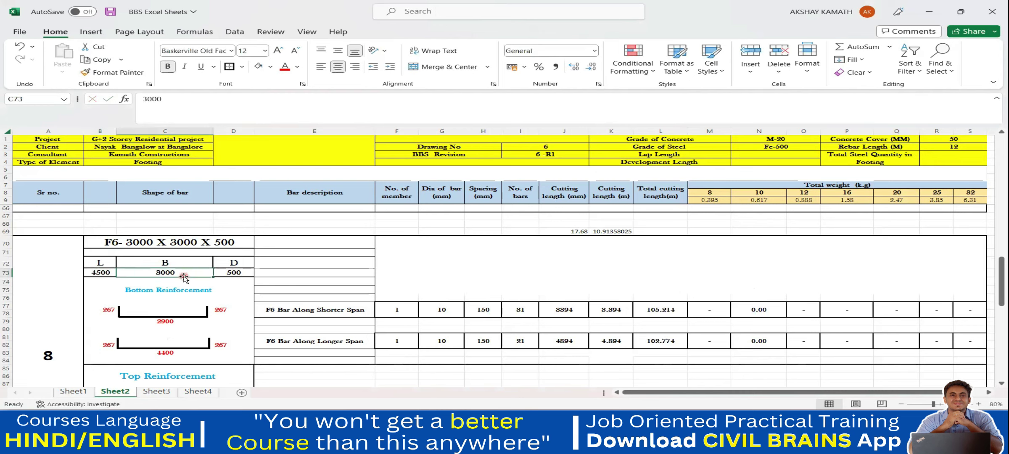
pyautogui.write('2500')
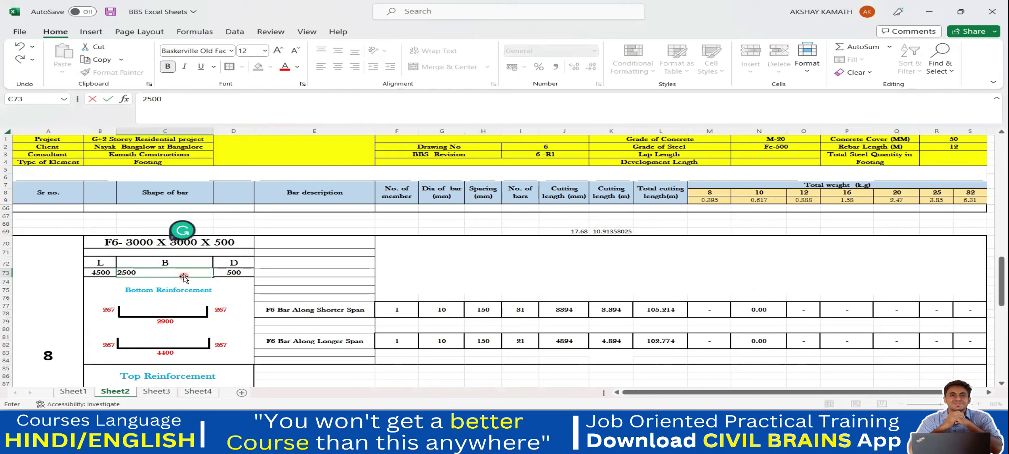
pyautogui.press('Return')
pyautogui.scroll(-2, 184, 278)
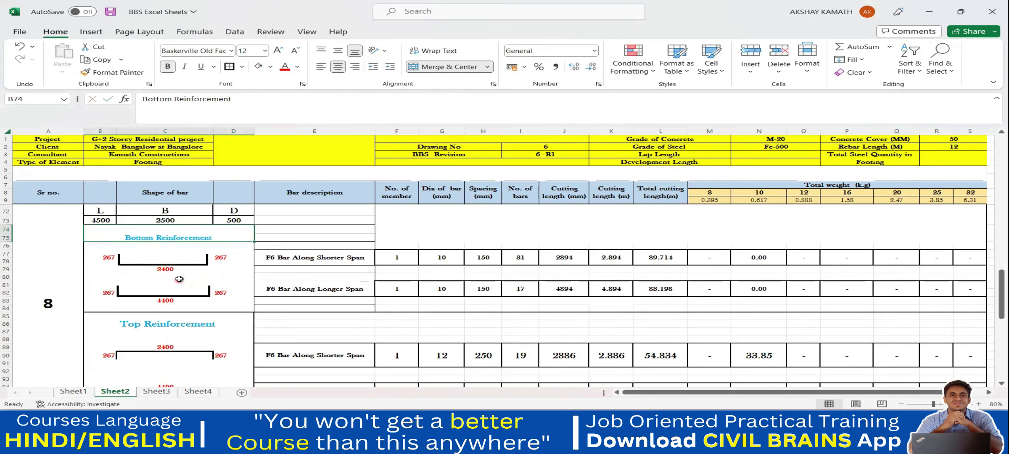
pyautogui.scroll(-2, 171, 371)
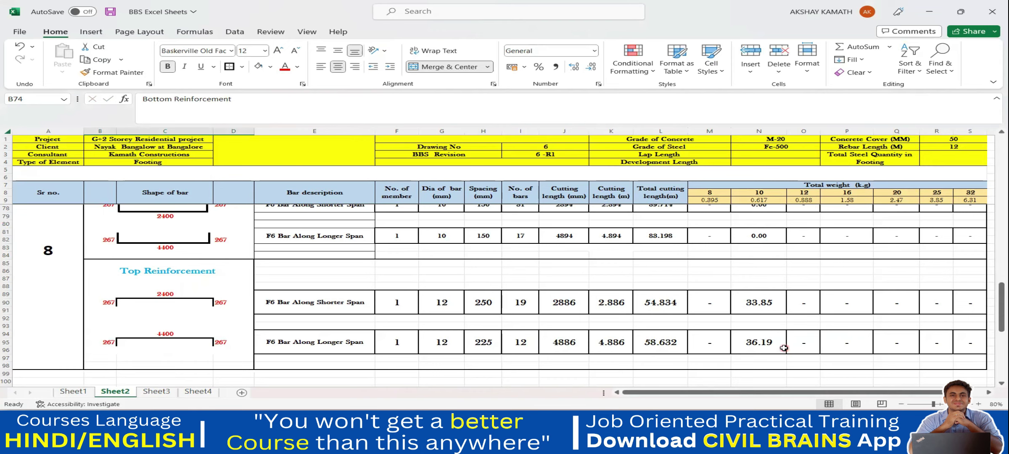
# - Undo the trial F6 length and breadth changes and look over the bottom and top bar rows again
pyautogui.hotkey('ctrl', 'z')
pyautogui.hotkey('ctrl', 'z')
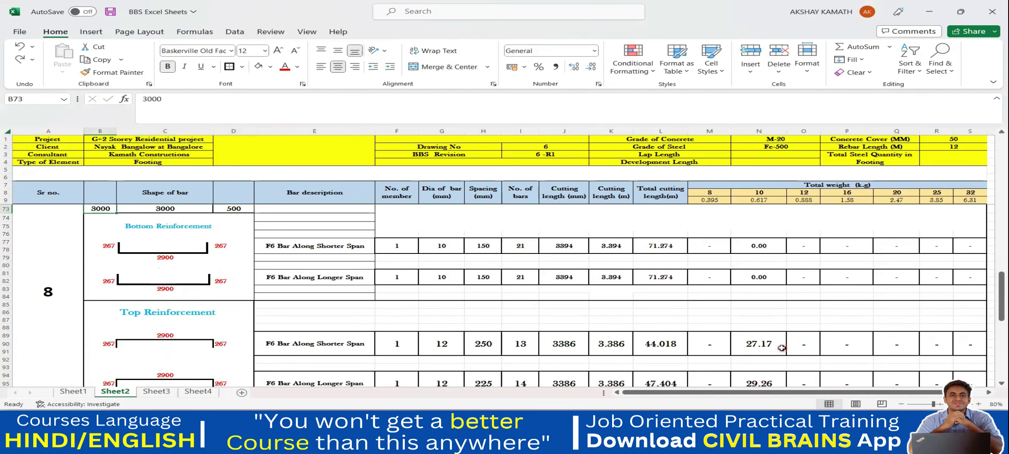
pyautogui.scroll(-1, 781, 347)
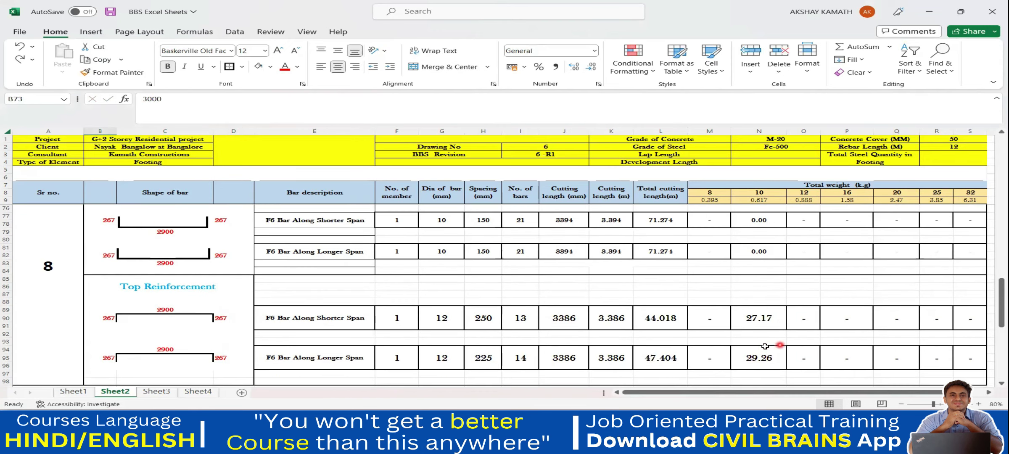
pyautogui.click(848, 318)
pyautogui.scroll(-1, 845, 320)
pyautogui.scroll(3, 761, 353)
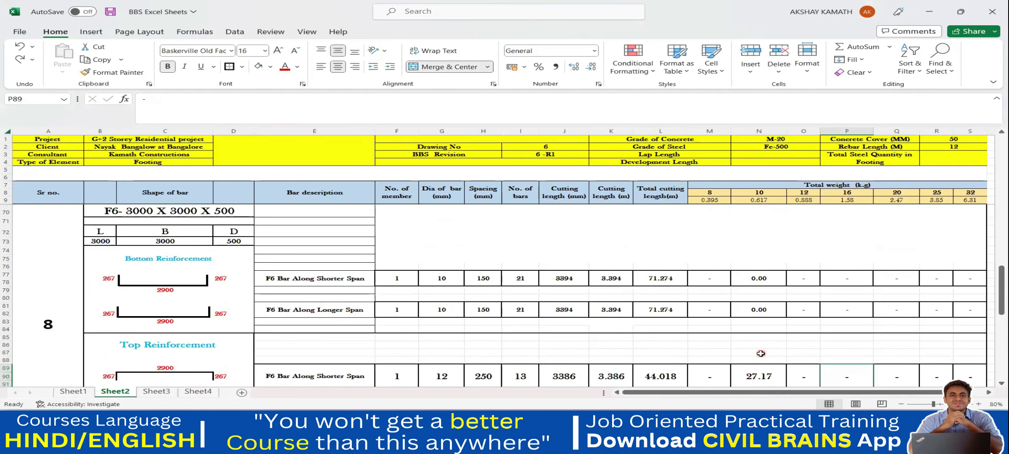